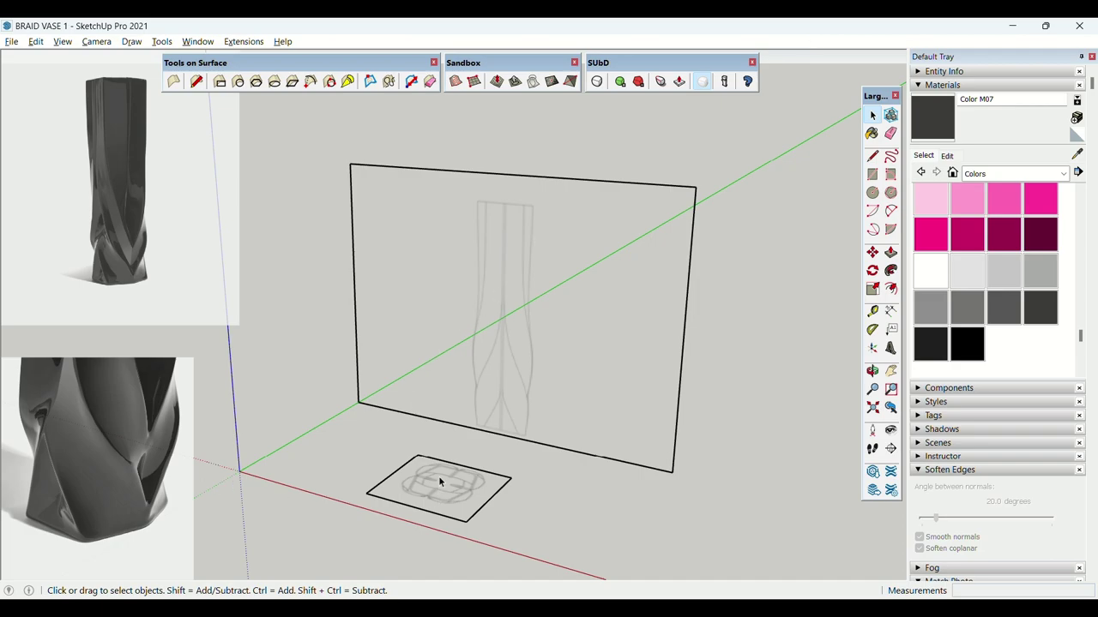
Draw a hexagon with the Circle tool, centred on the plan reference image and sized to its inner outline.
mouse_move(541, 342)
middle_down()
mouse_move(524, 382)
mouse_move(534, 432)
mouse_move(596, 432)
mouse_move(573, 444)
mouse_move(642, 460)
middle_up()
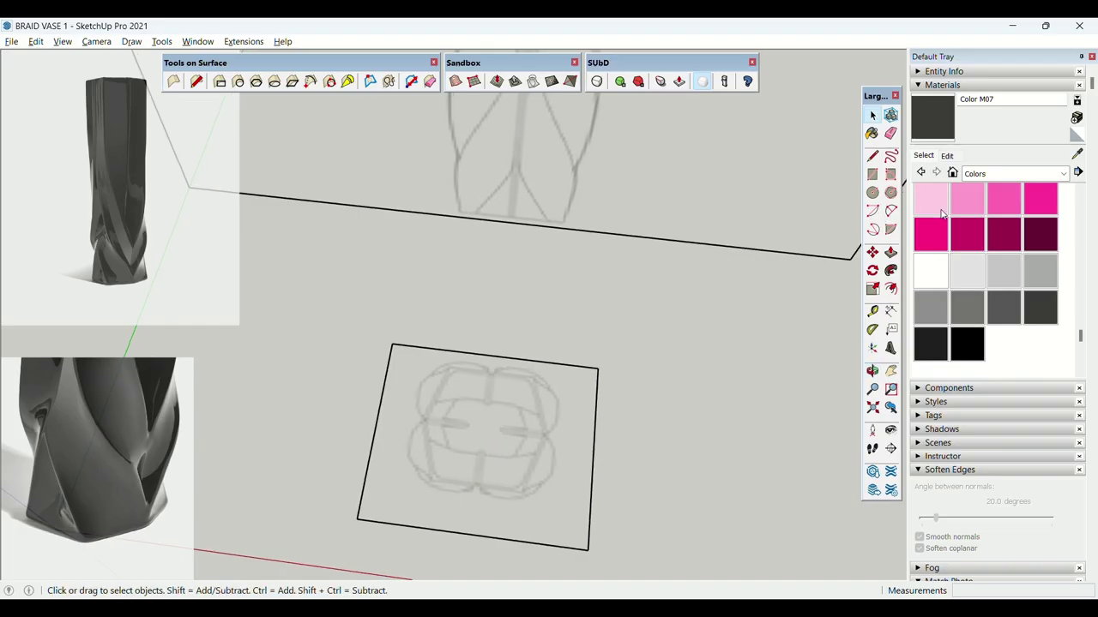
click(872, 193)
scroll(494, 424, up, 5)
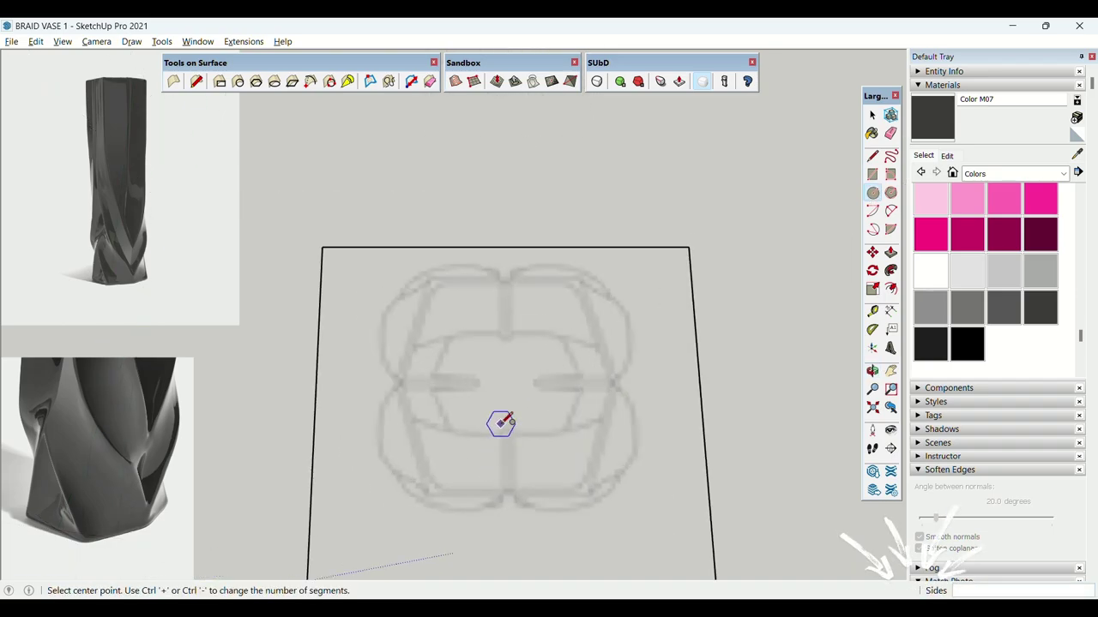
click(509, 378)
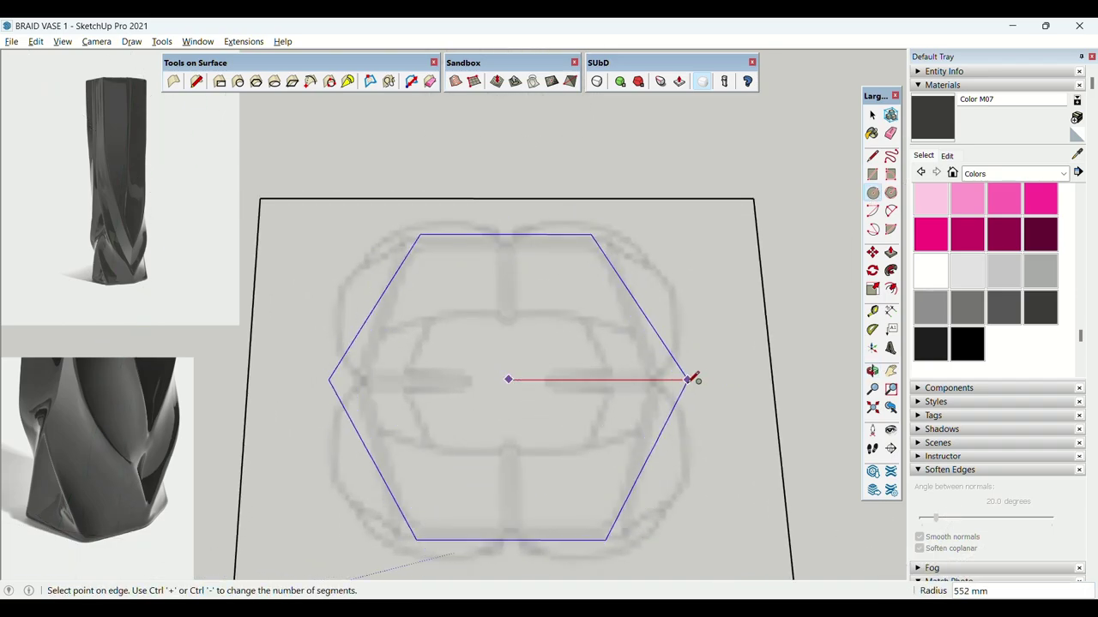
click(683, 380)
Delete the hexagon's face and explode its outline curve into separate edges.
key(space)
click(593, 367)
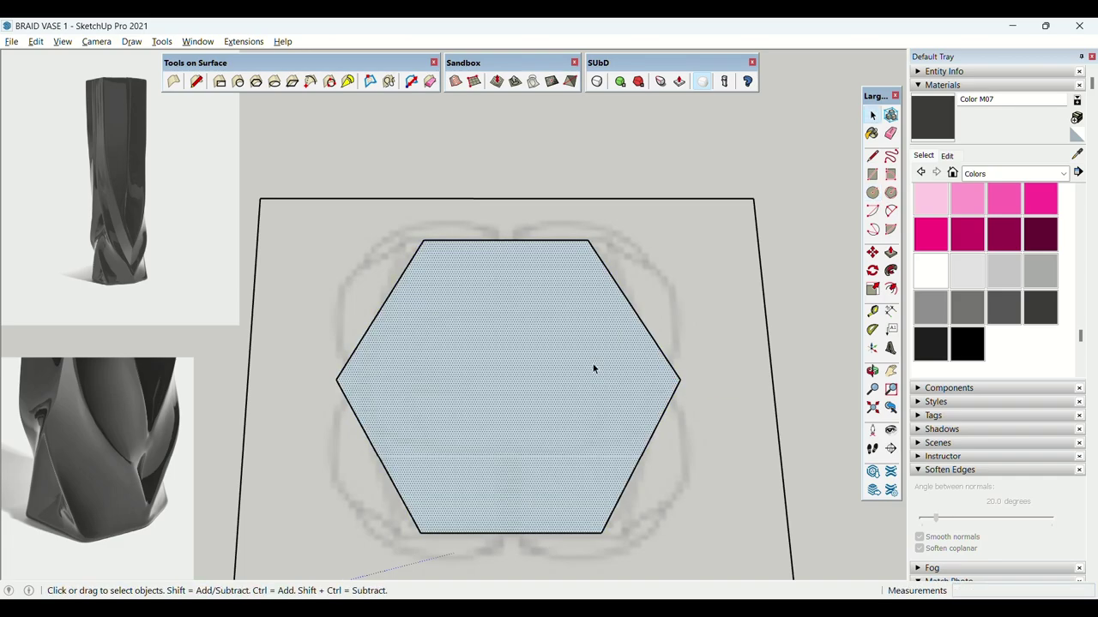
key(Delete)
right_click(602, 266)
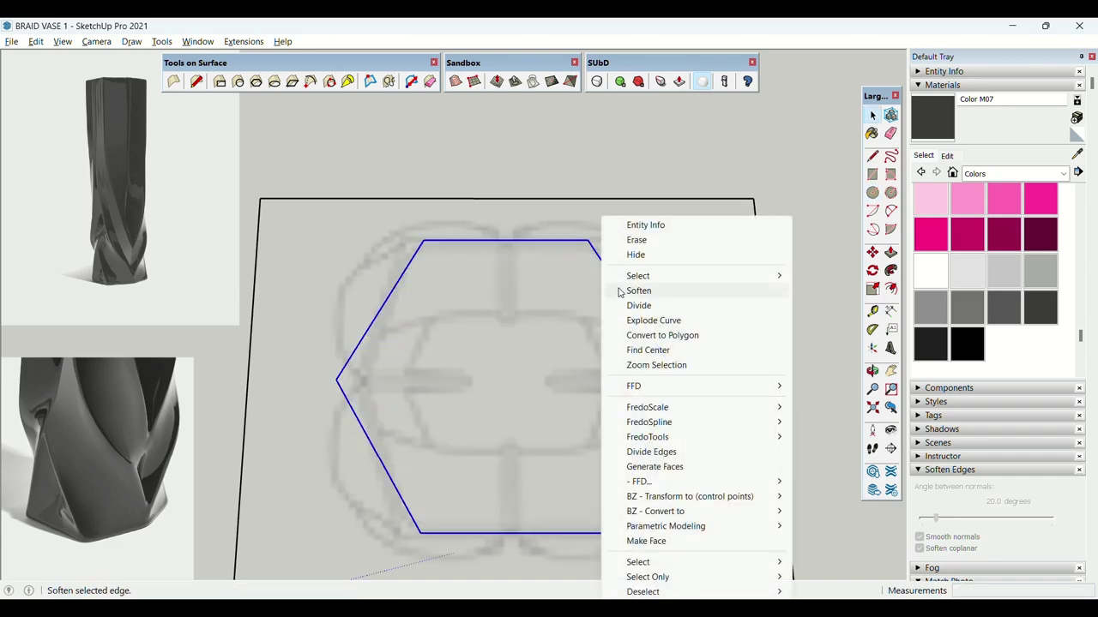
click(639, 323)
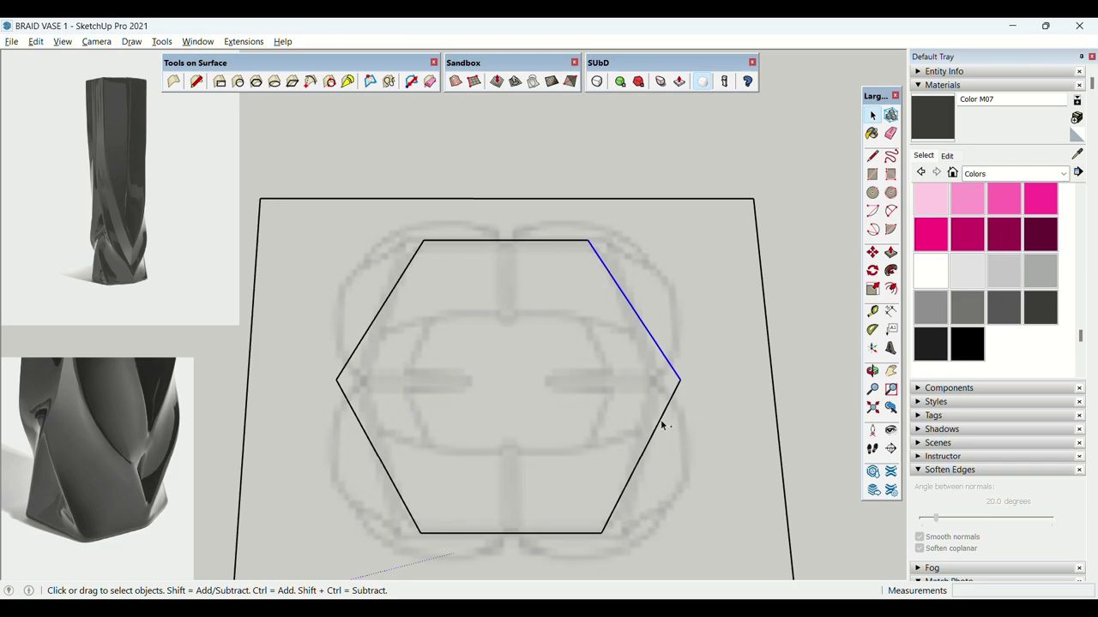
Shift the hexagon's two right edges outward along the red axis, then scale them narrower to fit the traced plan.
key(m)
click(681, 380)
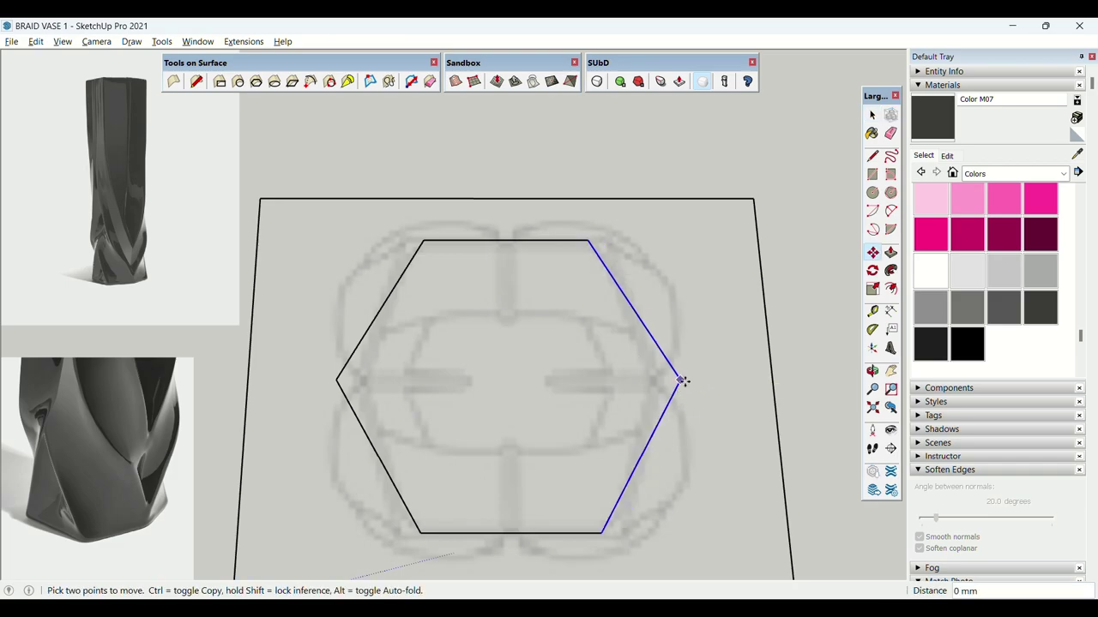
click(691, 380)
key(space)
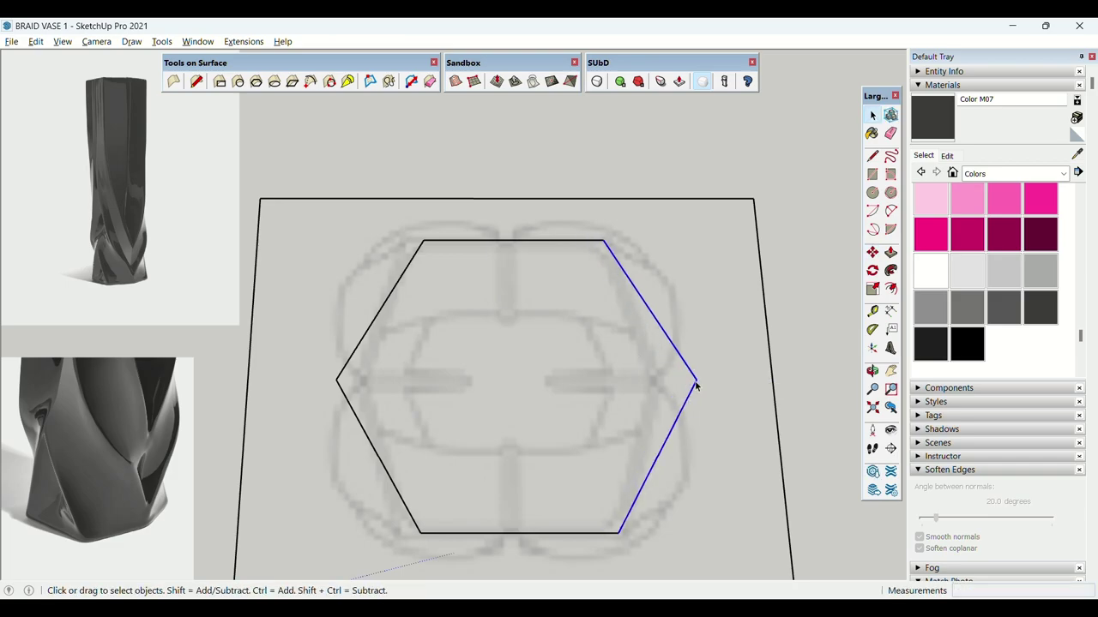
key(s)
click(696, 380)
click(653, 380)
key(space)
scroll(600, 383, down, 2)
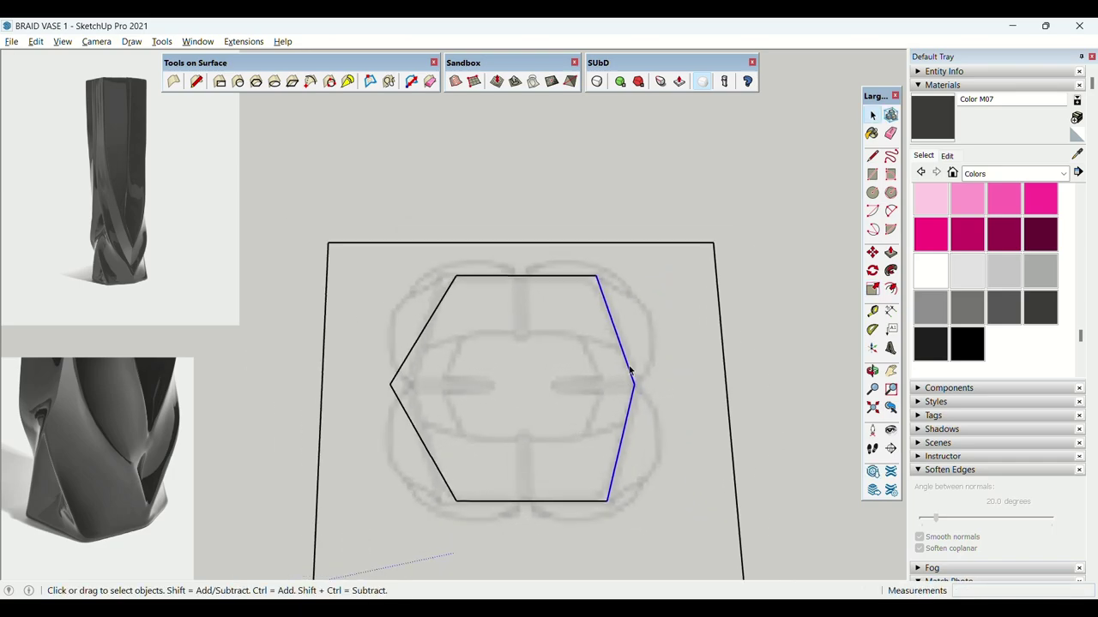
Erase the two left edges of the hexagon.
scroll(541, 385, down, 1)
middle_drag(541, 385, 538, 312)
key(e)
mouse_move(433, 378)
mouse_down()
mouse_move(416, 390)
mouse_move(411, 378)
mouse_up()
key(space)
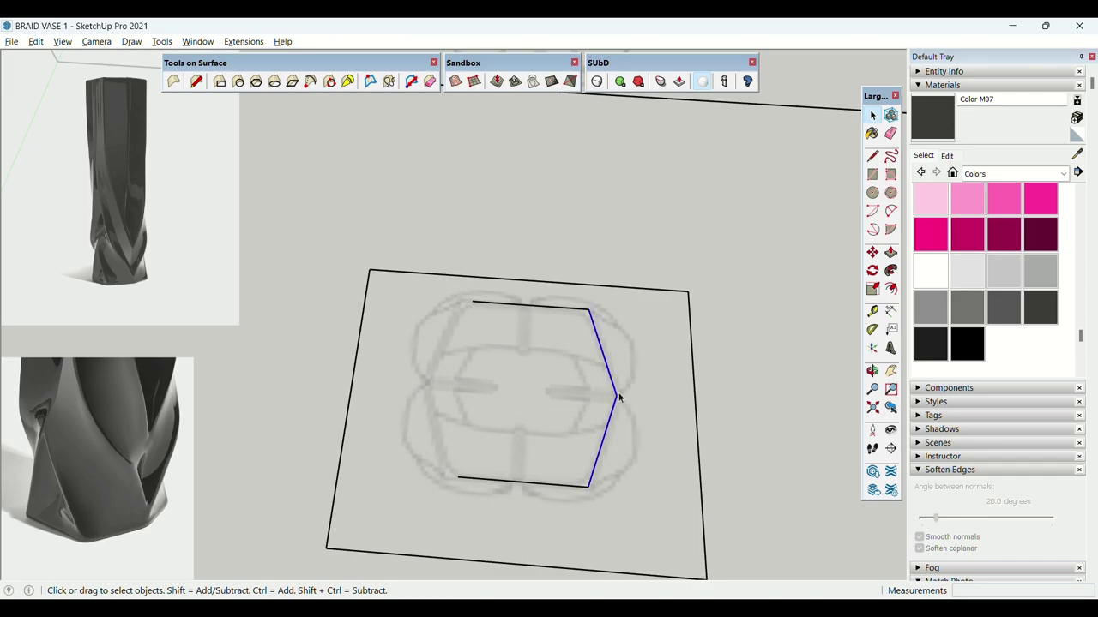
Copy the two right edges to the open left side and mirror the copy with a red-axis scale of -1.
key(m)
key(ctrl)
click(617, 396)
click(412, 378)
key(s)
ctrl+click(384, 379)
ctrl+click(408, 383)
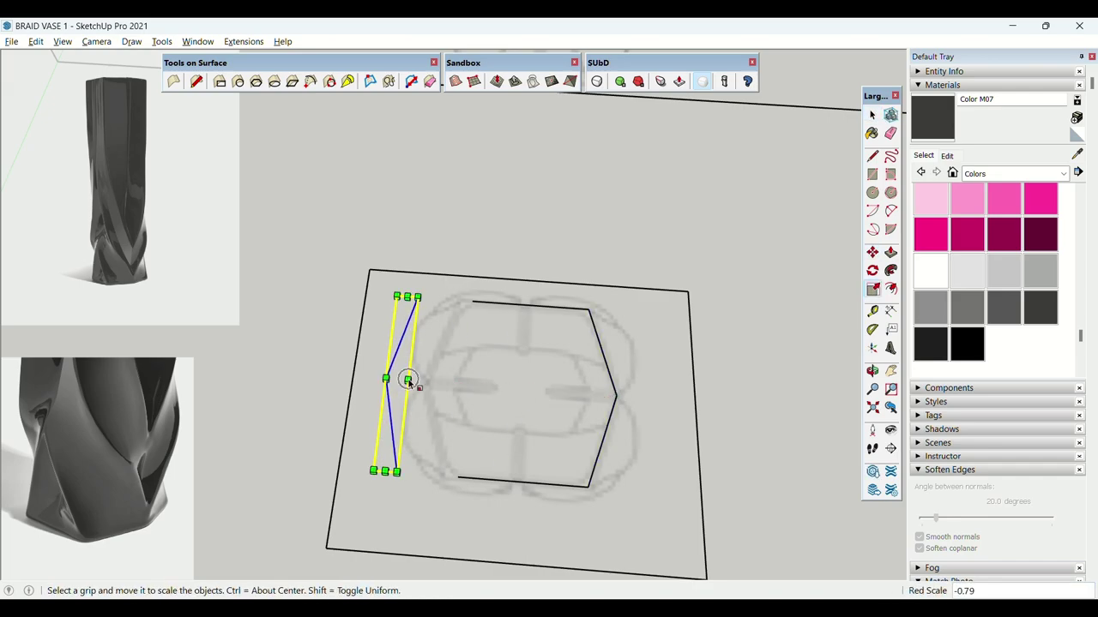
text(-1)
key(Return)
Move the mirrored edges onto the open ends of the outline, then shift them outward to match the traced plan.
key(m)
click(419, 297)
click(473, 302)
key(space)
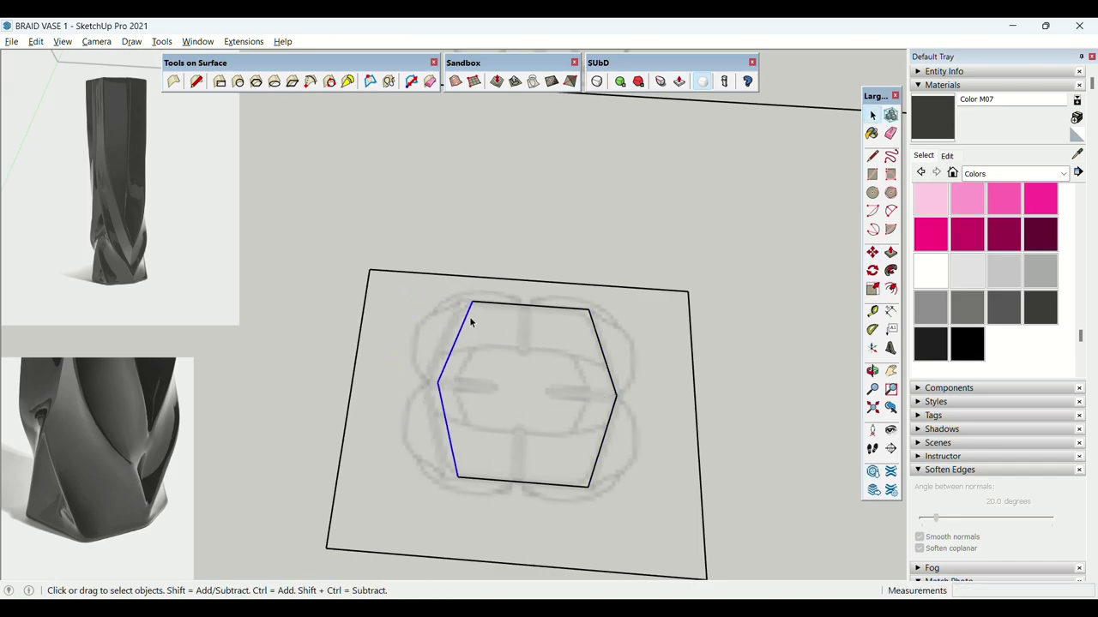
key(m)
click(472, 302)
click(462, 302)
key(space)
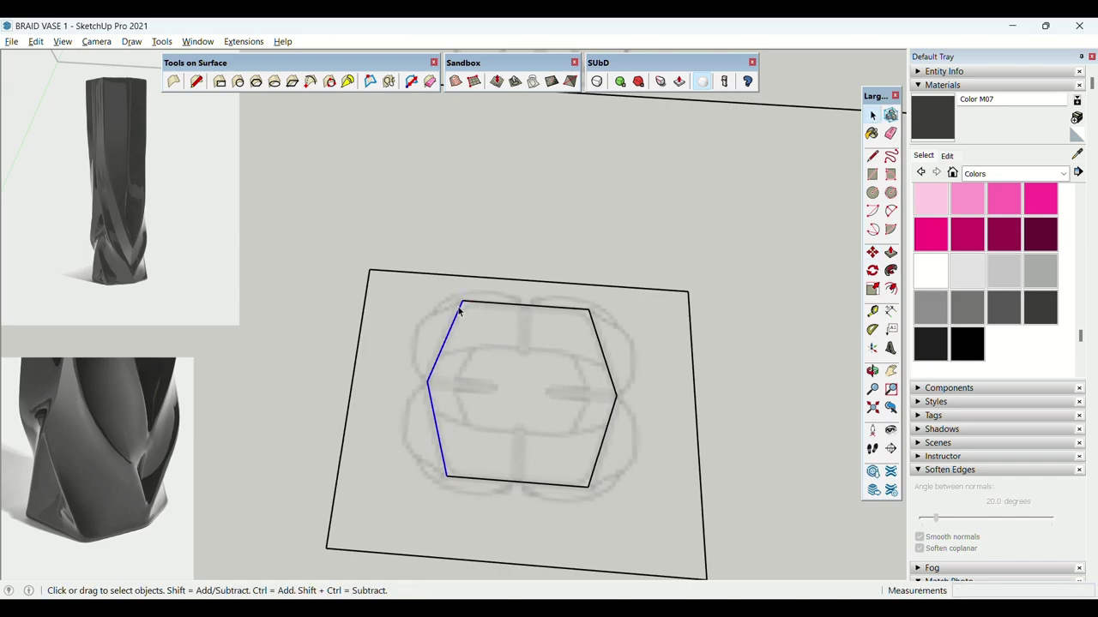
Group the hexagonal outline and copy it straight up about 3840 mm to the top of the vase's elevation drawing.
key(ctrl+g)
middle_drag(459, 311, 287, 206)
scroll(506, 343, down, 3)
key(m)
key(ctrl)
click(546, 359)
scroll(545, 360, down, 3)
shift+middle_drag(546, 300, 527, 383)
key(shift)
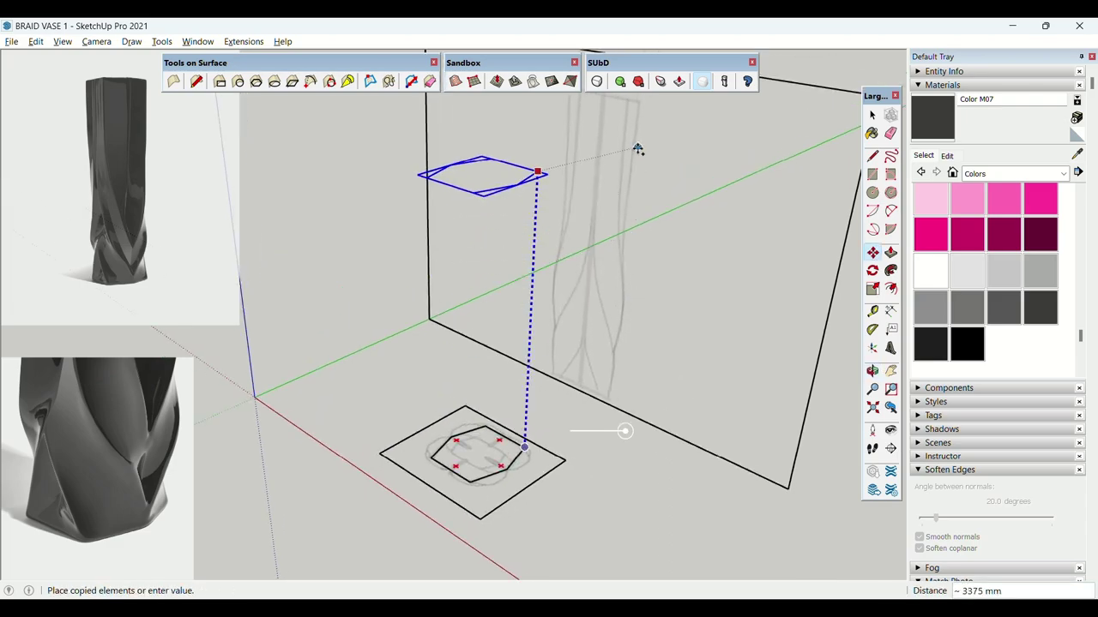
shift+middle_drag(637, 147, 636, 175)
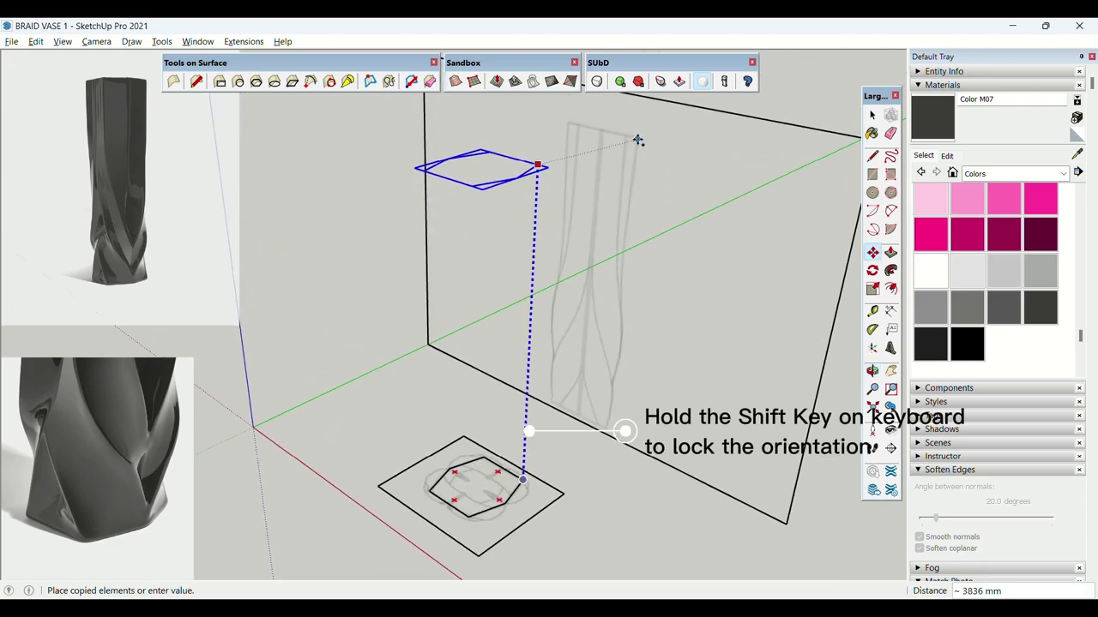
click(637, 140)
key(space)
Draw a vertical rectangle from the midpoint of the lower outline's front edge up to the matching corner of the upper outline.
middle_drag(638, 140, 577, 275)
key(r)
click(484, 445)
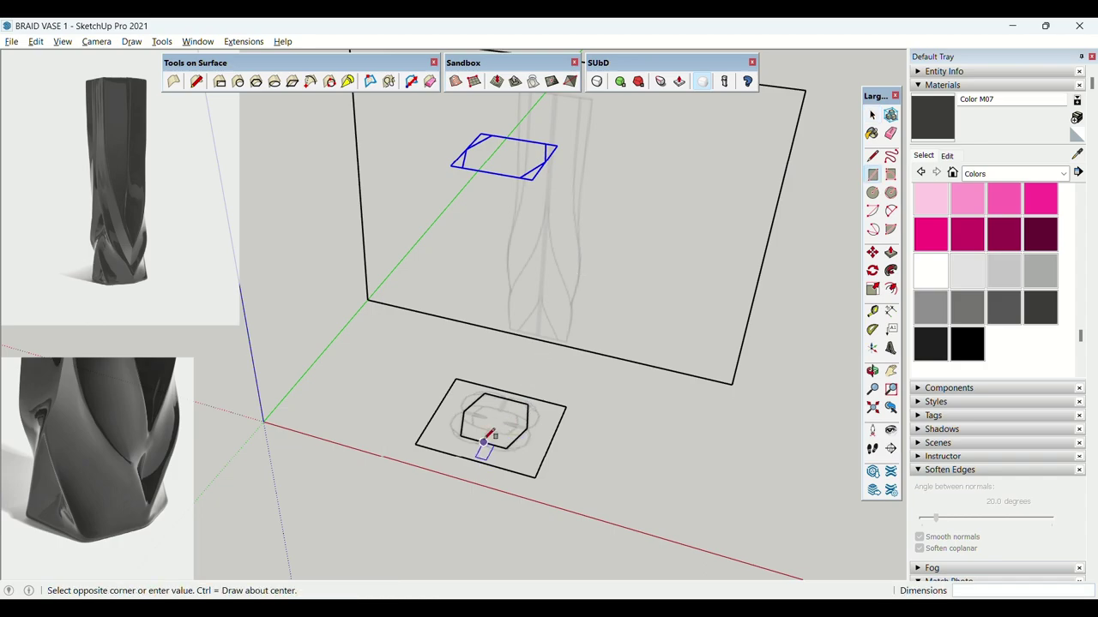
click(531, 171)
key(space)
middle_drag(532, 171, 471, 461)
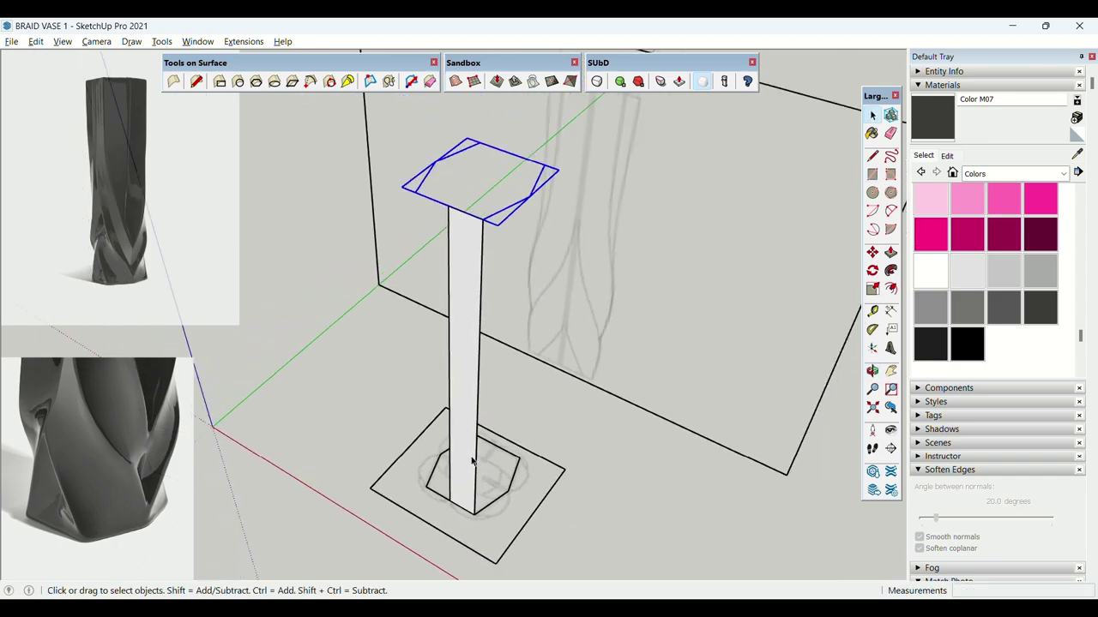
Add a wider vertical face beside the panel by drawing lines from its bottom corner along the red axis and up to its top.
click(325, 318)
middle_drag(325, 318, 622, 372)
middle_drag(478, 449, 465, 393)
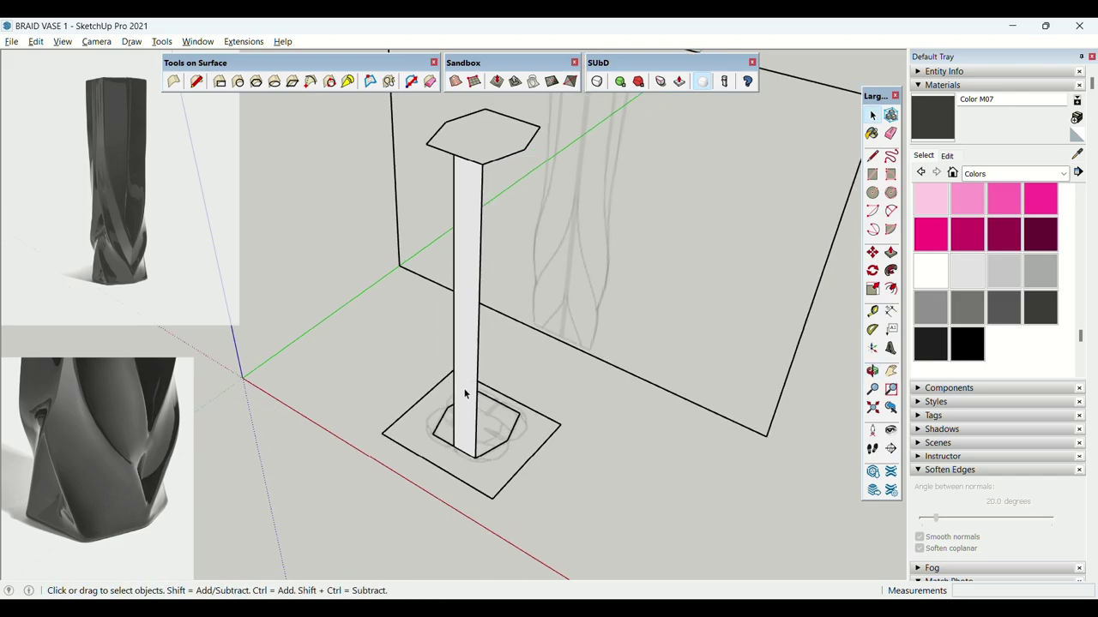
key(l)
click(475, 458)
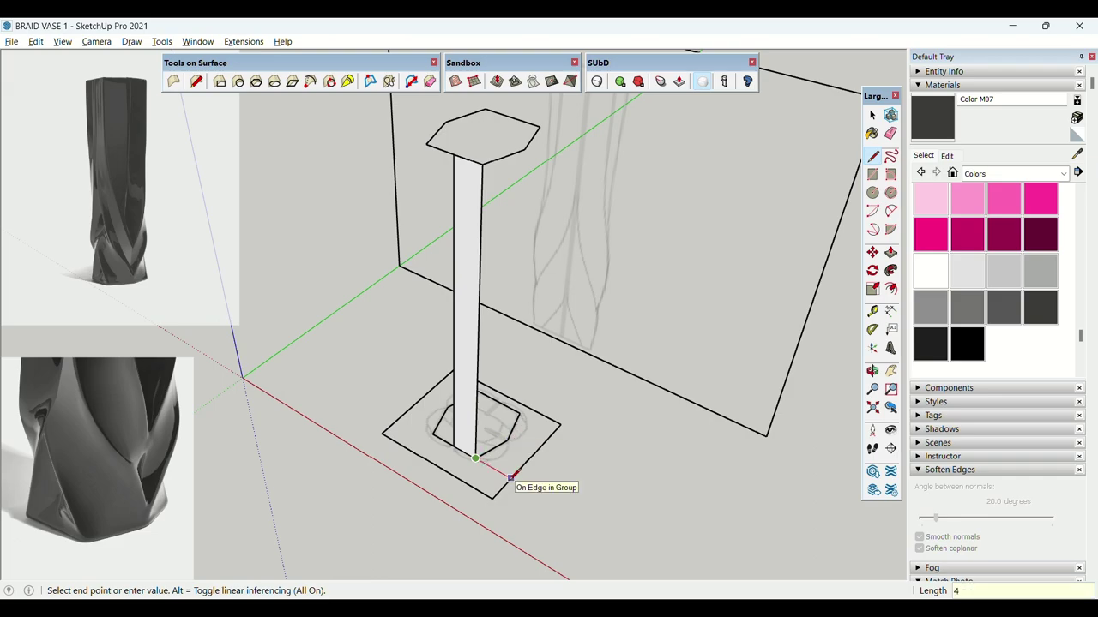
click(511, 478)
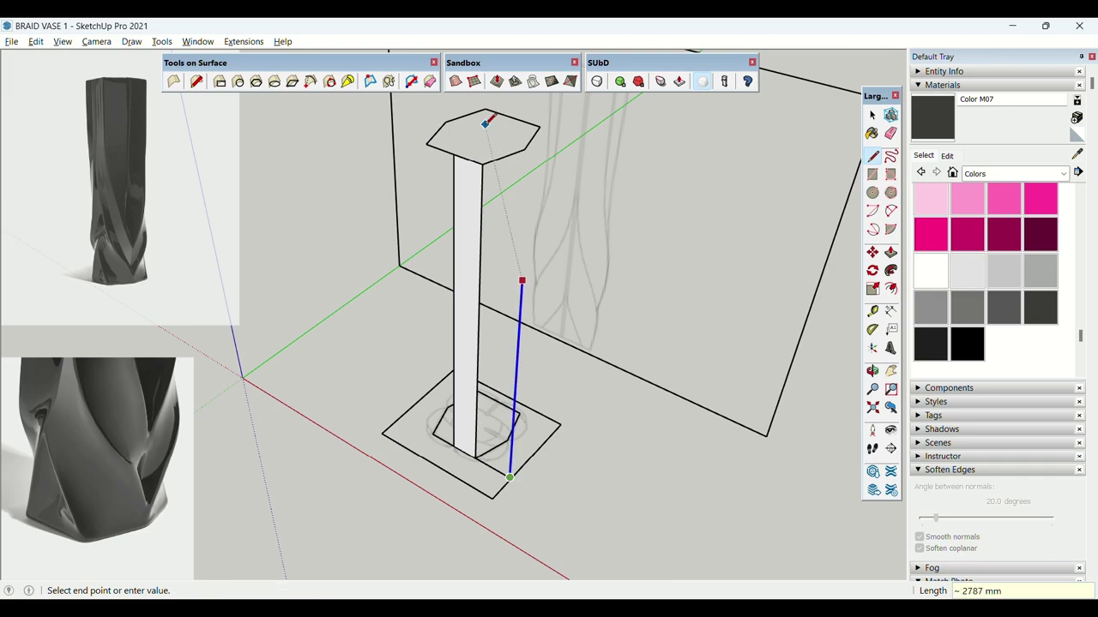
click(486, 160)
key(space)
Copy the narrow panel's top edge down about 1990 mm, then copy that edge down to the lower braid junction on the elevation drawing.
middle_drag(502, 368, 463, 288)
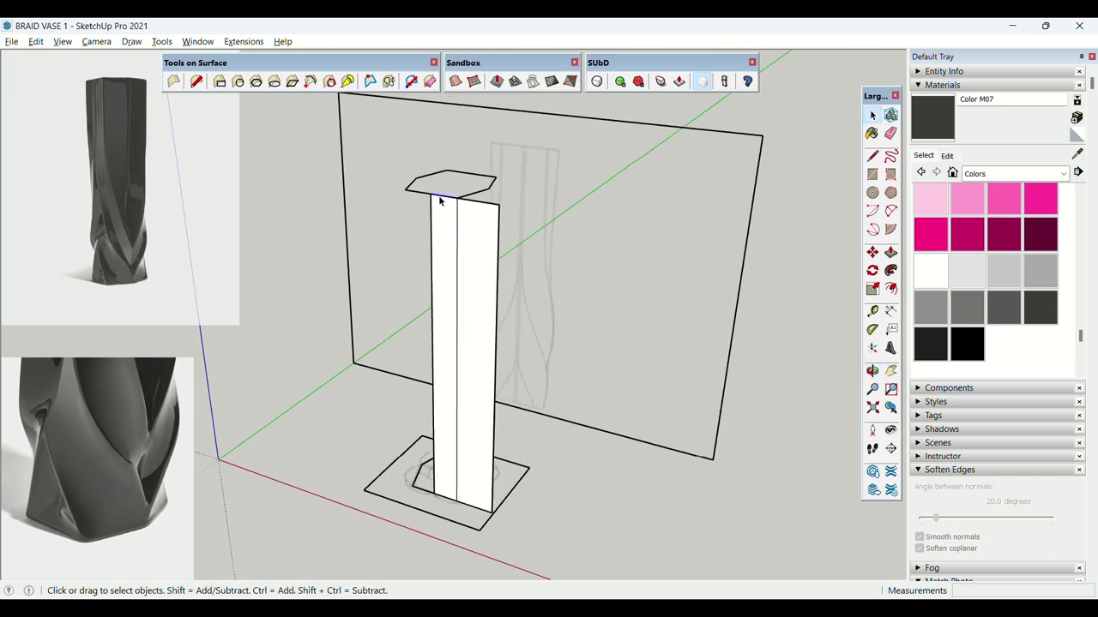
key(m)
click(430, 194)
key(ctrl)
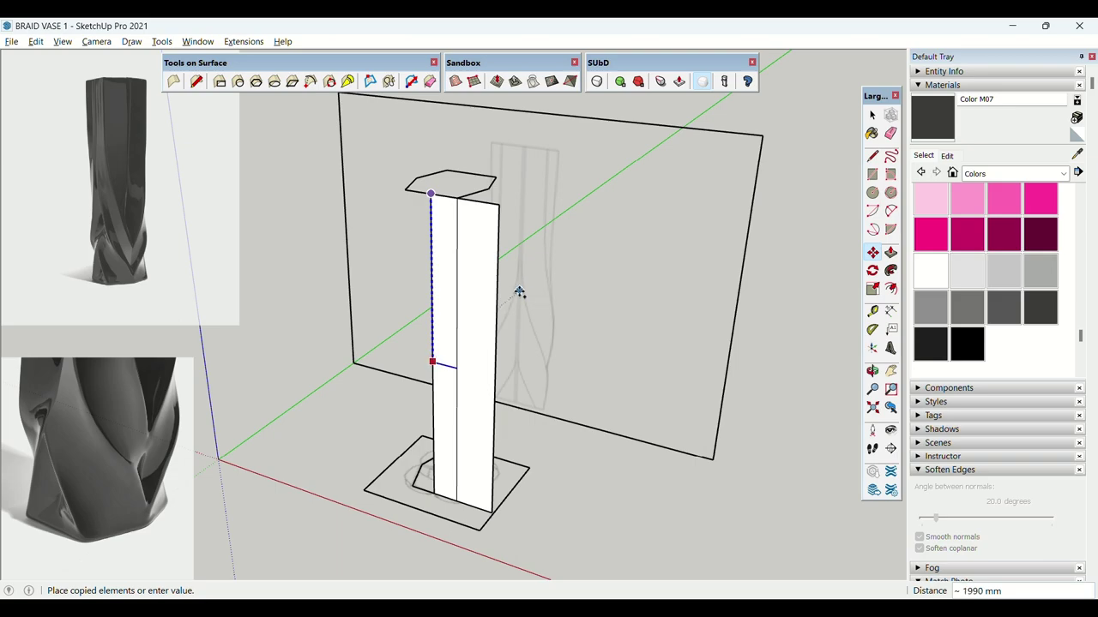
click(518, 291)
middle_drag(455, 362, 431, 294)
click(427, 290)
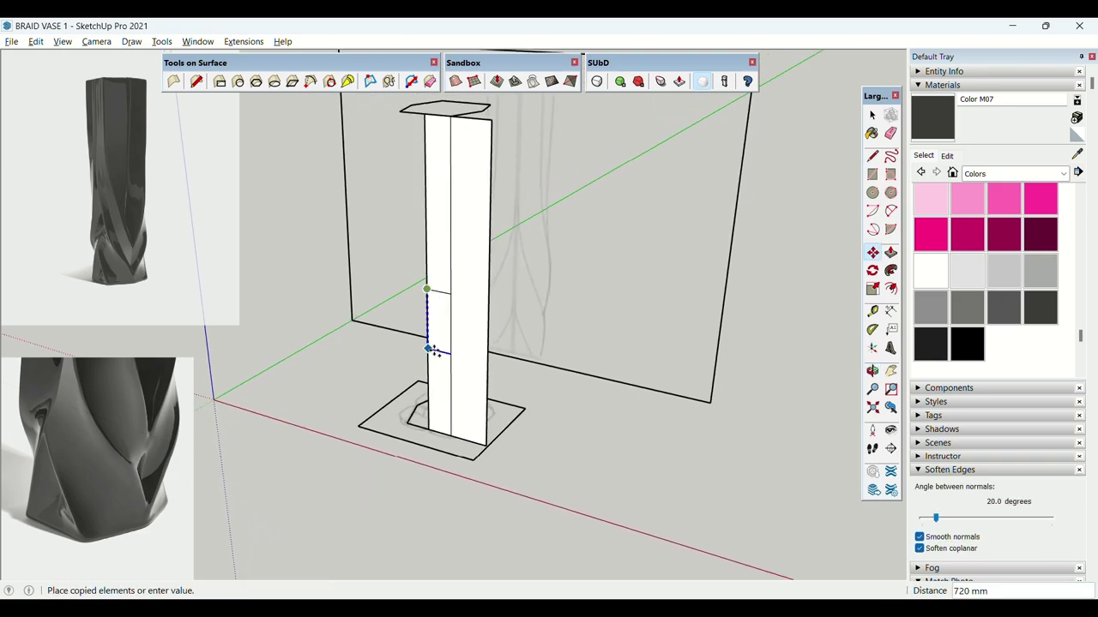
click(512, 314)
key(space)
scroll(464, 395, up, 2)
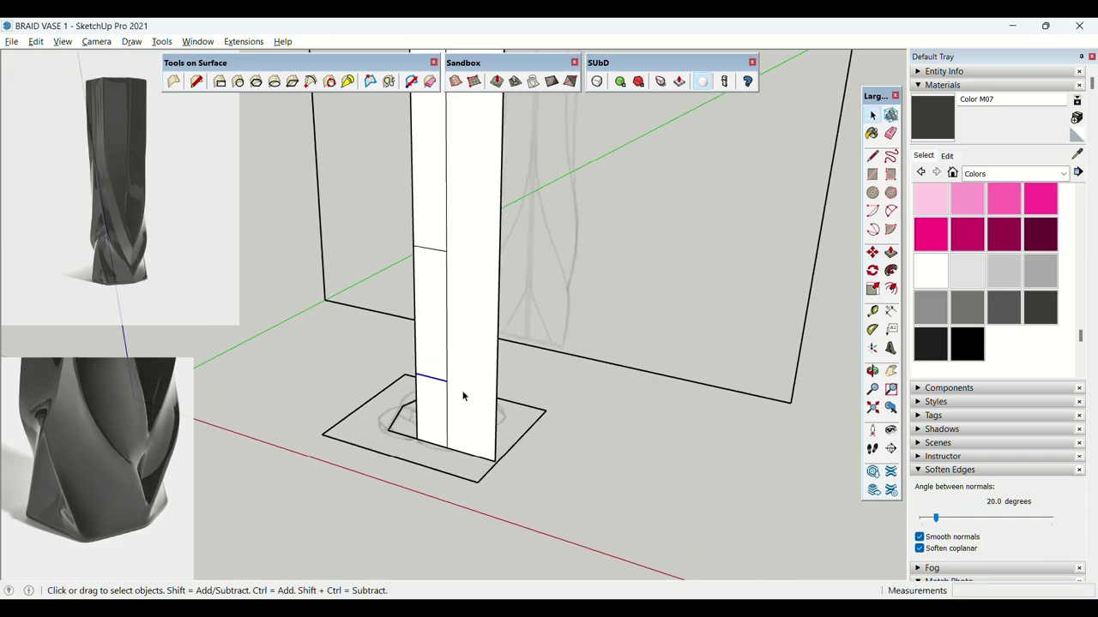
middle_drag(464, 395, 711, 420)
key(l)
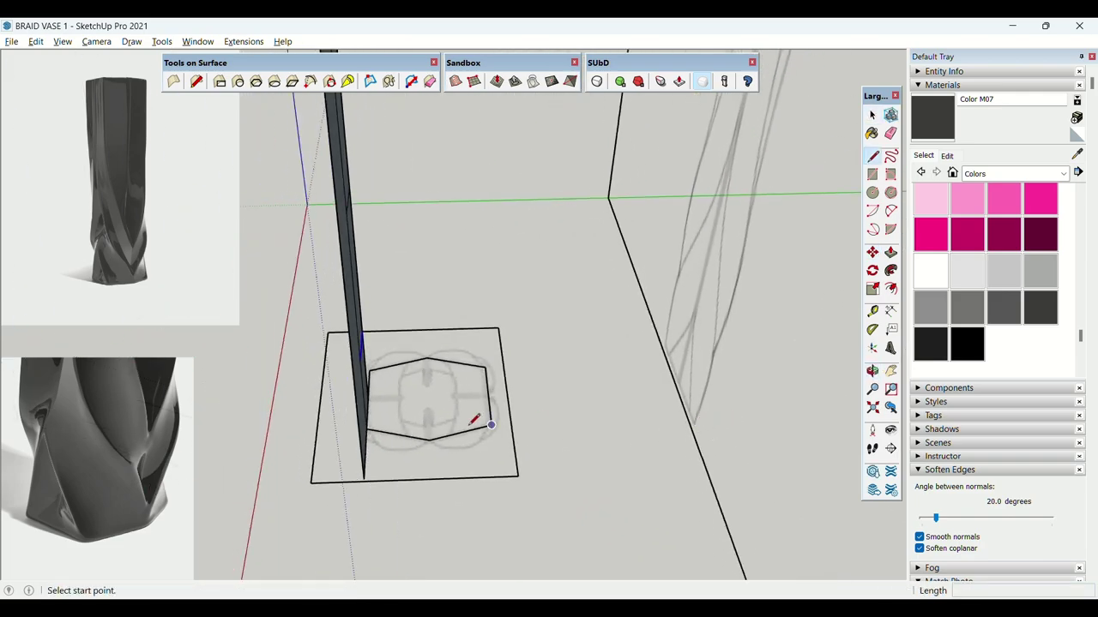
middle_drag(470, 422, 635, 293)
key(space)
click(416, 428)
click(417, 422)
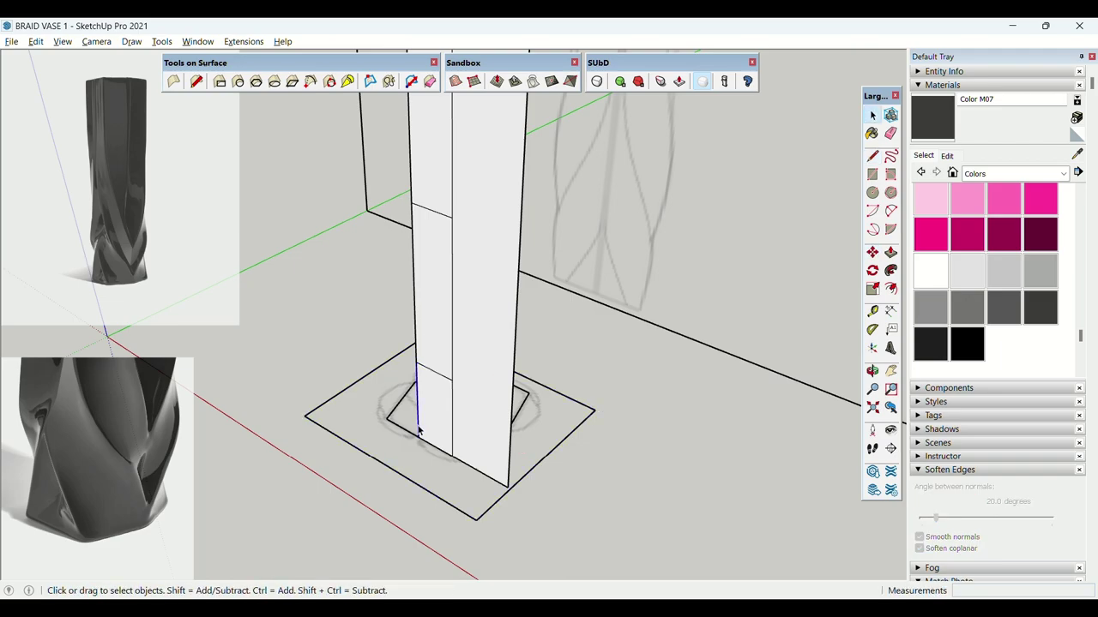
key(m)
key(ctrl)
click(419, 438)
key(shift)
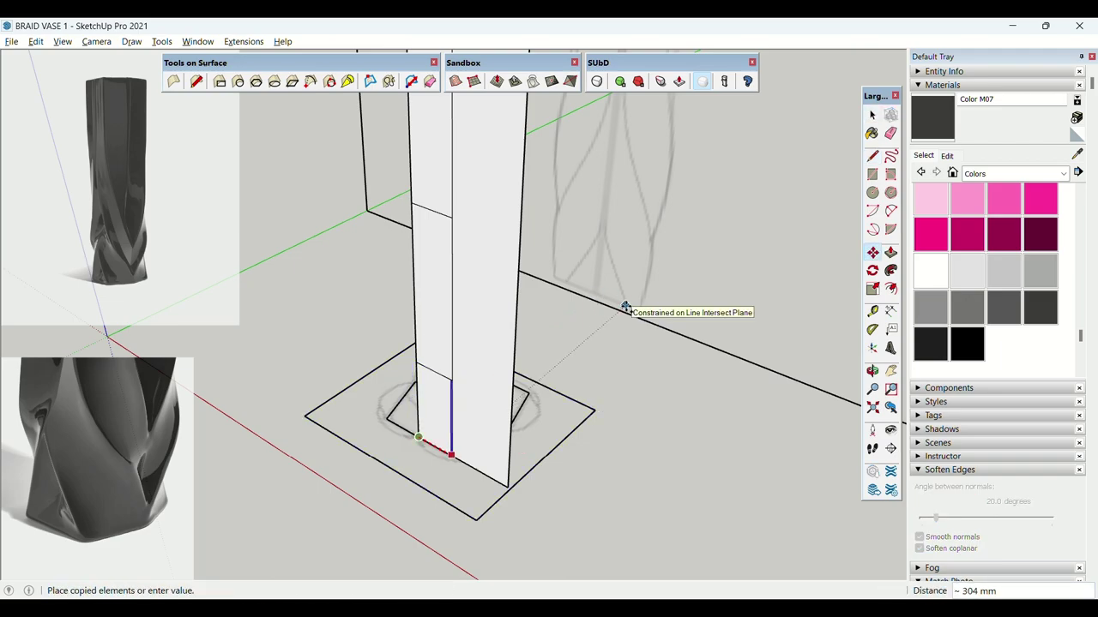
key(space)
Draw a diagonal line from the lower horizontal edge's outer end to the bottom of the seam between the two panels.
middle_drag(451, 450, 403, 326)
key(l)
click(390, 397)
click(431, 469)
key(space)
Copy the diagonal up to the upper horizontal edge, then place another copy about 740 mm above that.
key(m)
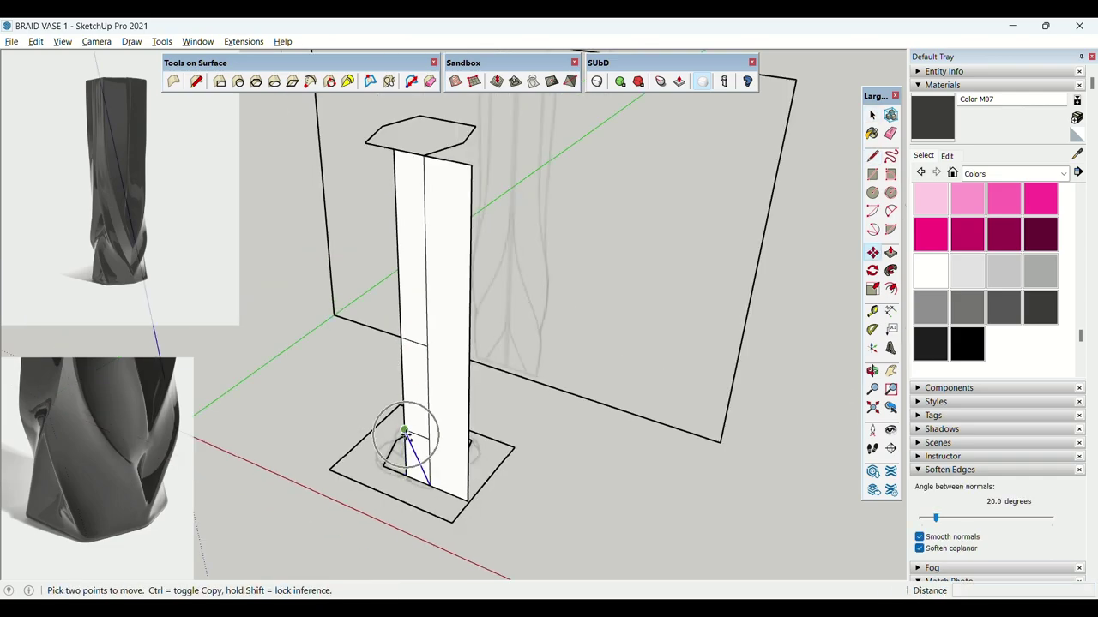
click(405, 432)
click(403, 340)
middle_drag(459, 368, 428, 412)
key(space)
key(m)
key(ctrl)
click(431, 427)
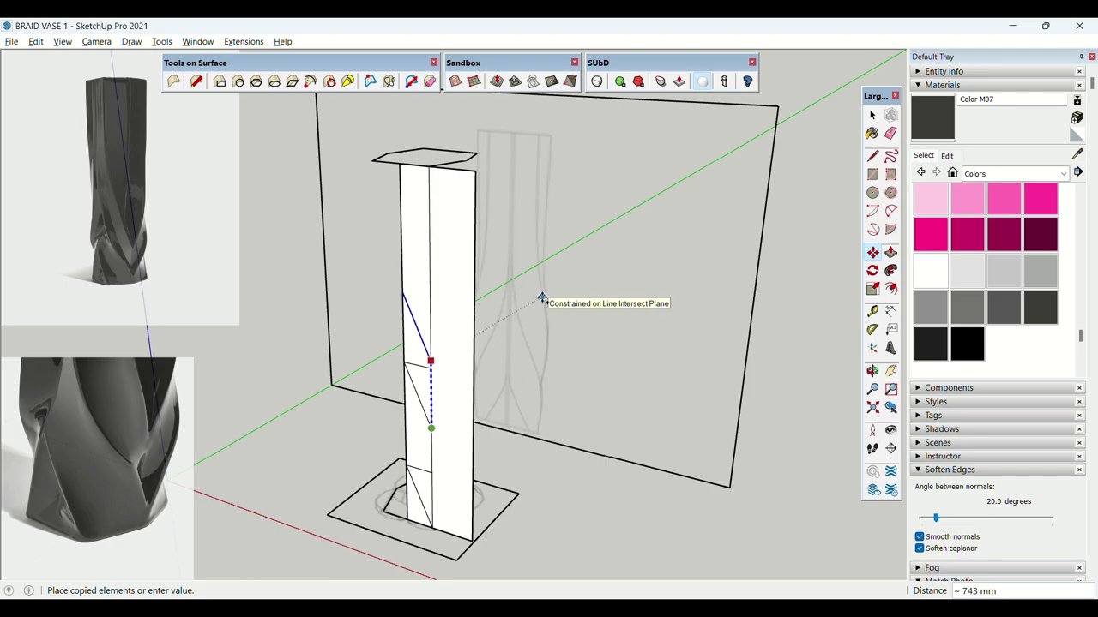
key(space)
Try lowering the middle diagonal slightly and erasing the upper horizontal edge on the narrow panel.
middle_drag(457, 350, 490, 241)
scroll(439, 376, up, 3)
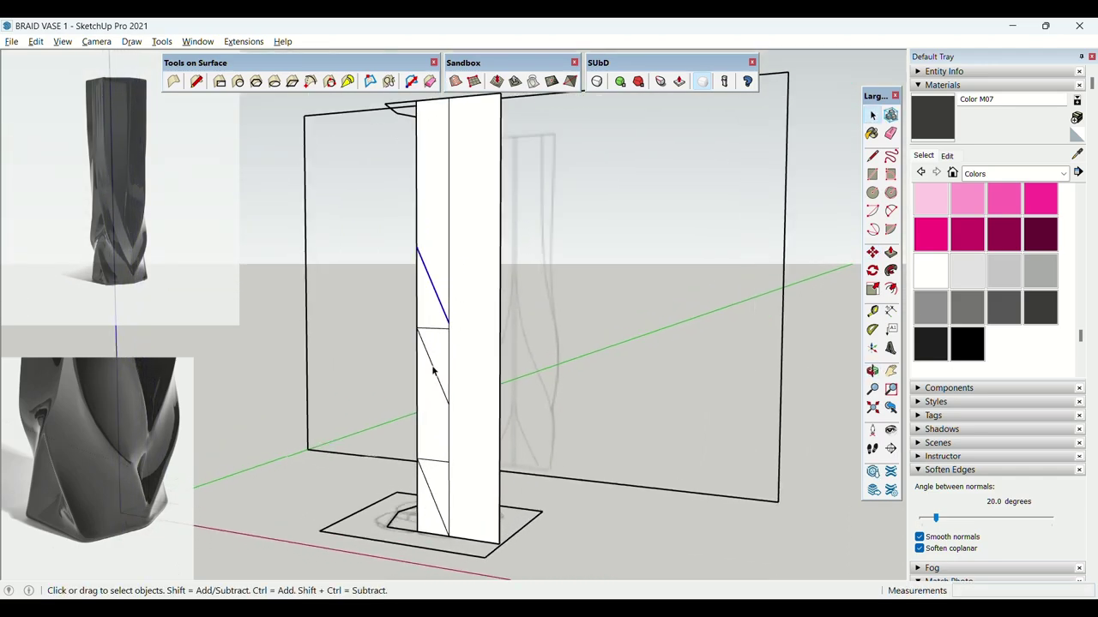
click(434, 375)
key(m)
scroll(450, 423, up, 1)
click(452, 420)
click(452, 434)
key(e)
click(446, 307)
scroll(446, 311, down, 3)
middle_drag(445, 312, 438, 326)
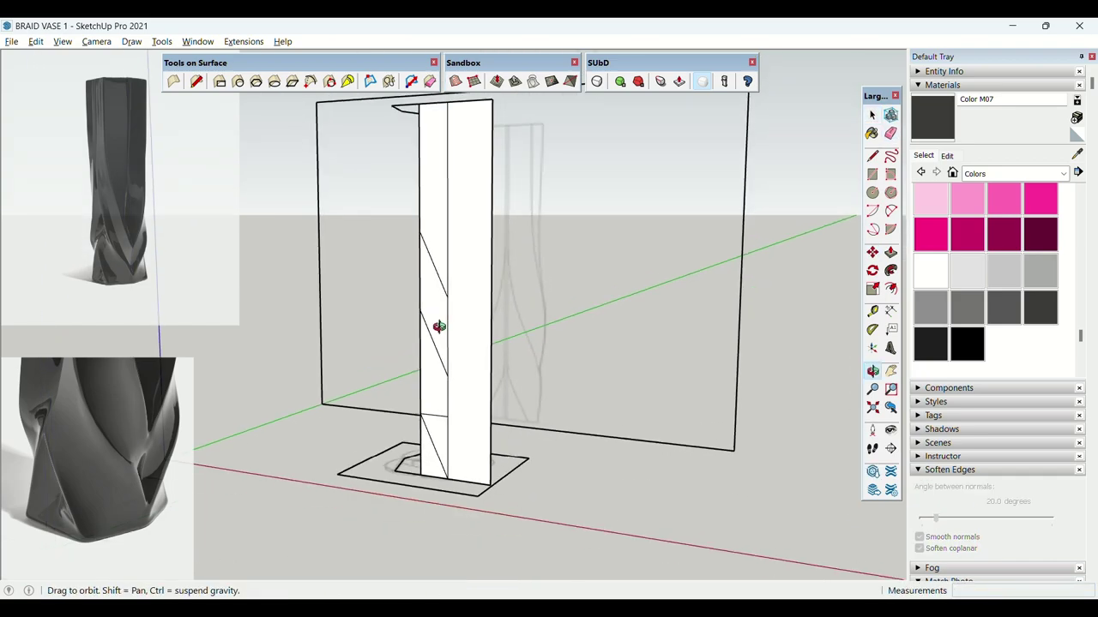
Try continuing the lowered middle diagonal with a line across the wider panel to its outer edge.
key(l)
click(446, 375)
click(491, 463)
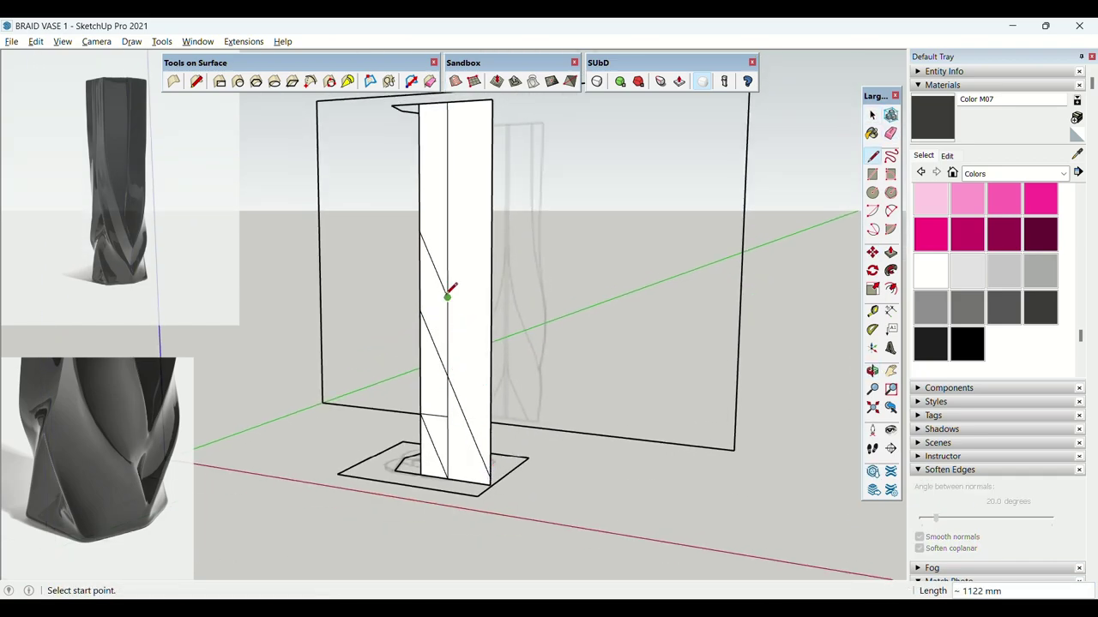
key(space)
scroll(446, 348, up, 2)
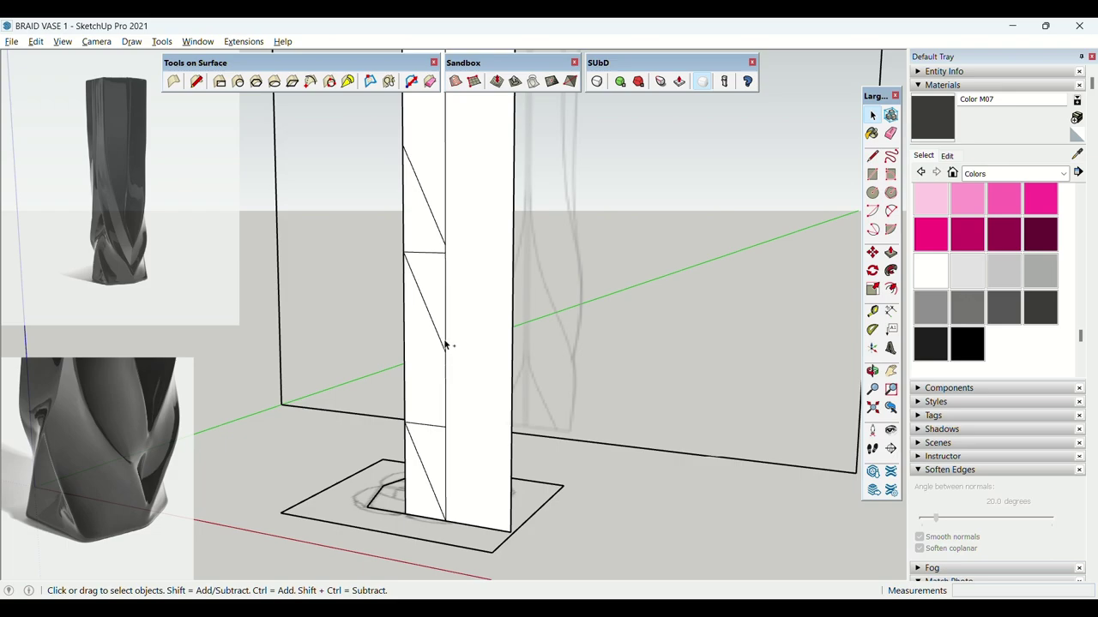
Erase the narrow panel's upper horizontal edge and extend the upper two diagonals across the wider panel to its outer edge.
key(e)
key(l)
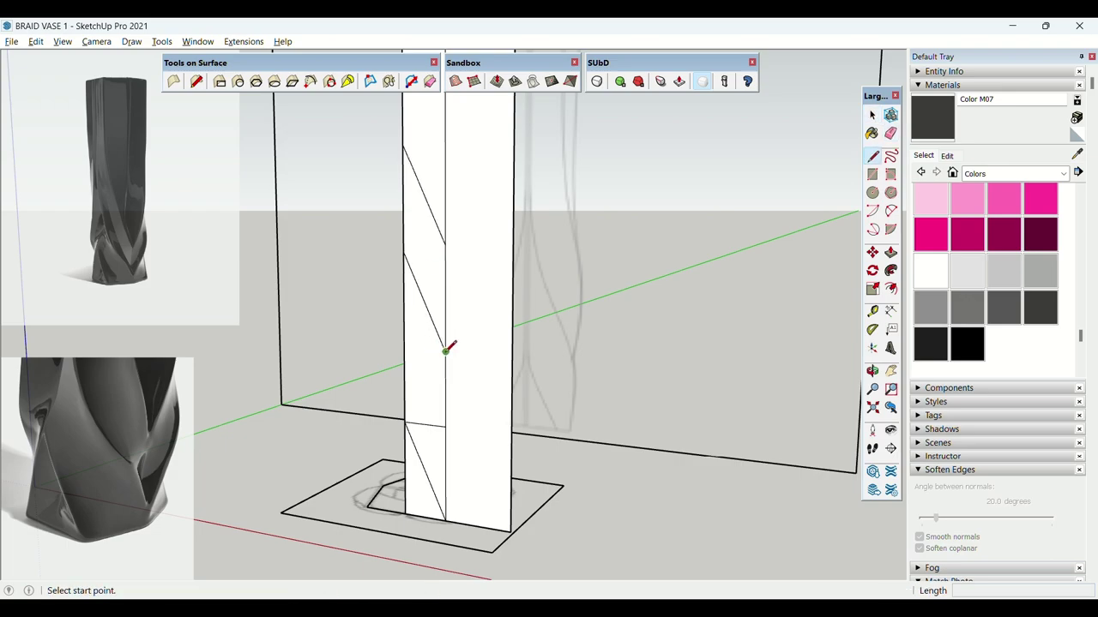
click(445, 245)
click(512, 490)
click(445, 244)
click(512, 392)
key(space)
scroll(506, 390, down, 2)
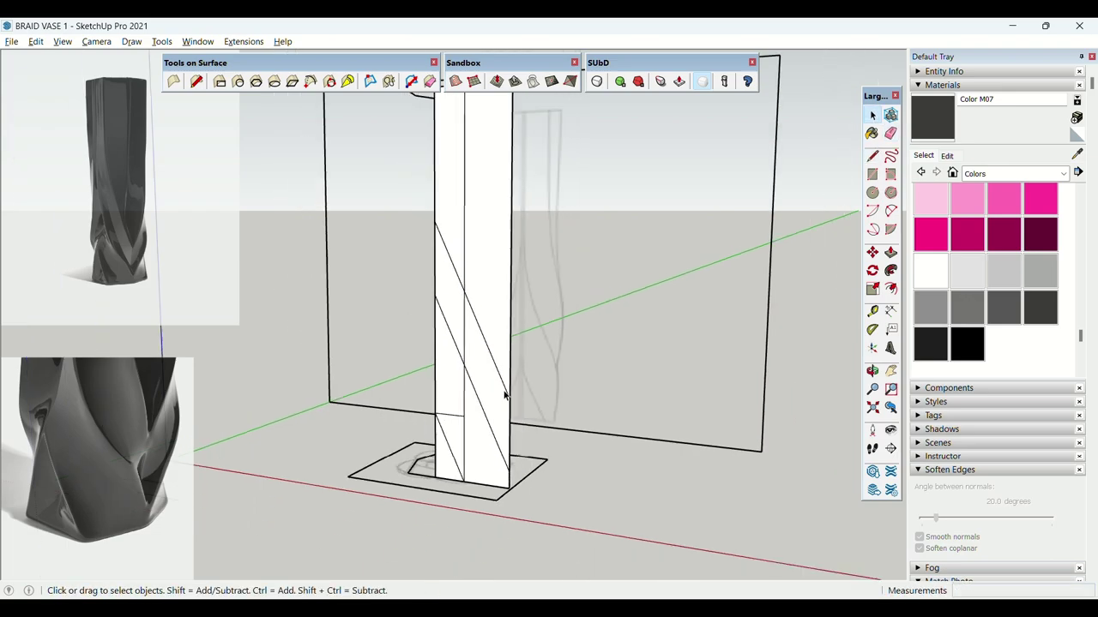
Raise the uppermost diagonal line across both panels slightly.
click(481, 347)
scroll(457, 297, up, 3)
key(m)
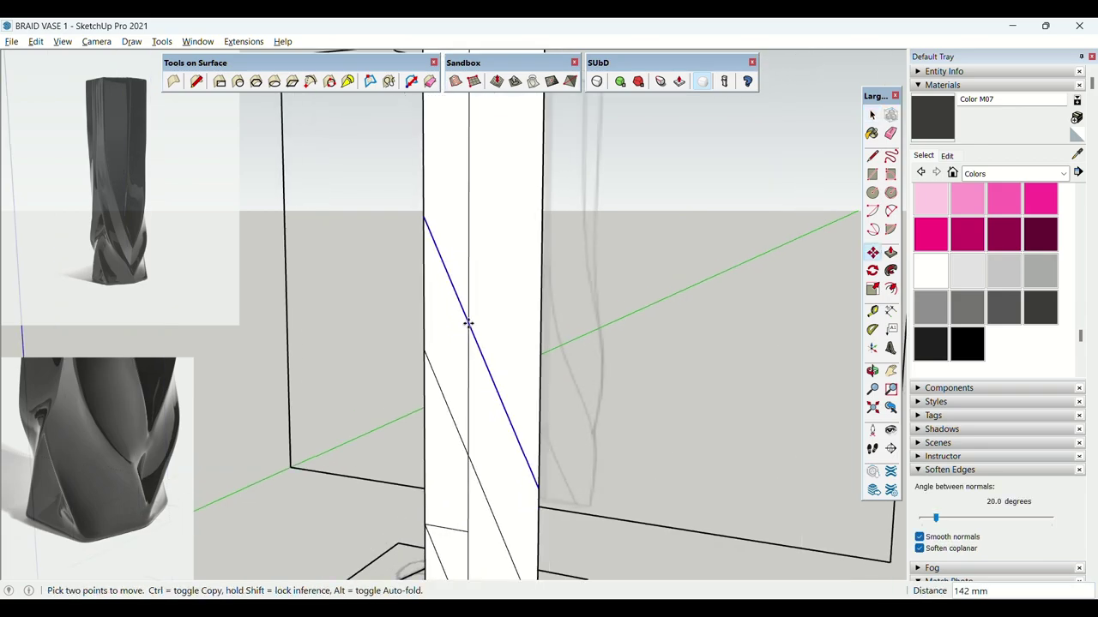
click(466, 318)
click(469, 330)
scroll(458, 289, down, 3)
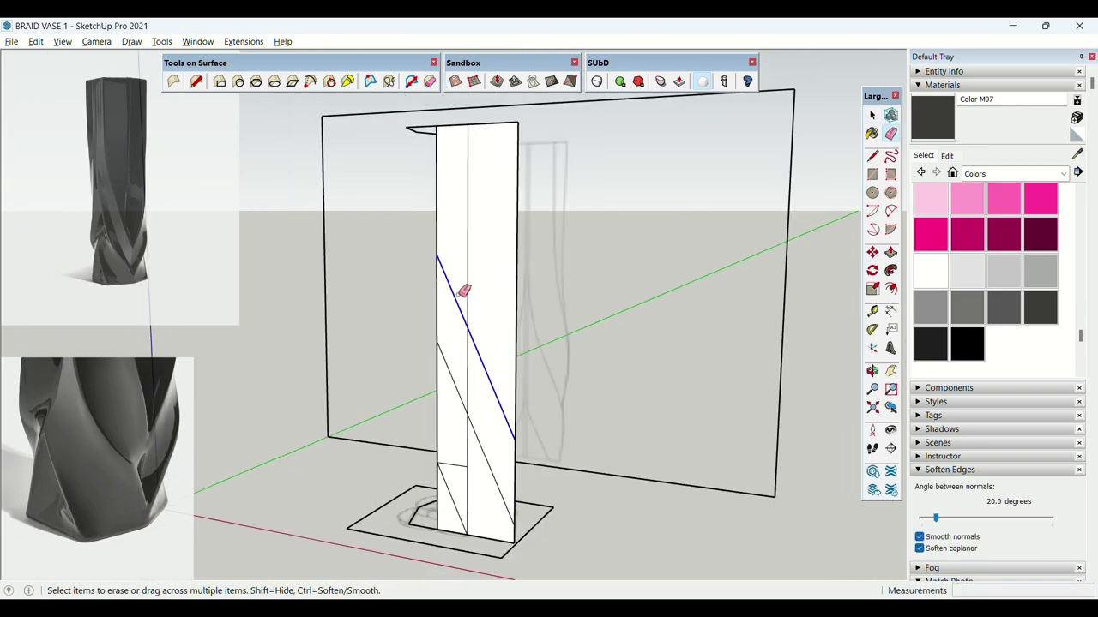
key(space)
Move the uppermost diagonal straight up by about another 308 mm.
middle_drag(505, 358, 534, 179)
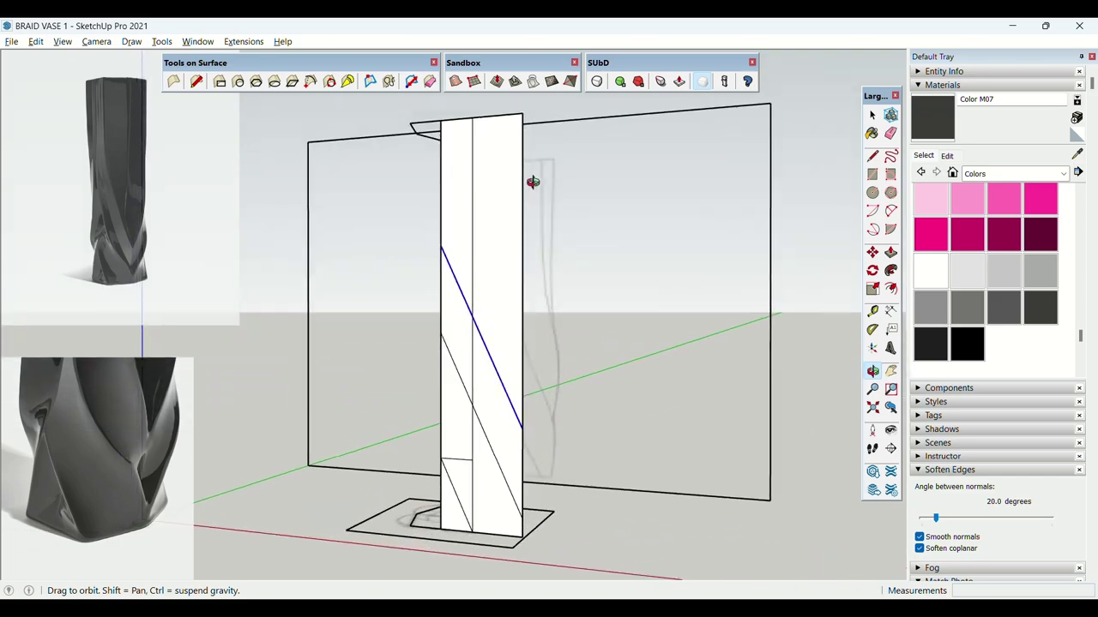
key(m)
click(489, 362)
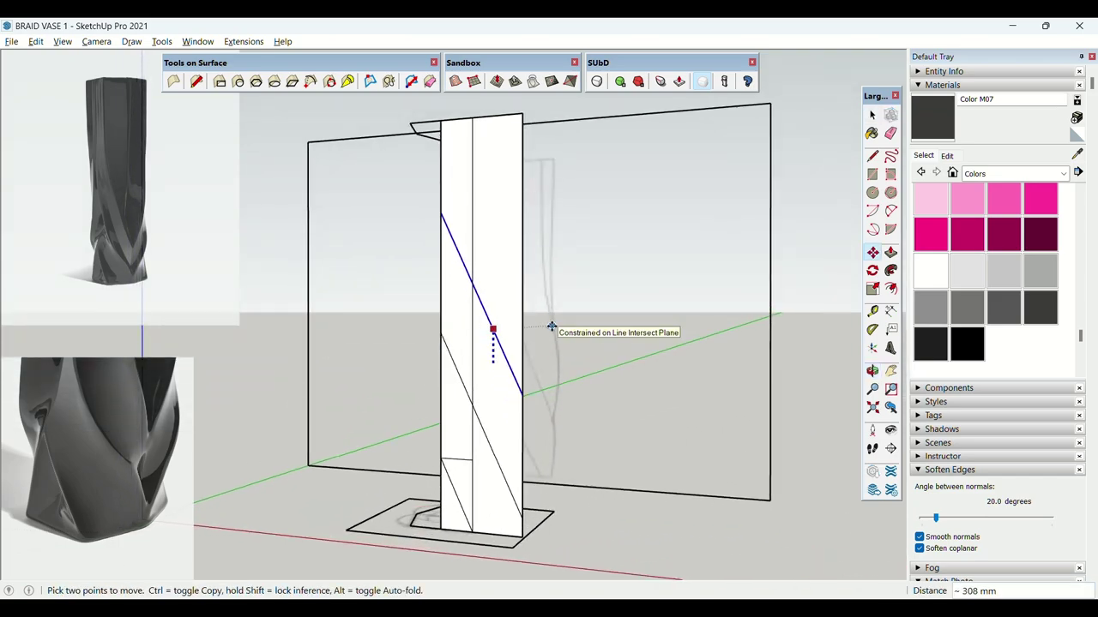
click(552, 326)
middle_drag(551, 326, 377, 326)
middle_drag(480, 413, 494, 427)
key(space)
scroll(497, 412, down, 2)
shift+middle_drag(486, 336, 488, 363)
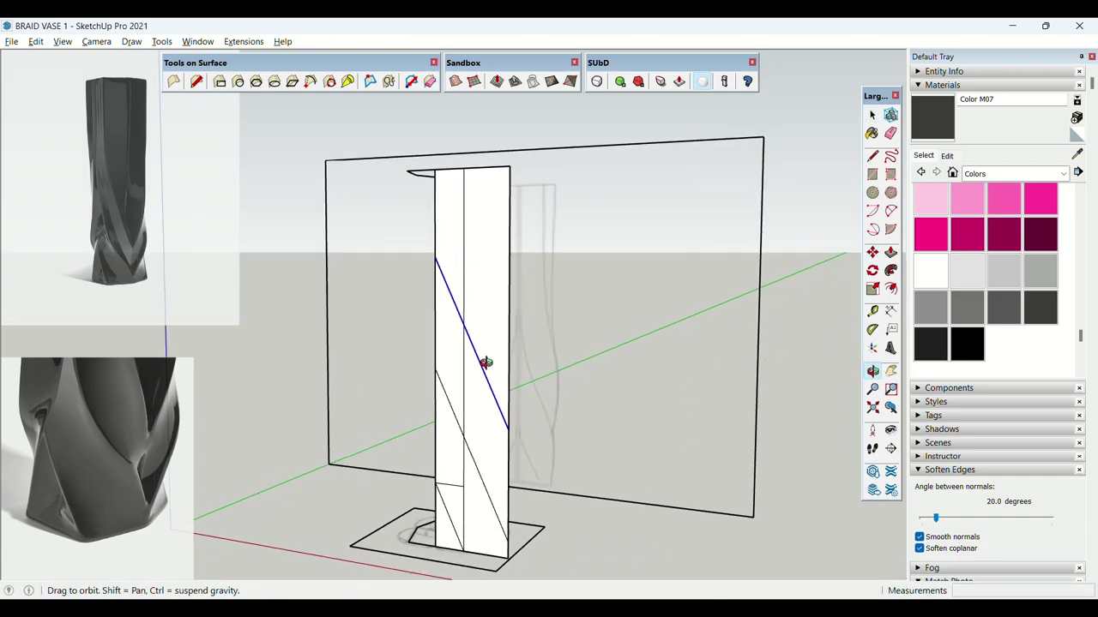
Cut away the wider panel above its uppermost diagonal by erasing its upper outer edge and top edge.
key(e)
click(507, 332)
click(506, 166)
key(space)
middle_drag(496, 420, 495, 501)
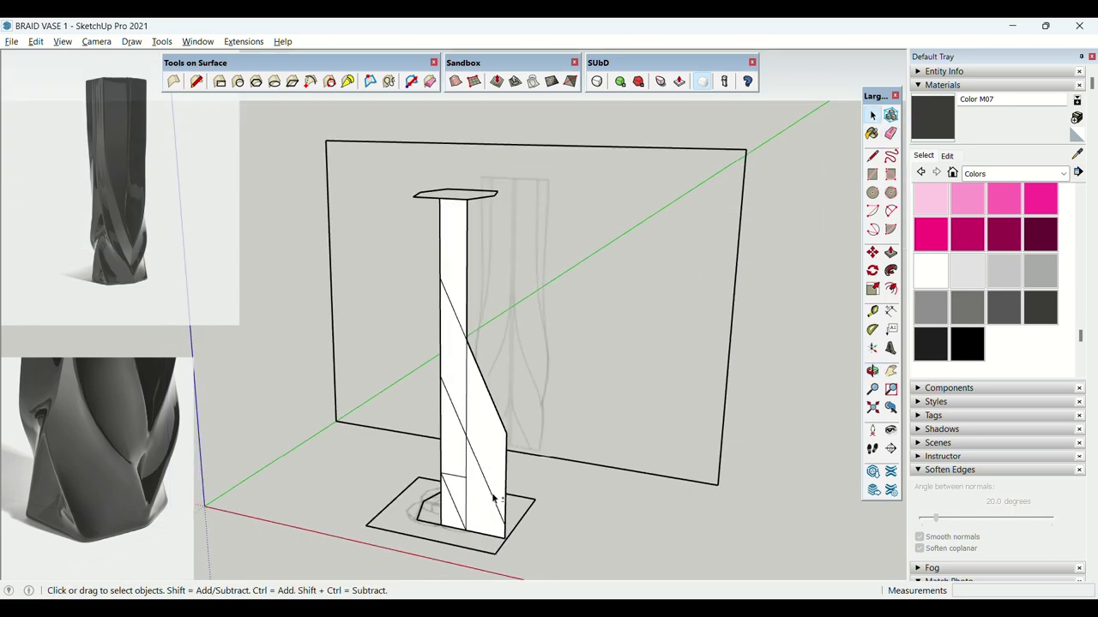
Divide the wider panel with a vertical line from its sloped upper edge down to its base.
scroll(494, 499, up, 3)
key(l)
click(484, 326)
click(483, 551)
key(space)
Rotate the whole wider panel about the base corner it shares with the narrow panel, aligning it with the adjacent plan outline edge.
click(466, 411)
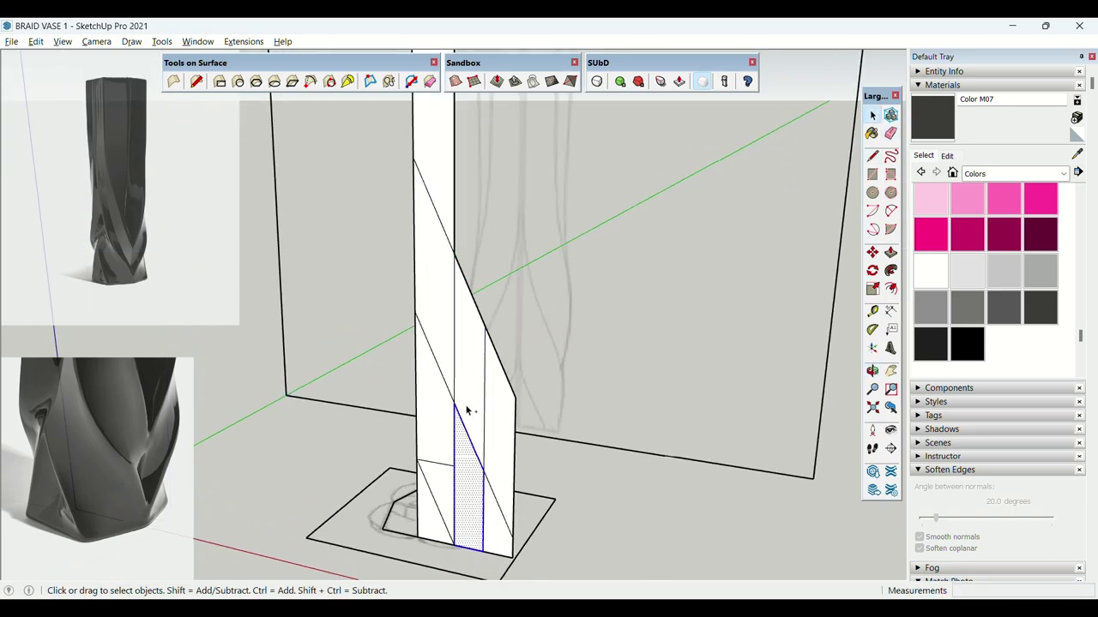
drag(440, 239, 597, 589)
middle_drag(441, 410, 434, 532)
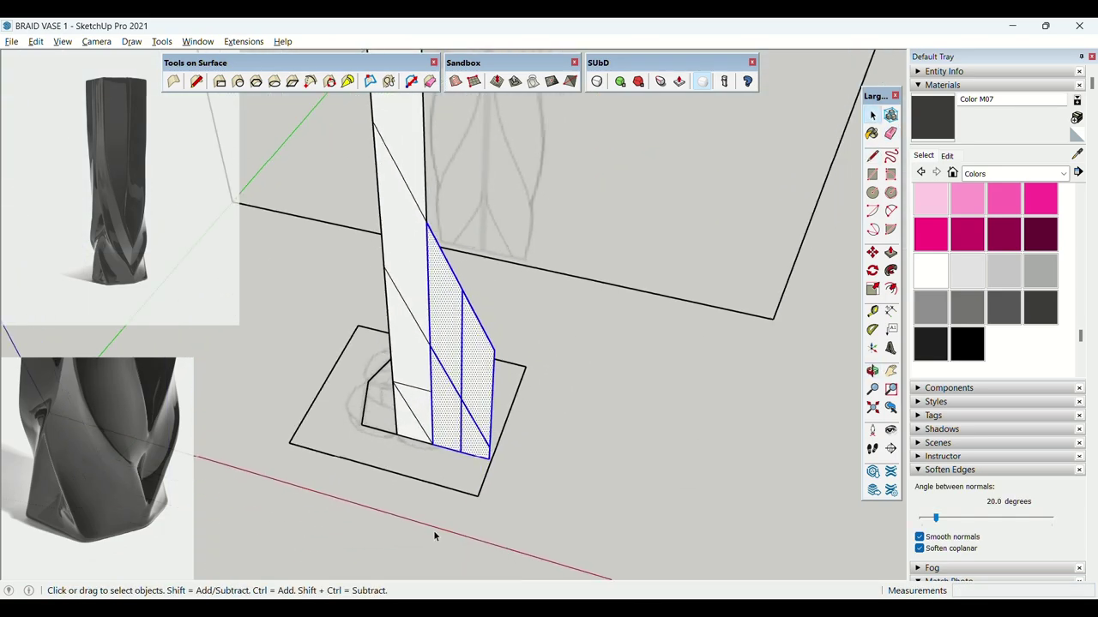
scroll(434, 463, up, 2)
key(q)
click(436, 458)
click(519, 478)
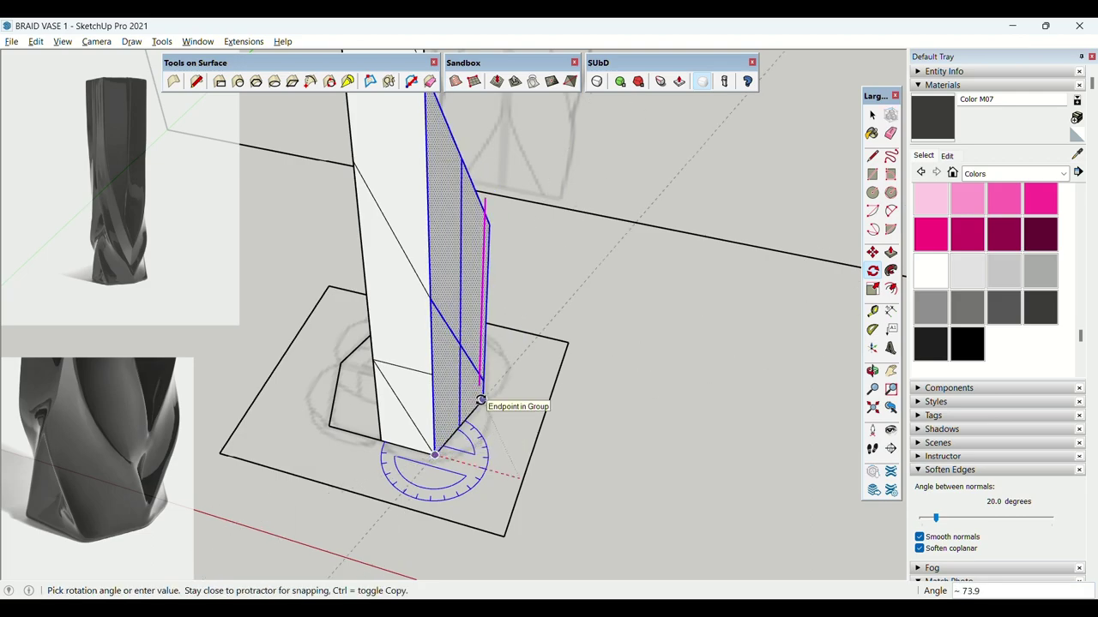
click(481, 400)
middle_drag(481, 400, 424, 446)
scroll(424, 446, up, 1)
key(space)
Rotate the wider panel's outer strip about the base of its dividing line towards the plan outline corner.
click(473, 379)
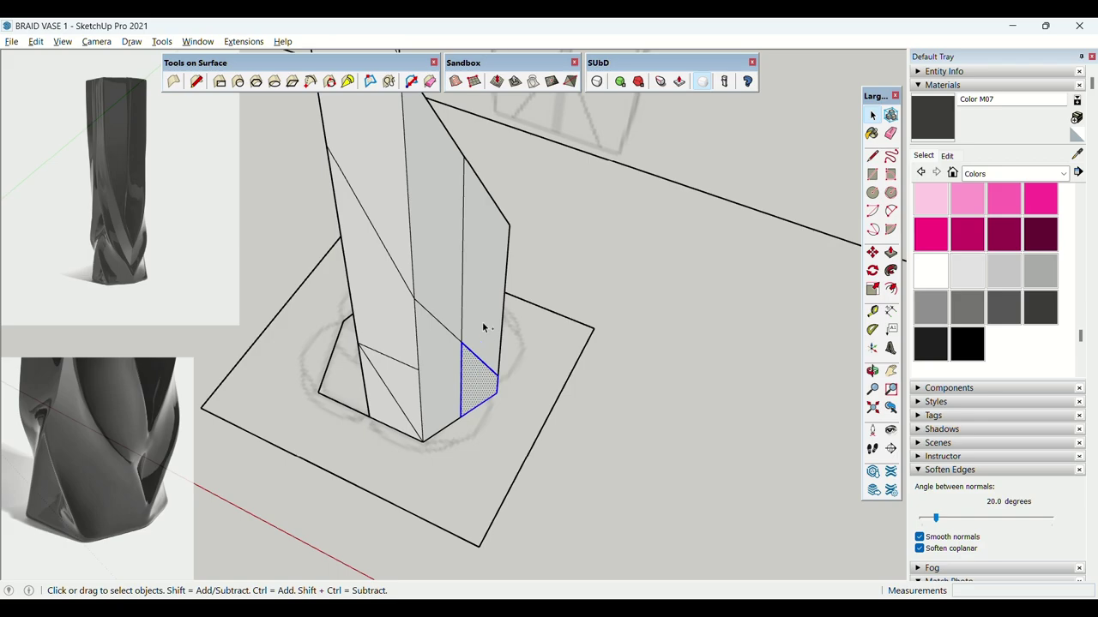
triple_click(484, 327)
click(487, 330)
middle_drag(483, 383, 374, 469)
key(q)
click(463, 448)
click(502, 418)
scroll(374, 470, up, 2)
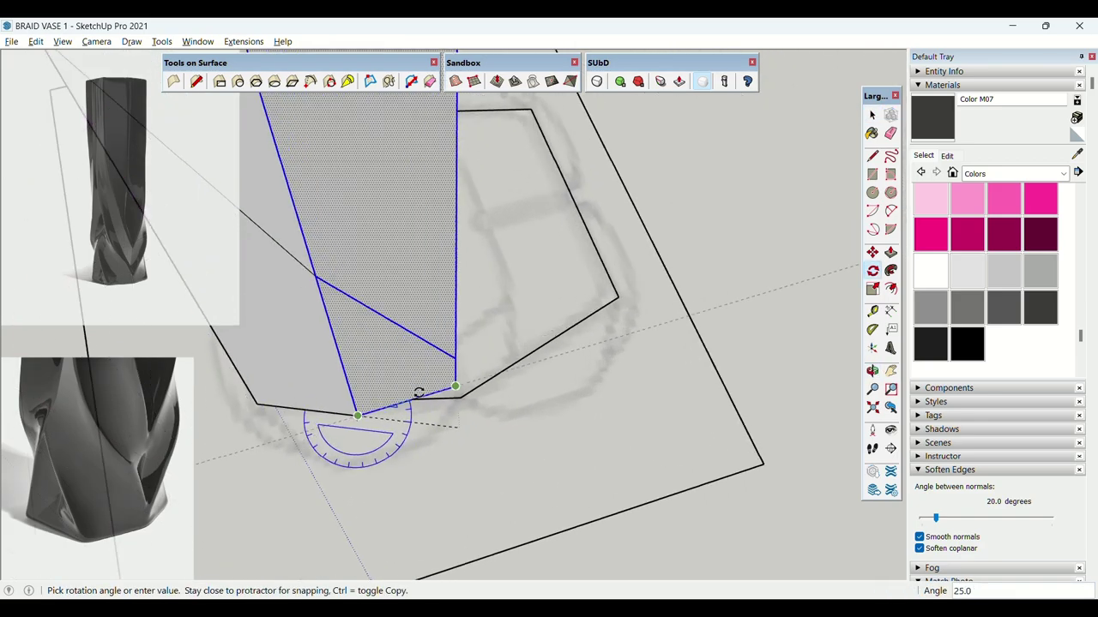
scroll(462, 398, up, 5)
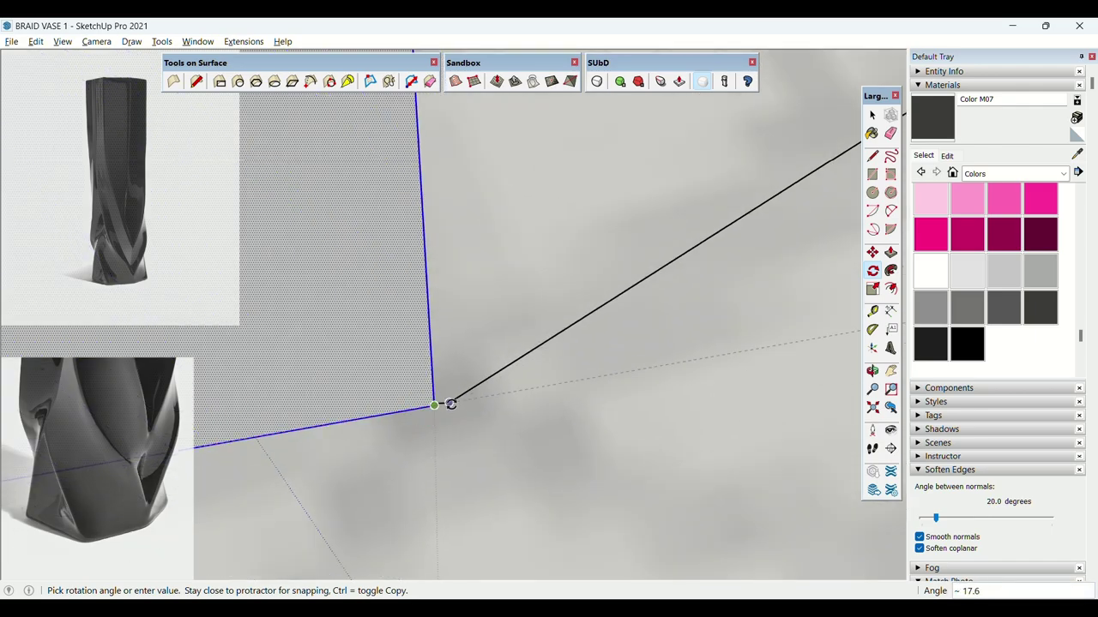
click(441, 405)
key(space)
Move the strip's outer vertical edge so its base end meets the corner of the plan outline.
middle_drag(447, 422, 441, 392)
click(438, 373)
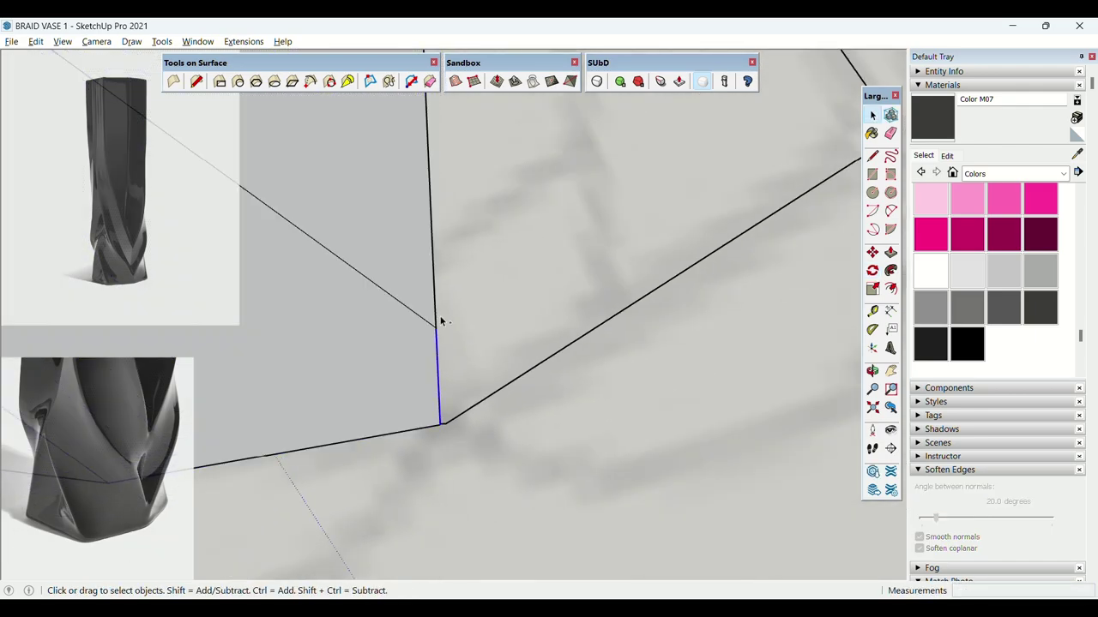
scroll(439, 365, up, 1)
key(m)
click(441, 435)
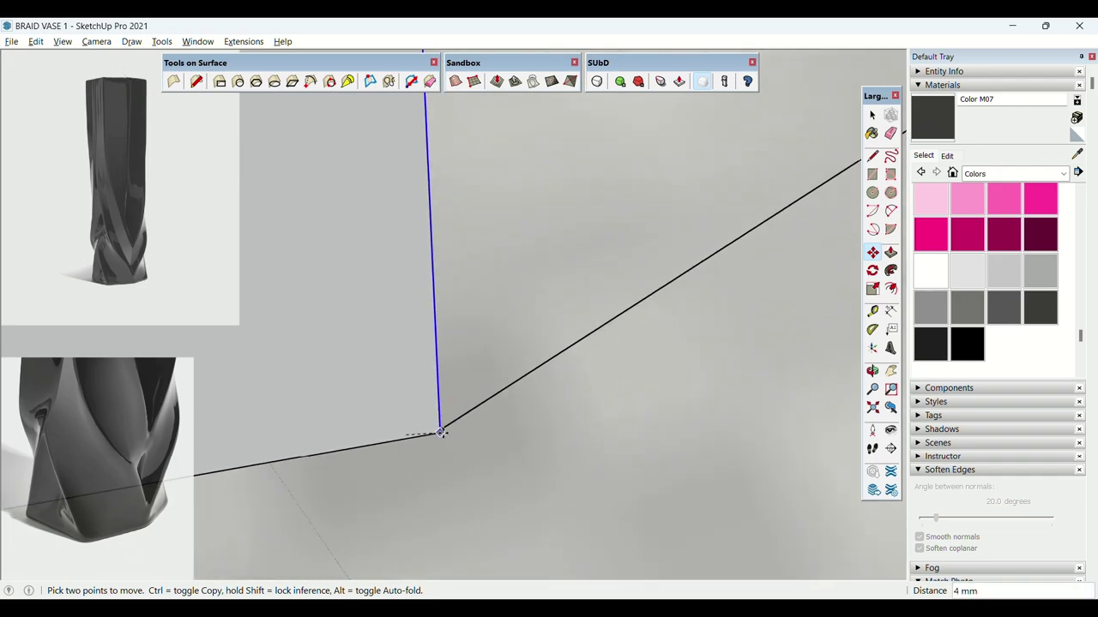
click(442, 429)
key(space)
mouse_move(441, 429)
middle_down()
mouse_move(530, 495)
mouse_move(554, 380)
mouse_move(534, 296)
mouse_move(491, 395)
mouse_move(471, 395)
mouse_move(466, 409)
mouse_move(497, 446)
mouse_move(429, 456)
mouse_move(484, 448)
mouse_move(507, 404)
mouse_move(441, 426)
mouse_move(503, 441)
mouse_move(380, 351)
middle_up()
scroll(530, 497, down, 6)
key(e)
key(space)
Draw a three-segment vertical line from the top outline's corner down to the outer strip's upper corner.
middle_drag(498, 441, 463, 454)
key(l)
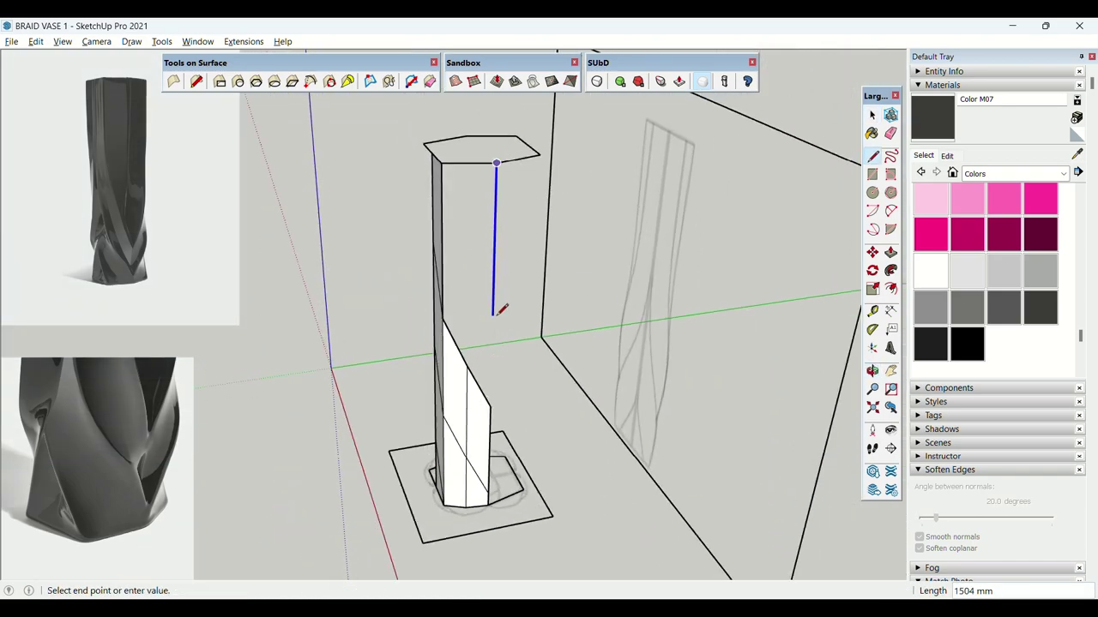
click(494, 280)
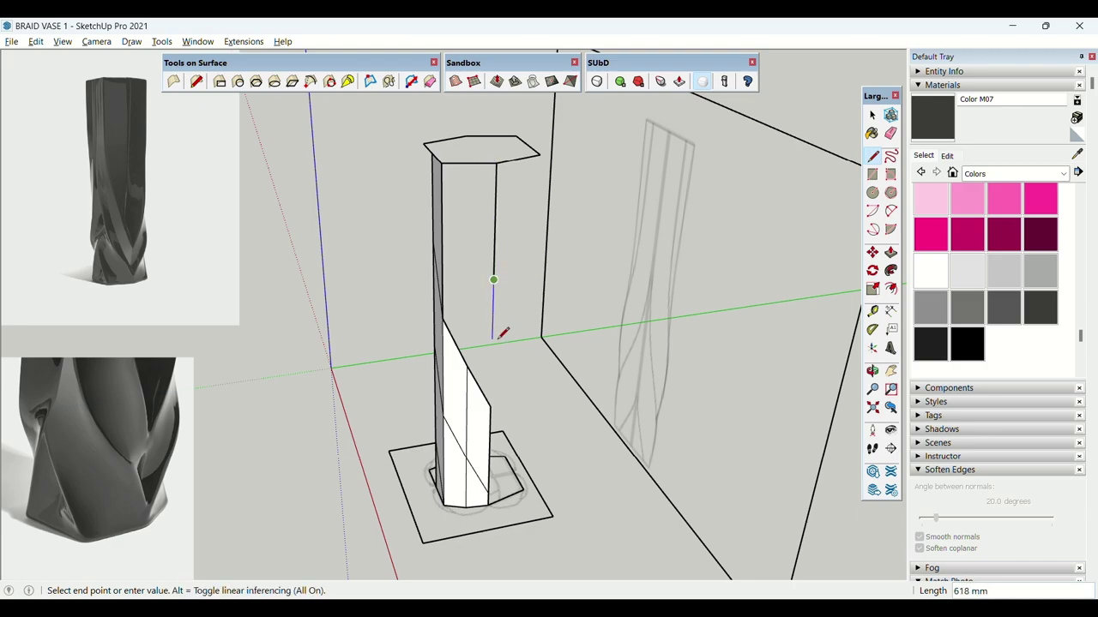
scroll(492, 345, up, 2)
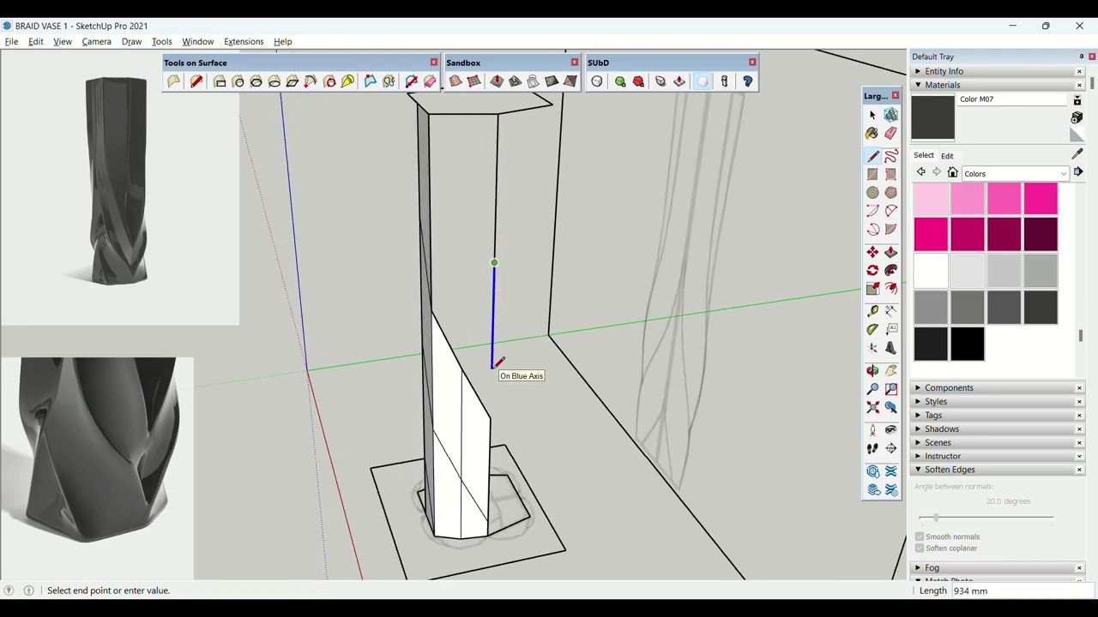
click(493, 367)
scroll(500, 413, up, 2)
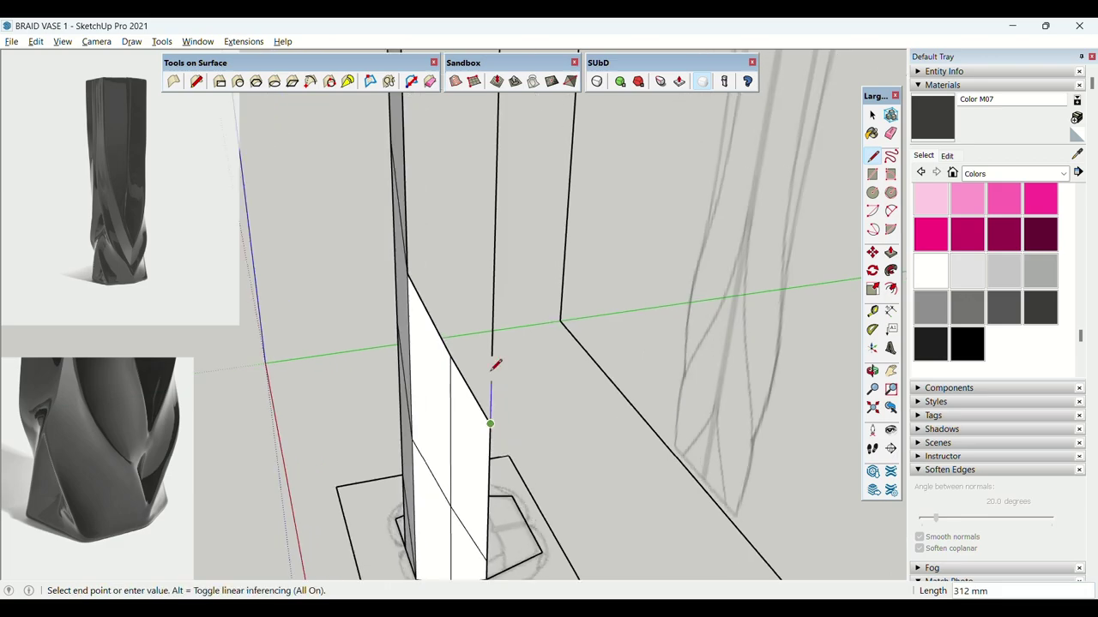
Move the vertical line's two intermediate points inward to shape a bent vase profile.
middle_drag(493, 353, 505, 450)
key(space)
key(m)
click(515, 394)
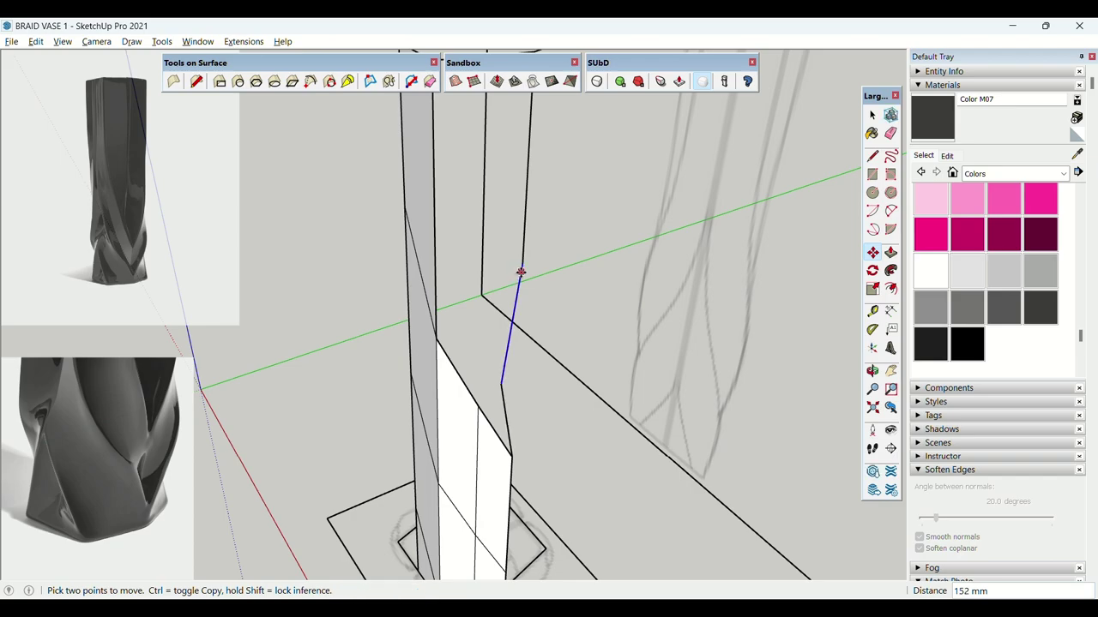
middle_drag(507, 252, 532, 253)
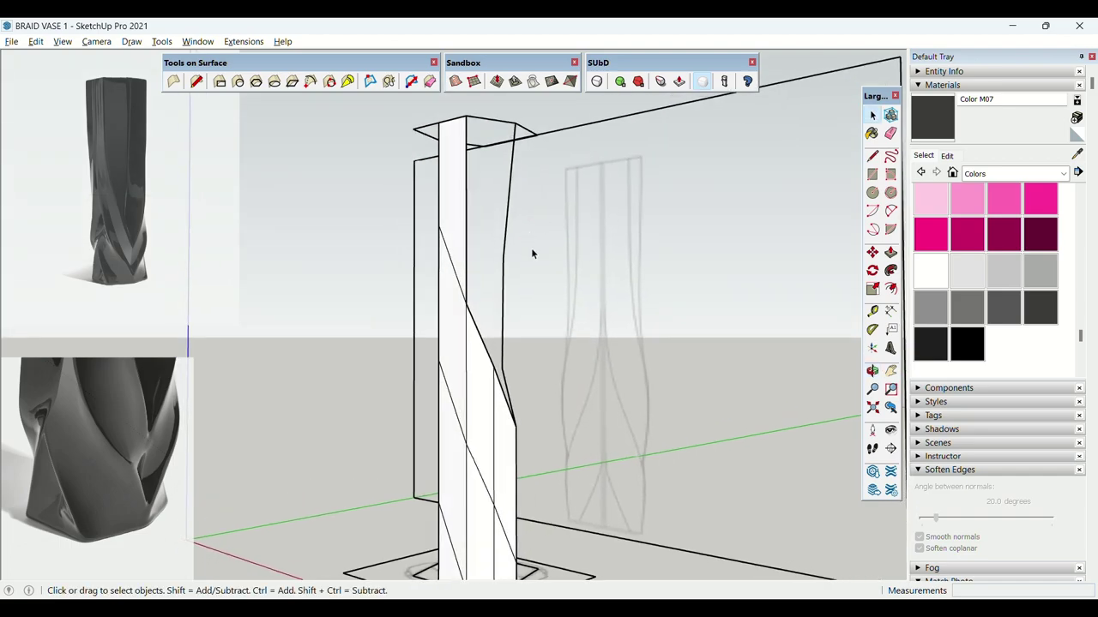
Try raising the lower bend point of the profile by about 258 mm.
scroll(532, 253, up, 1)
key(m)
click(499, 369)
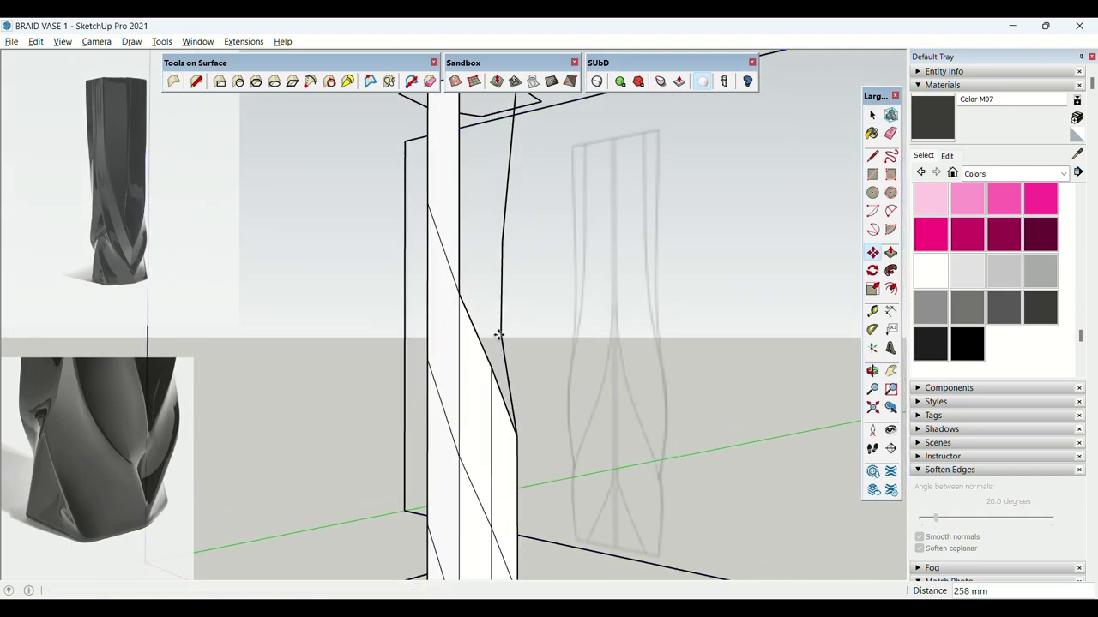
scroll(506, 336, up, 2)
click(508, 336)
middle_drag(458, 372, 465, 397)
scroll(464, 403, down, 2)
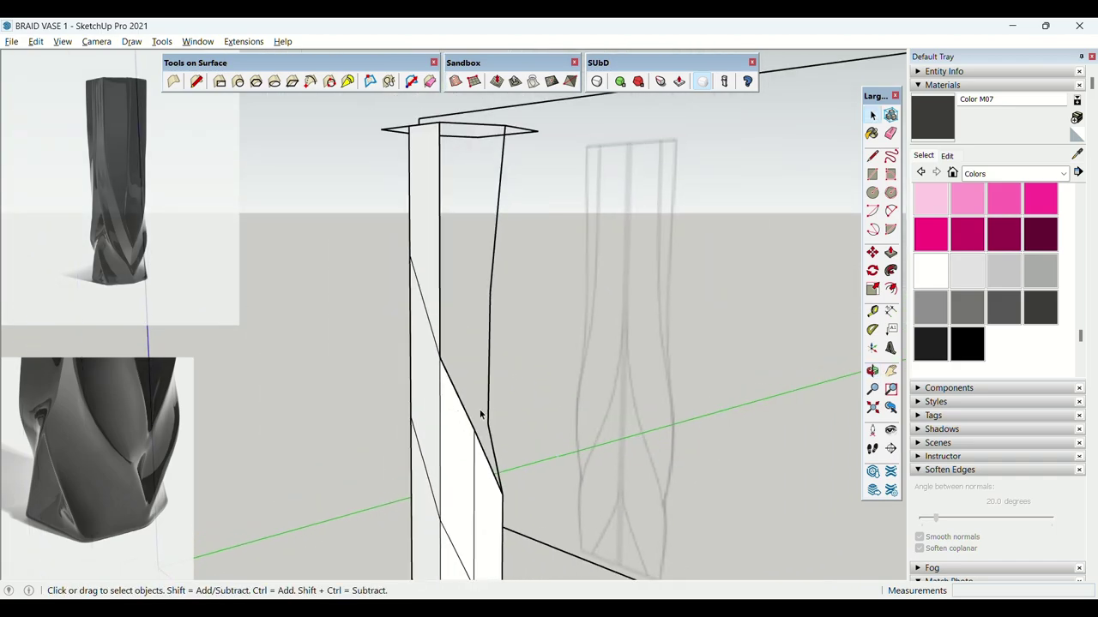
Form the lower connecting faces by joining the profile's bend points to the dividing line's top and the diagonal's junction with the narrow panel.
key(l)
click(488, 423)
click(474, 428)
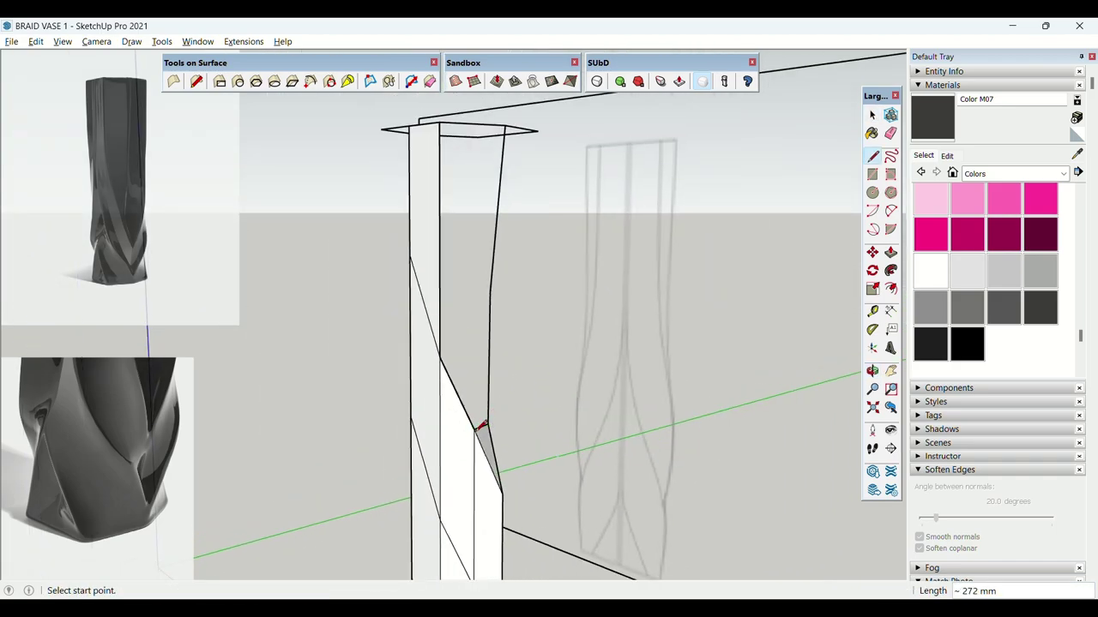
click(440, 357)
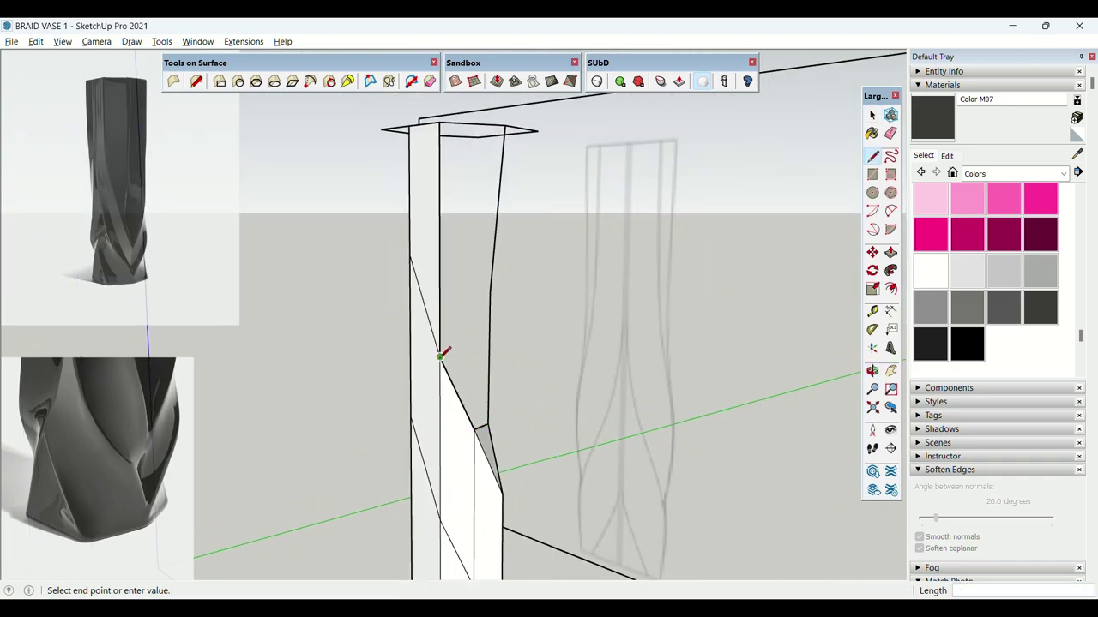
click(490, 292)
Close the upper faces with lines from the upper bend to the narrow panel's top corner and along the top to the profile.
click(491, 292)
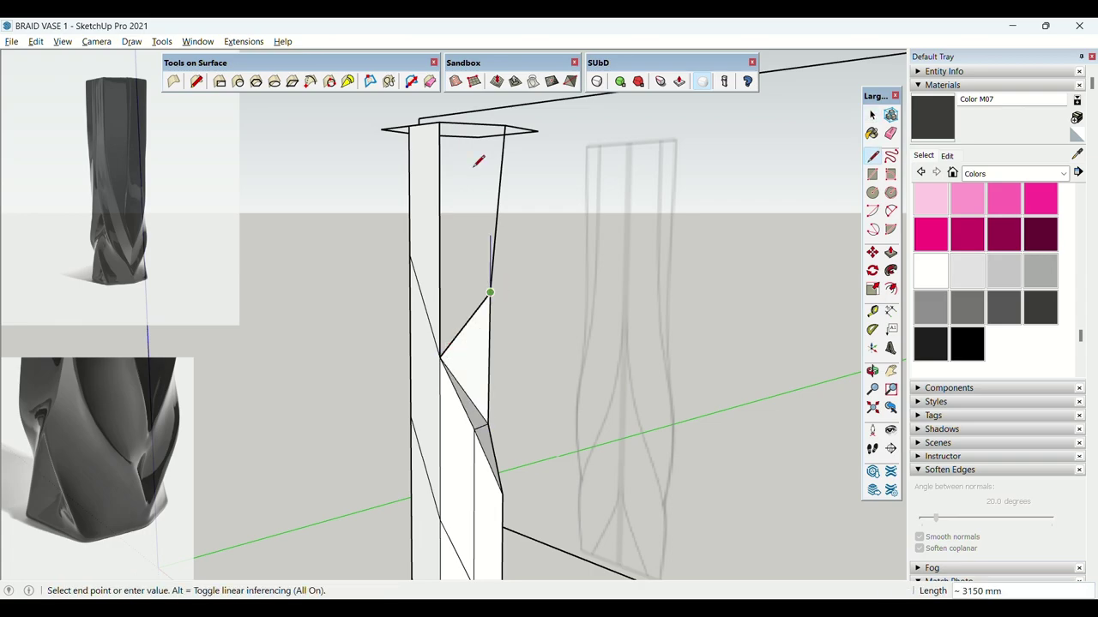
click(440, 125)
key(space)
key(l)
click(439, 124)
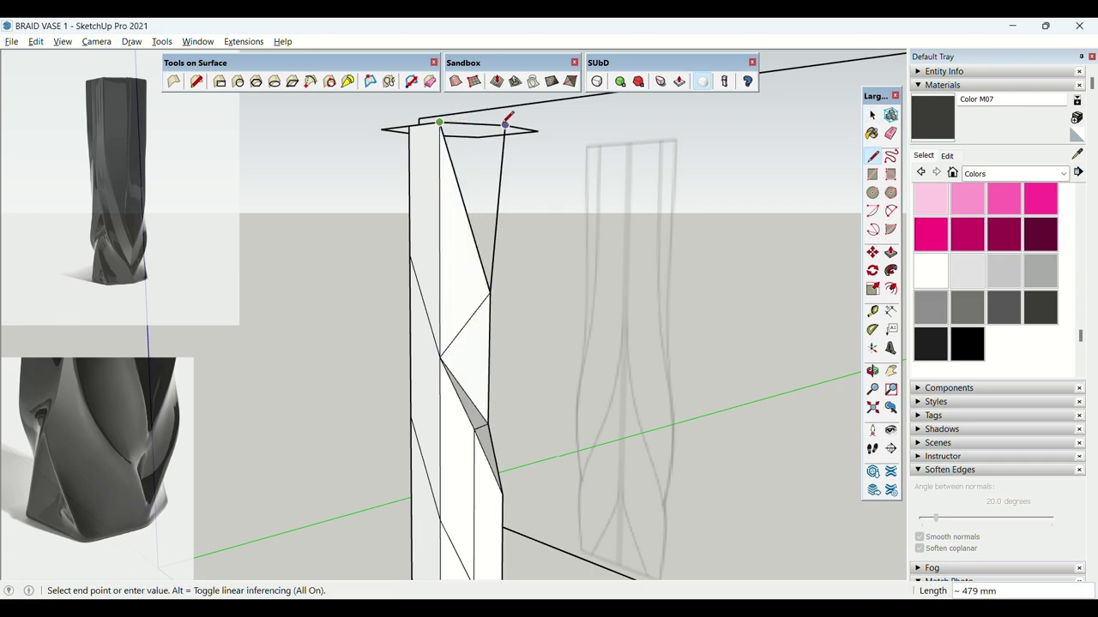
click(505, 126)
key(space)
Draw another diagonal above the middle one, running from the outer strip's edge up across the panels to the narrow panel's far edge.
scroll(470, 229, down, 4)
mouse_move(439, 424)
middle_down()
mouse_move(448, 393)
mouse_move(443, 419)
mouse_move(297, 385)
mouse_move(422, 454)
middle_up()
scroll(455, 436, up, 4)
key(space)
key(l)
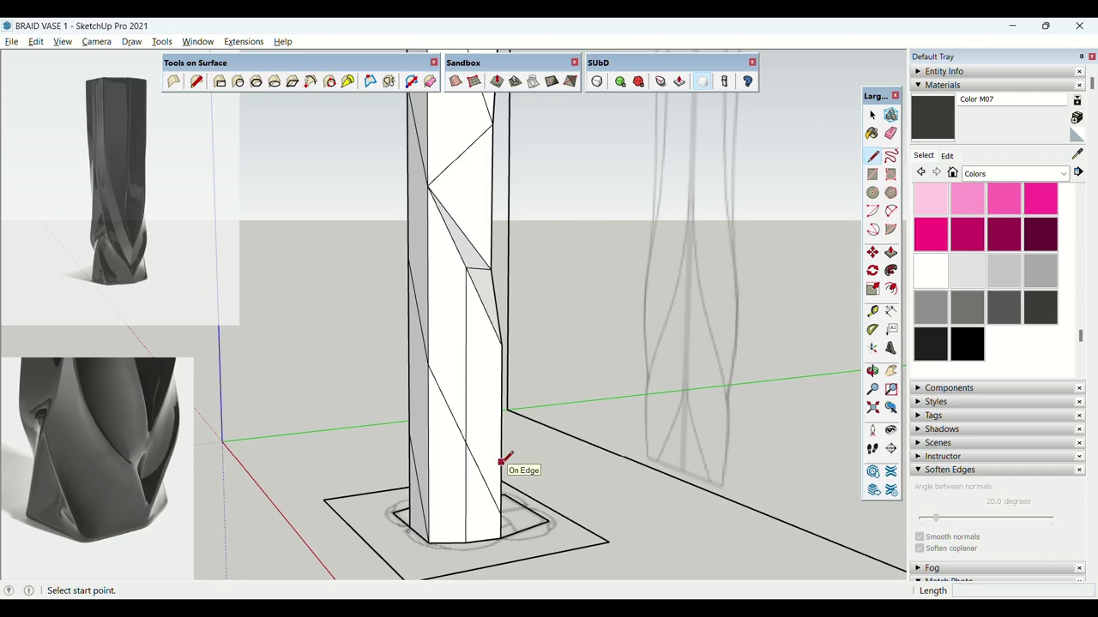
click(502, 461)
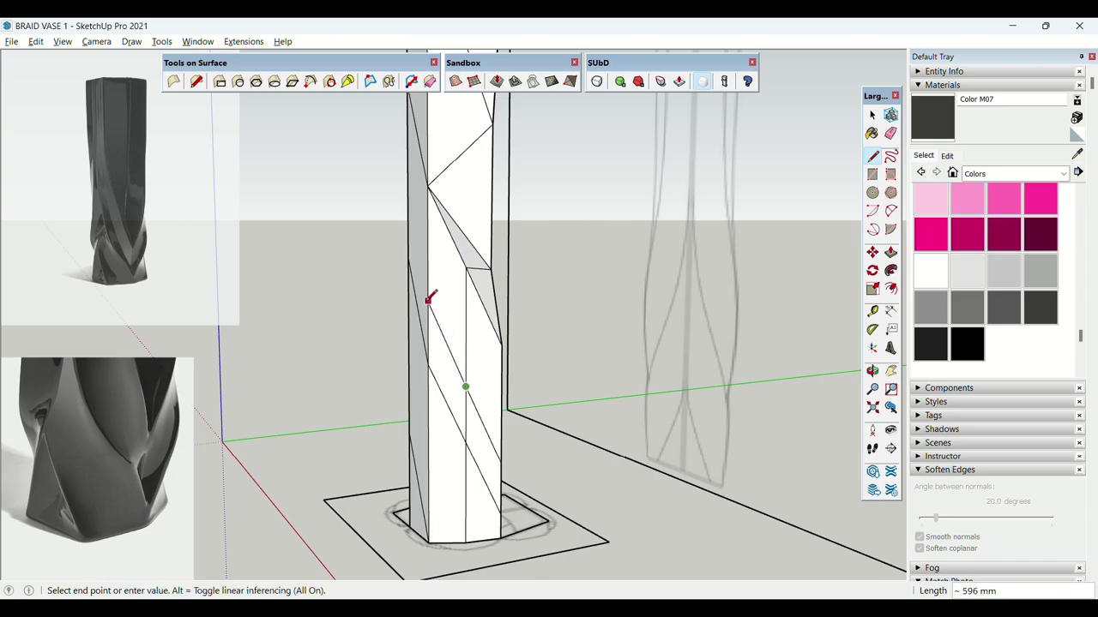
middle_drag(429, 299, 412, 275)
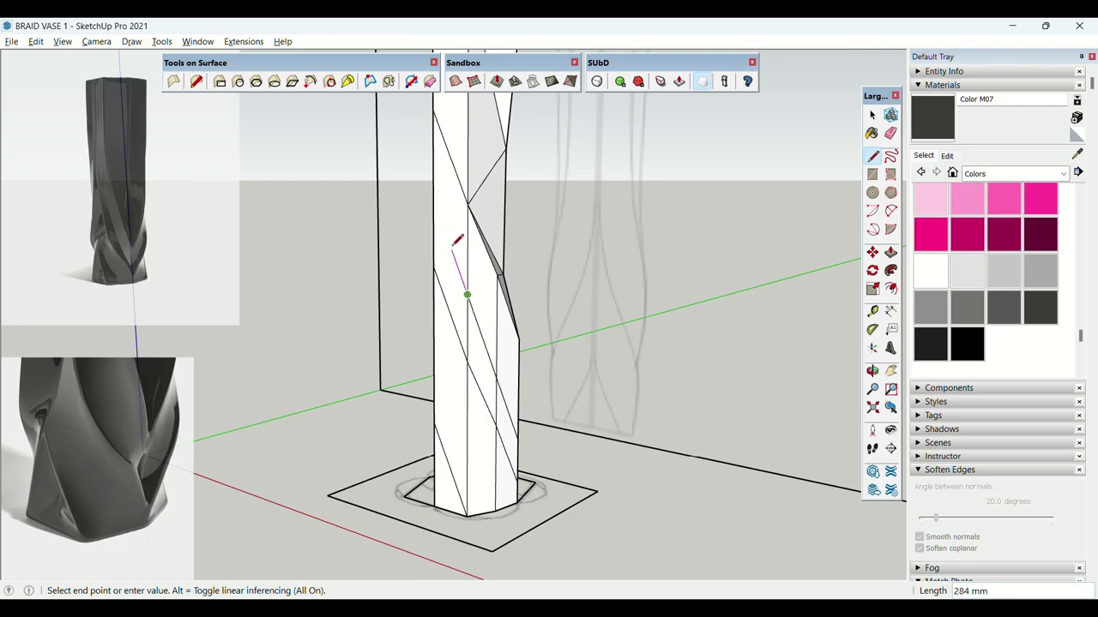
key(space)
Adjust the new diagonal's point on the shared panel edge to straighten its slope.
scroll(468, 300, up, 4)
key(m)
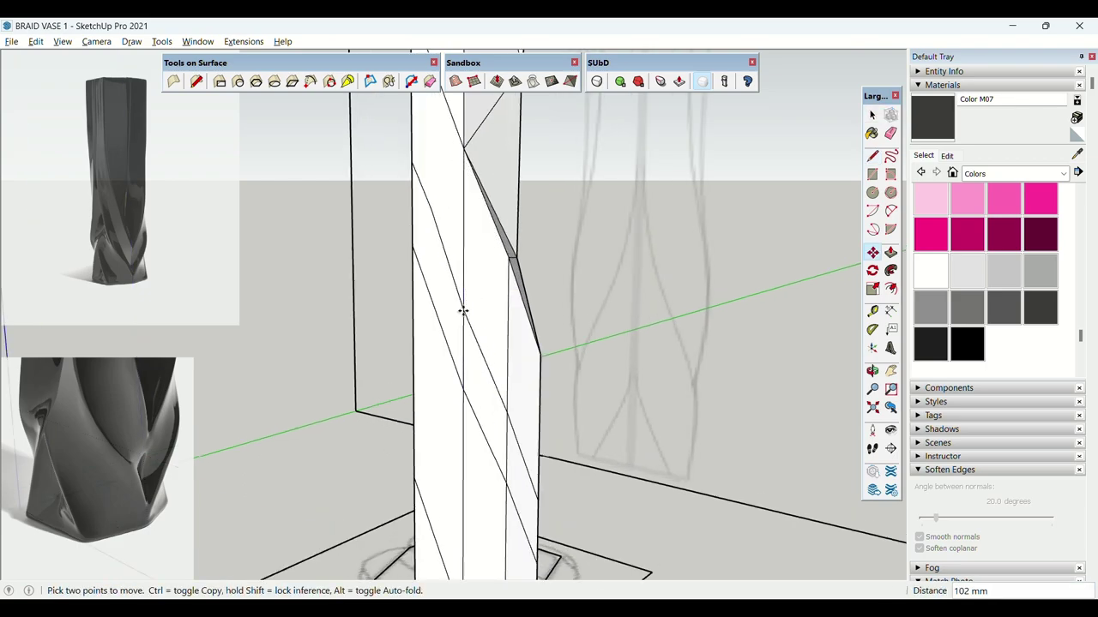
click(463, 302)
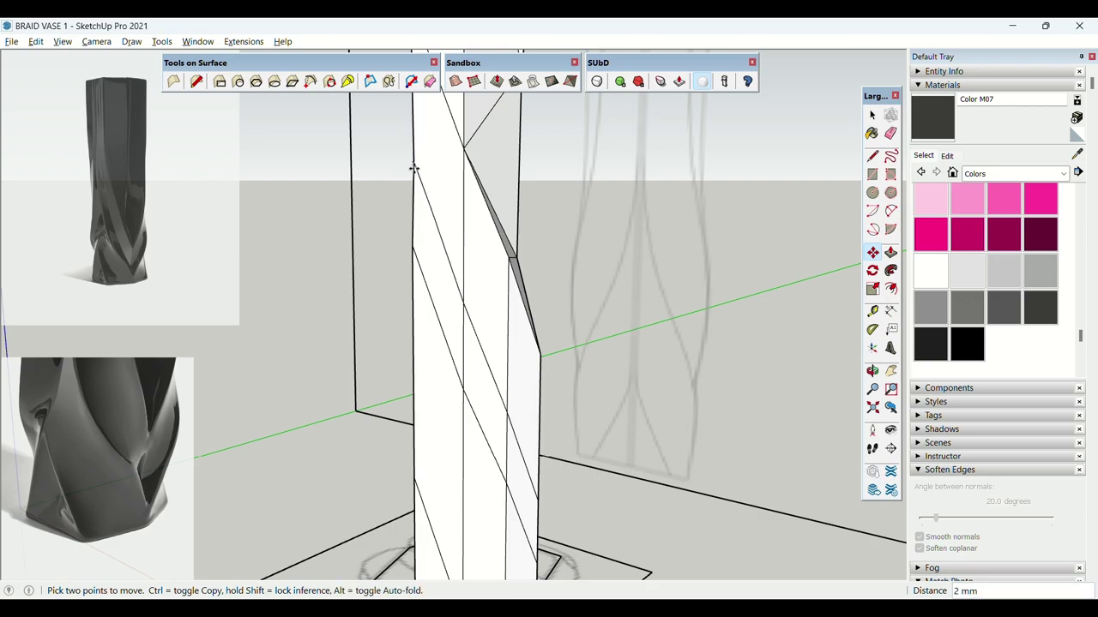
scroll(415, 176, down, 3)
key(space)
Delete the new diagonal's segment on the narrow panel.
key(e)
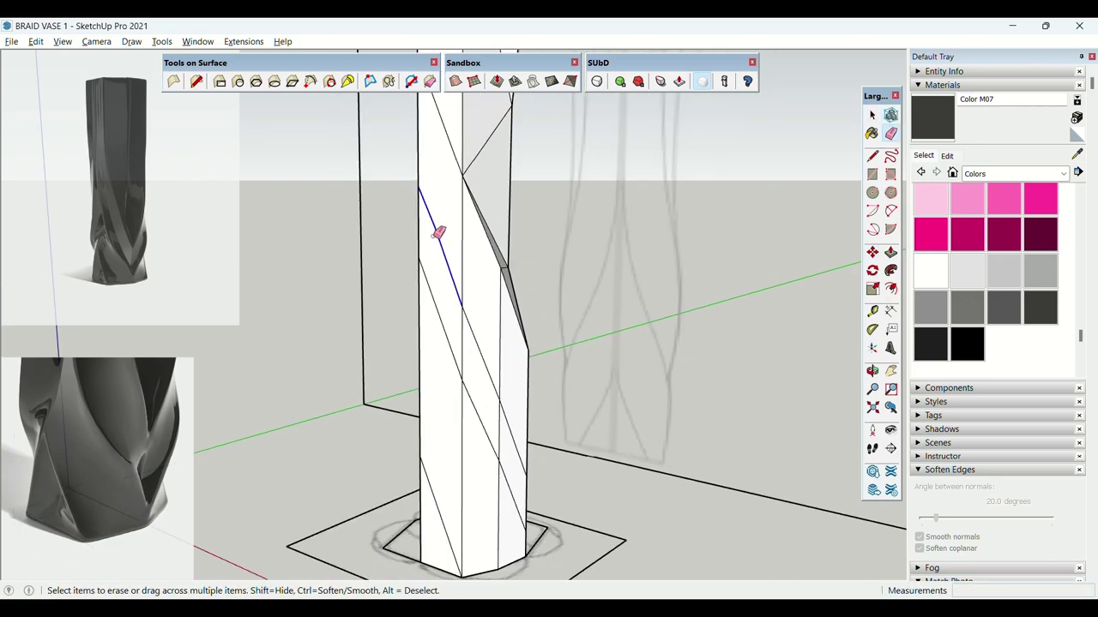
key(space)
click(437, 229)
click(435, 225)
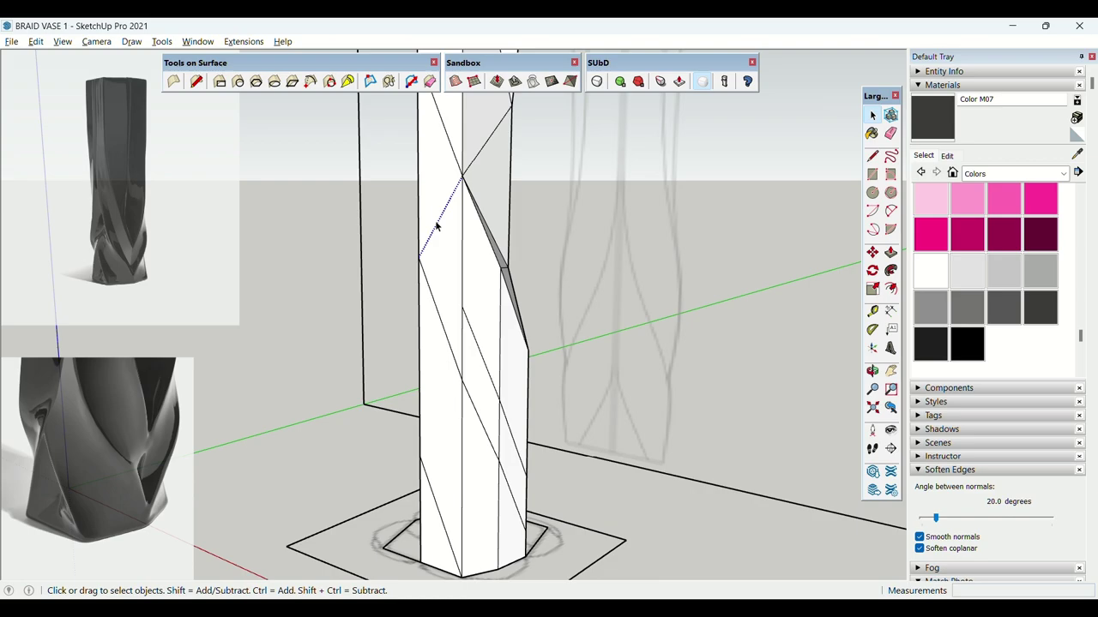
click(439, 387)
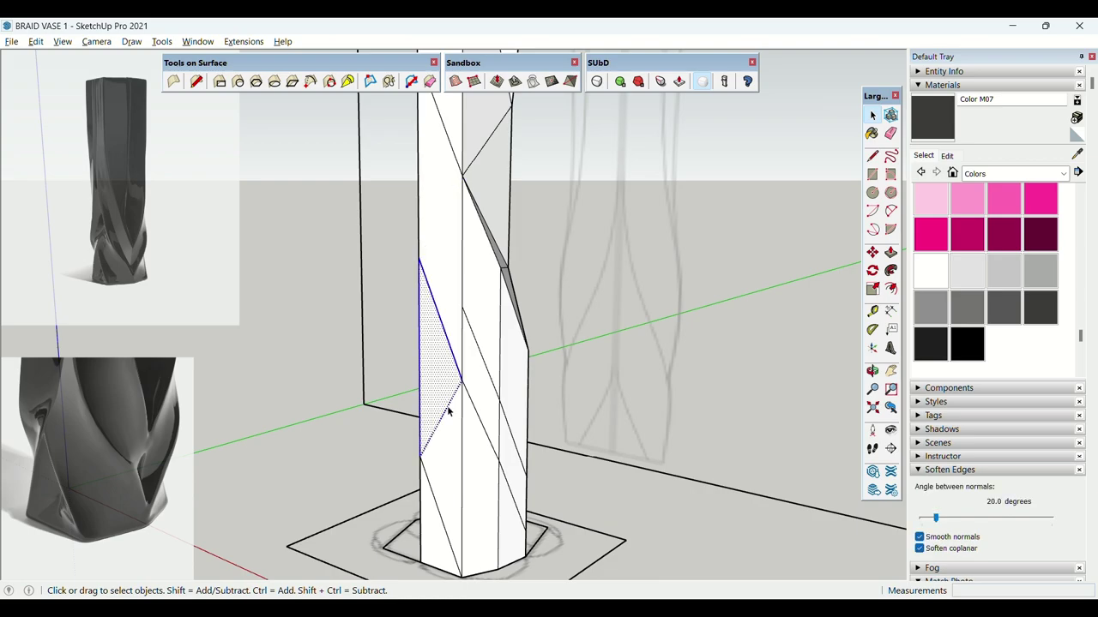
scroll(447, 486, down, 3)
double_click(446, 256)
scroll(440, 233, up, 2)
key(ctrl+t)
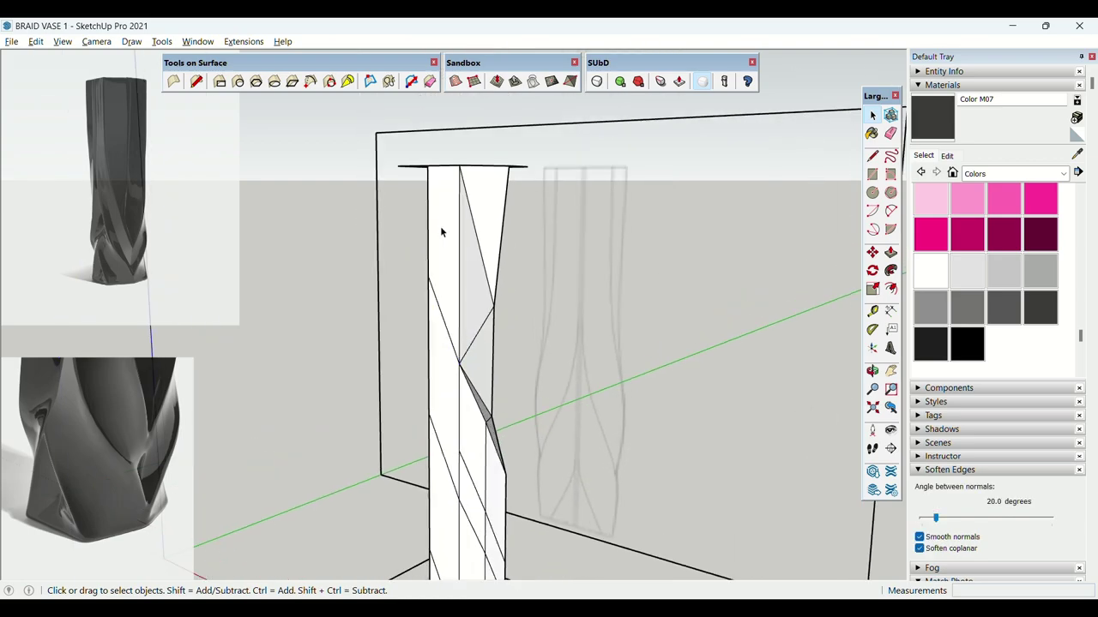
scroll(440, 228, down, 2)
double_click(447, 333)
scroll(442, 452, up, 3)
click(434, 481)
double_click(448, 424)
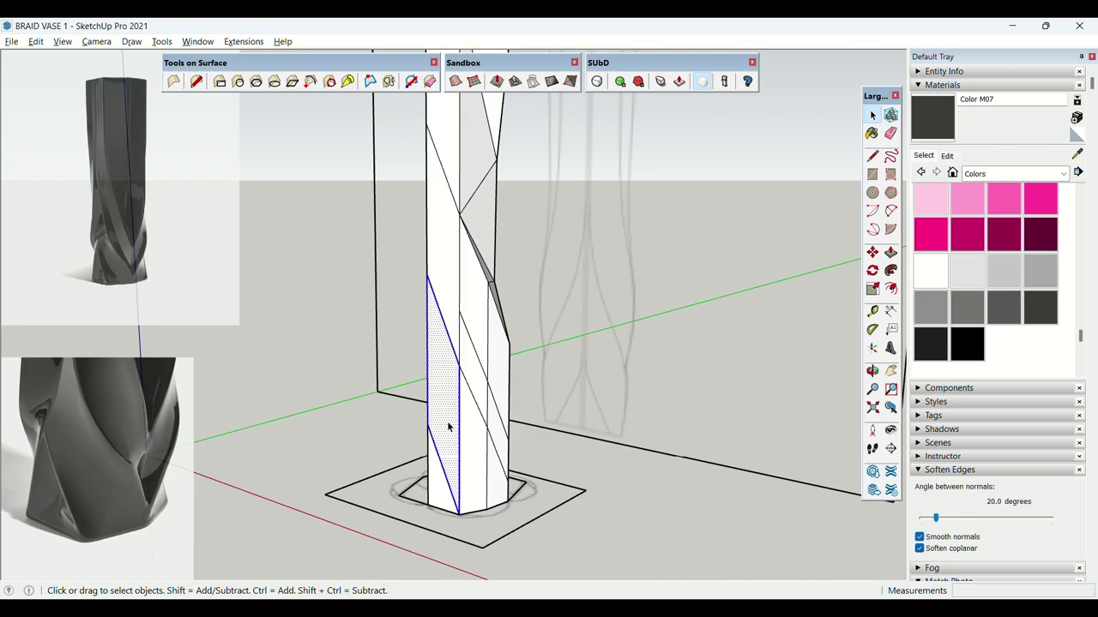
scroll(444, 269, up, 3)
click(444, 271)
key(p)
key(space)
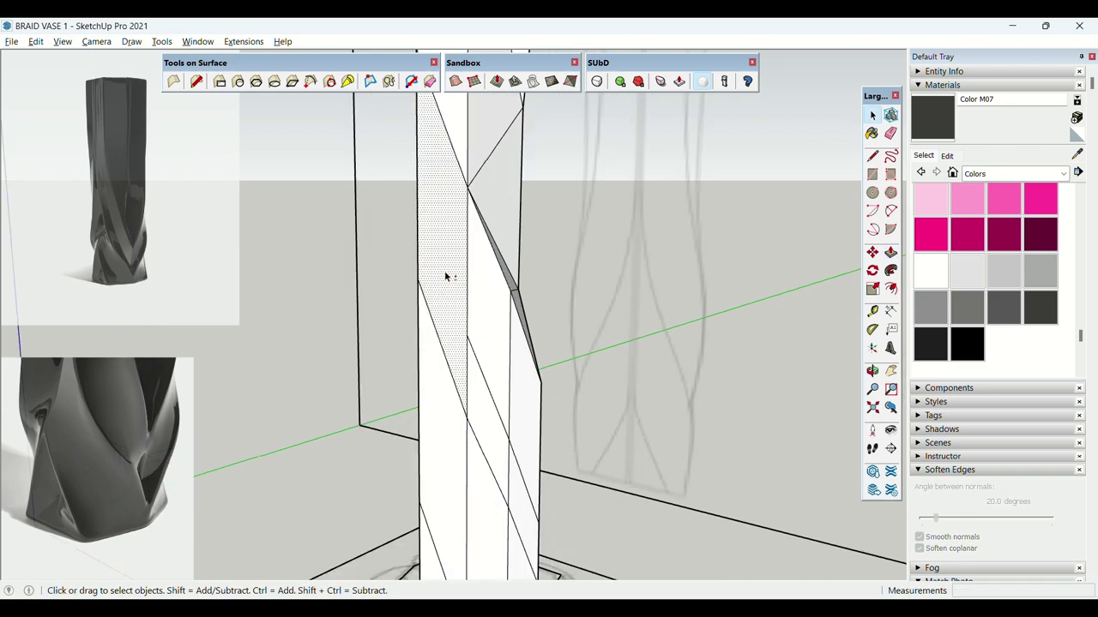
Continue the upper diagonal across the outer panel with a line from its point on the shared edge up to the outer edge.
key(l)
click(470, 354)
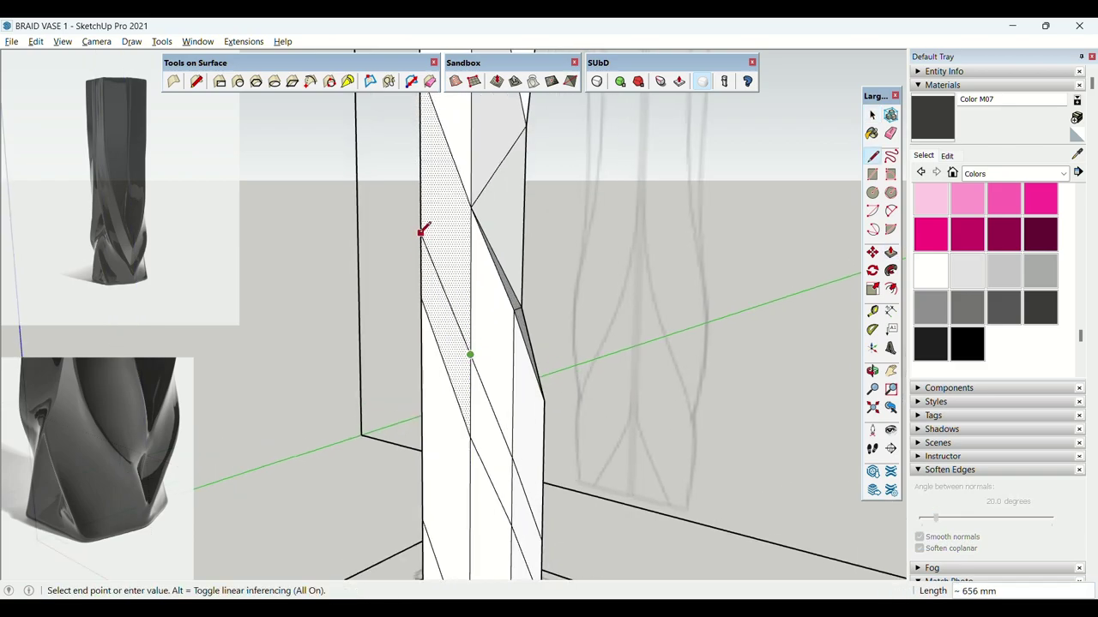
key(space)
scroll(425, 245, down, 4)
middle_drag(433, 258, 417, 213)
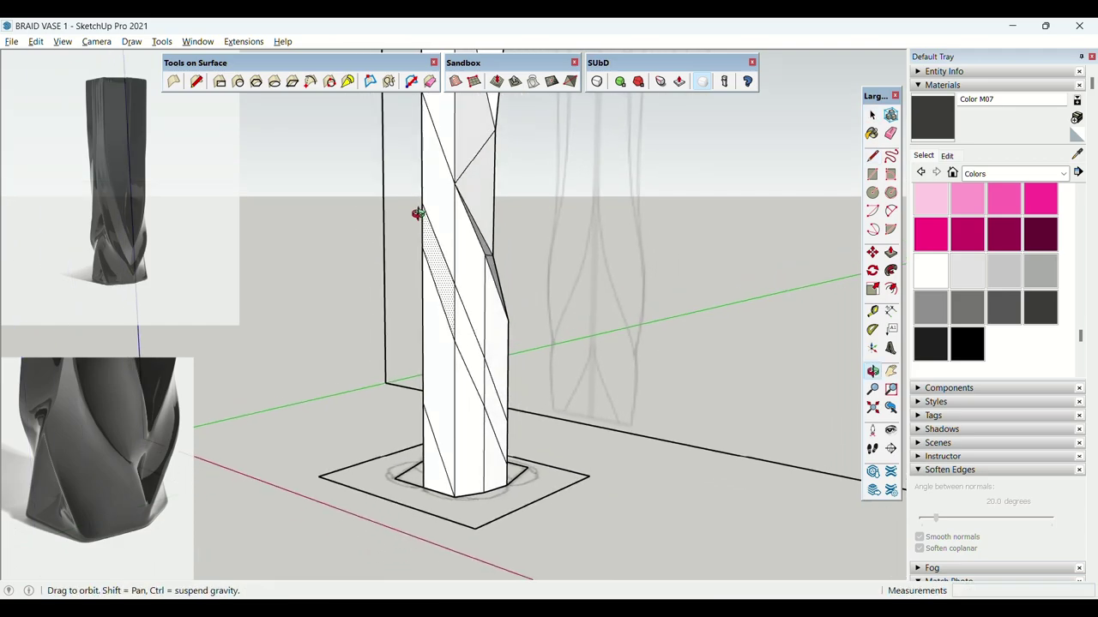
Scale the upper diagonal's connected edges inward from both horizontal sides, to about 0.78 along the red axis, to recess a groove.
scroll(455, 296, up, 2)
middle_drag(343, 251, 422, 227)
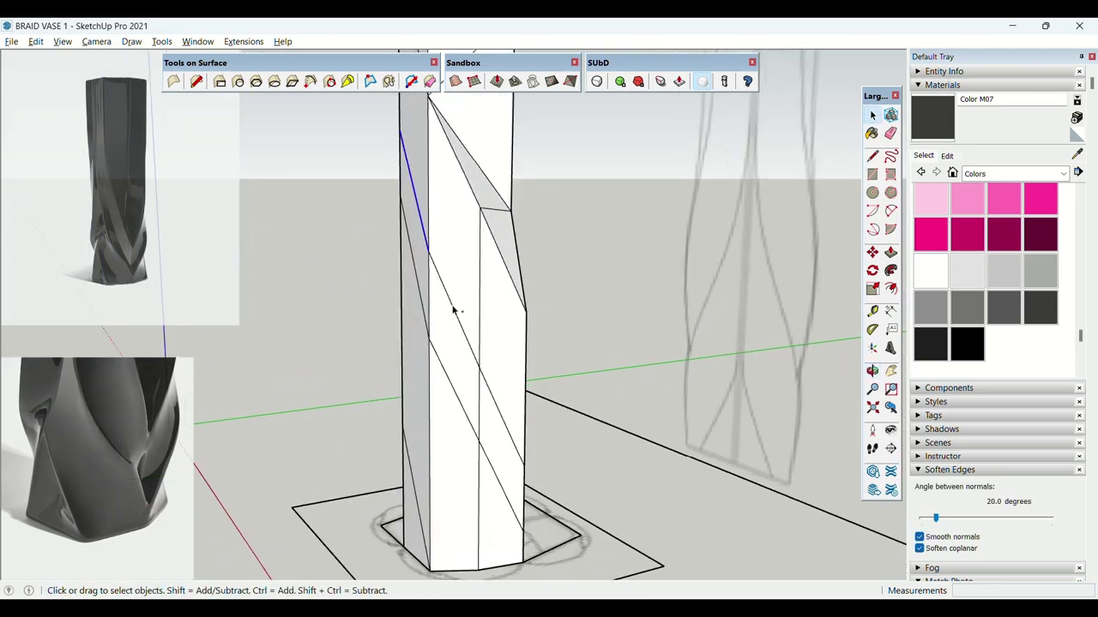
mouse_move(462, 296)
middle_down()
mouse_move(473, 379)
mouse_move(457, 284)
middle_up()
key(s)
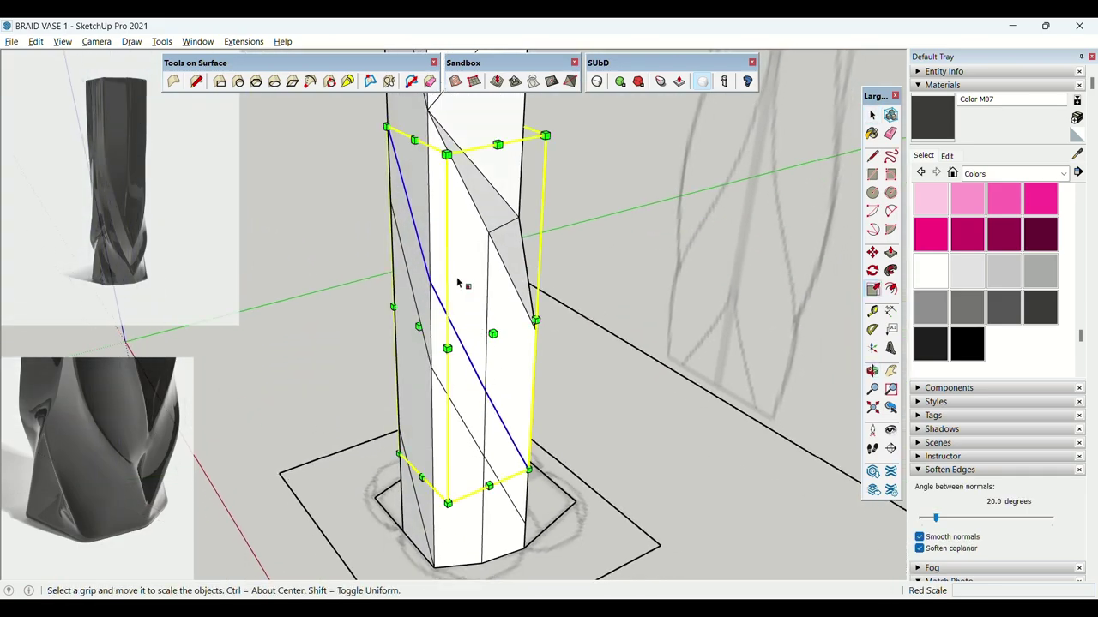
drag(419, 326, 433, 322)
drag(499, 331, 486, 323)
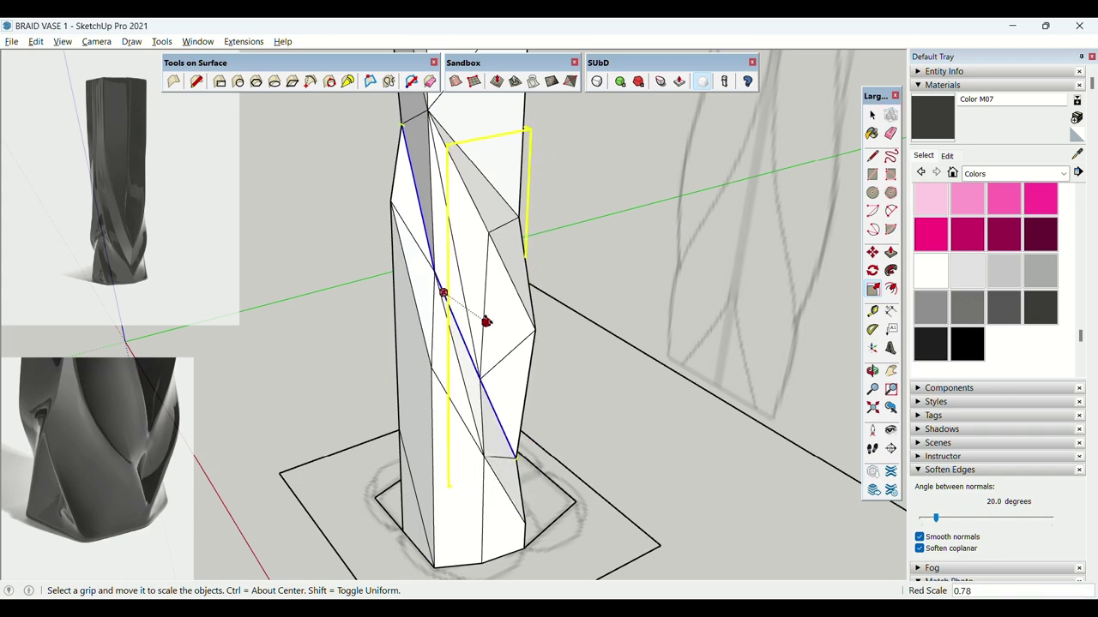
middle_drag(485, 318, 209, 41)
click(504, 305)
middle_drag(455, 289, 466, 392)
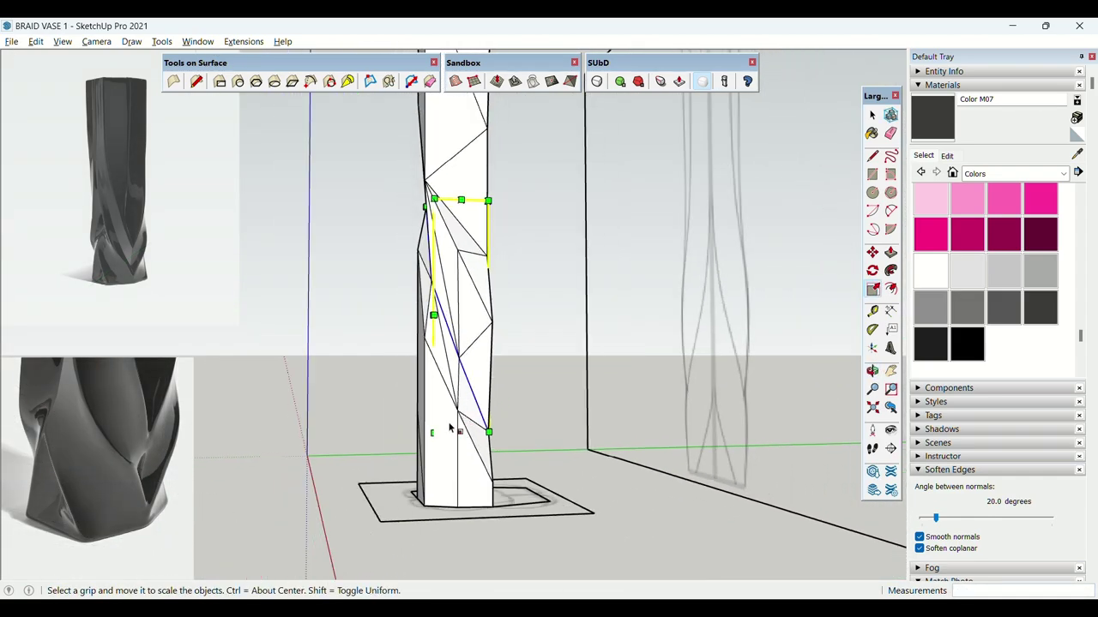
middle_drag(460, 433, 430, 420)
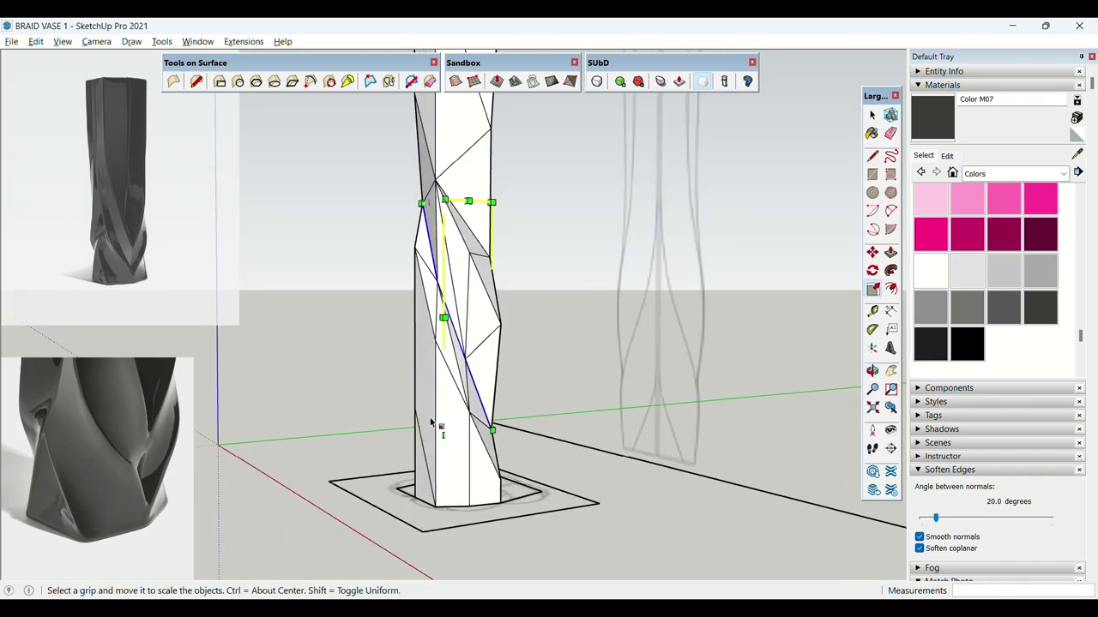
drag(457, 429, 458, 440)
middle_drag(504, 382, 631, 551)
key(space)
Move the groove's lower end point on the profile side about 61 mm outward along the red axis.
scroll(489, 422, up, 3)
scroll(364, 317, down, 1)
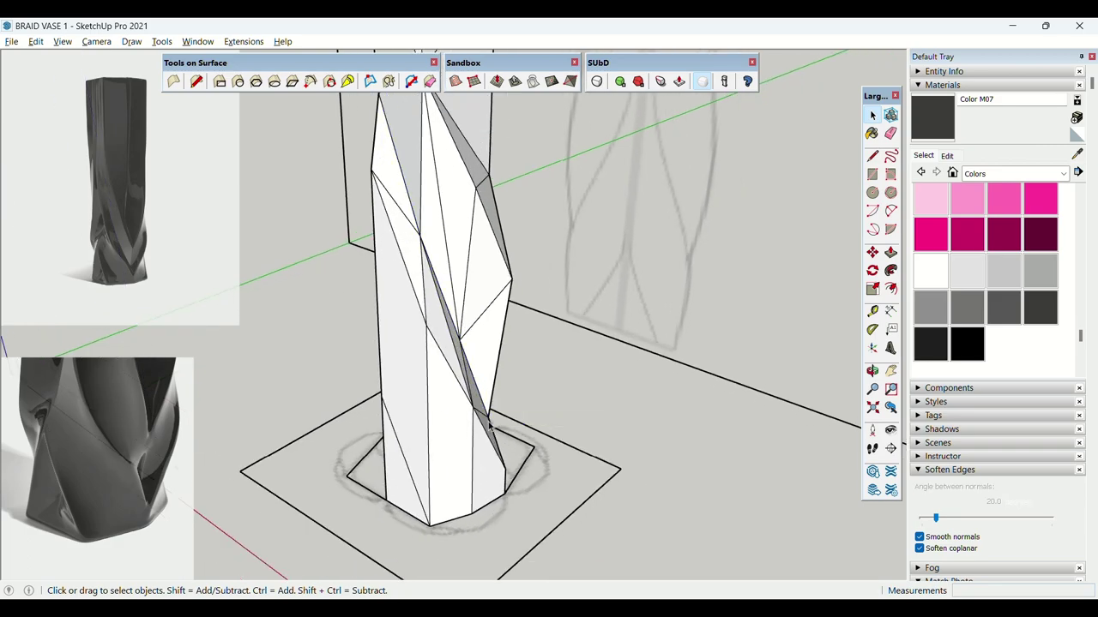
scroll(489, 424, up, 3)
key(m)
click(489, 422)
scroll(490, 422, up, 3)
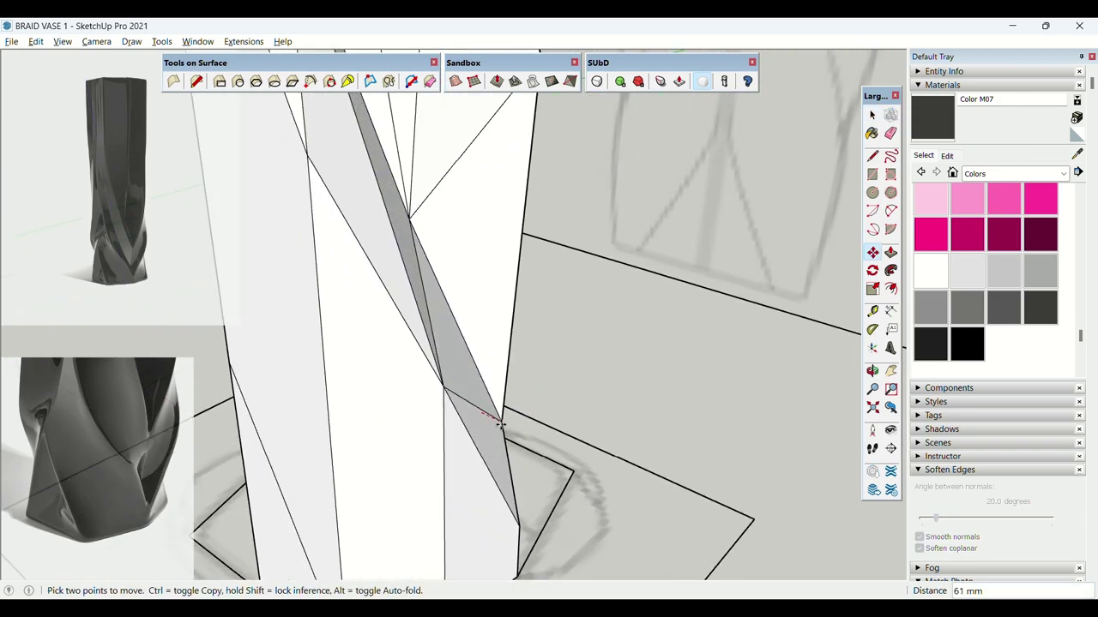
click(501, 425)
scroll(502, 424, down, 3)
middle_drag(504, 424, 507, 369)
scroll(494, 518, up, 4)
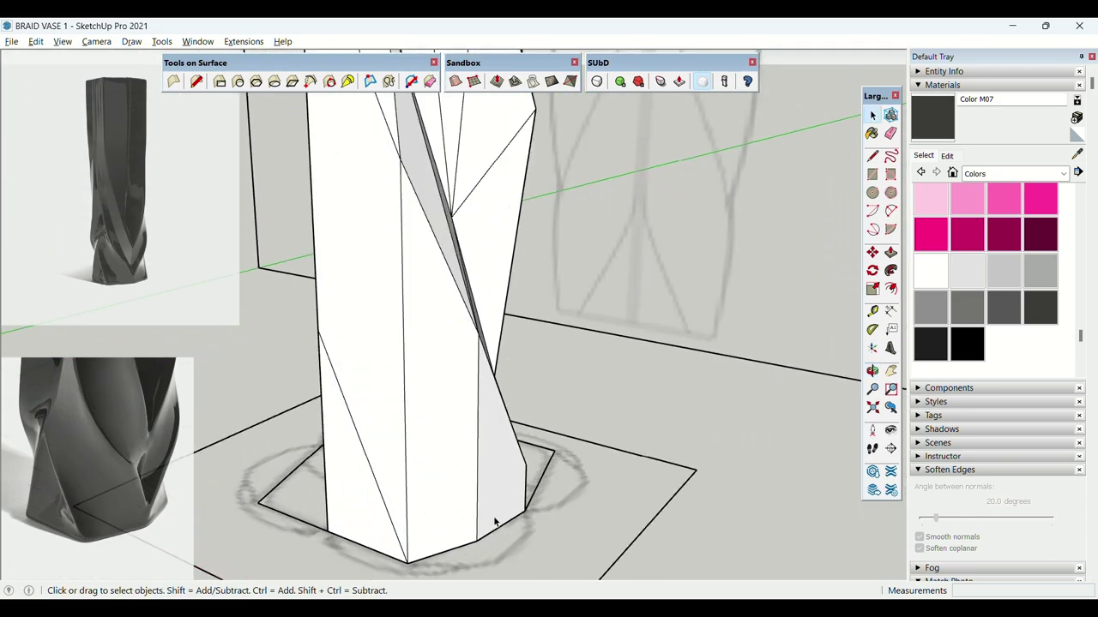
Move the lower profile corner just above the base about 42 mm outward along the red axis.
middle_drag(508, 491, 559, 507)
key(m)
click(532, 452)
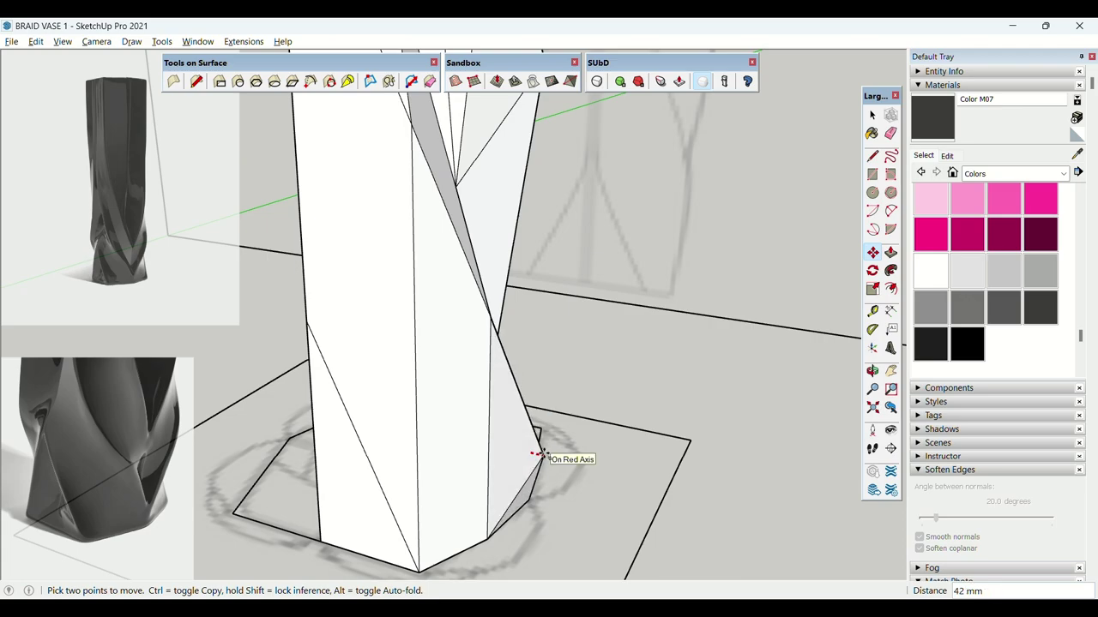
click(539, 452)
key(space)
scroll(546, 437, down, 5)
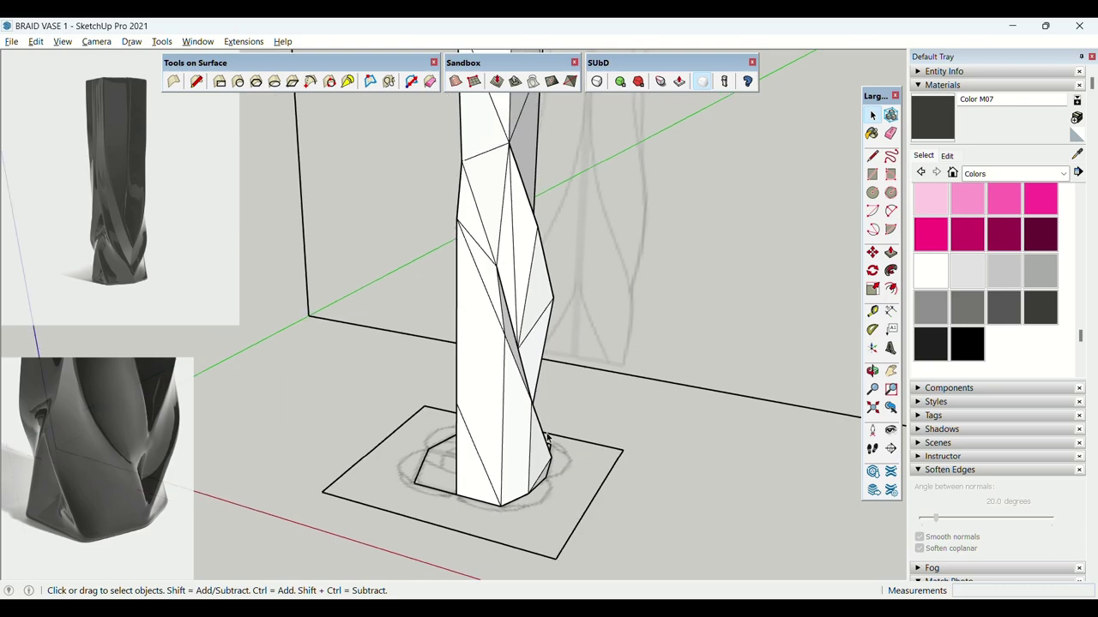
Move the strand's widest profile-side point along the red axis, using the reference profile sketch for alignment.
key(m)
click(553, 298)
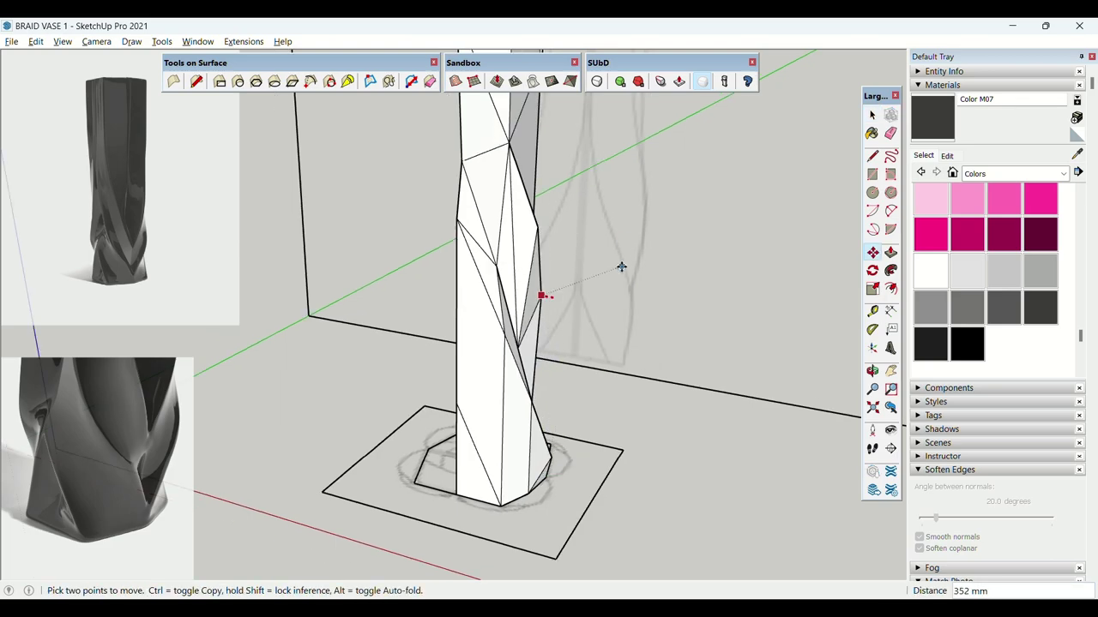
click(644, 201)
key(space)
Move the lower profile corner above the base slightly farther outward to widen the foot.
middle_drag(507, 362, 521, 436)
scroll(542, 456, up, 4)
key(m)
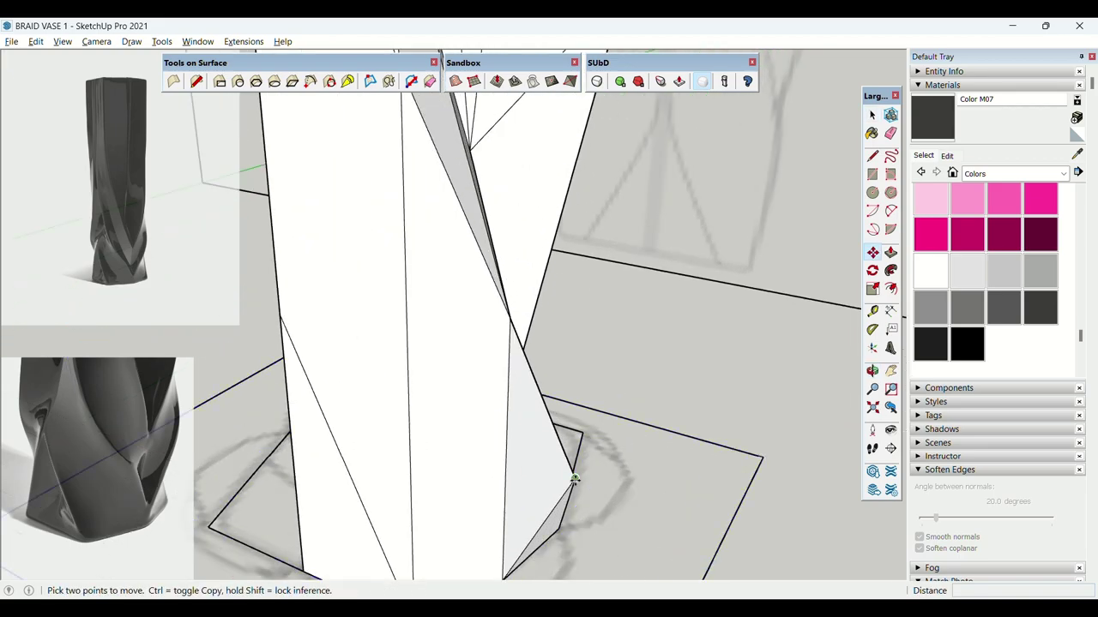
click(576, 470)
click(587, 484)
key(space)
scroll(571, 480, down, 3)
Shift the lower facets' meeting point on the shared panel edge about 82 mm along red and about 38 mm along green.
middle_drag(570, 484, 470, 442)
click(463, 387)
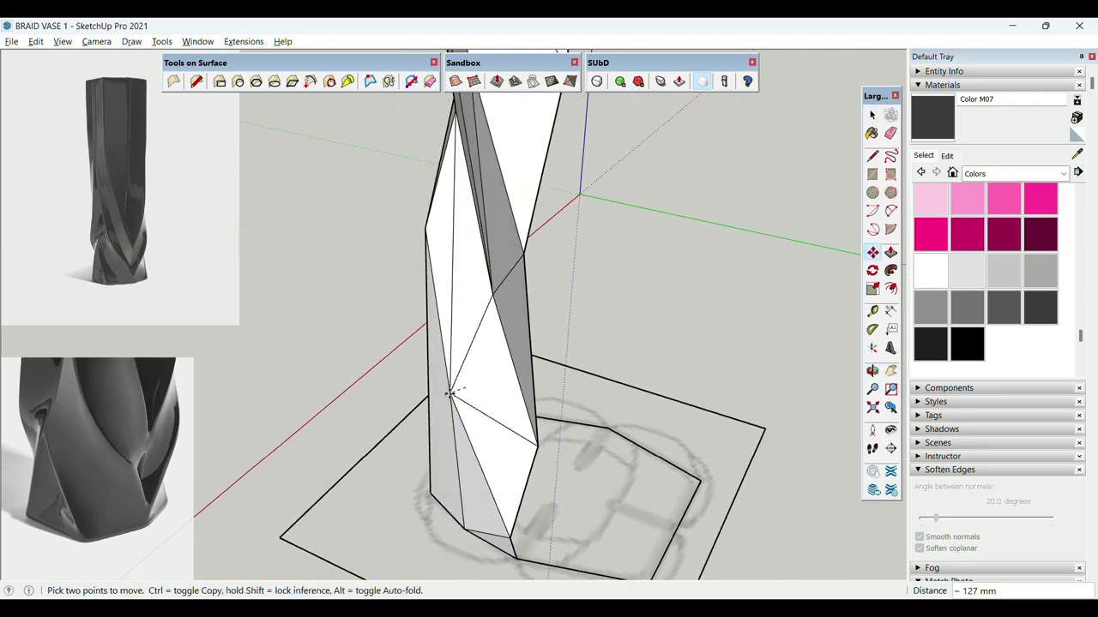
scroll(448, 399, up, 2)
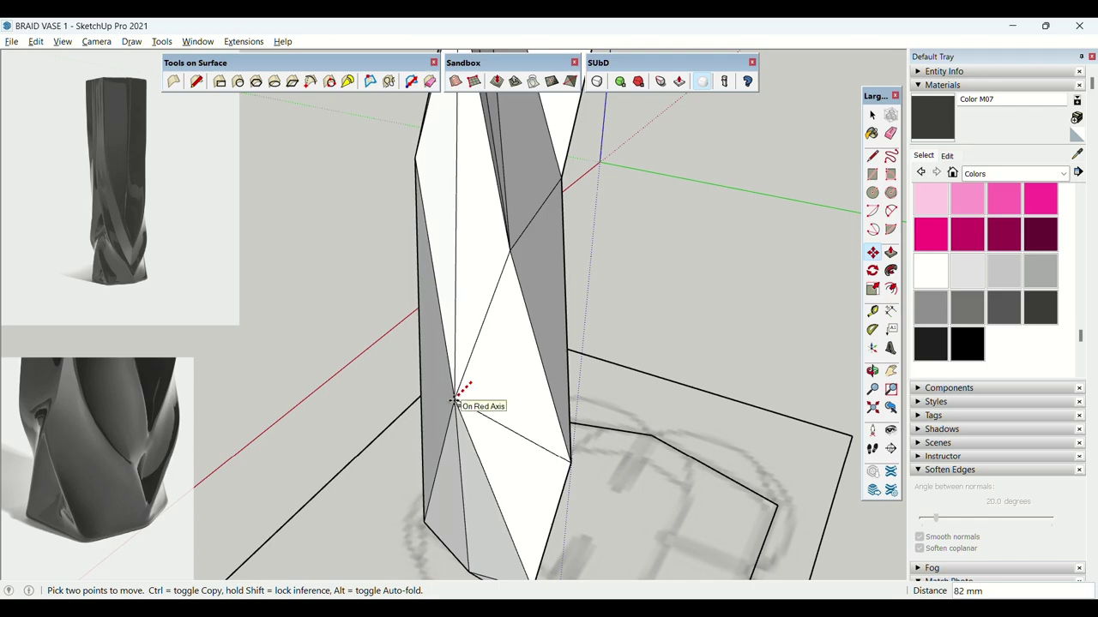
click(455, 400)
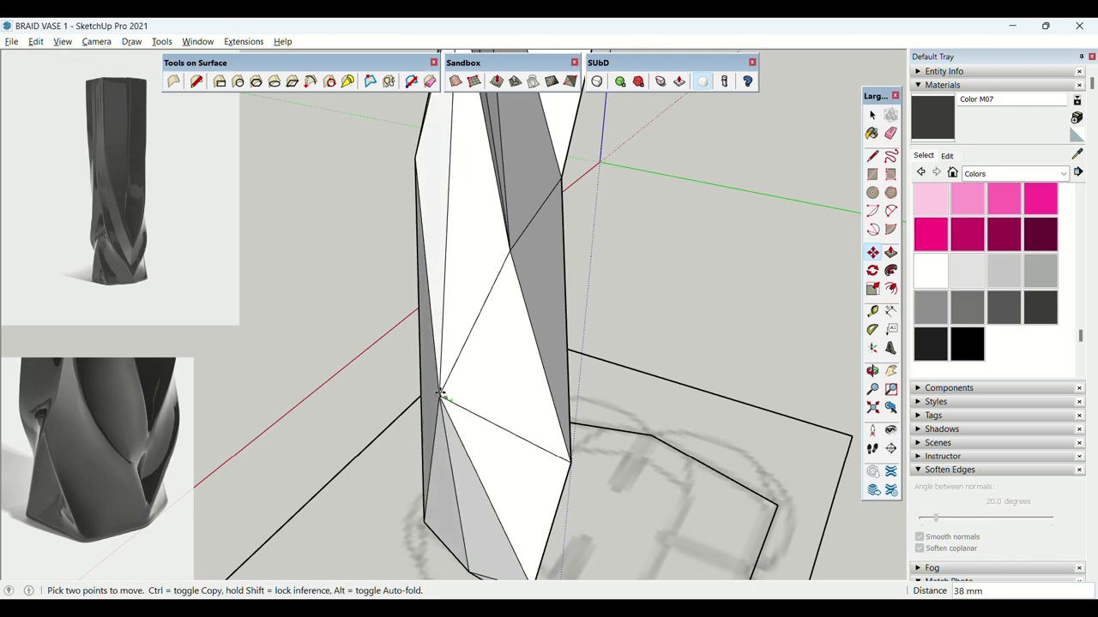
middle_drag(439, 395, 664, 389)
scroll(523, 361, down, 2)
scroll(495, 403, up, 2)
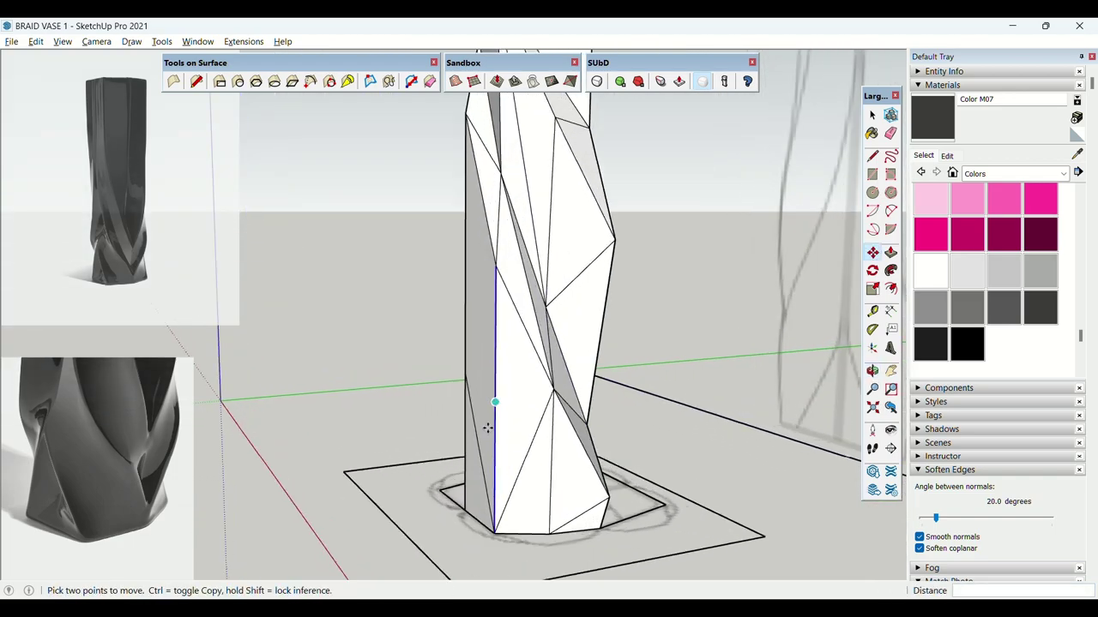
Draw a short diagonal on the outer panel from the base corner up to the panel's far edge.
scroll(488, 428, up, 2)
middle_drag(489, 430, 549, 481)
key(l)
click(521, 568)
scroll(463, 530, up, 3)
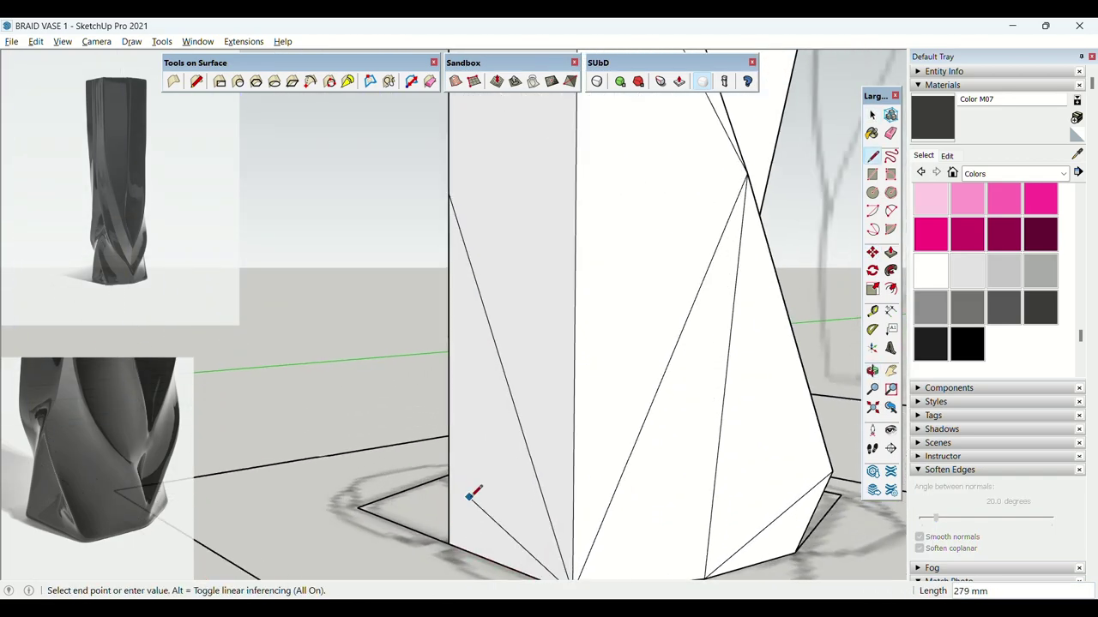
scroll(451, 463, down, 1)
key(space)
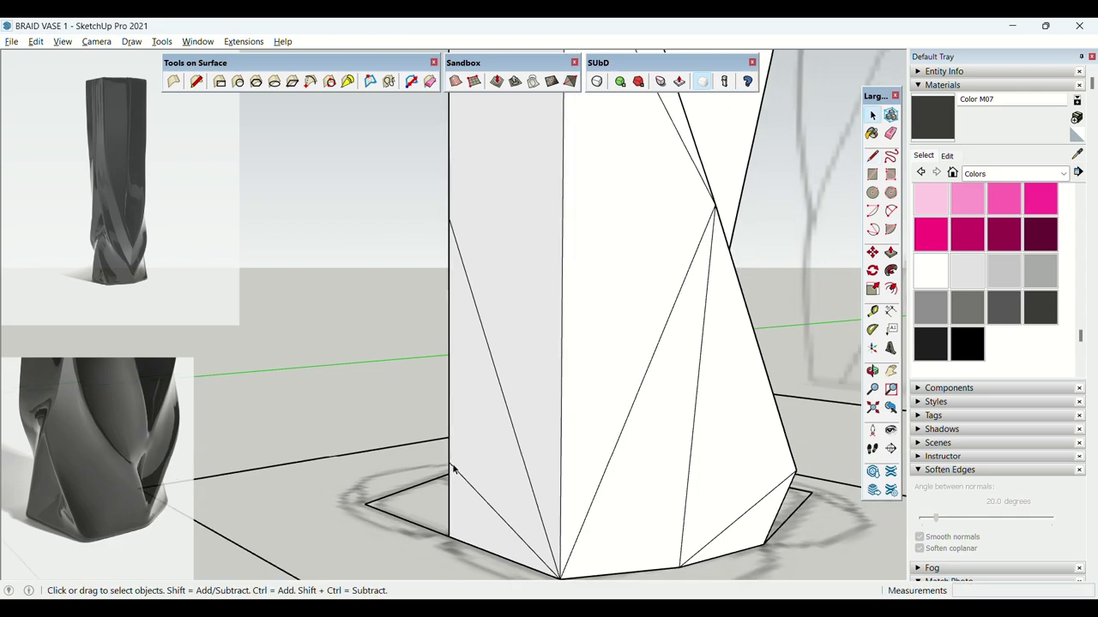
Move the short diagonal's end point on the outer edge inward to fold the bottom of the outer panel.
key(m)
click(450, 465)
click(490, 453)
key(space)
scroll(477, 439, down, 3)
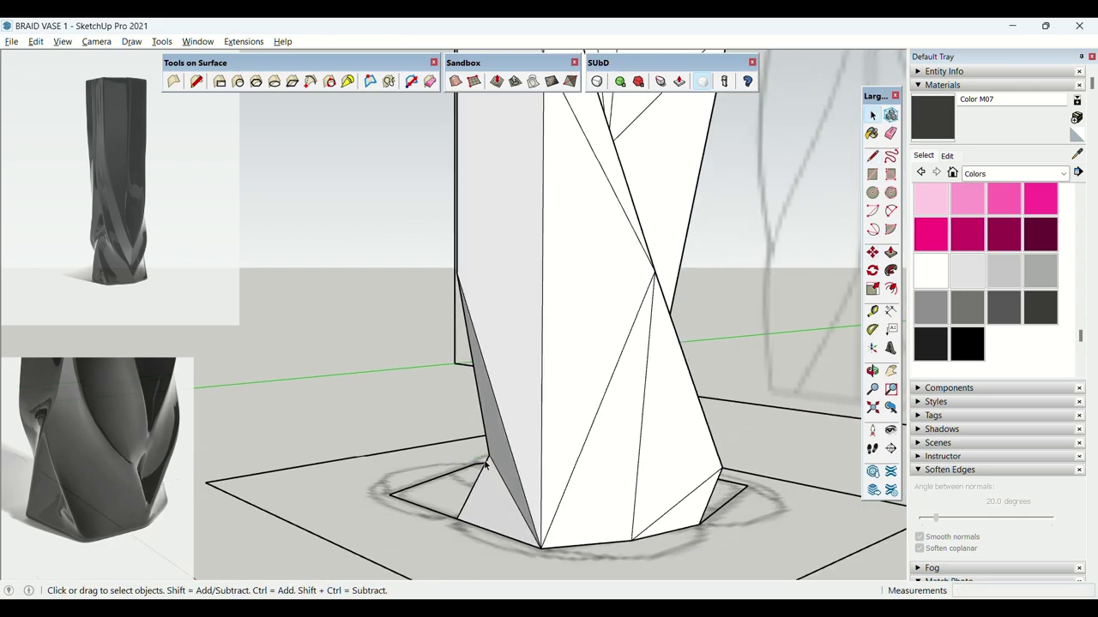
Draw a lower diagonal from the base point up across the front panel and onto the outer panel's far edge.
middle_drag(515, 377, 603, 474)
key(m)
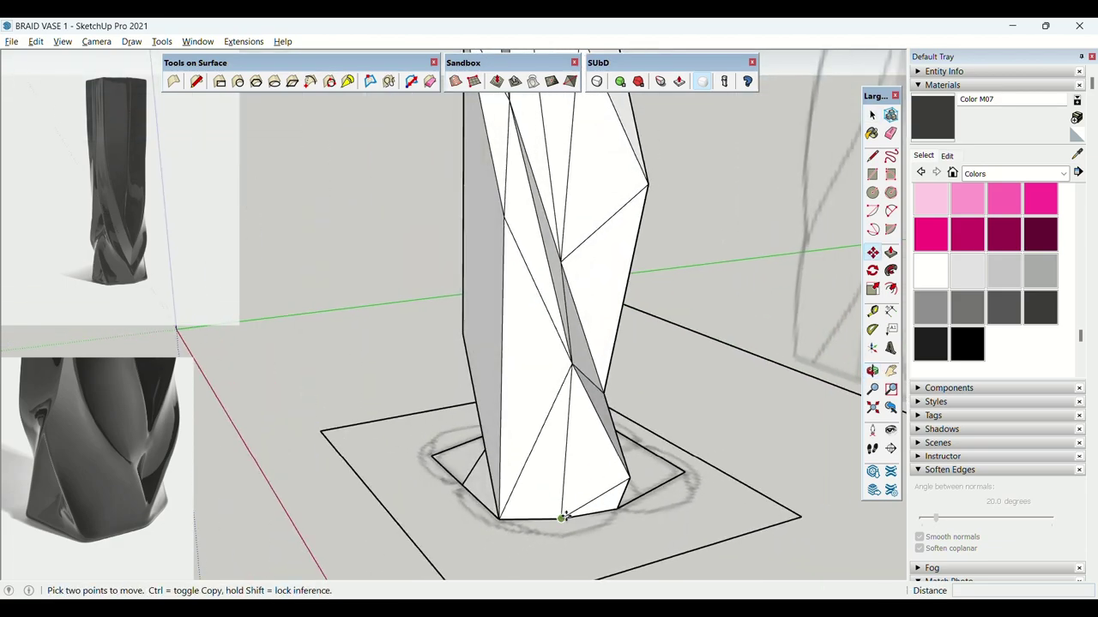
key(l)
click(562, 518)
middle_drag(503, 421, 547, 442)
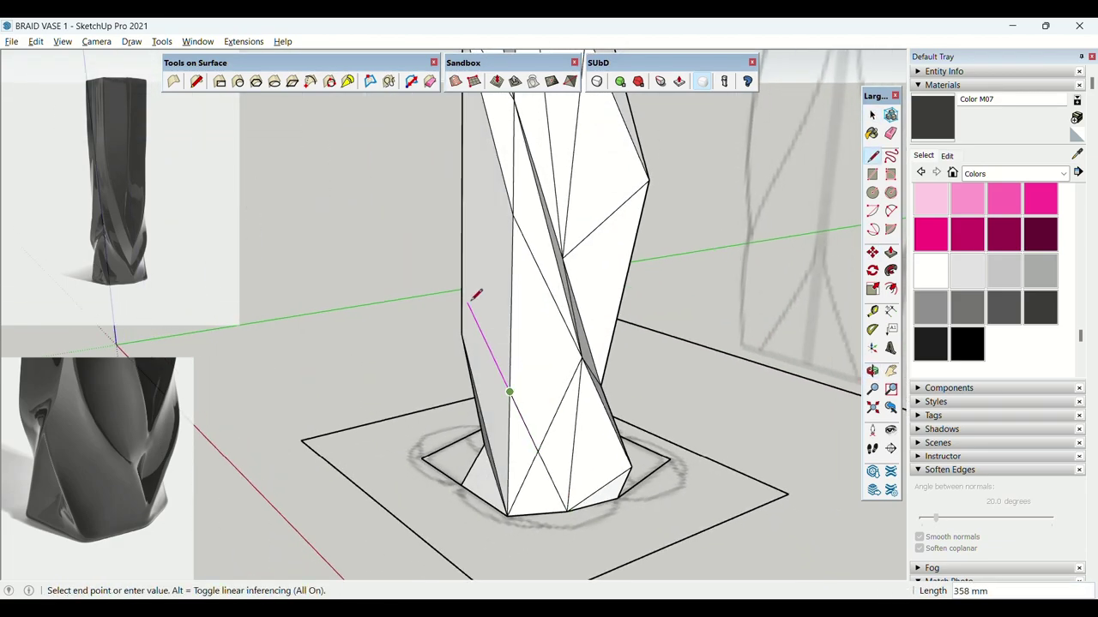
middle_drag(472, 296, 489, 341)
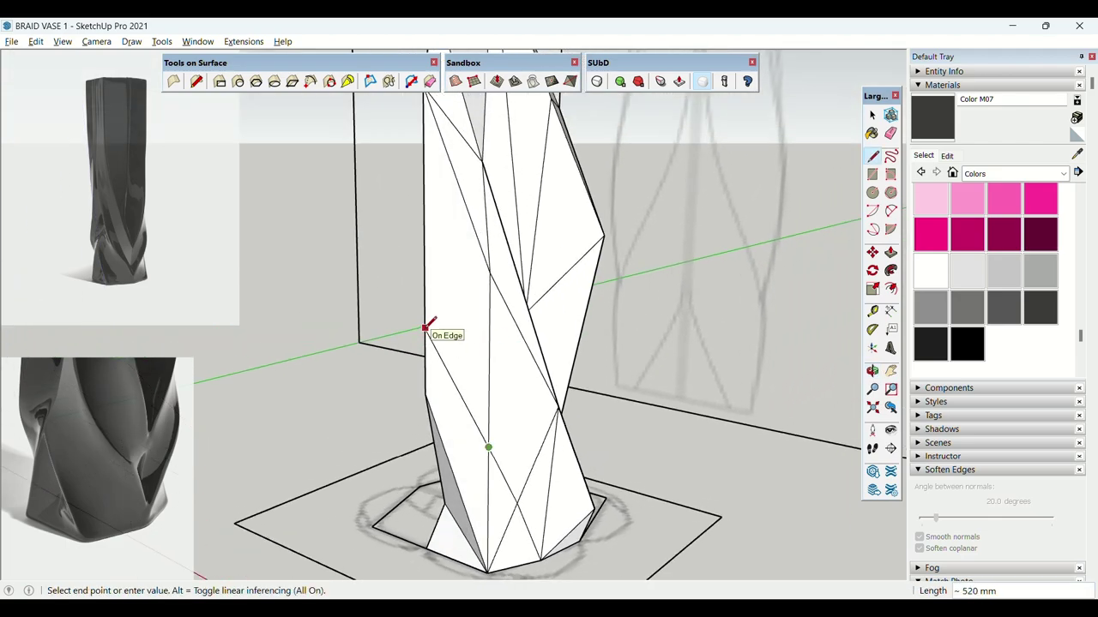
scroll(425, 327, down, 3)
middle_drag(426, 330, 268, 367)
key(space)
Select the lower diagonal's connected edges and scale them inward along the green axis.
scroll(429, 347, up, 3)
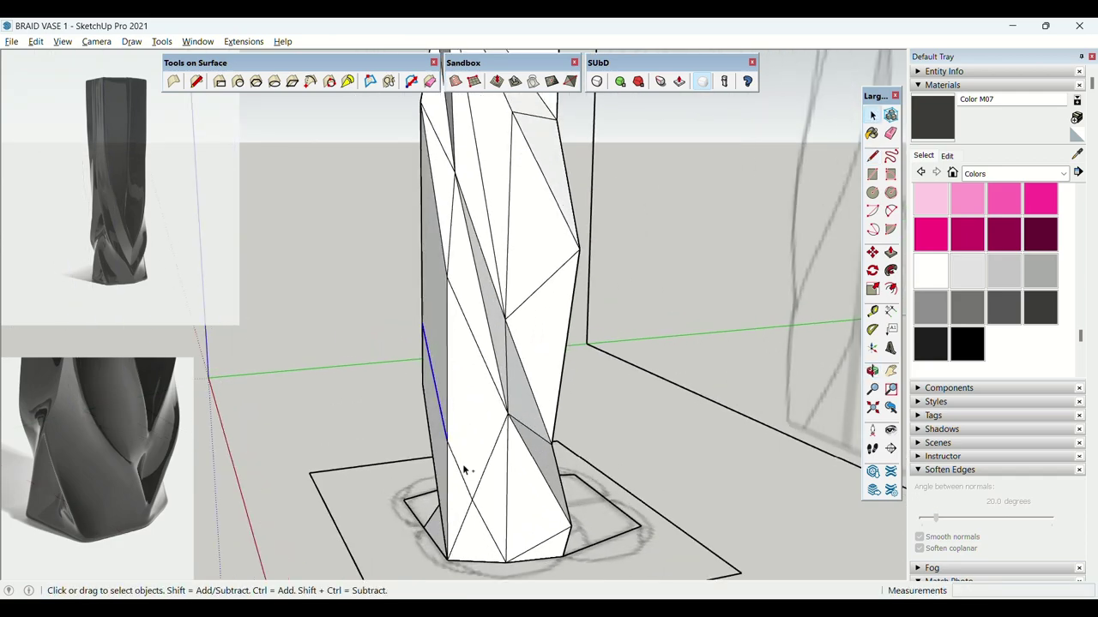
middle_drag(480, 508, 534, 421)
key(s)
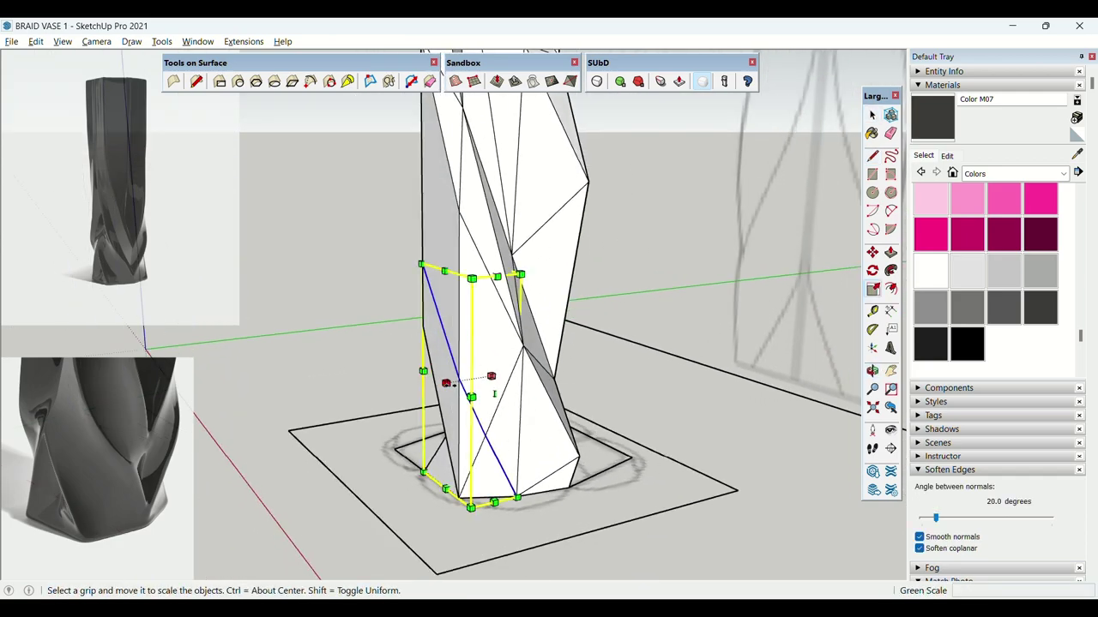
mouse_move(489, 378)
mouse_down()
mouse_move(458, 382)
mouse_move(480, 375)
mouse_up()
middle_drag(519, 356, 698, 448)
Scale the lower diagonal's edges inward along the red axis to about 0.90, leaving the base corner in place.
key(s)
scroll(534, 372, up, 3)
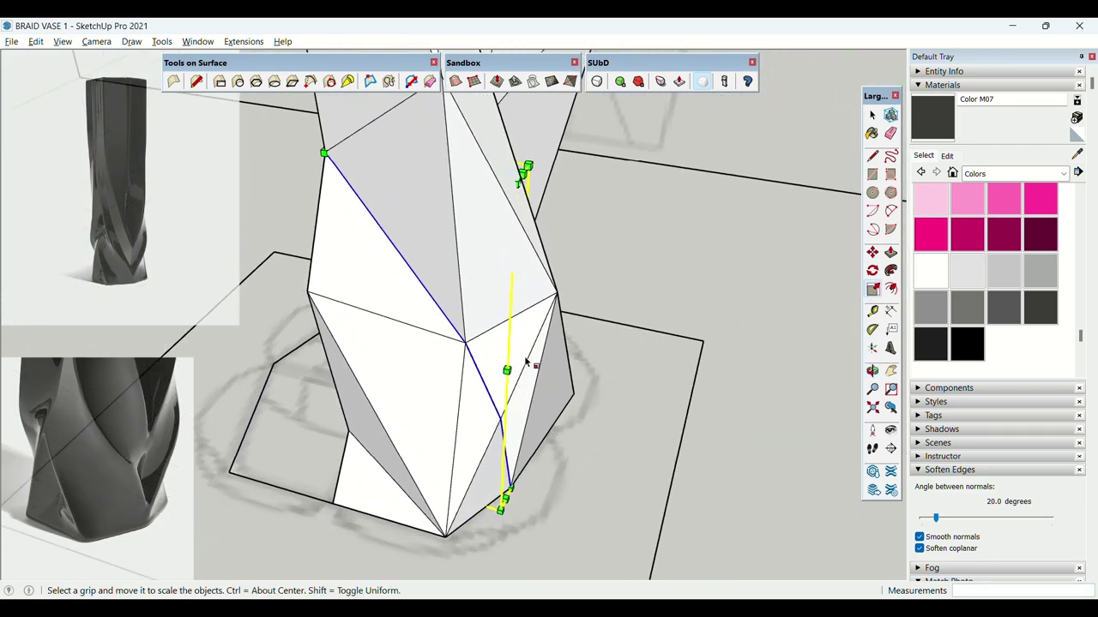
mouse_move(507, 370)
mouse_down()
mouse_move(509, 357)
mouse_move(494, 355)
mouse_up()
middle_drag(494, 355, 458, 443)
key(space)
key(s)
middle_drag(329, 271, 512, 405)
drag(505, 370, 486, 359)
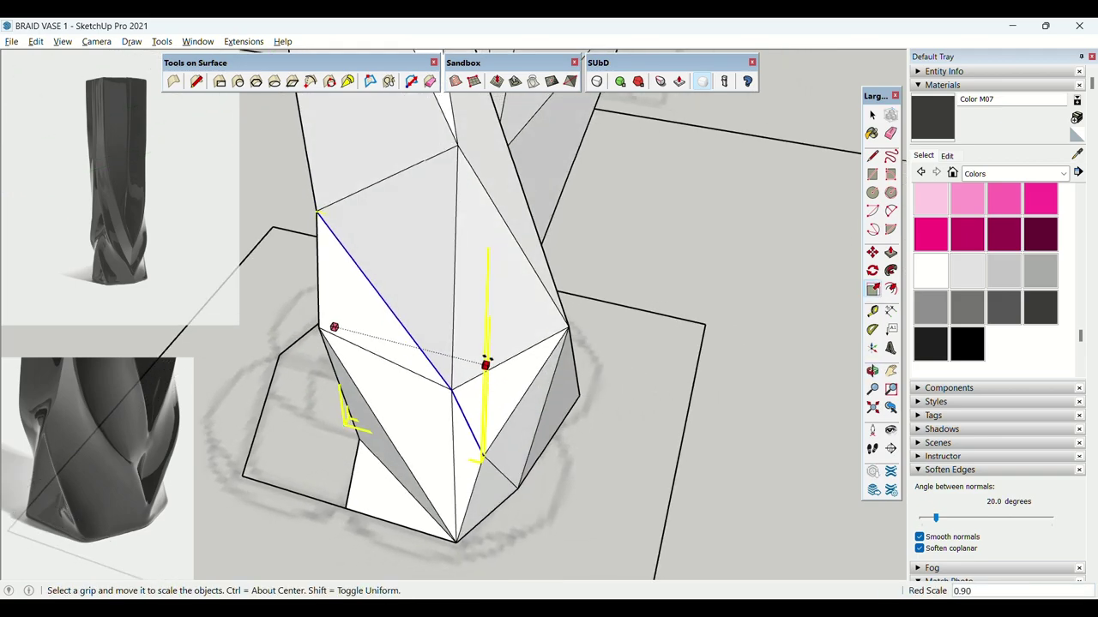
middle_drag(485, 362, 488, 397)
Adjust the outer strip below its bulge by moving its long side edge outward.
middle_drag(379, 323, 409, 252)
key(m)
click(419, 242)
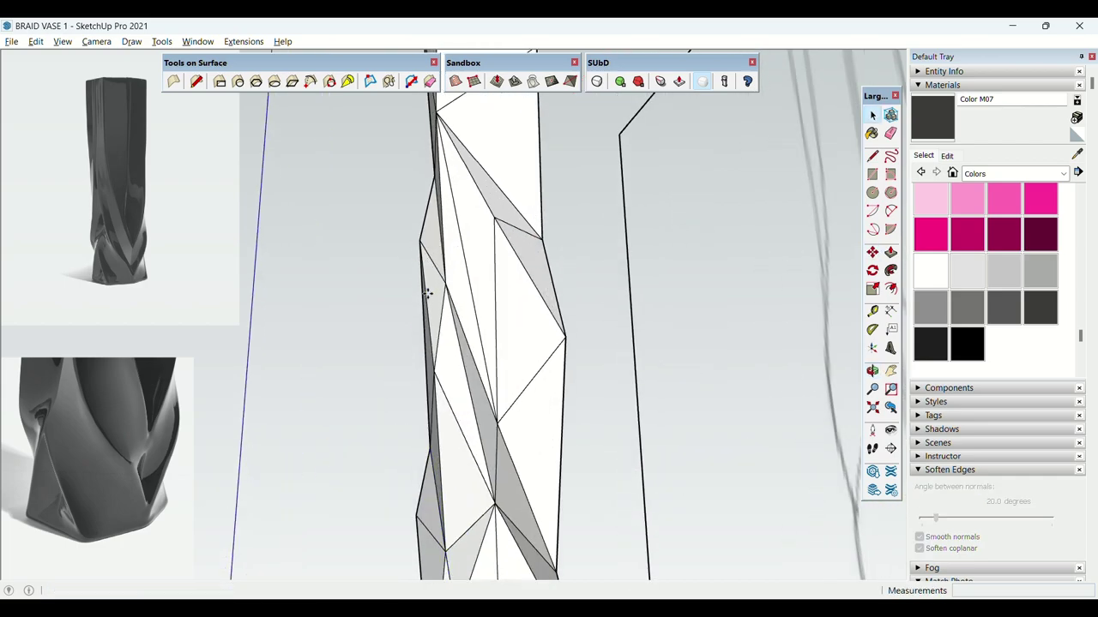
click(416, 296)
key(space)
scroll(434, 270, down, 3)
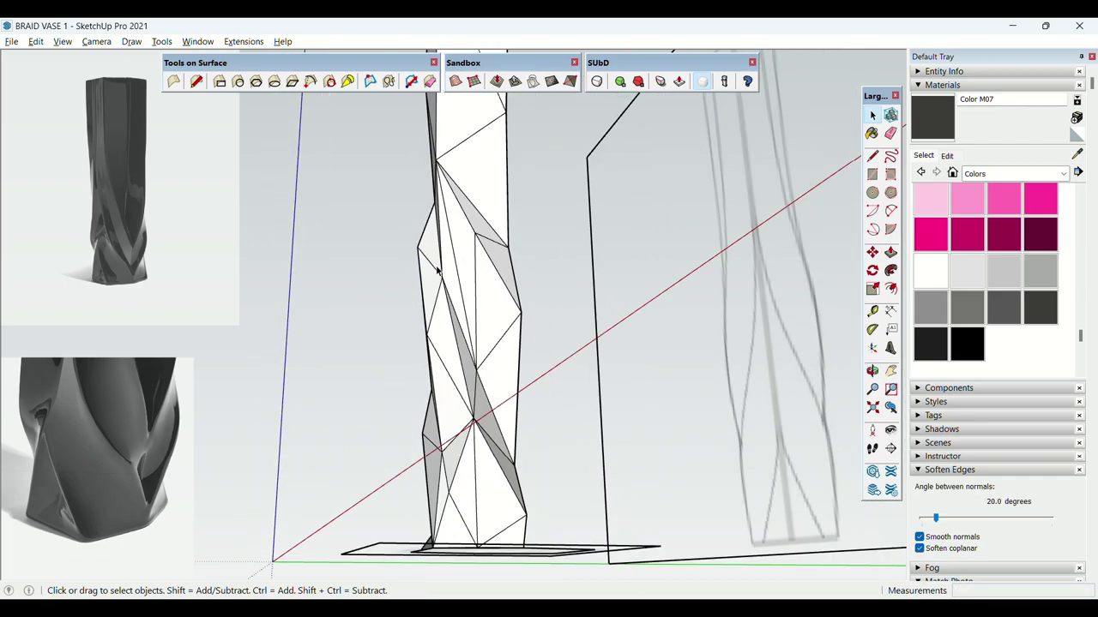
Move the outer strip's side edge below the bulge about 58 mm along the green axis to make it protrude farther.
middle_drag(437, 267, 318, 290)
scroll(471, 313, up, 3)
scroll(466, 338, down, 2)
mouse_move(460, 343)
middle_down()
mouse_move(461, 360)
mouse_move(452, 349)
middle_up()
middle_drag(436, 272, 465, 270)
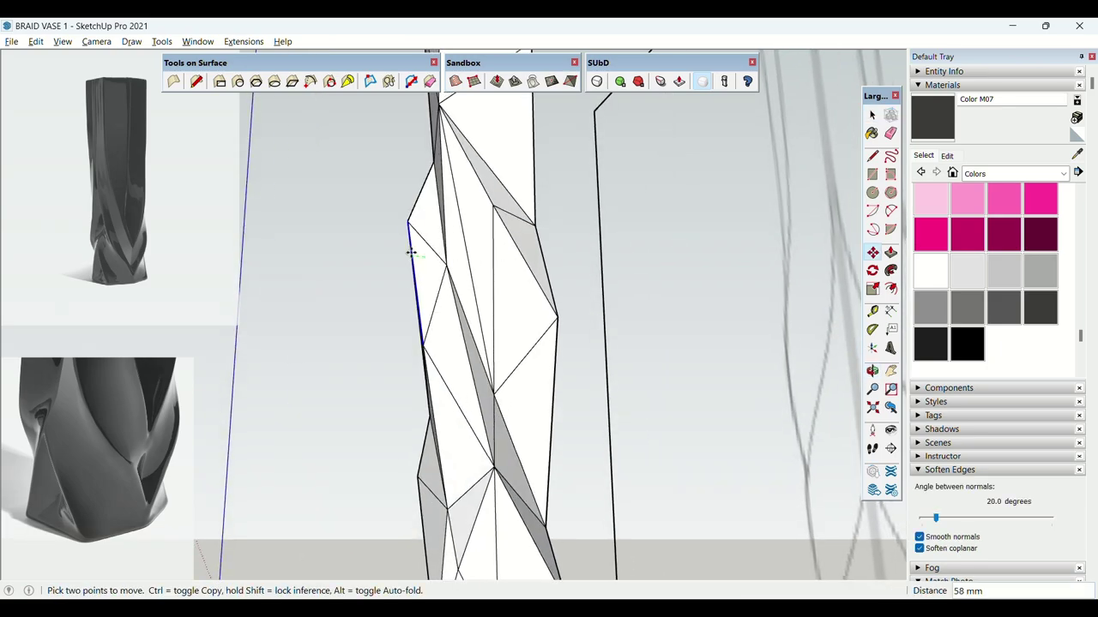
scroll(413, 253, up, 3)
click(426, 272)
key(space)
scroll(424, 272, down, 4)
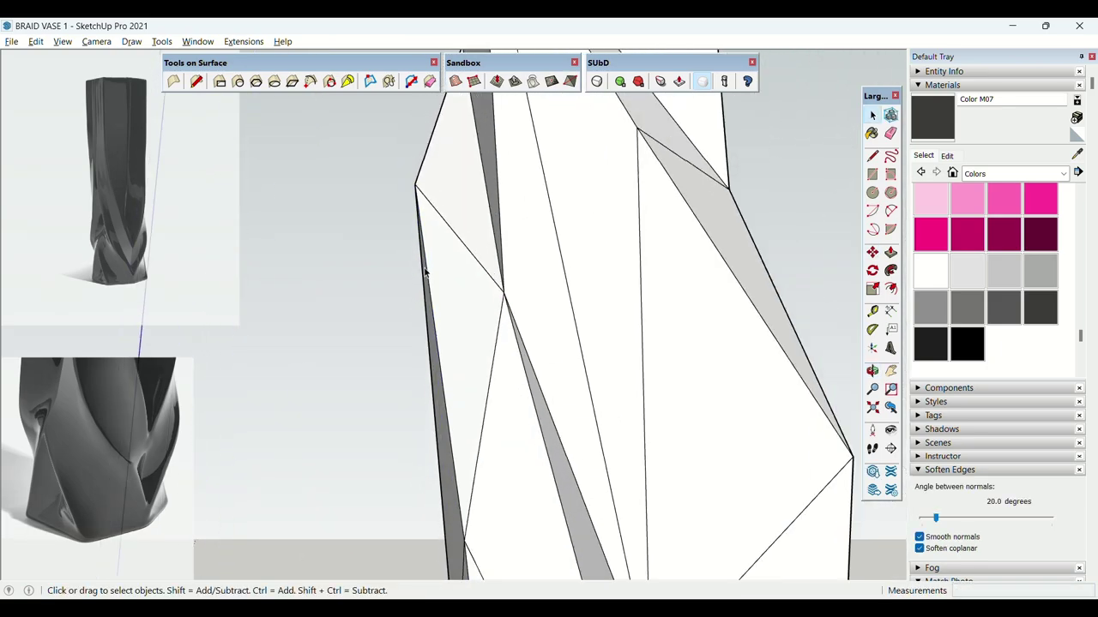
click(396, 276)
middle_drag(433, 296, 408, 276)
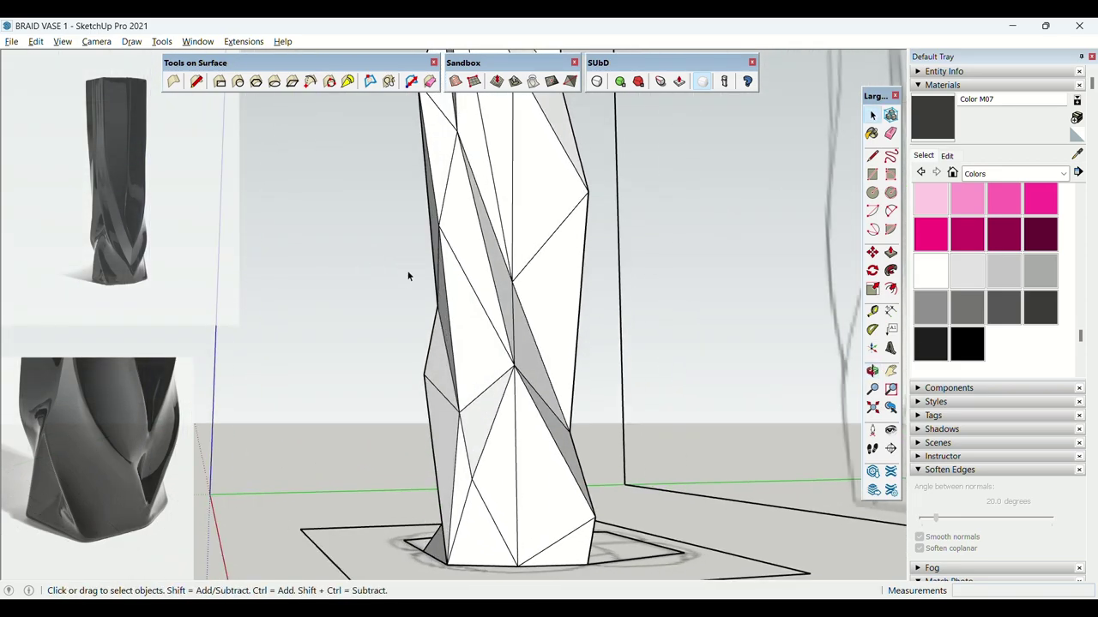
Move the crossing point of the lowest facets, just above the base, about 43 mm along the green axis.
middle_drag(454, 328, 602, 314)
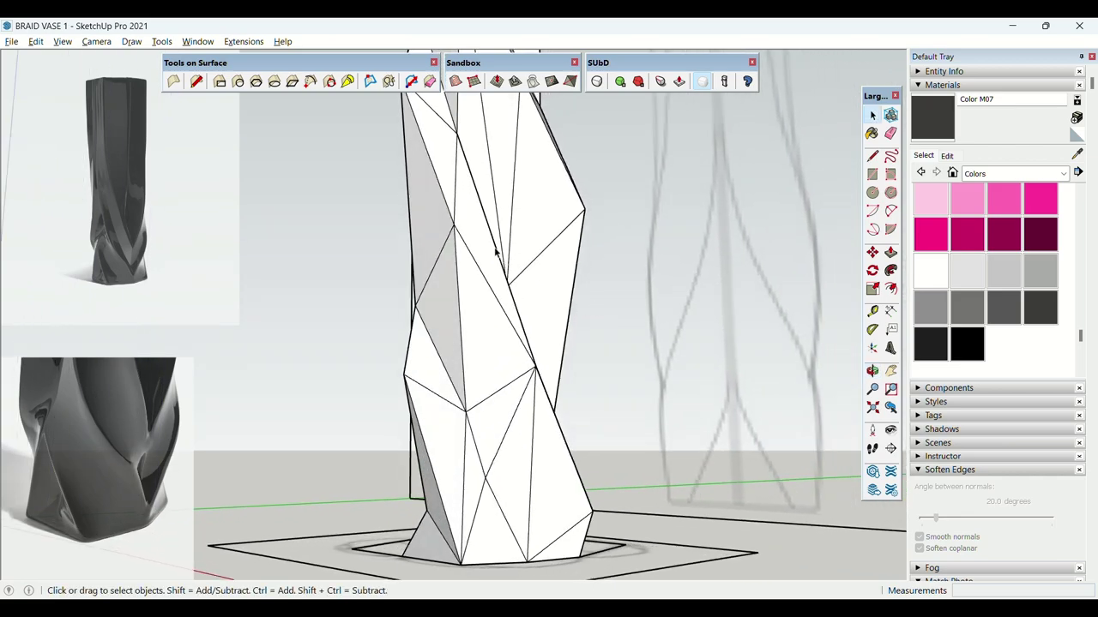
mouse_move(496, 251)
middle_down()
mouse_move(468, 215)
mouse_move(509, 269)
mouse_move(524, 171)
mouse_move(452, 161)
mouse_move(417, 184)
mouse_move(385, 397)
mouse_move(461, 423)
mouse_move(434, 412)
mouse_move(452, 413)
middle_up()
scroll(462, 423, up, 3)
scroll(482, 474, up, 5)
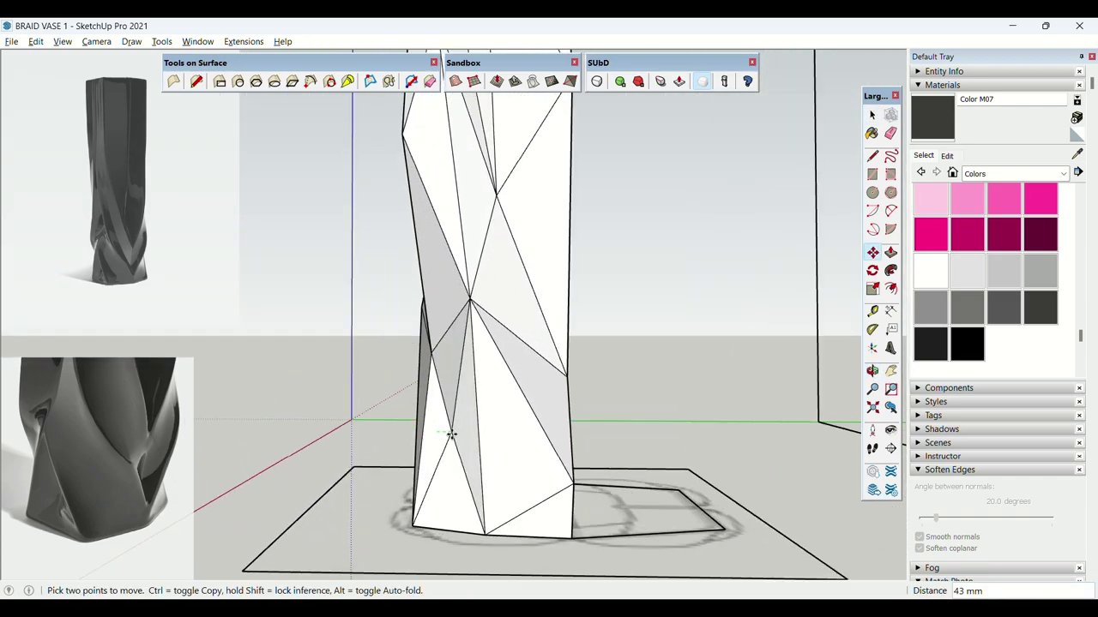
mouse_move(451, 435)
middle_down()
mouse_move(509, 417)
mouse_move(549, 337)
mouse_move(546, 271)
middle_up()
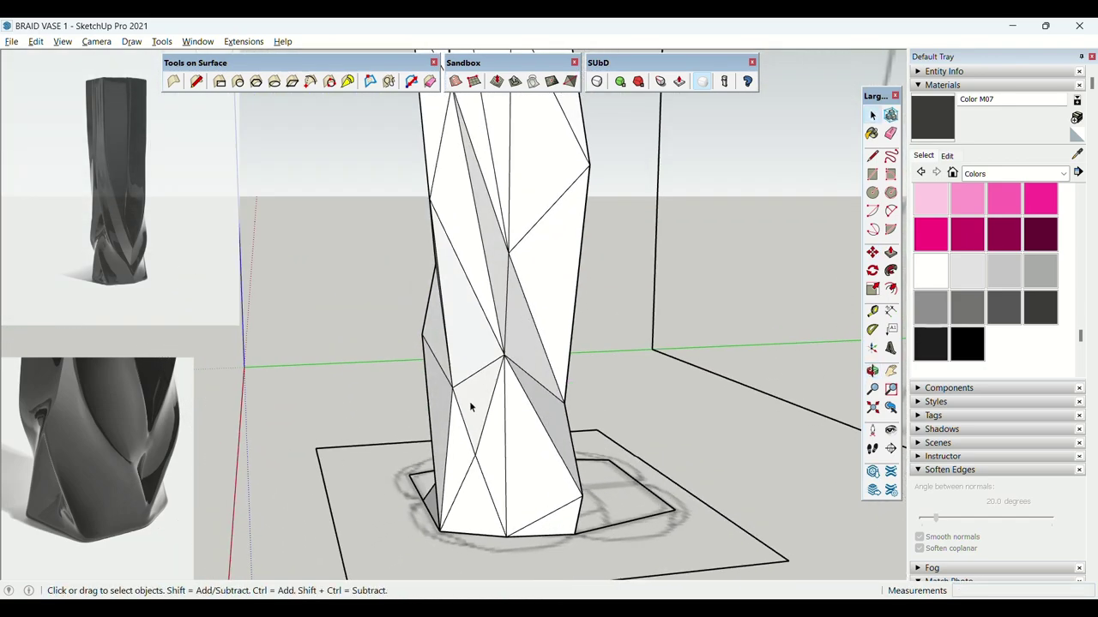
Move the outer junction point at the top of the lowest facets about 27 mm to reshape the neighbouring folds.
scroll(469, 403, up, 2)
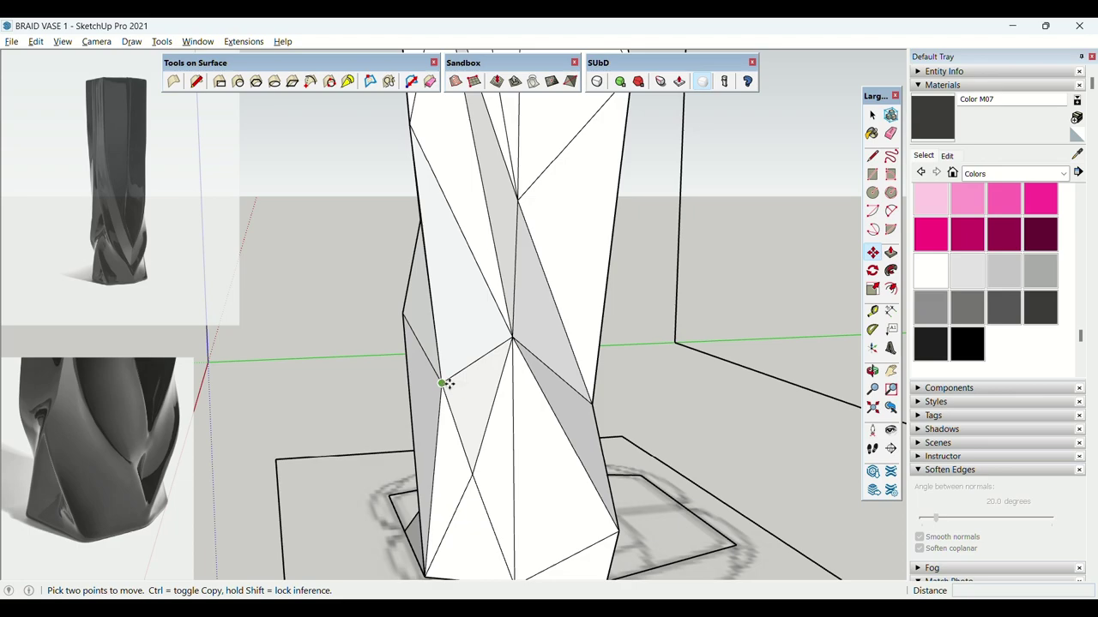
mouse_move(445, 384)
middle_down()
mouse_move(456, 350)
mouse_move(404, 306)
mouse_move(444, 352)
mouse_move(637, 275)
mouse_move(424, 349)
middle_up()
scroll(427, 363, up, 3)
click(440, 364)
scroll(447, 372, up, 2)
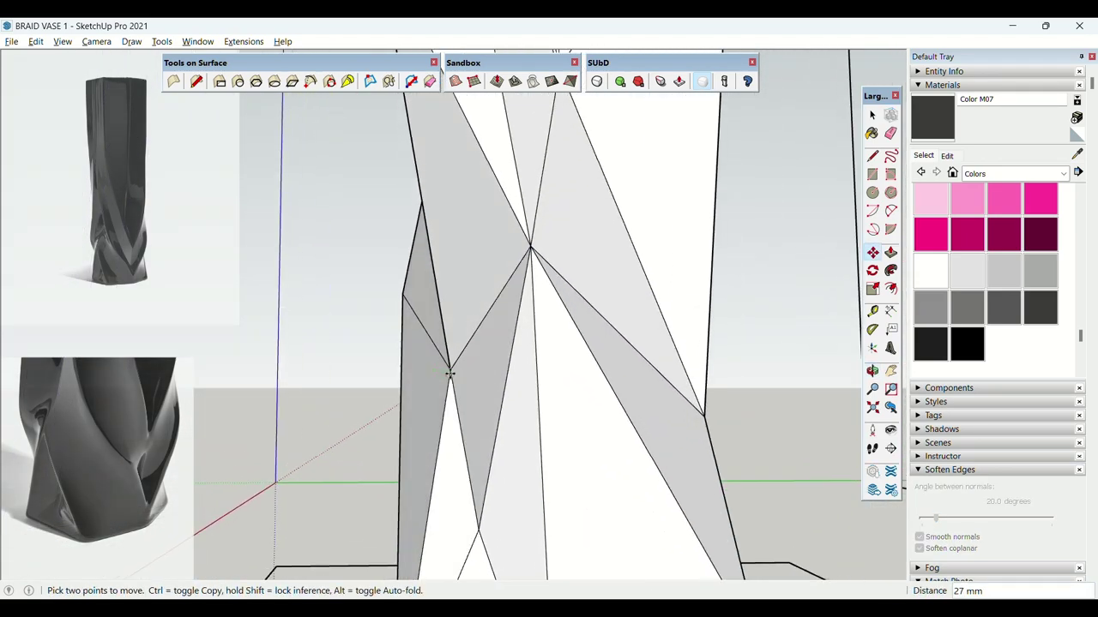
key(space)
Shift the central junction point above the base facets slightly toward the outer strip.
scroll(444, 387, down, 5)
middle_drag(443, 392, 659, 502)
scroll(459, 374, up, 5)
key(m)
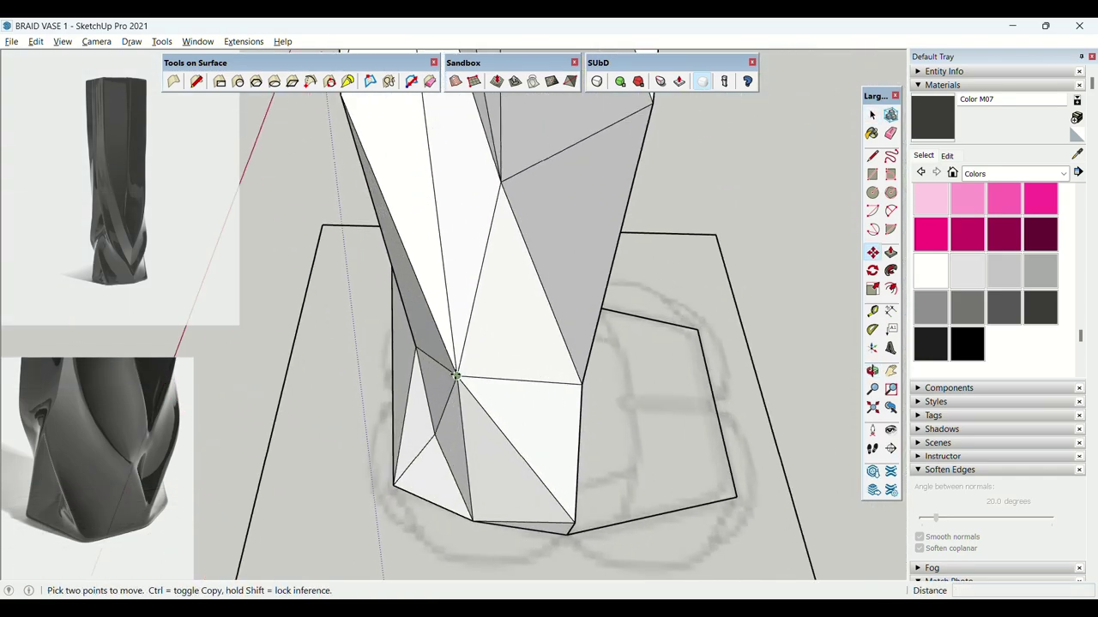
click(458, 374)
click(442, 375)
key(space)
Move the bulge point on the vase's outer side edge slightly outward.
scroll(504, 449, down, 4)
middle_drag(503, 451, 449, 297)
scroll(454, 323, up, 2)
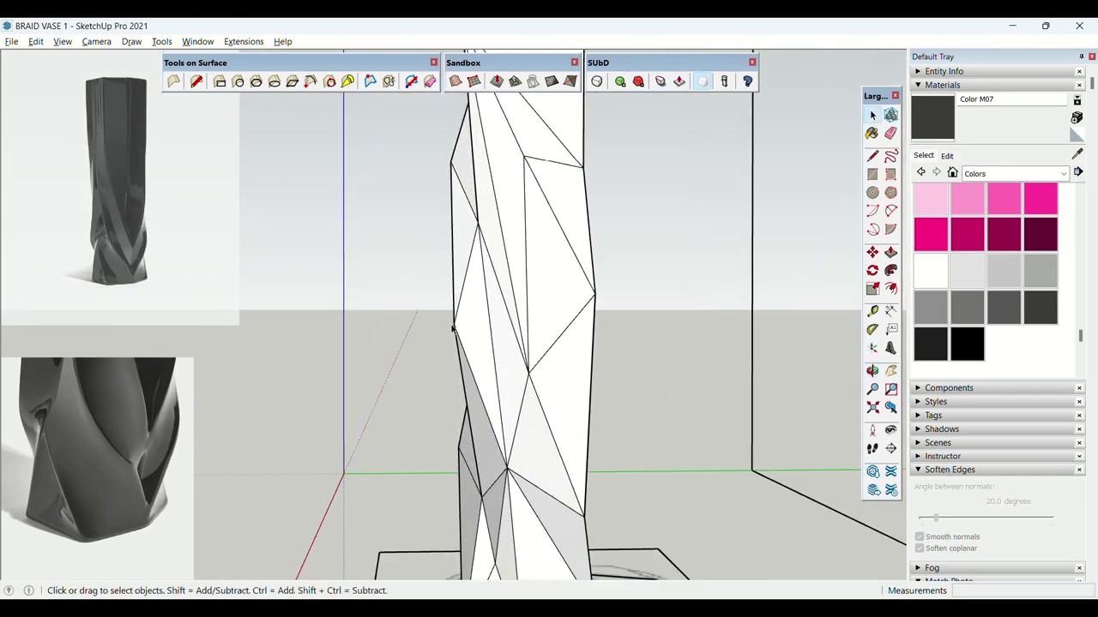
key(m)
scroll(452, 325, up, 1)
click(451, 325)
click(442, 327)
key(space)
Examine the whole vase section and its upper facets from the side, above and front against the reference outline.
scroll(471, 394, down, 4)
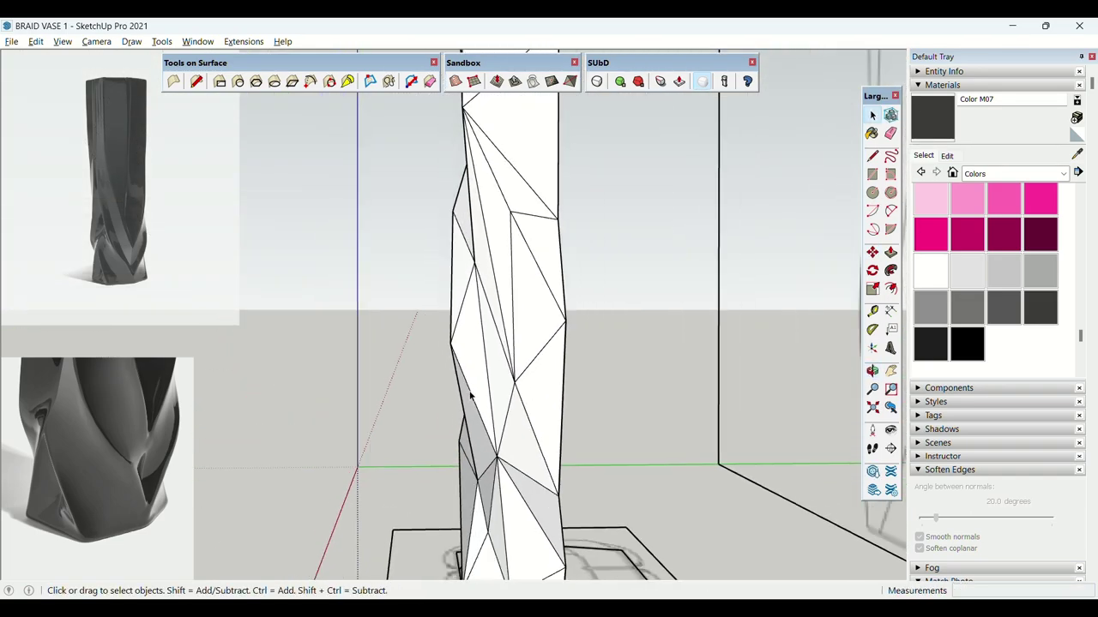
middle_drag(469, 393, 419, 266)
scroll(498, 392, down, 3)
middle_drag(476, 299, 576, 370)
scroll(573, 411, up, 3)
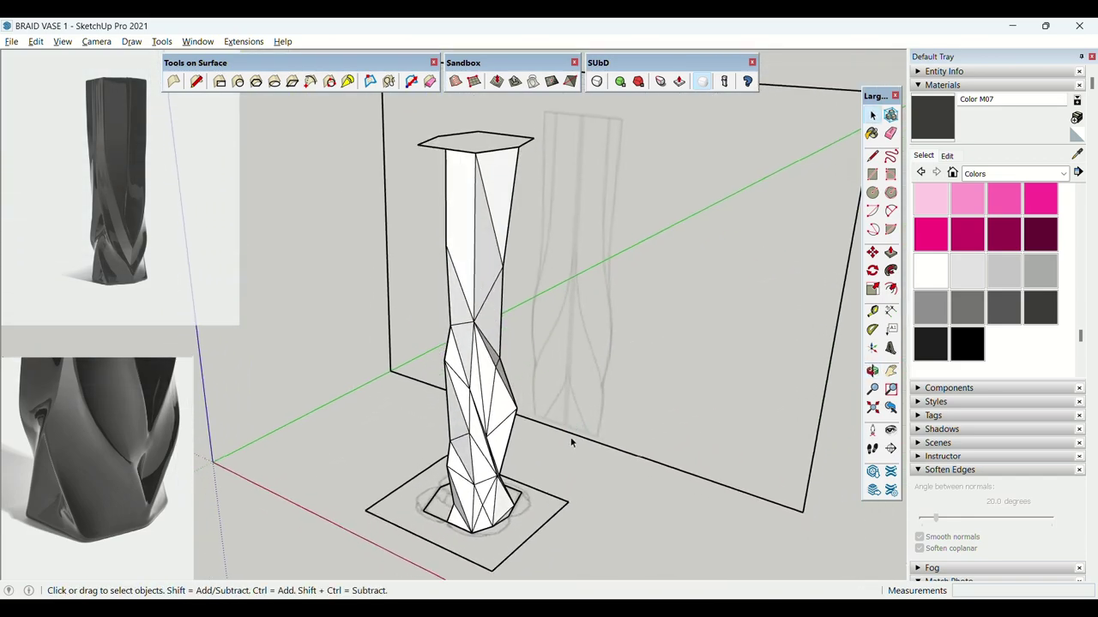
scroll(481, 252, up, 3)
middle_drag(480, 252, 489, 335)
scroll(488, 335, up, 2)
key(m)
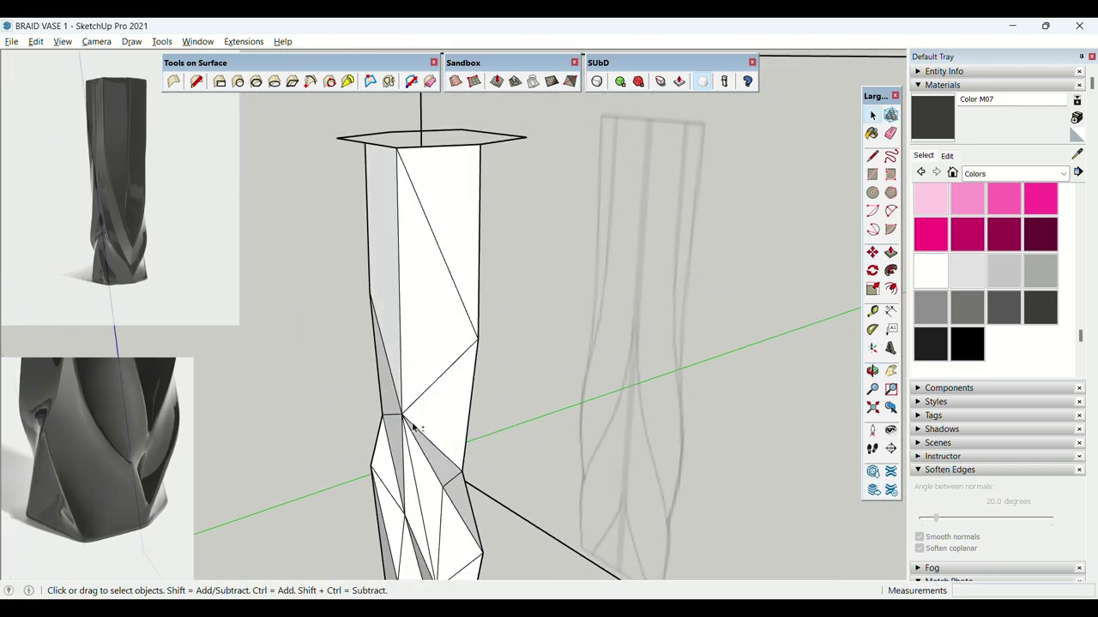
middle_drag(403, 257, 297, 273)
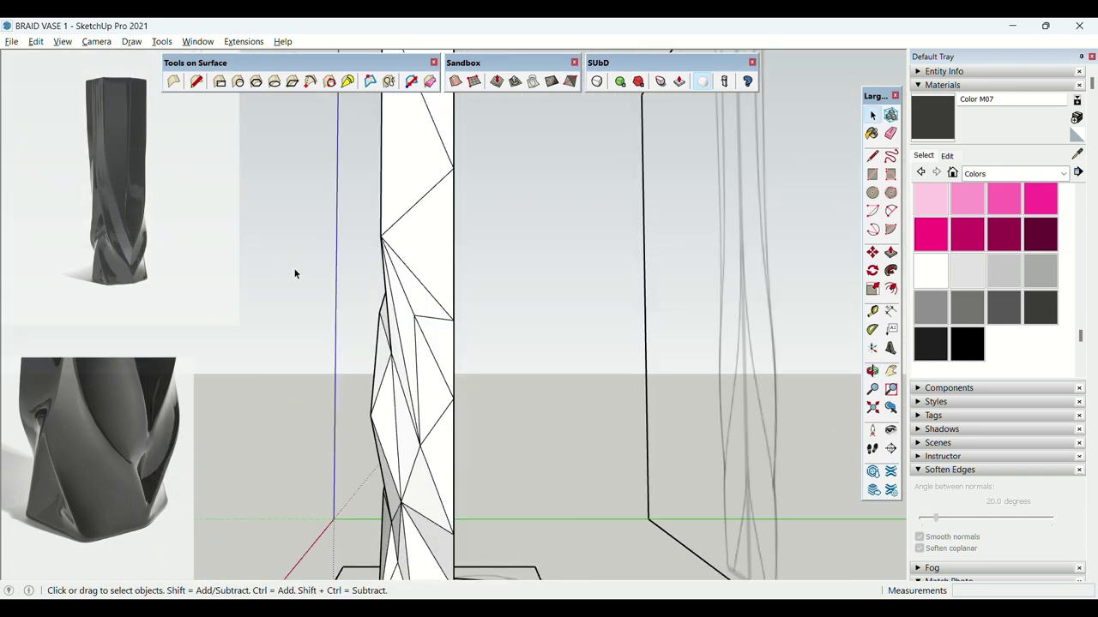
Move the inner point of the upper fold about 55 mm toward the outer strip.
middle_drag(448, 316, 386, 414)
scroll(413, 349, up, 1)
scroll(412, 349, up, 1)
key(m)
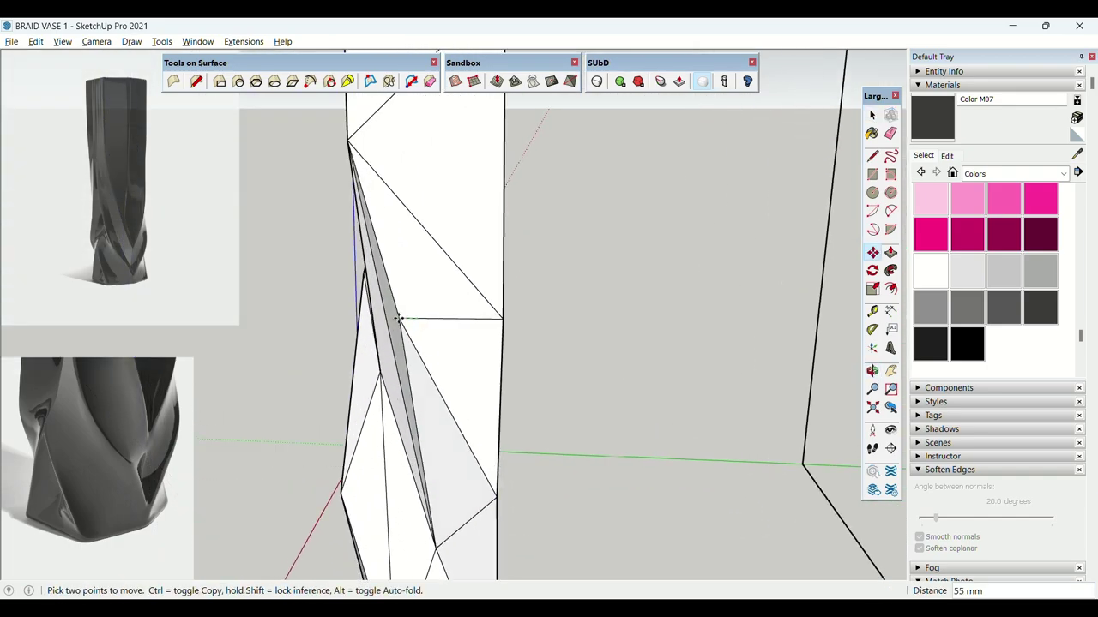
Flip the long mesh edge beside the upper fold so the facets connect through the inner point.
middle_drag(397, 318, 446, 238)
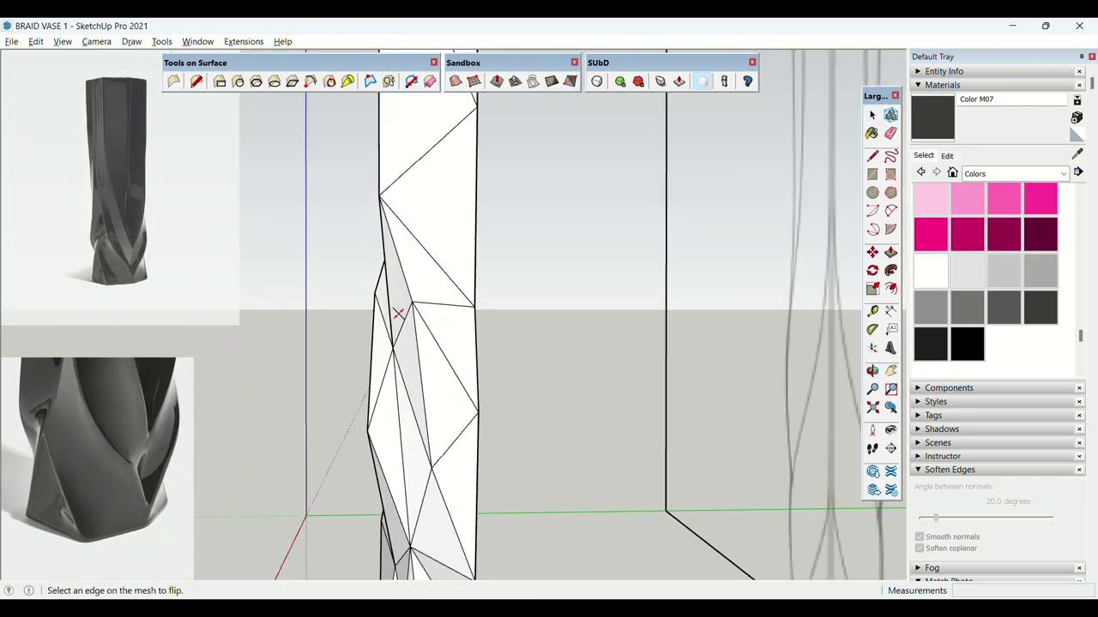
scroll(403, 314, down, 2)
middle_drag(409, 314, 436, 203)
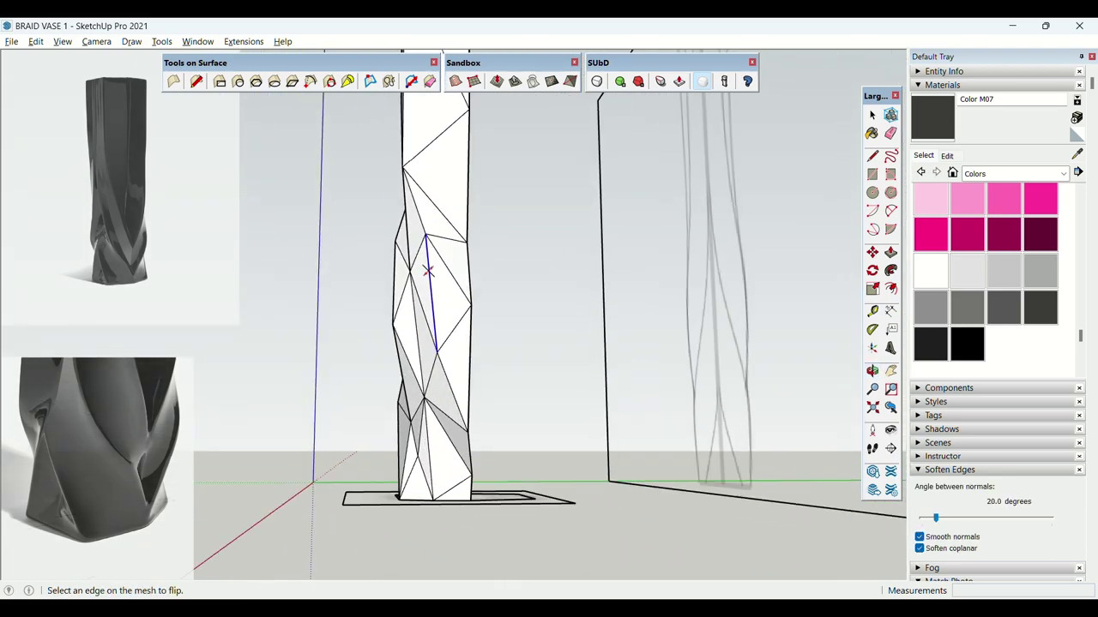
Lower the junction point between the two upper strands about 186 mm along the fold.
scroll(428, 271, up, 2)
mouse_move(434, 287)
middle_down()
mouse_move(460, 247)
mouse_move(564, 183)
mouse_move(526, 182)
mouse_move(411, 283)
mouse_move(331, 243)
mouse_move(414, 278)
middle_up()
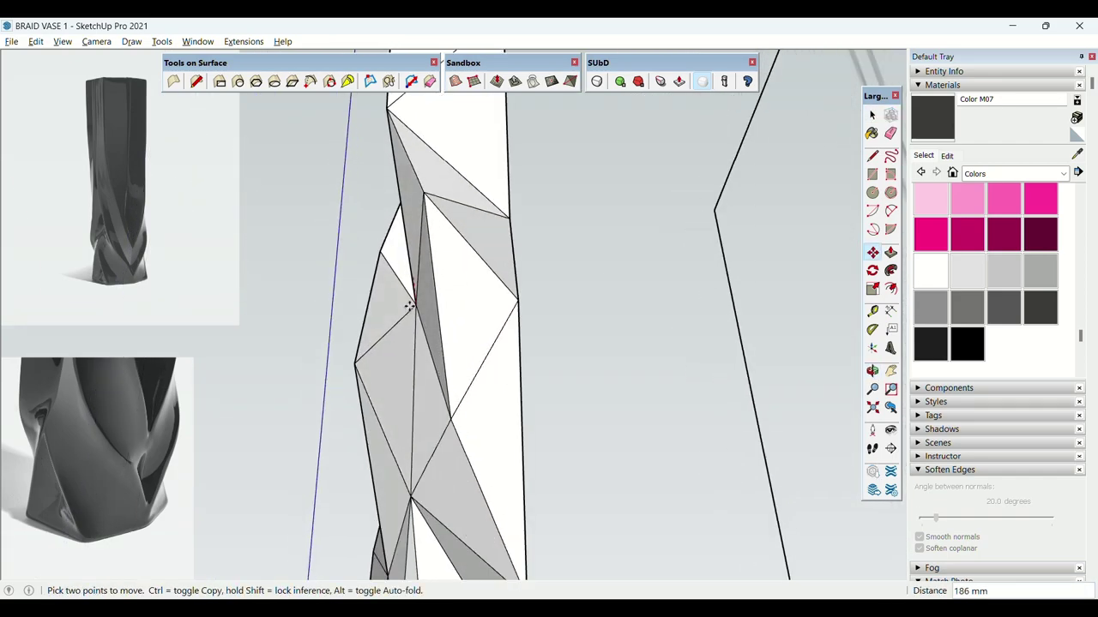
mouse_move(412, 292)
middle_down()
mouse_move(583, 186)
mouse_move(683, 191)
mouse_move(356, 152)
mouse_move(426, 297)
mouse_move(436, 289)
mouse_move(277, 352)
mouse_move(463, 319)
mouse_move(486, 248)
middle_up()
Turn the vase section into a component named VASE and mirror a copy of it across its side edge.
triple_click(463, 319)
right_click(482, 255)
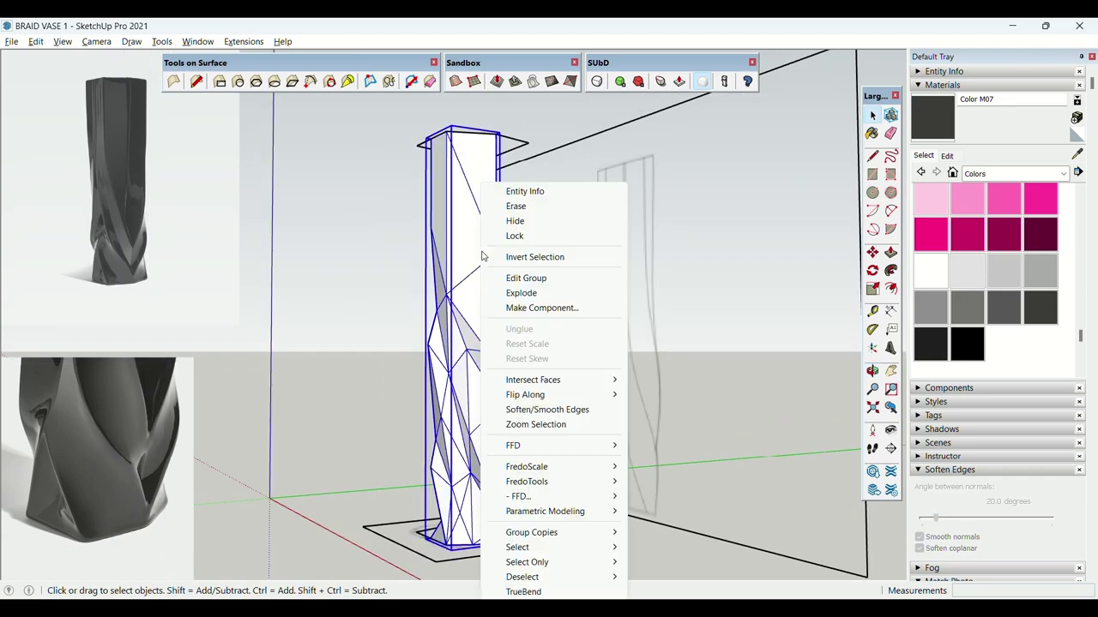
click(540, 308)
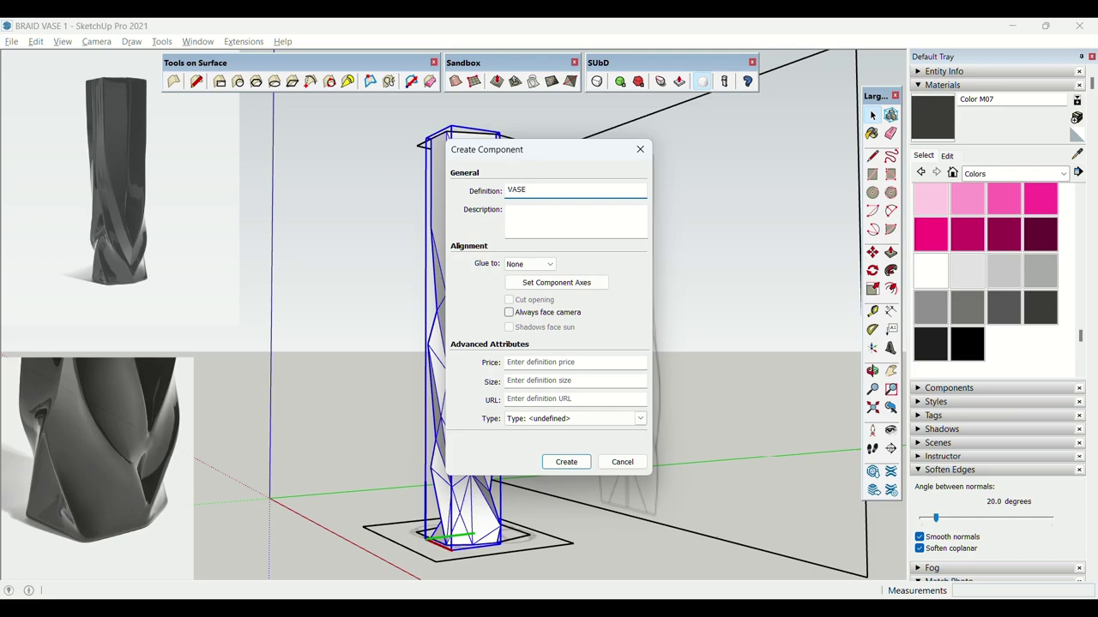
key(Return)
middle_drag(480, 337, 479, 434)
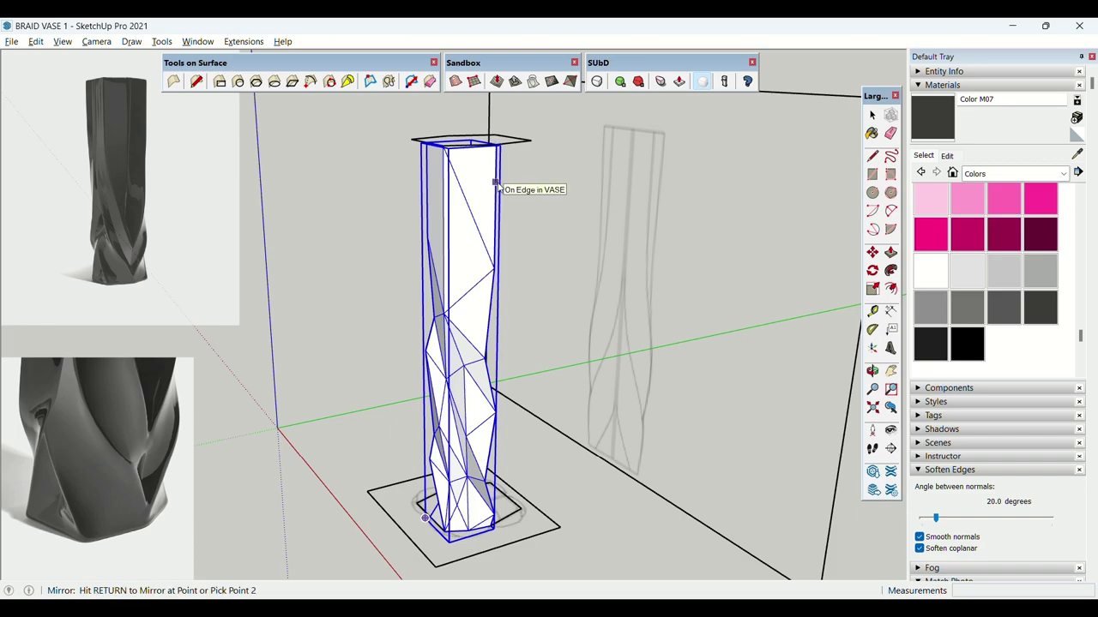
click(524, 112)
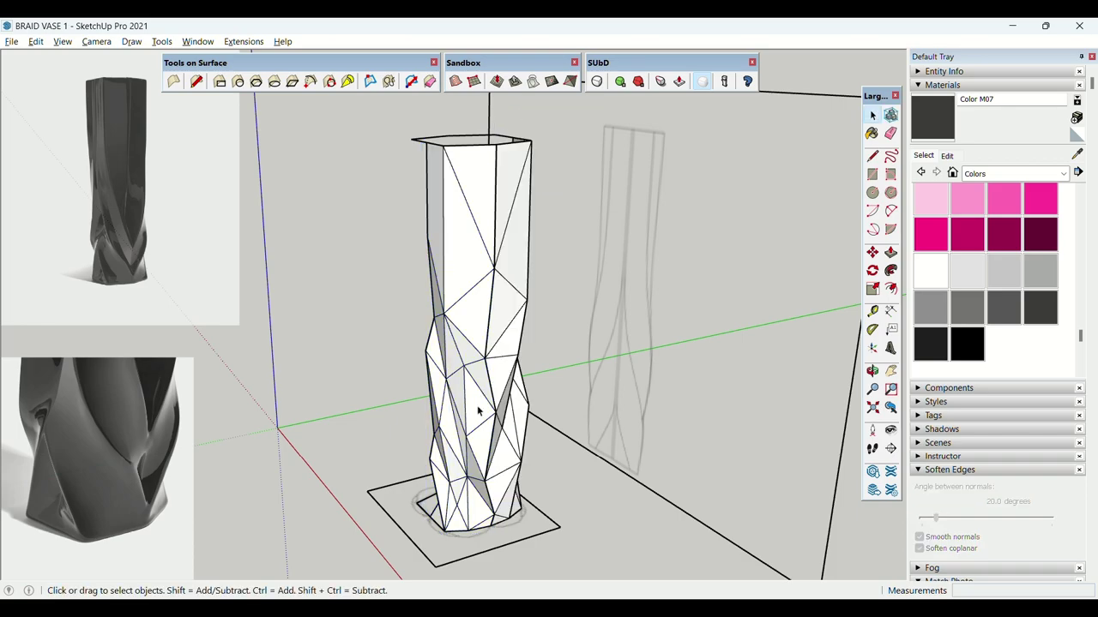
Edit the component and lower the middle seam point between the mirrored halves about 279 mm along the blue axis.
middle_drag(477, 405, 394, 301)
scroll(426, 420, up, 3)
middle_drag(420, 428, 471, 329)
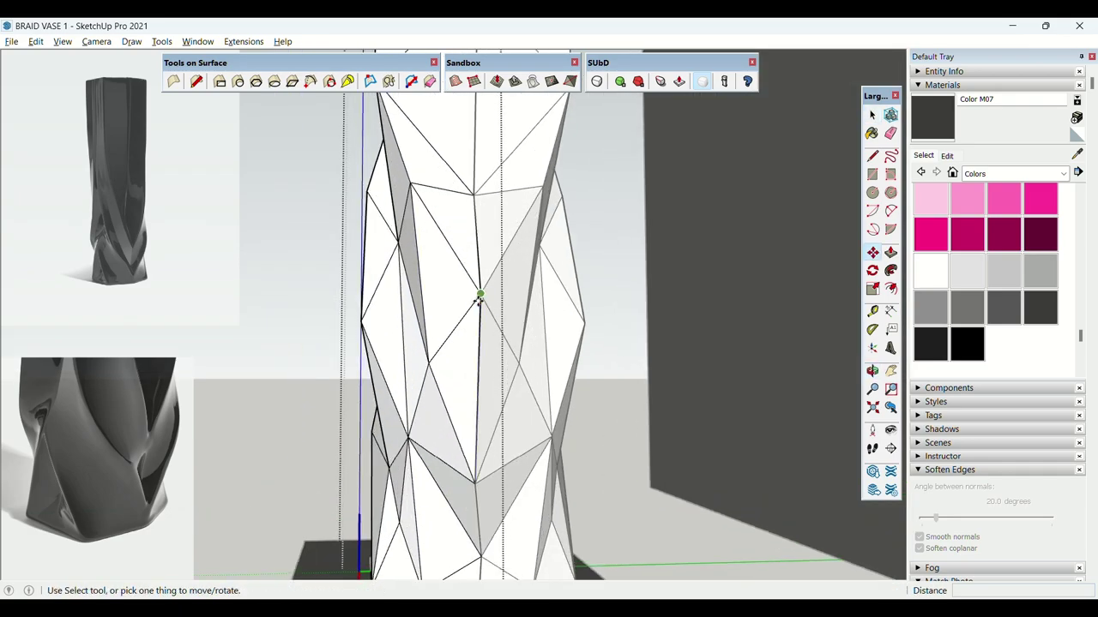
scroll(479, 295, up, 2)
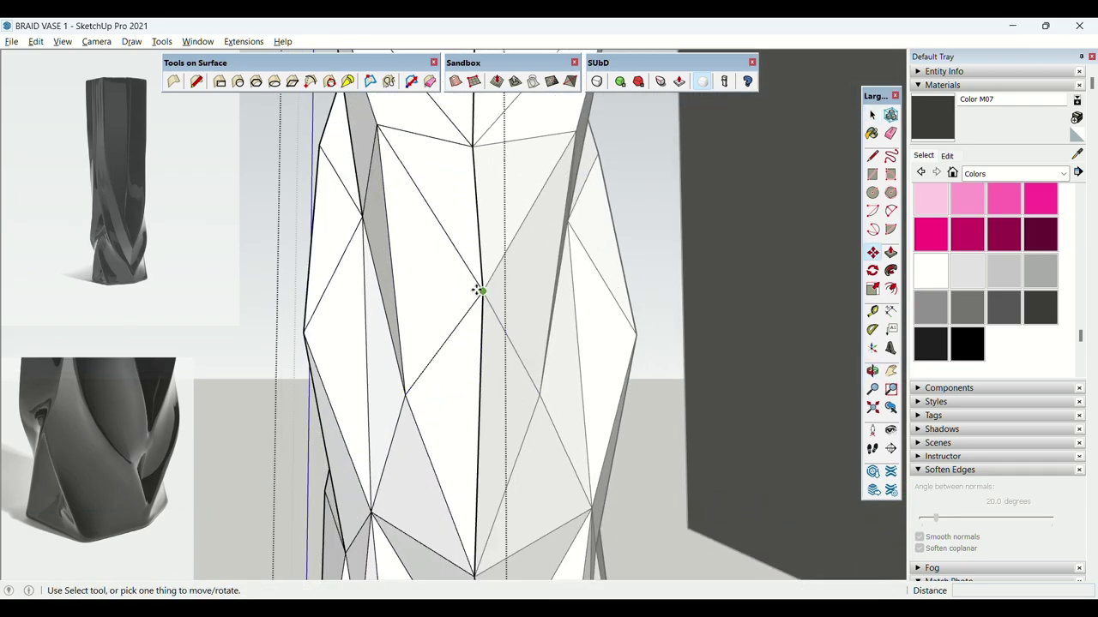
click(482, 292)
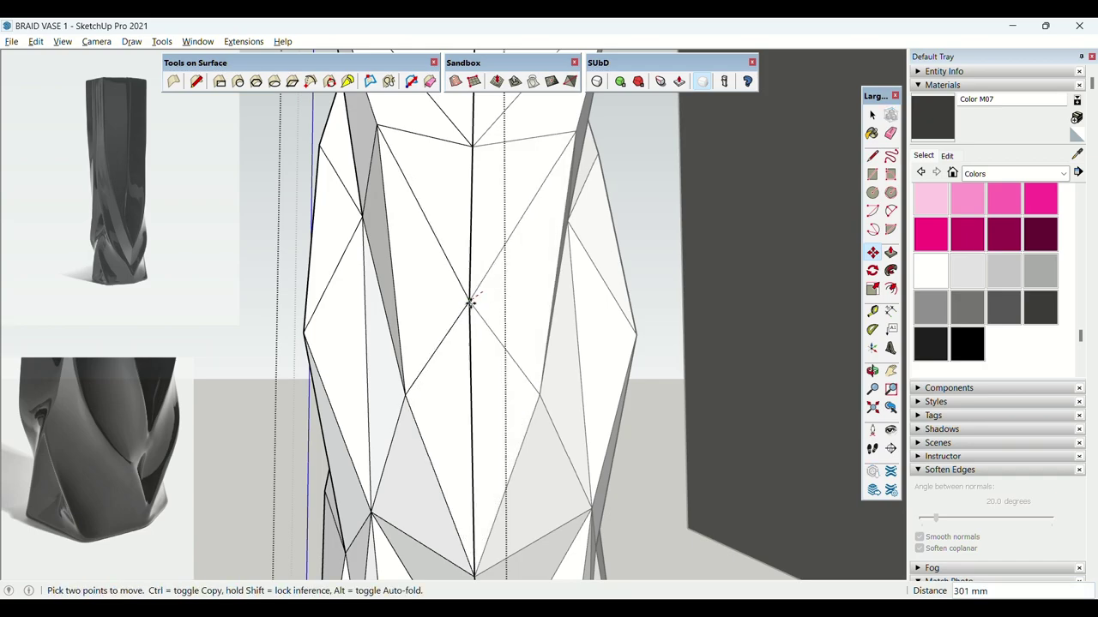
scroll(481, 331, down, 2)
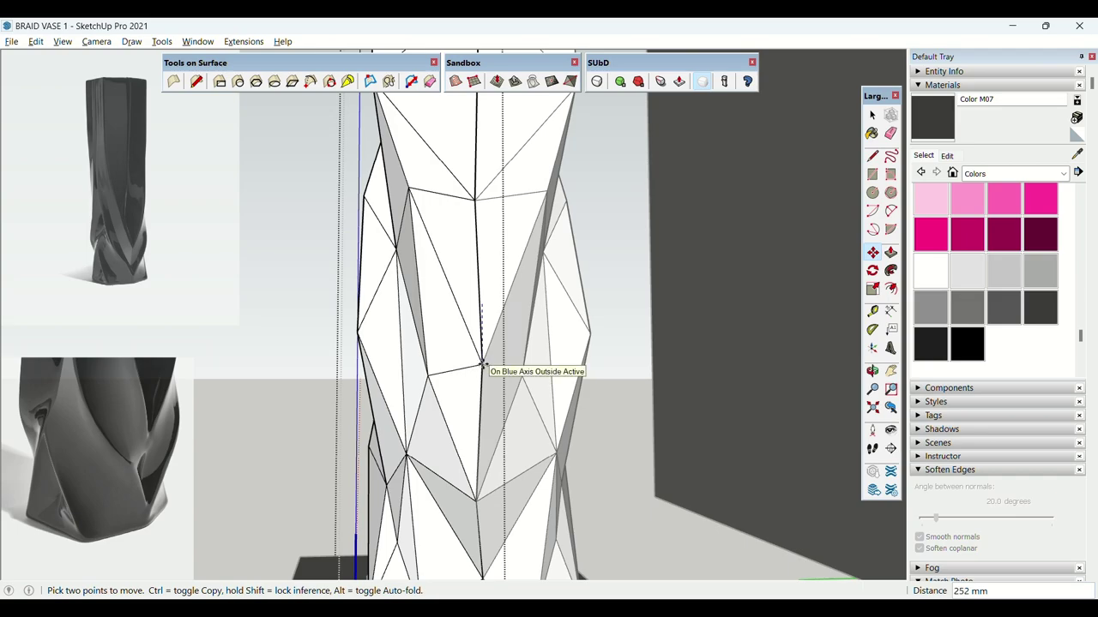
scroll(483, 368, down, 2)
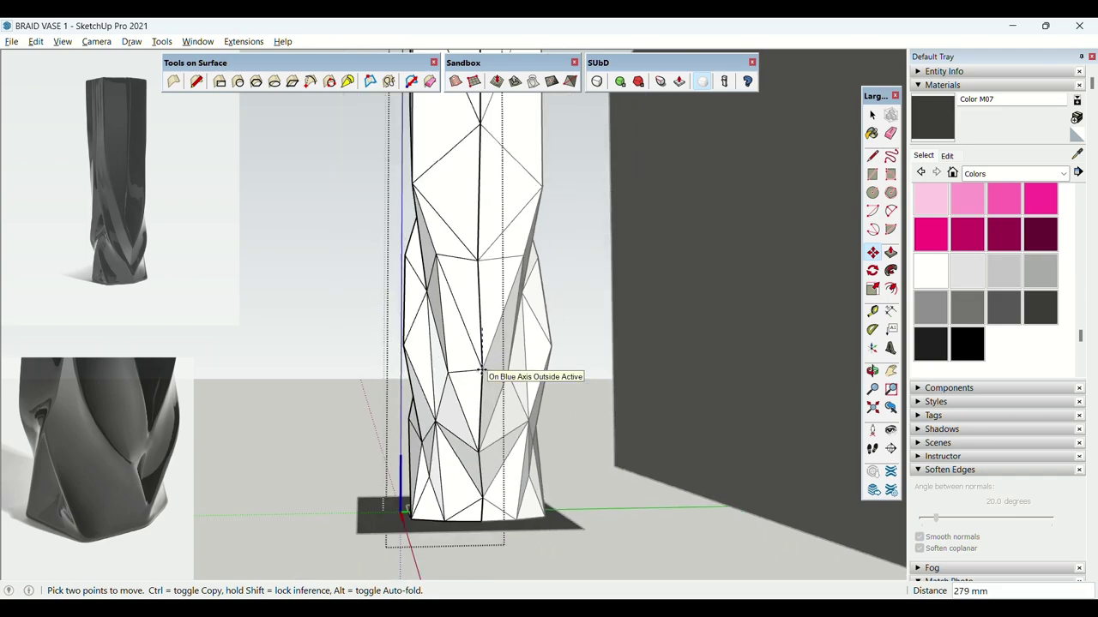
Move the strand's upper corner point away from the seam about 53 mm along the green axis.
scroll(438, 263, up, 3)
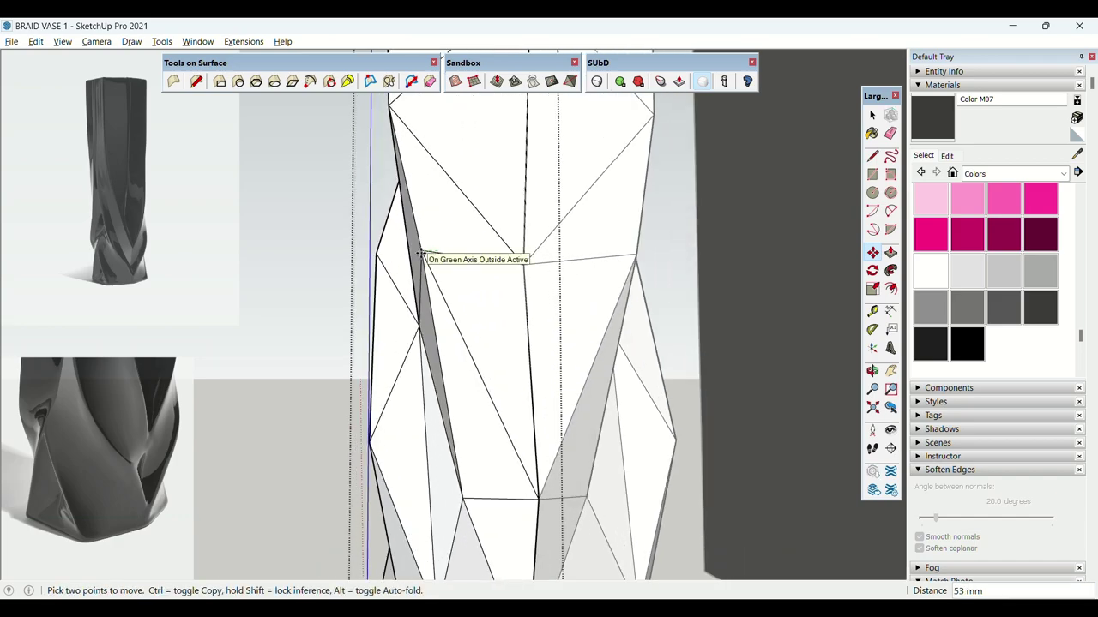
click(421, 253)
scroll(421, 253, down, 4)
middle_drag(421, 253, 813, 248)
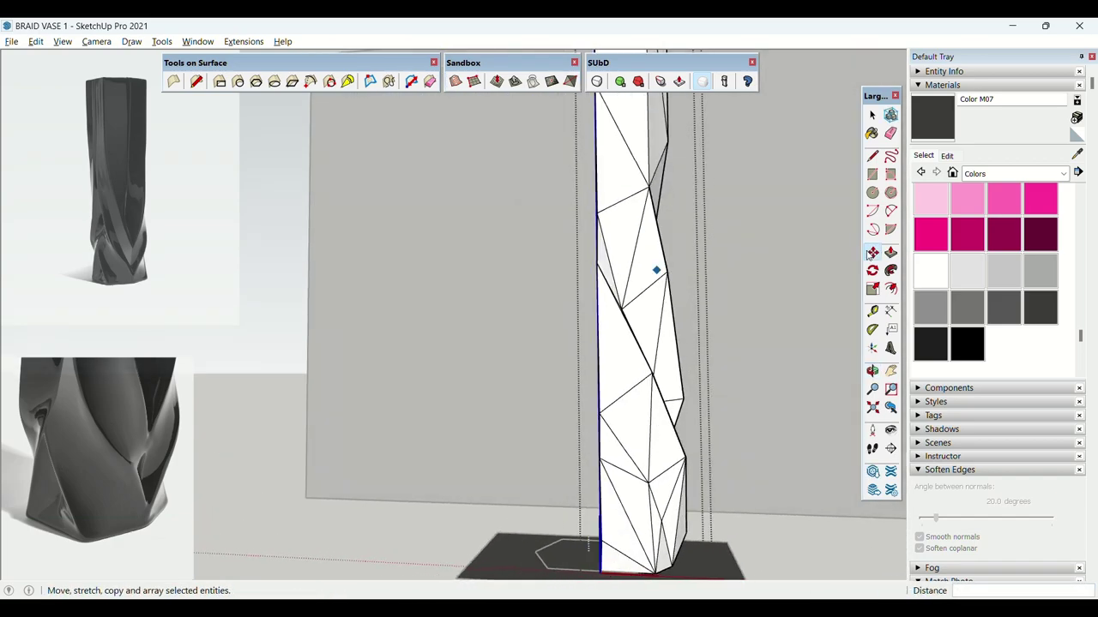
Lower the upper point beside the adjoining strand's fold about 125 mm and shift it horizontally about 31 mm.
middle_drag(654, 330, 236, 343)
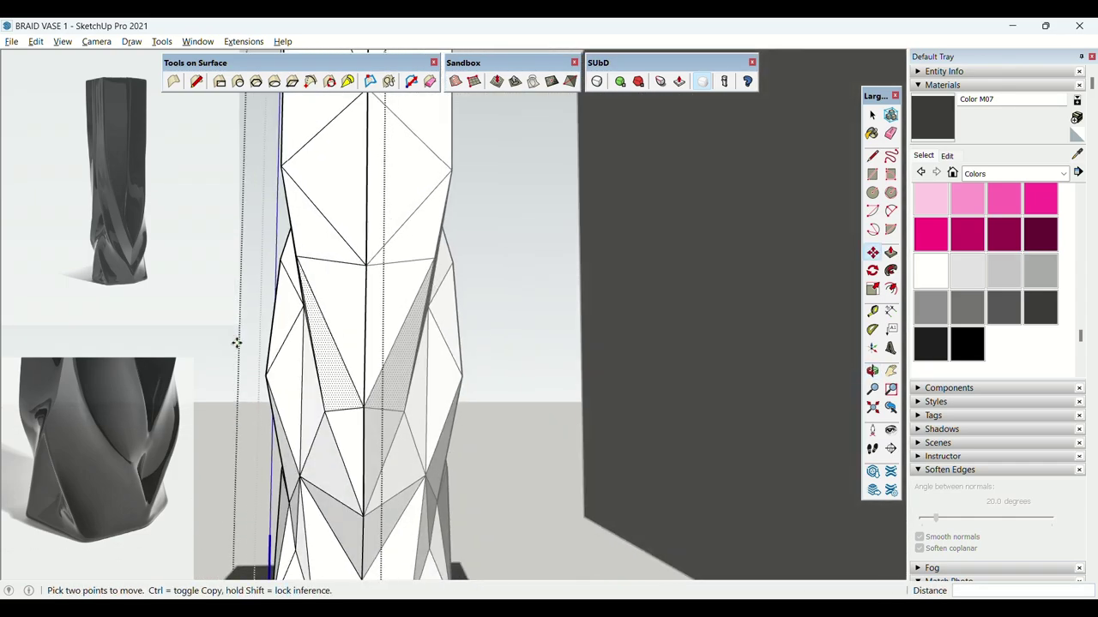
middle_drag(397, 350, 638, 338)
scroll(612, 319, up, 4)
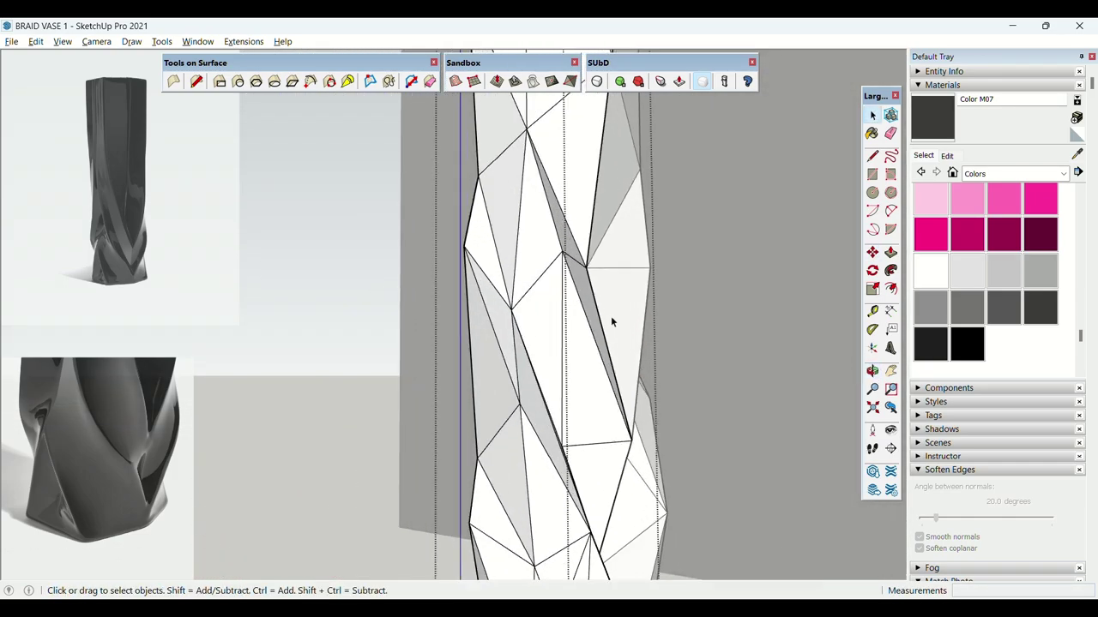
drag(556, 235, 555, 277)
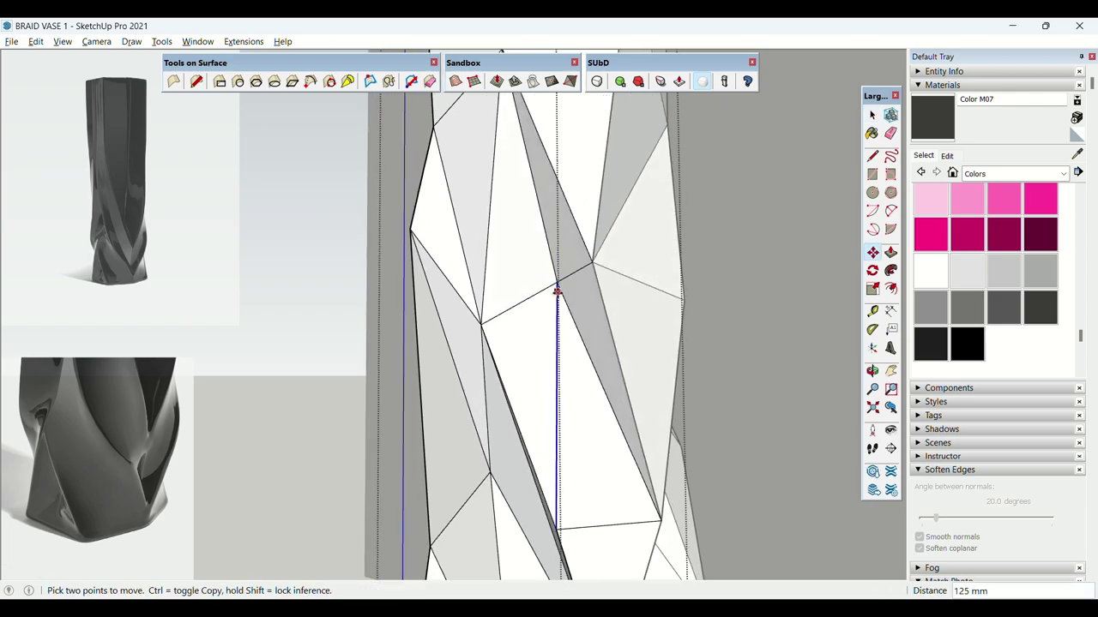
middle_drag(557, 291, 530, 294)
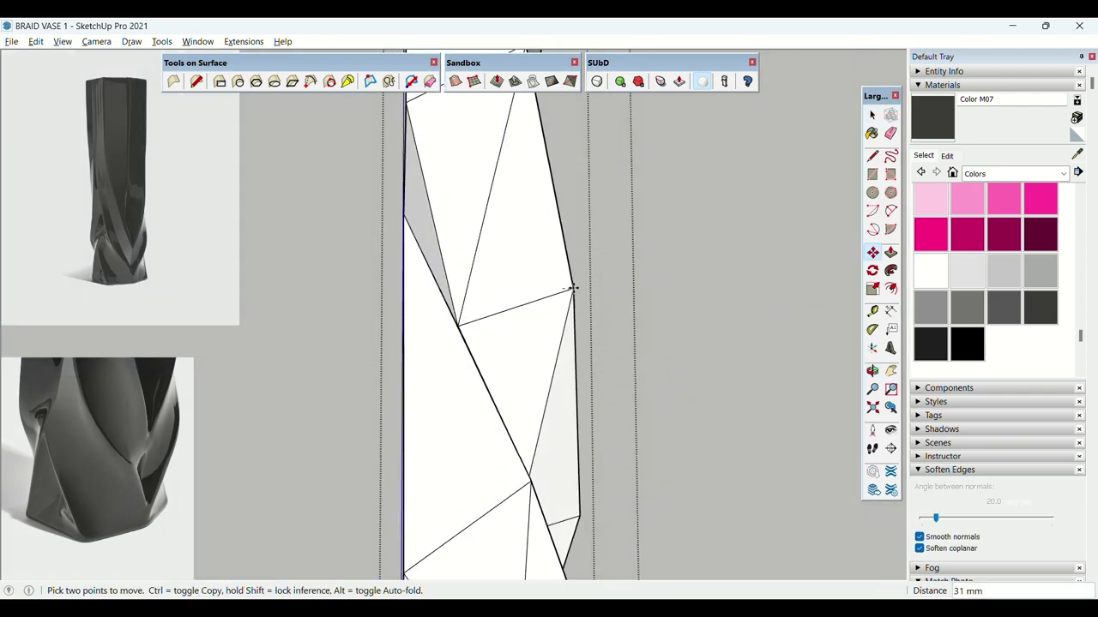
key(space)
Lower the strand's bottom fold point to the level of its neighbouring points and shift it slightly toward the seam.
scroll(525, 296, down, 5)
middle_drag(530, 302, 335, 338)
scroll(416, 437, down, 3)
middle_drag(417, 437, 557, 495)
scroll(598, 411, up, 6)
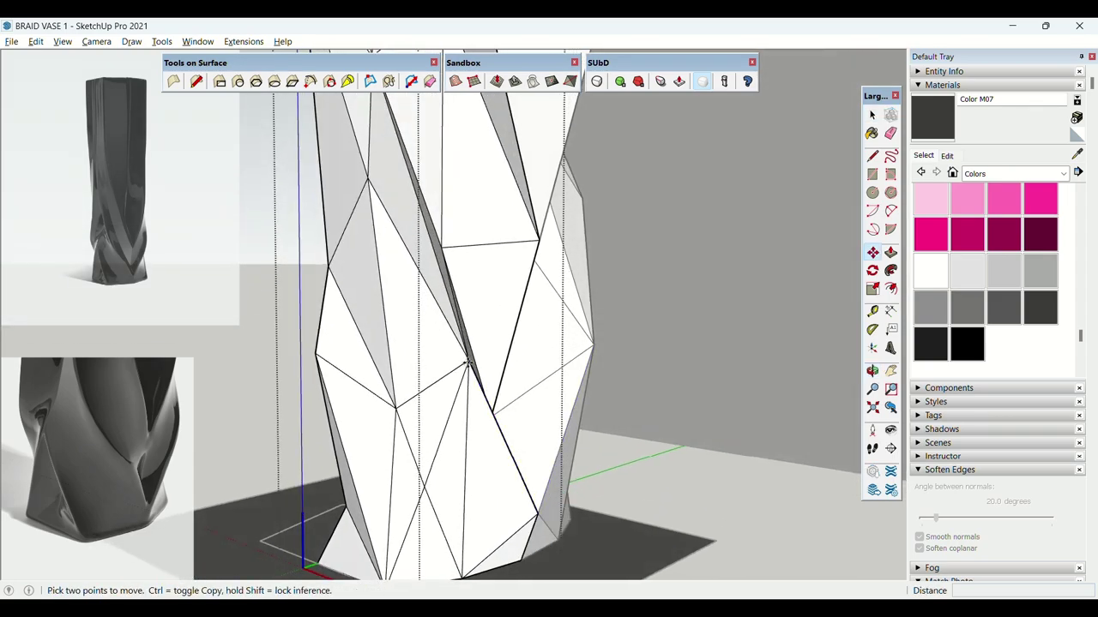
scroll(468, 364, up, 2)
click(468, 364)
scroll(467, 417, up, 2)
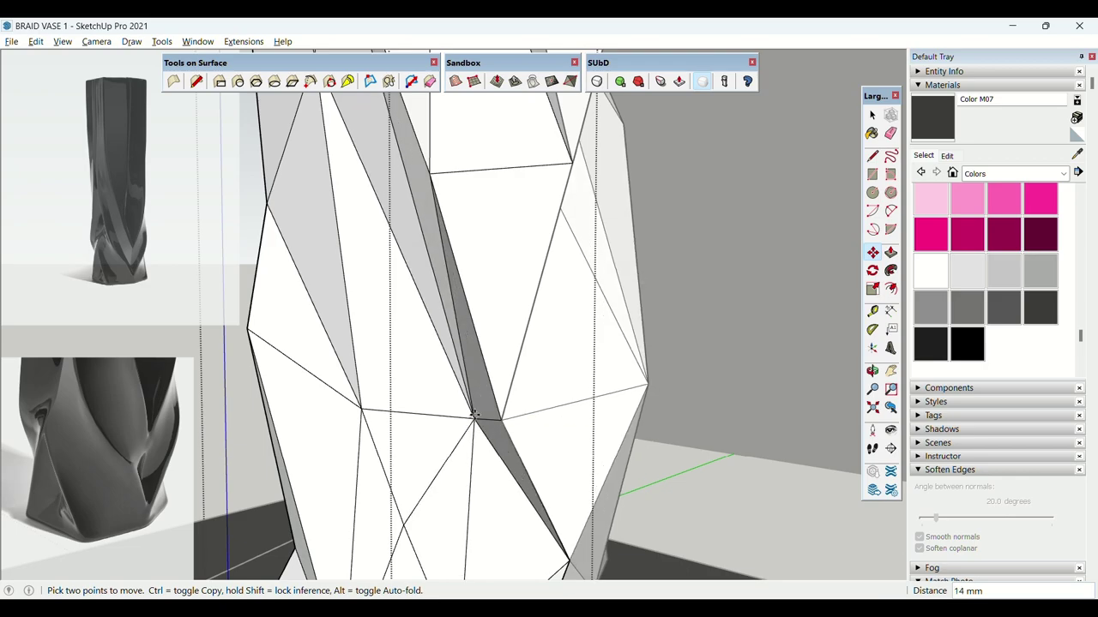
click(485, 412)
key(space)
Lower the seam point nearest the vase's base, between the mirrored halves, about 59 mm along the blue axis.
middle_drag(486, 412, 275, 368)
scroll(300, 380, down, 3)
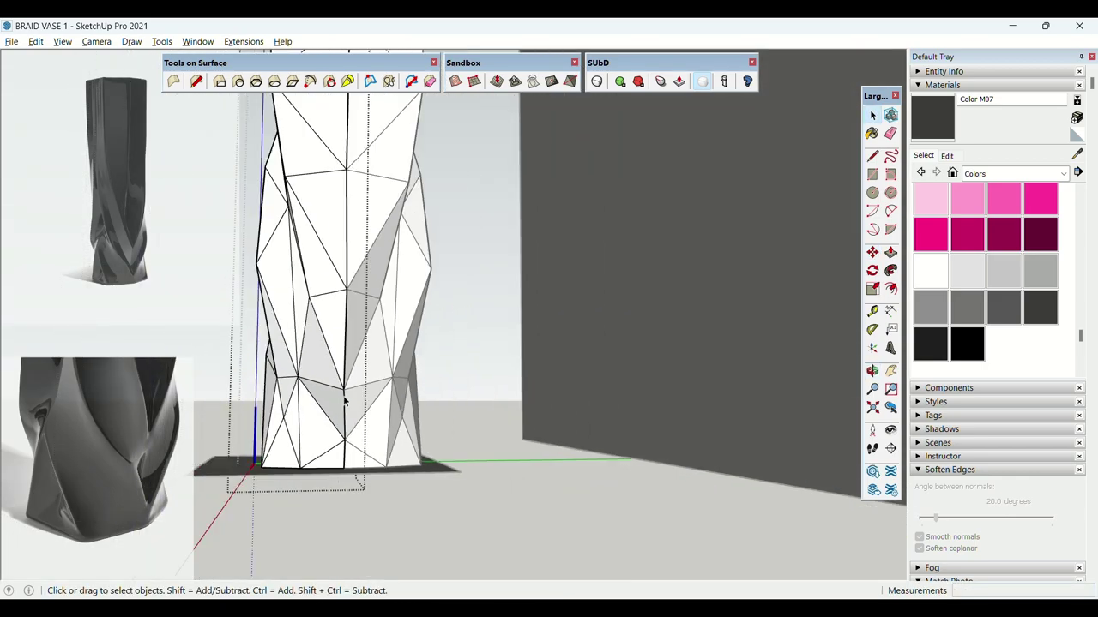
middle_drag(345, 397, 409, 380)
scroll(441, 478, up, 2)
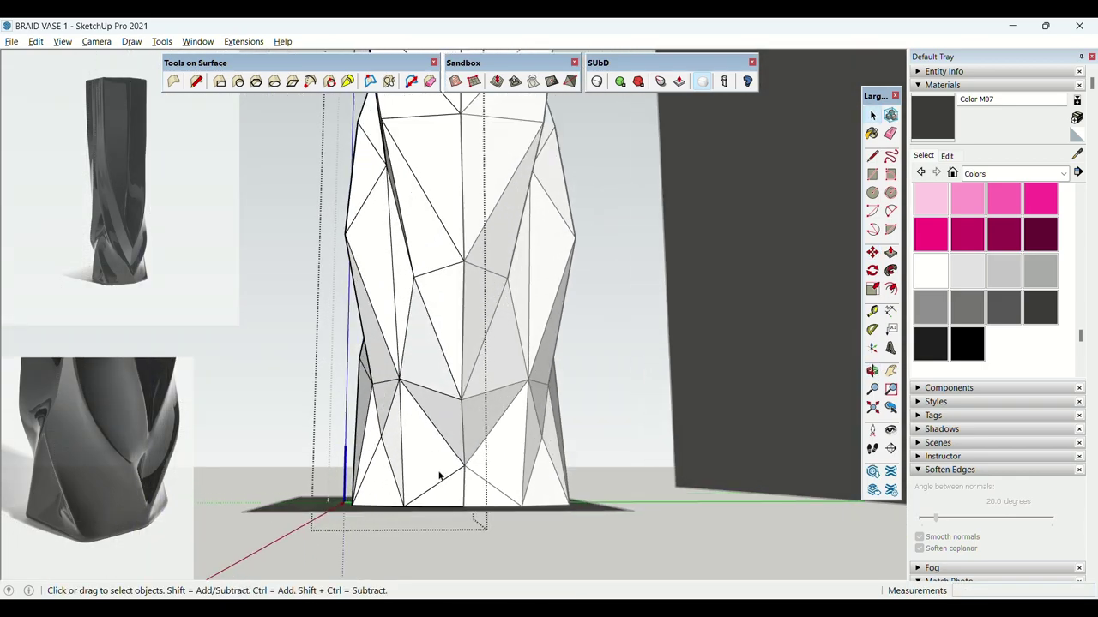
scroll(471, 478, up, 1)
key(m)
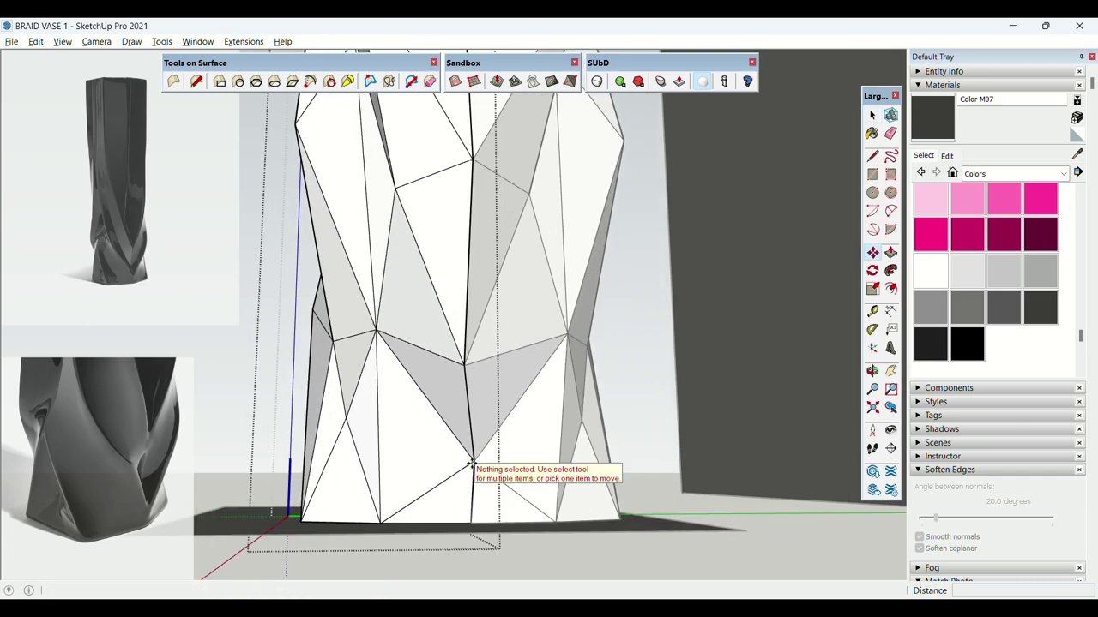
click(469, 462)
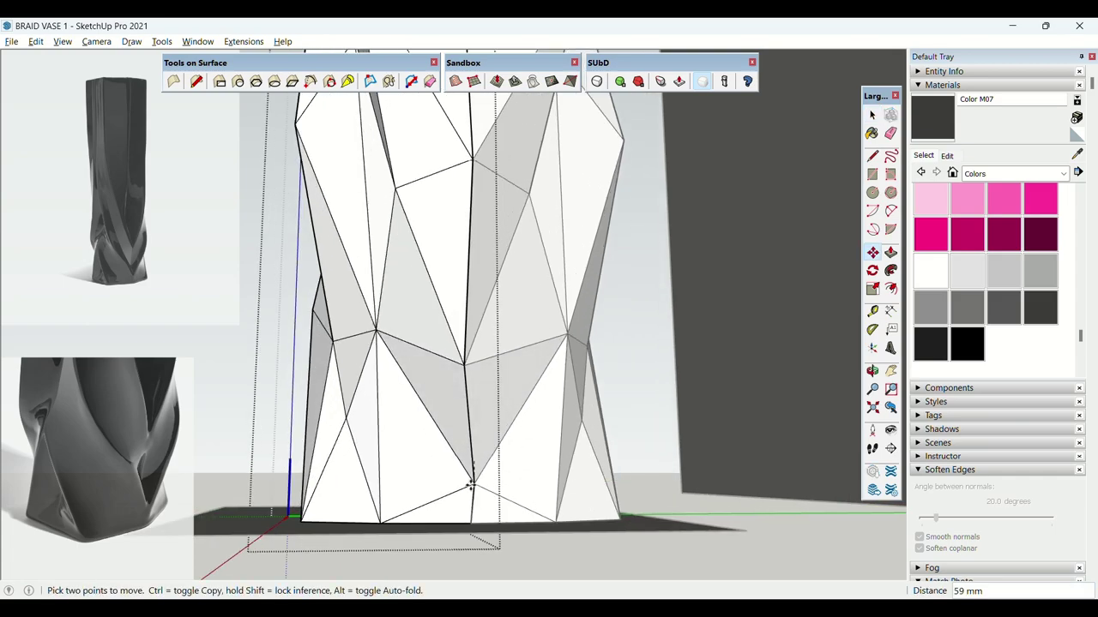
click(470, 484)
Leave component editing and examine the faceted shape of the whole vase from the seam side.
middle_drag(470, 484, 777, 526)
scroll(545, 483, up, 3)
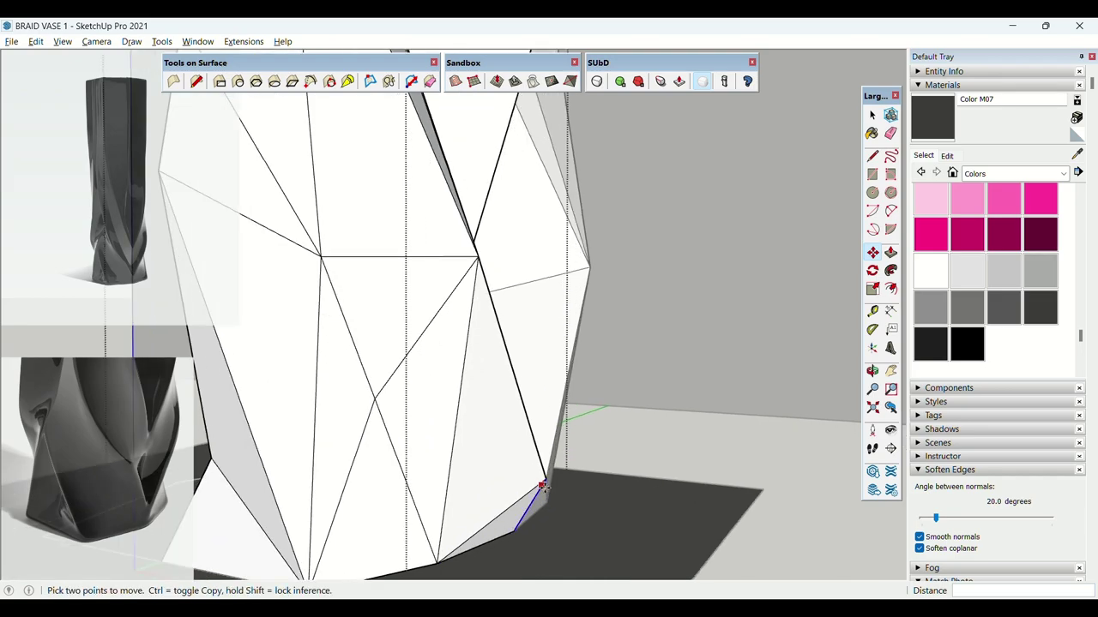
scroll(521, 503, down, 3)
middle_drag(523, 501, 223, 420)
click(223, 420)
scroll(414, 492, down, 5)
shift+middle_drag(431, 410, 454, 463)
scroll(451, 483, down, 3)
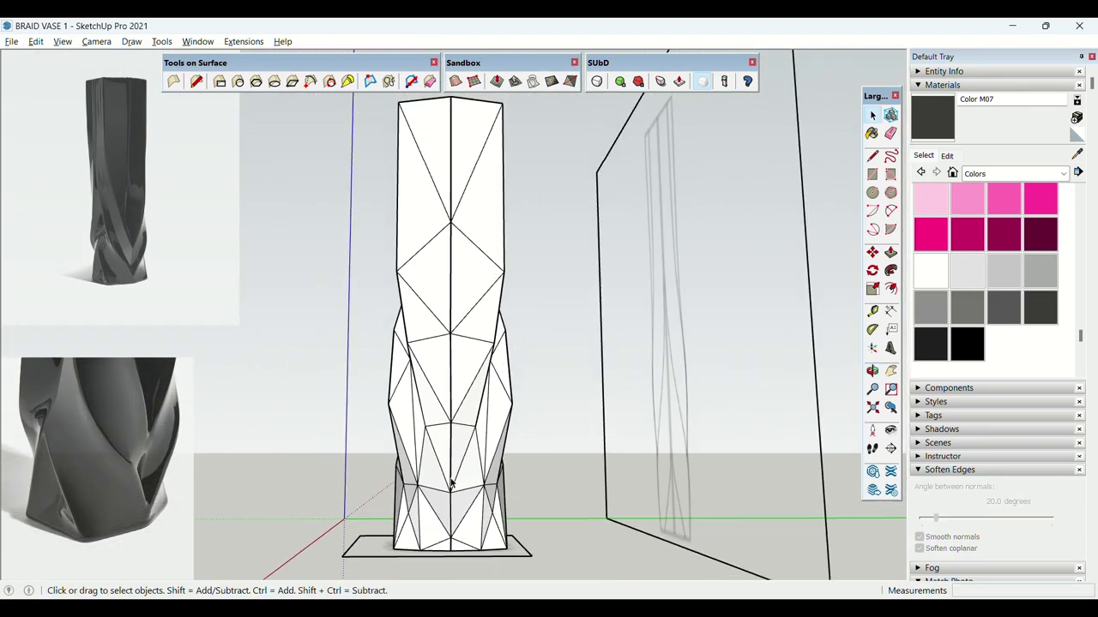
Edit the half-vase component and soften the diagonal triangulation edges across its upper facets with the Eraser.
middle_drag(427, 421, 425, 419)
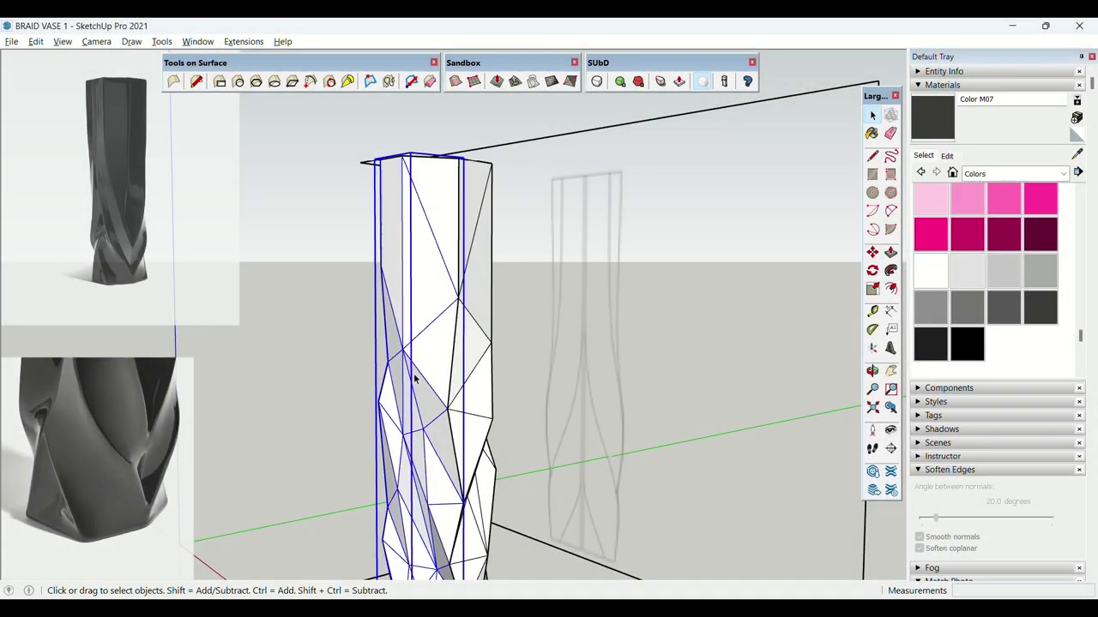
middle_drag(413, 373, 426, 327)
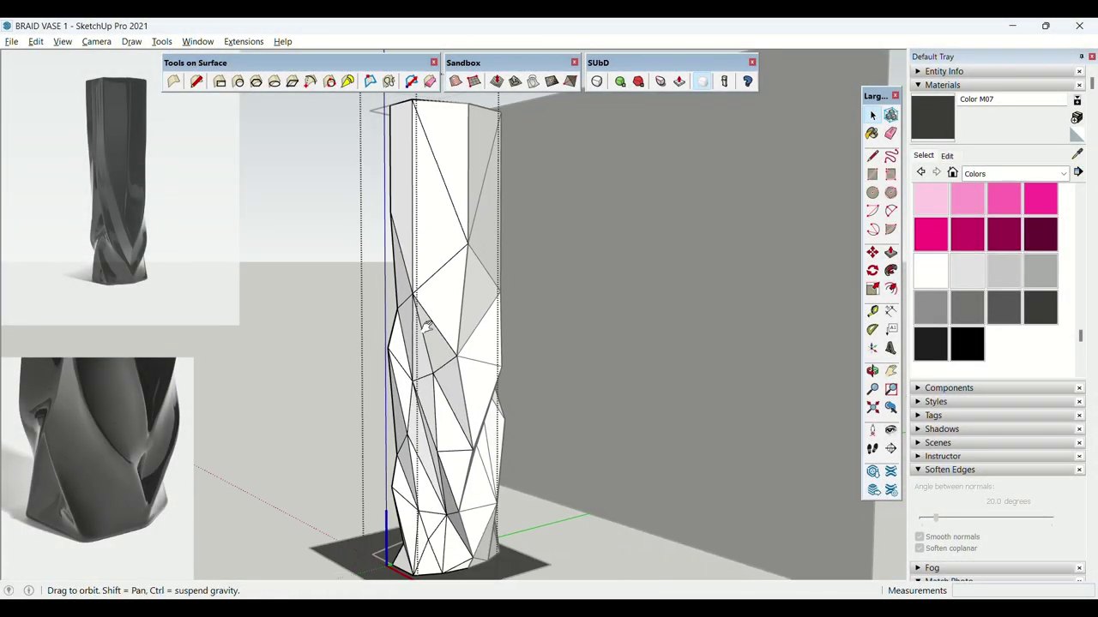
ctrl+drag(453, 369, 451, 371)
middle_drag(448, 369, 461, 353)
middle_drag(440, 260, 458, 250)
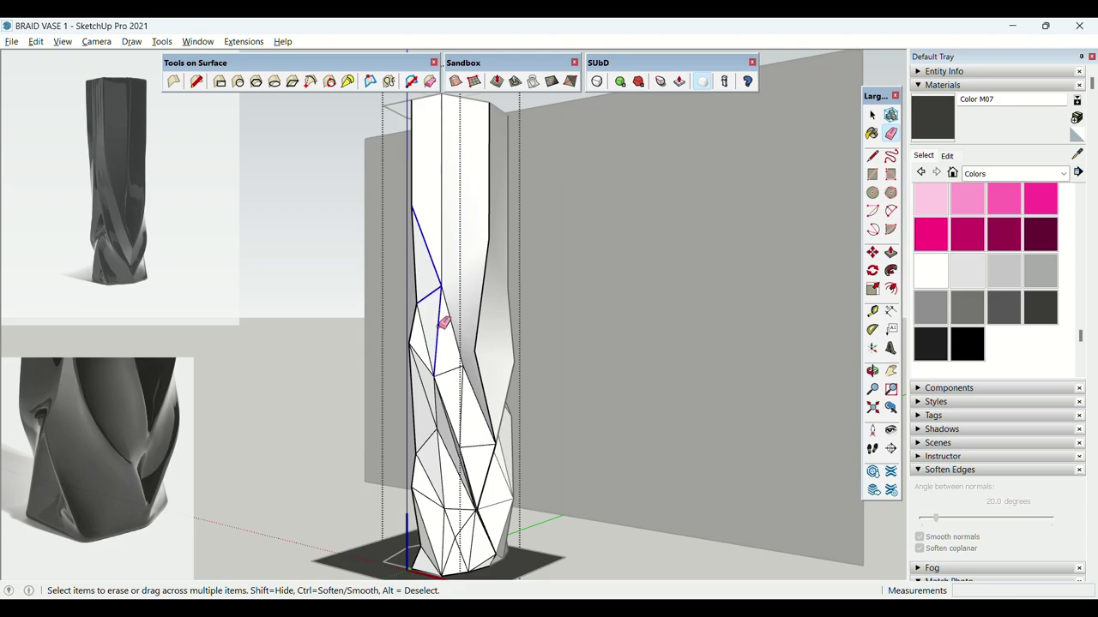
Soften the remaining diagonal edges on the middle and lower strands down to the base, and close the component.
scroll(471, 449, up, 3)
middle_drag(471, 450, 380, 204)
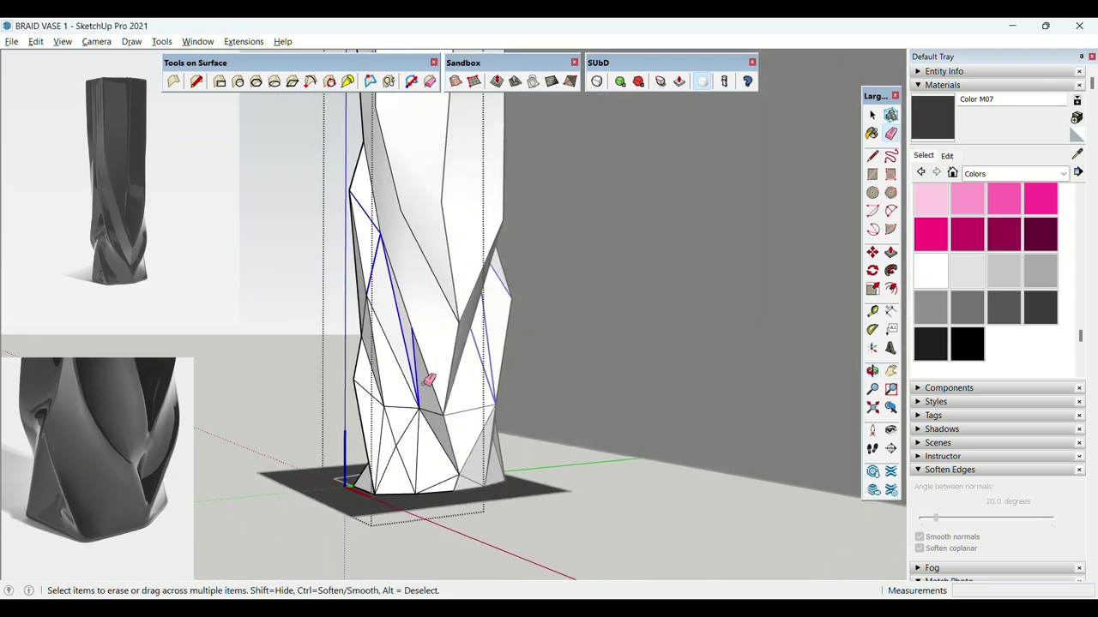
ctrl+drag(443, 418, 441, 416)
mouse_move(441, 416)
middle_down()
mouse_move(411, 392)
mouse_move(406, 298)
middle_up()
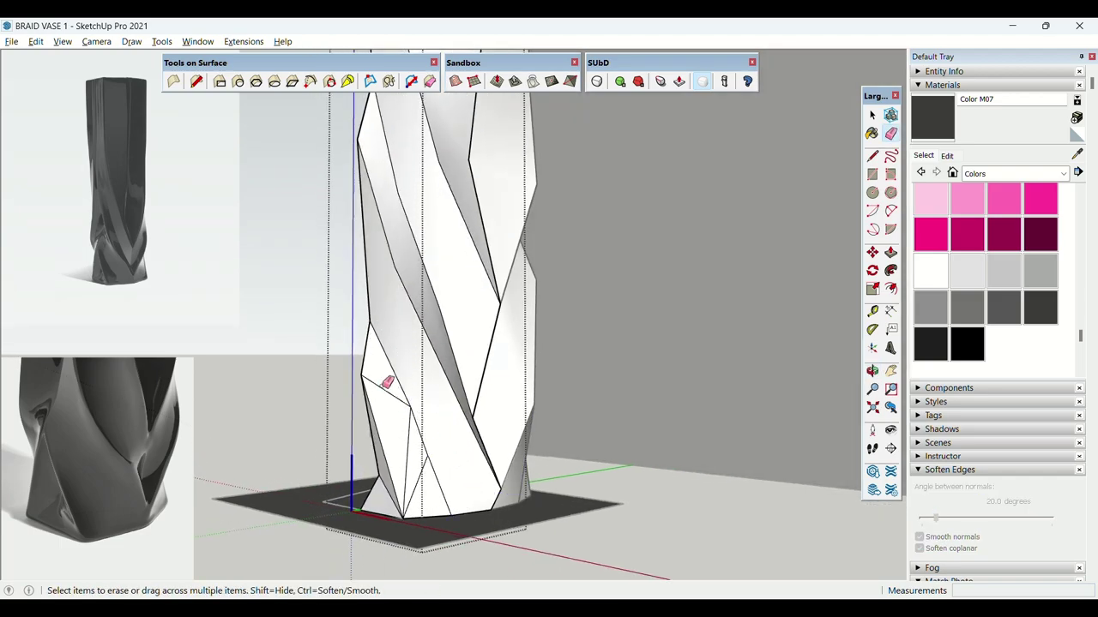
middle_drag(395, 487, 452, 383)
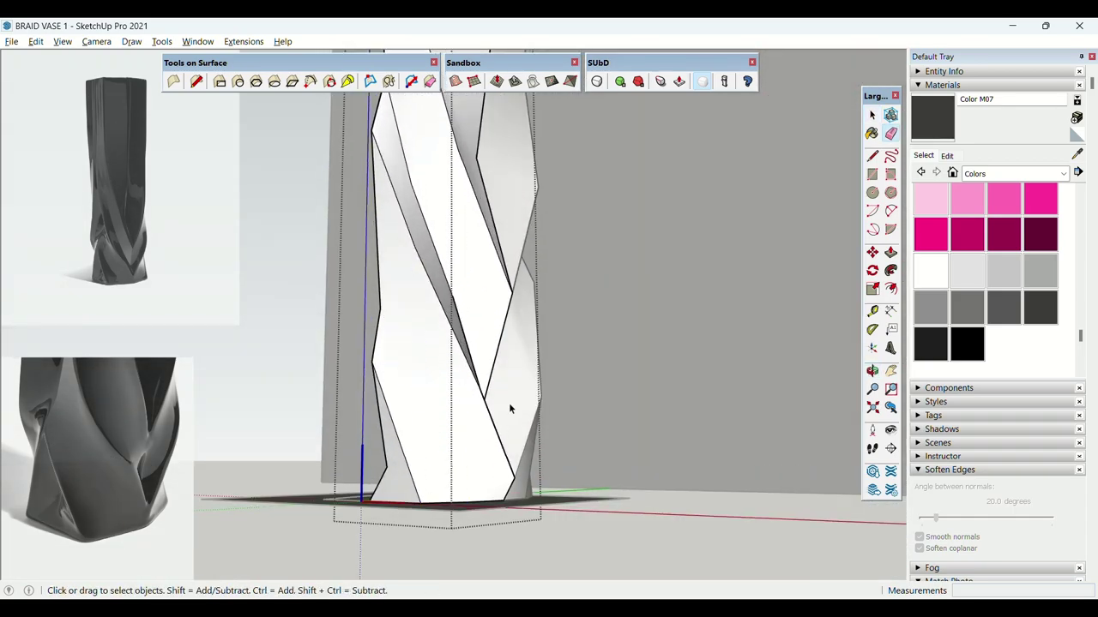
middle_drag(508, 409, 510, 377)
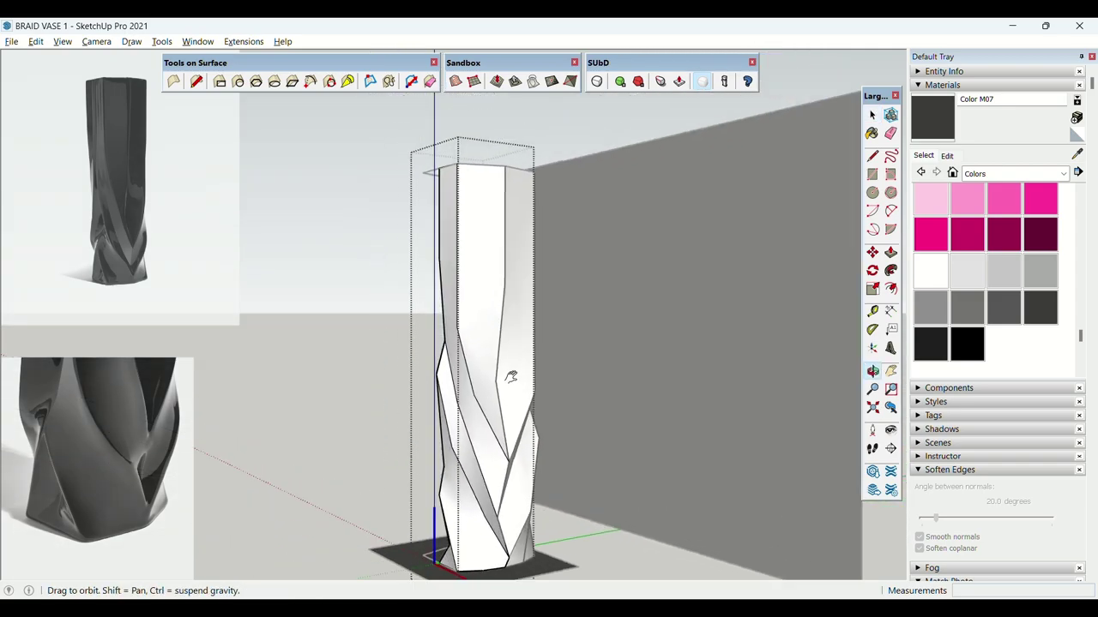
click(362, 248)
Reopen the component and move the inward bend point on the upper border edge, beside the crossing strand, about 37 mm.
scroll(483, 308, up, 3)
middle_drag(485, 311, 440, 346)
double_click(501, 332)
scroll(501, 333, up, 2)
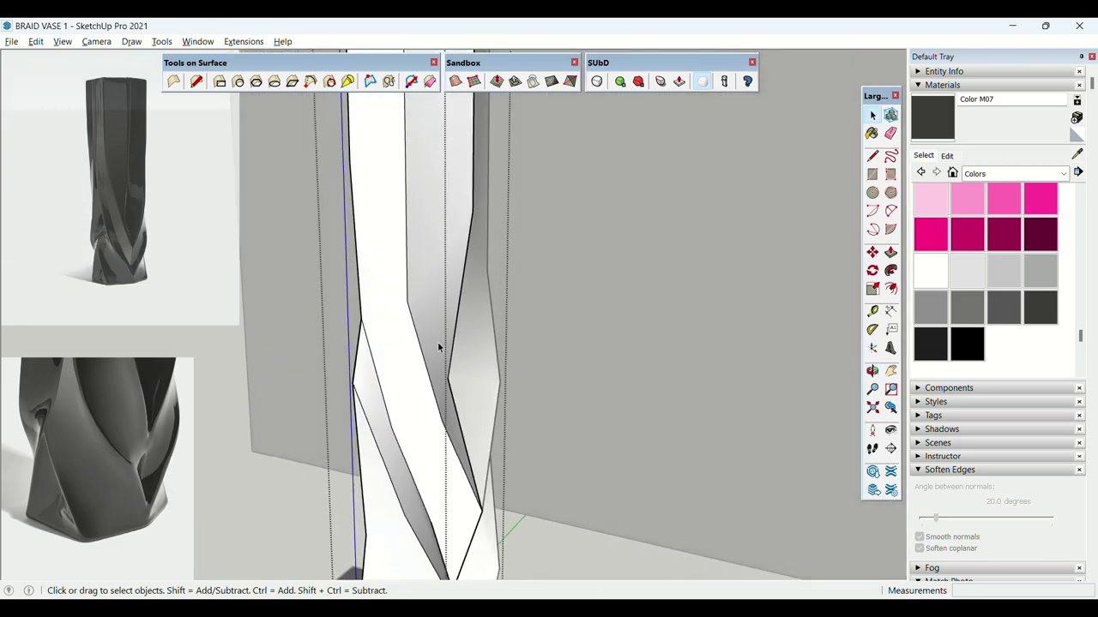
scroll(452, 387, up, 1)
click(454, 380)
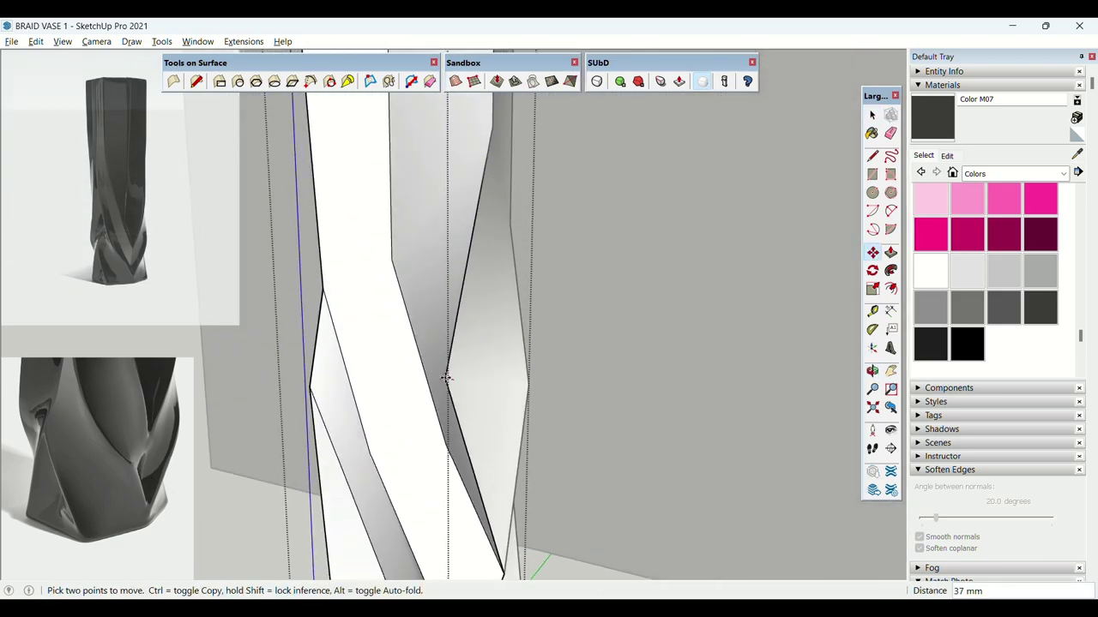
scroll(442, 374, down, 4)
Shift the border point above that bend, where the straight upper edge ends, slightly inward.
middle_drag(445, 361, 540, 355)
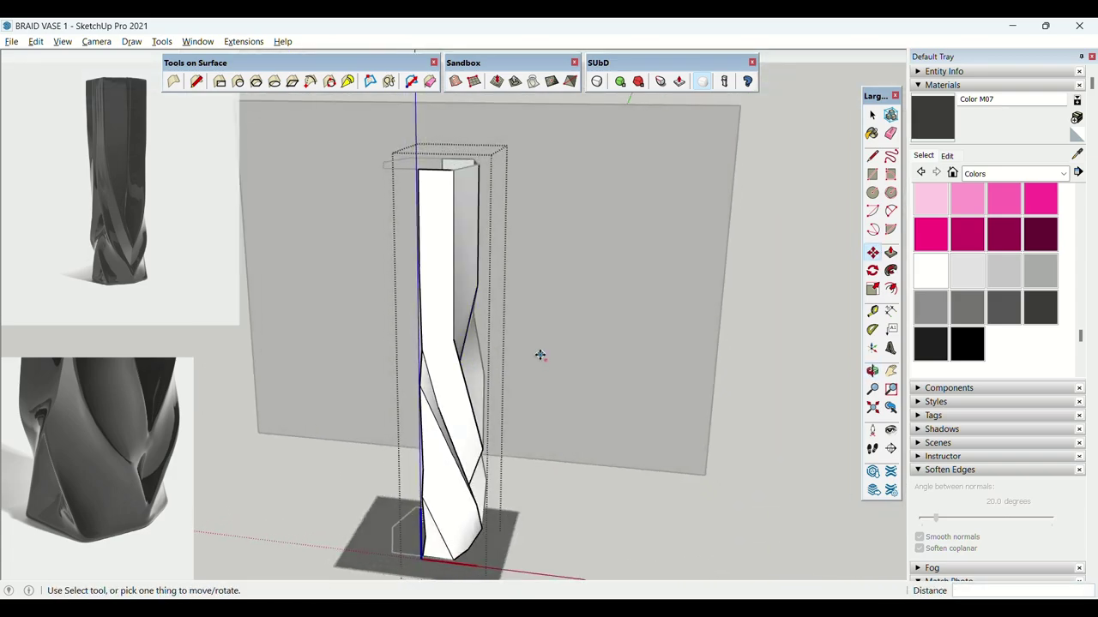
scroll(475, 283, up, 3)
scroll(475, 284, up, 3)
click(474, 283)
middle_drag(469, 281, 478, 292)
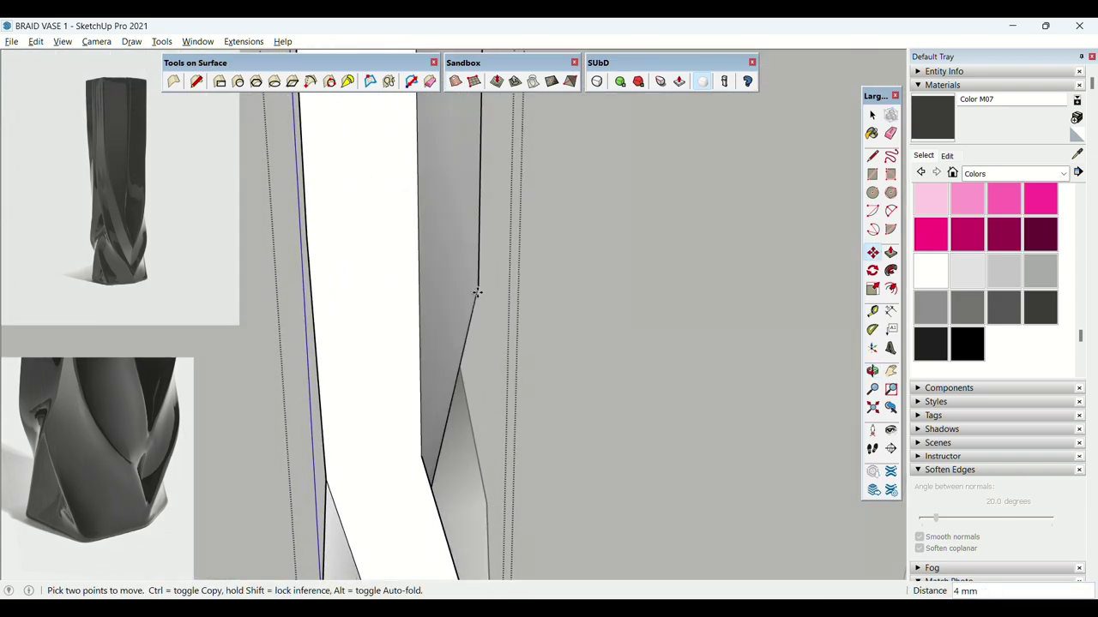
scroll(477, 291, up, 2)
click(464, 283)
key(space)
scroll(465, 207, down, 4)
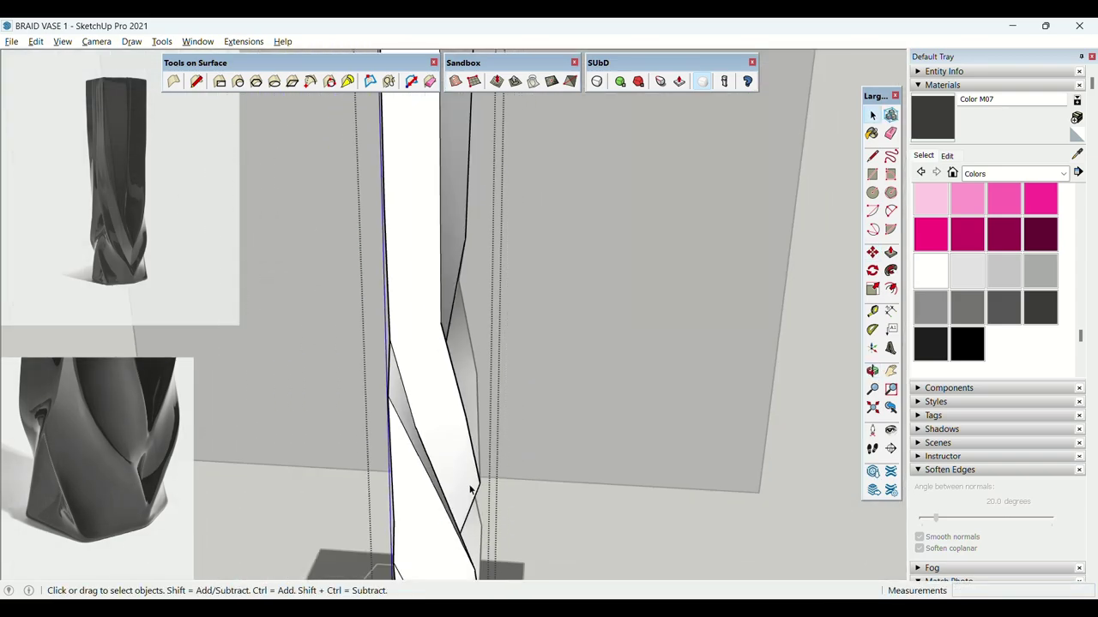
Move the crossing strand's lower corner point outward about 52 mm.
scroll(472, 490, up, 3)
key(m)
middle_drag(494, 481, 500, 482)
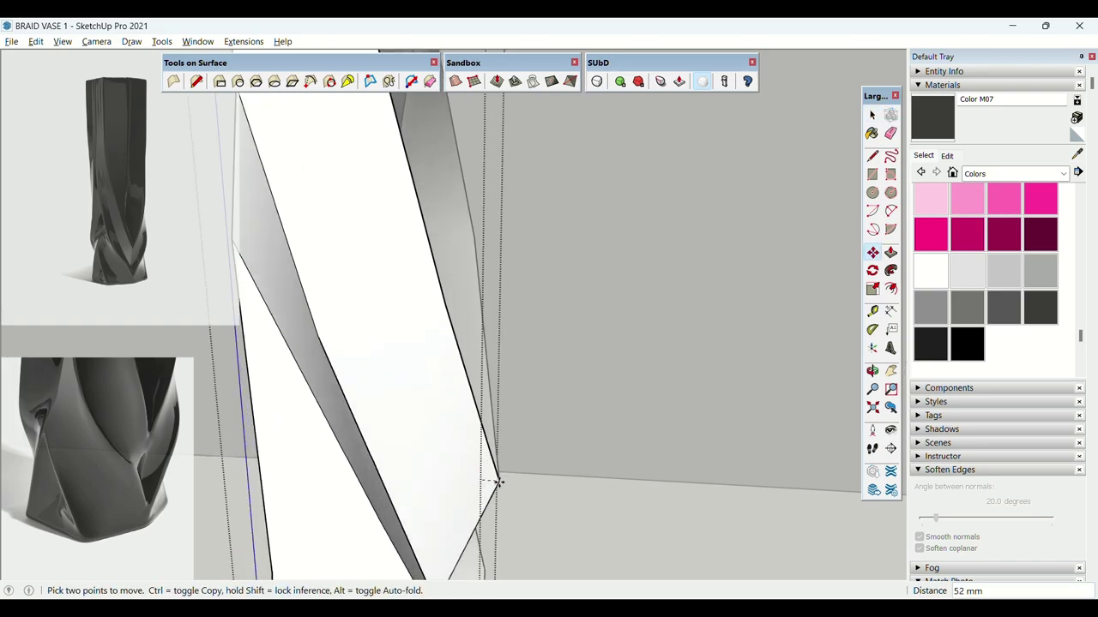
click(497, 483)
key(space)
scroll(468, 333, down, 6)
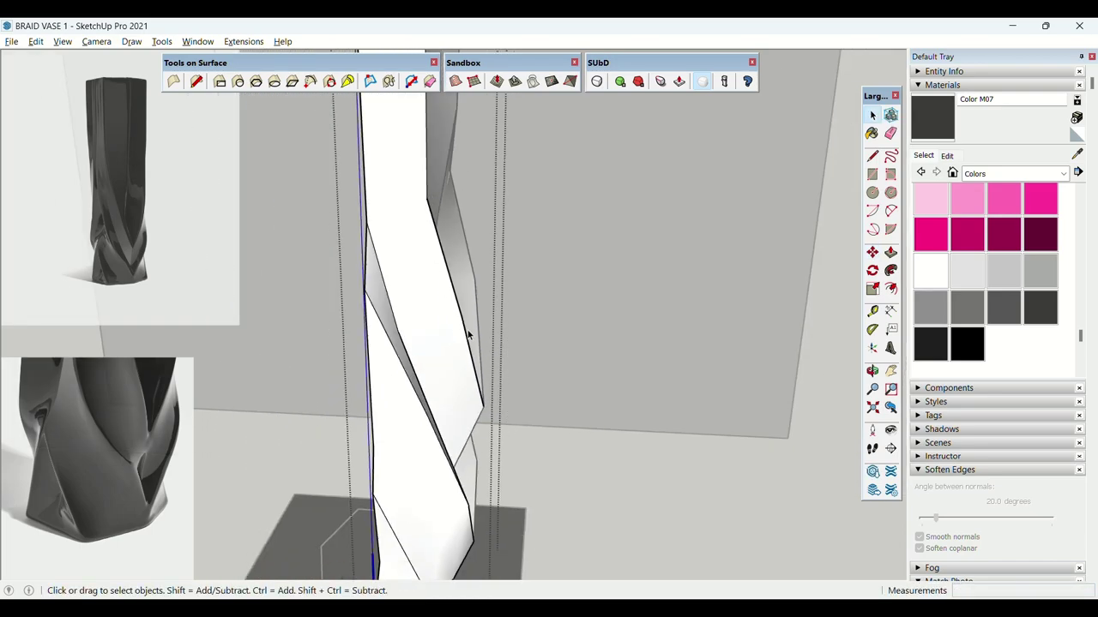
Nudge the bend on the strand's outer edge about 7 mm and pull the corner below it inward about 65 mm along the red axis.
middle_drag(481, 319, 451, 308)
scroll(458, 310, up, 3)
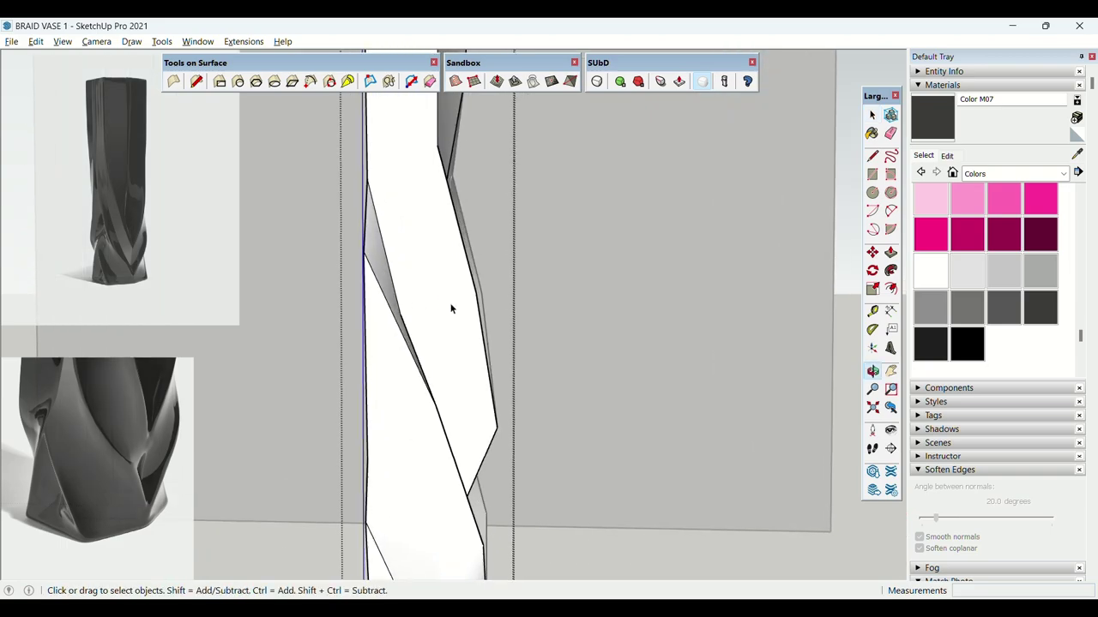
key(m)
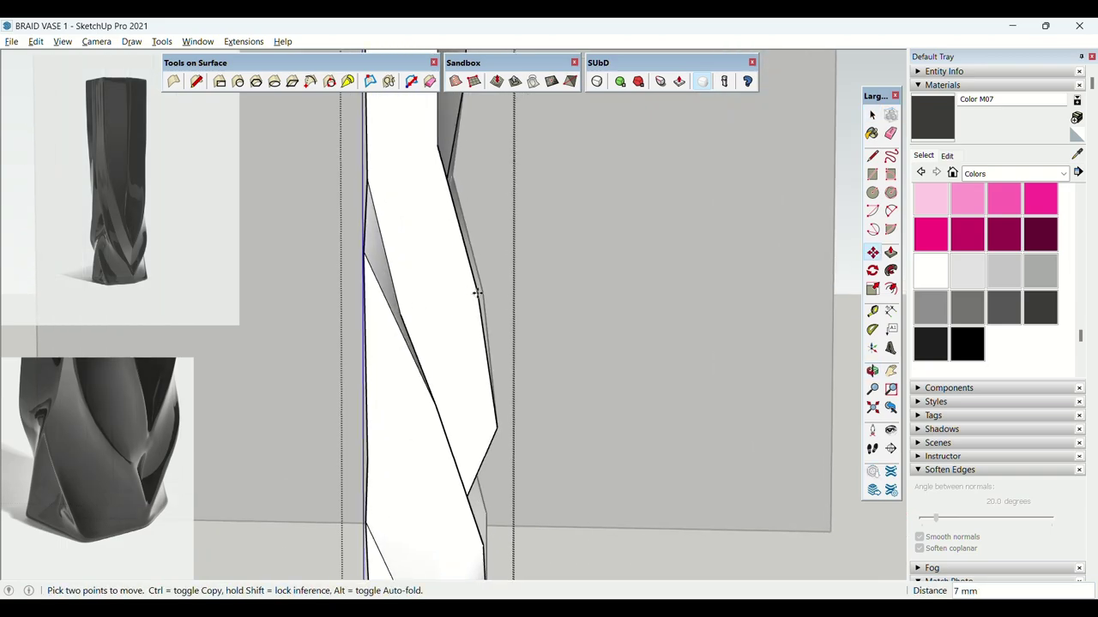
scroll(498, 429, up, 3)
click(494, 425)
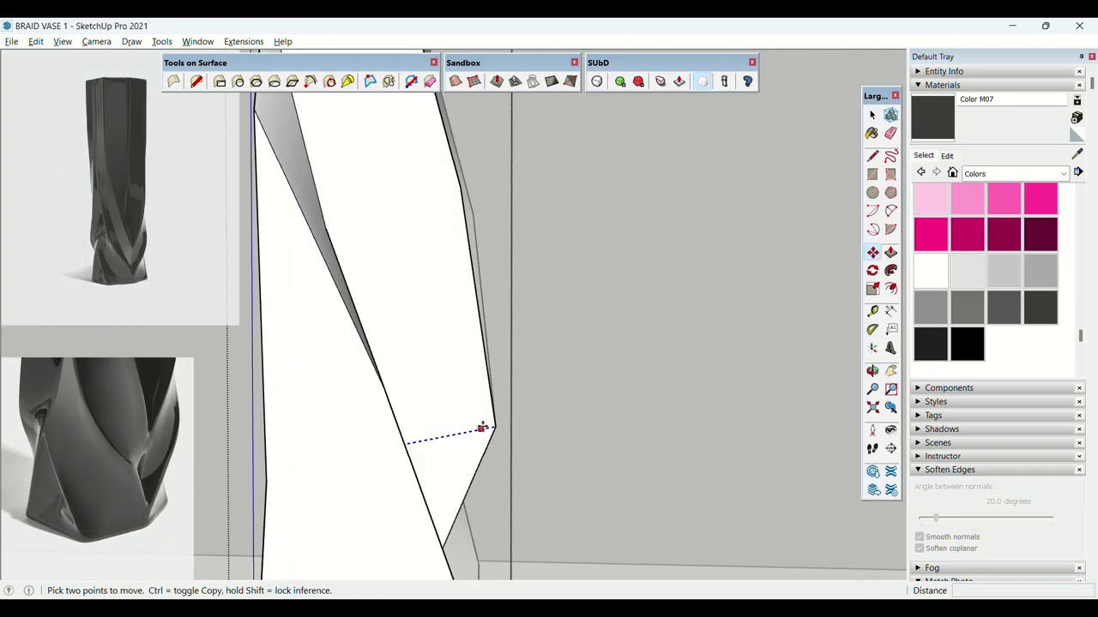
scroll(478, 428, down, 2)
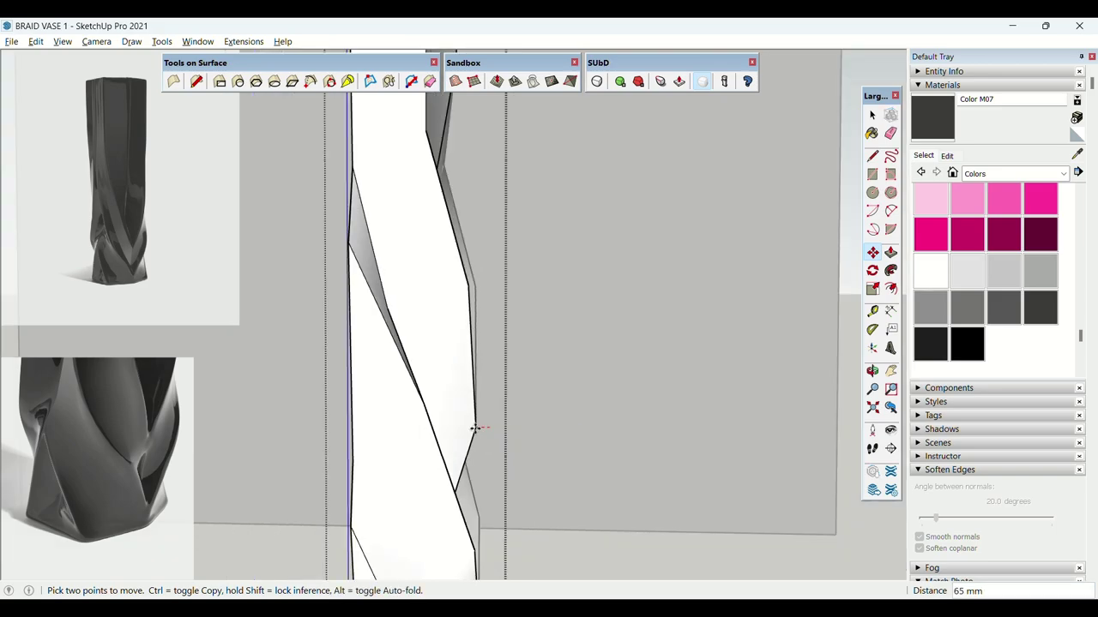
click(480, 429)
Lower the crossing strand's outer corner point at the seam about 112 mm along the blue axis.
scroll(479, 428, down, 3)
middle_drag(448, 316, 343, 330)
key(space)
scroll(388, 473, up, 2)
scroll(416, 348, up, 2)
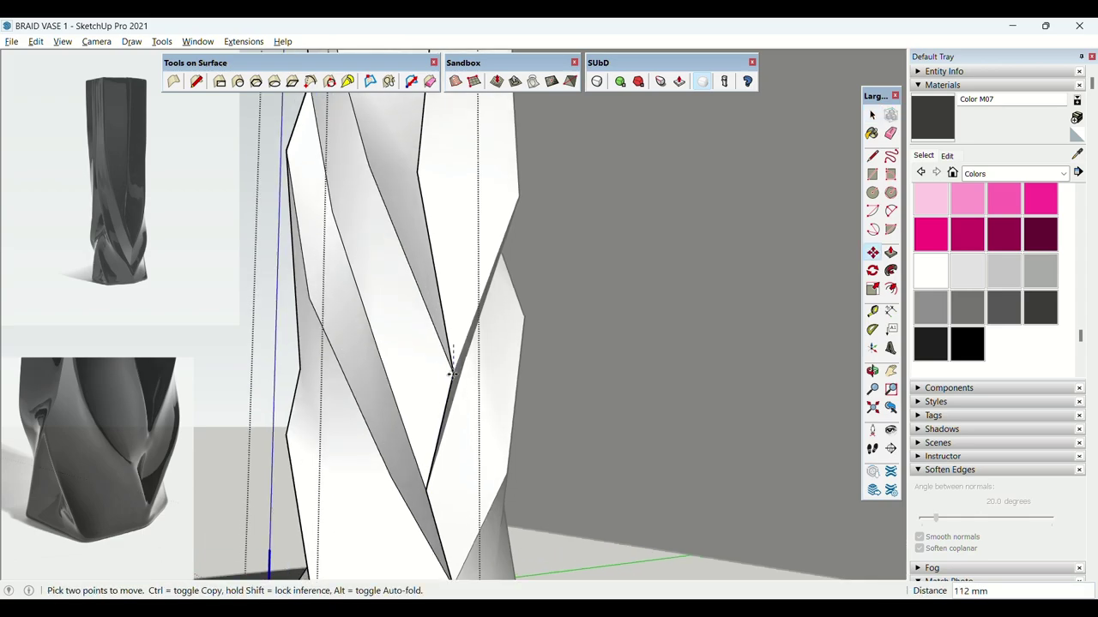
click(453, 374)
key(space)
Lower the strand's crossing point beneath that corner slightly along the seam.
scroll(477, 283, down, 3)
middle_drag(480, 277, 423, 334)
scroll(429, 407, up, 4)
key(m)
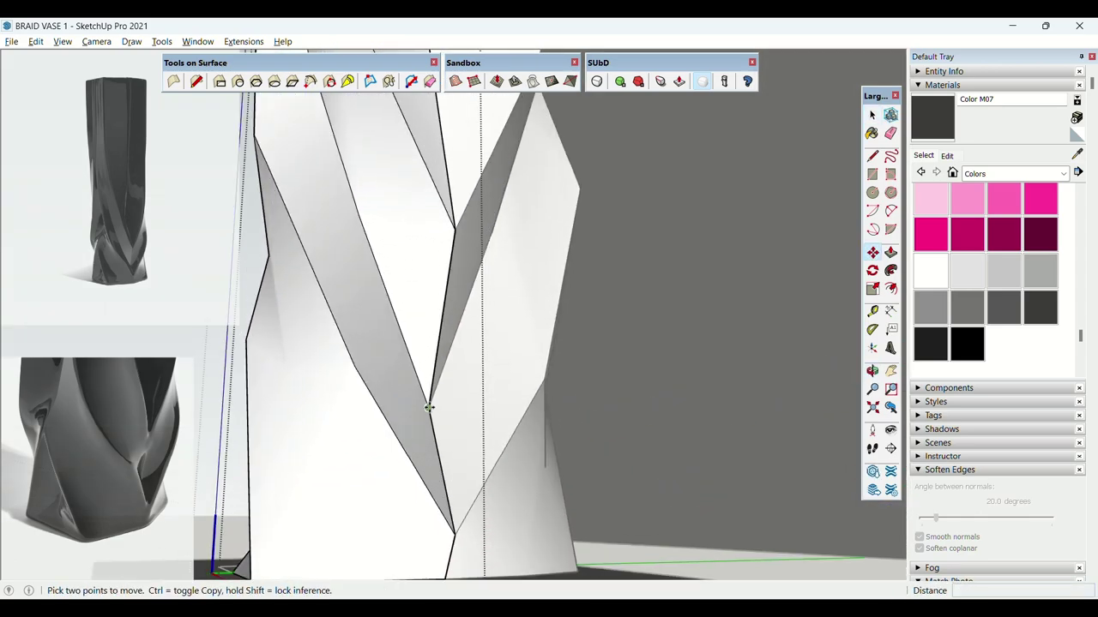
click(429, 407)
click(430, 428)
key(space)
Select the outer border edges of the upper face and offset them about 25 mm inward with the Tools on Surface Offset.
scroll(438, 428, down, 3)
middle_drag(446, 427, 510, 453)
scroll(469, 510, down, 3)
scroll(411, 343, up, 3)
middle_drag(411, 343, 446, 313)
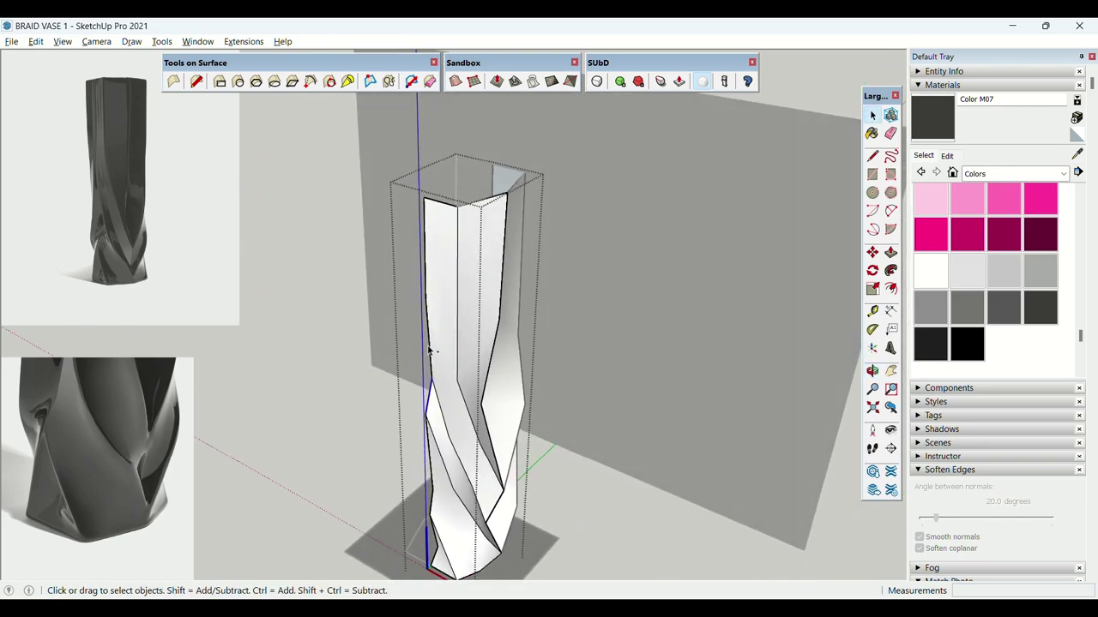
scroll(426, 258, up, 2)
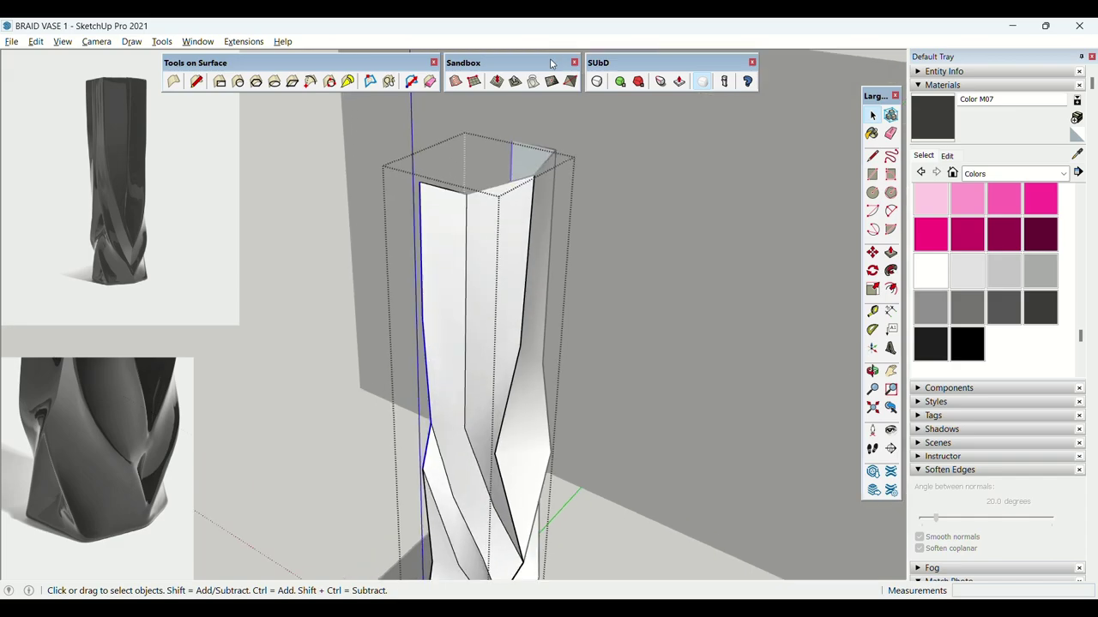
click(370, 82)
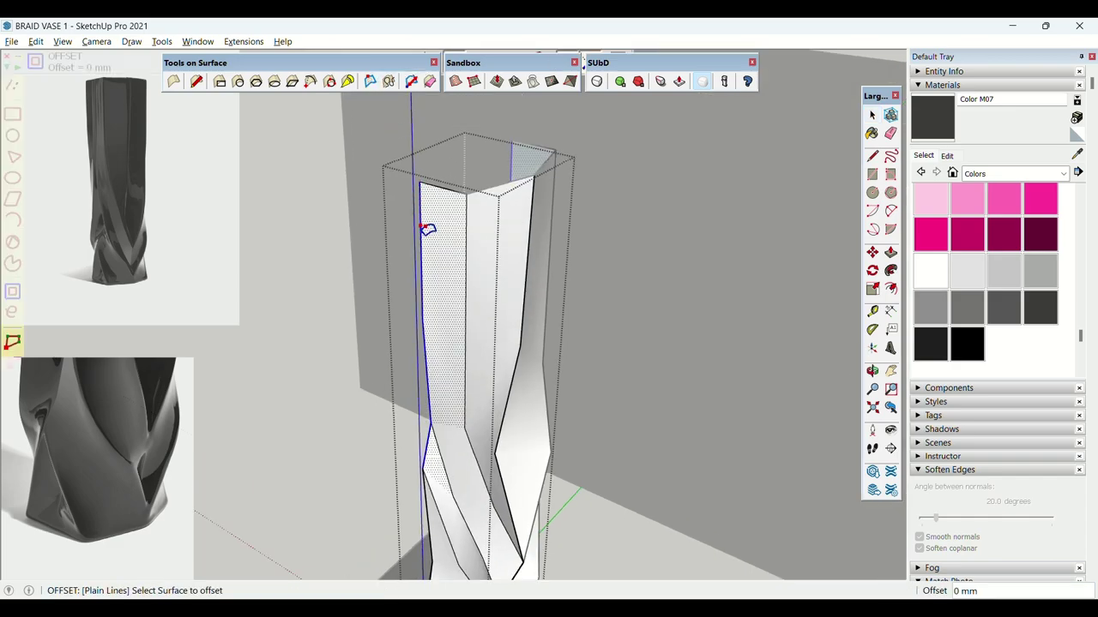
scroll(419, 215, up, 3)
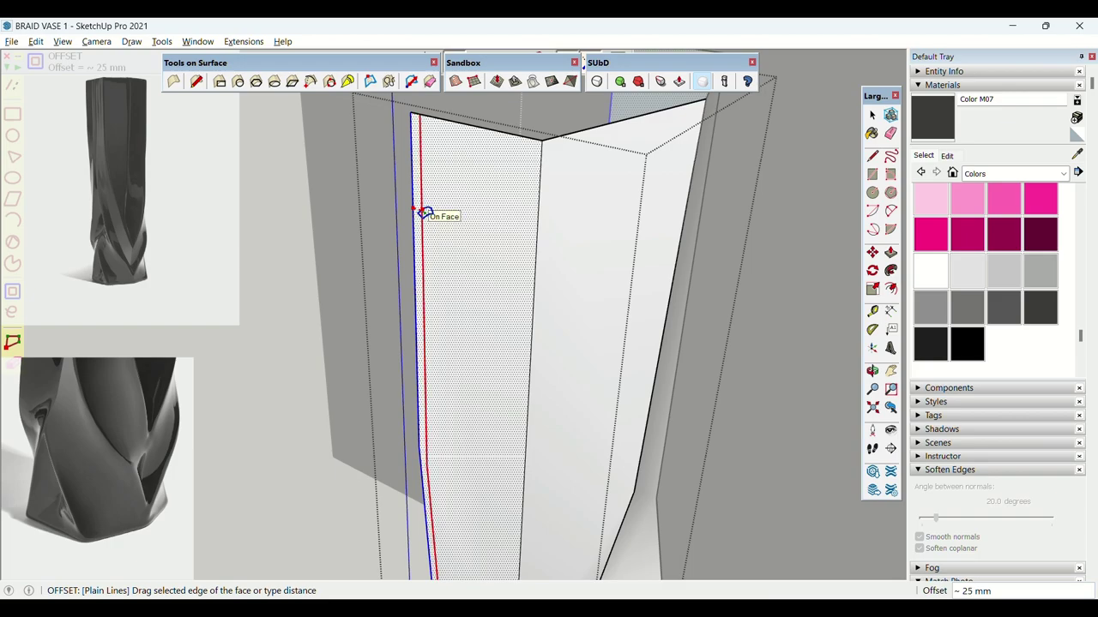
click(422, 211)
Select the seam-side border edges down to the strand crossing and offset them about 28 mm along the surface.
middle_drag(622, 185, 532, 169)
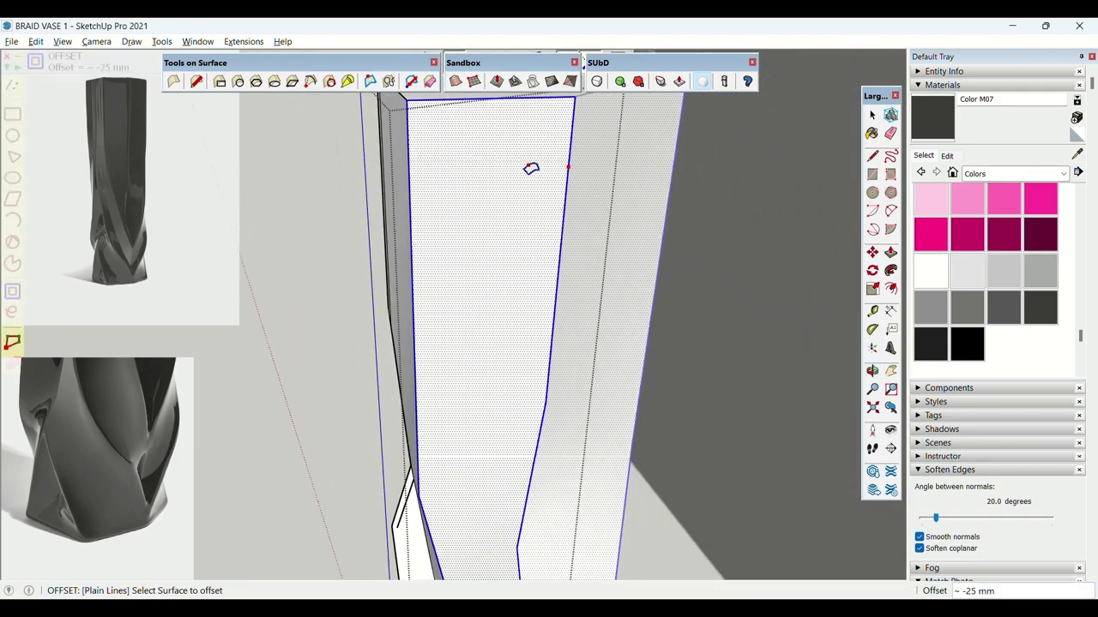
scroll(532, 169, down, 3)
key(space)
click(552, 212)
shift+middle_drag(553, 213, 482, 122)
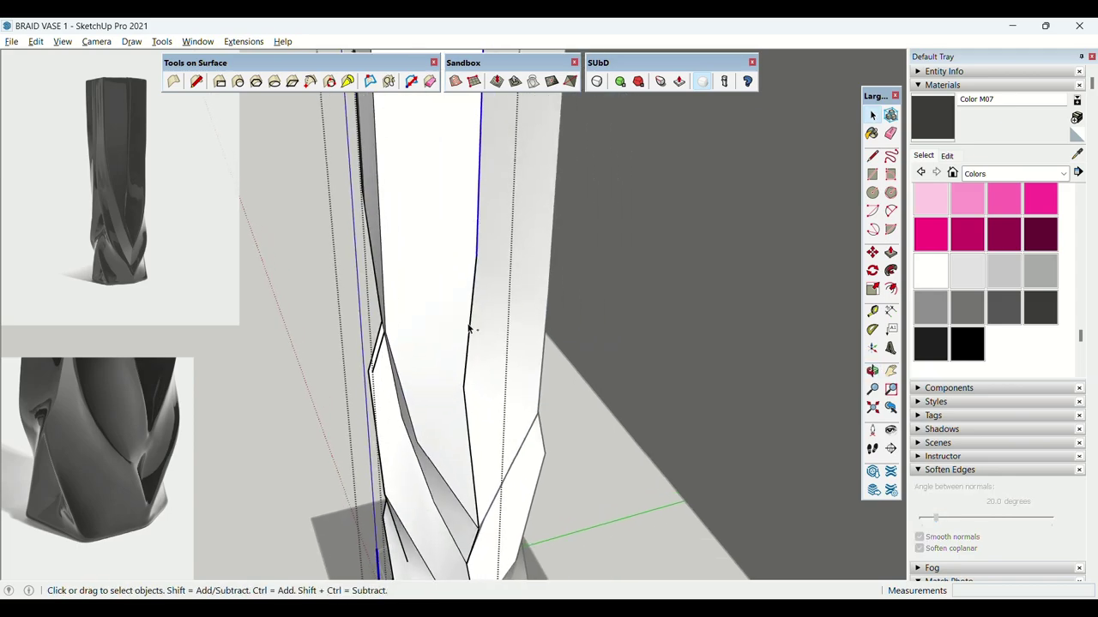
click(464, 415)
click(464, 393)
middle_drag(453, 273, 474, 294)
click(370, 81)
scroll(521, 217, up, 1)
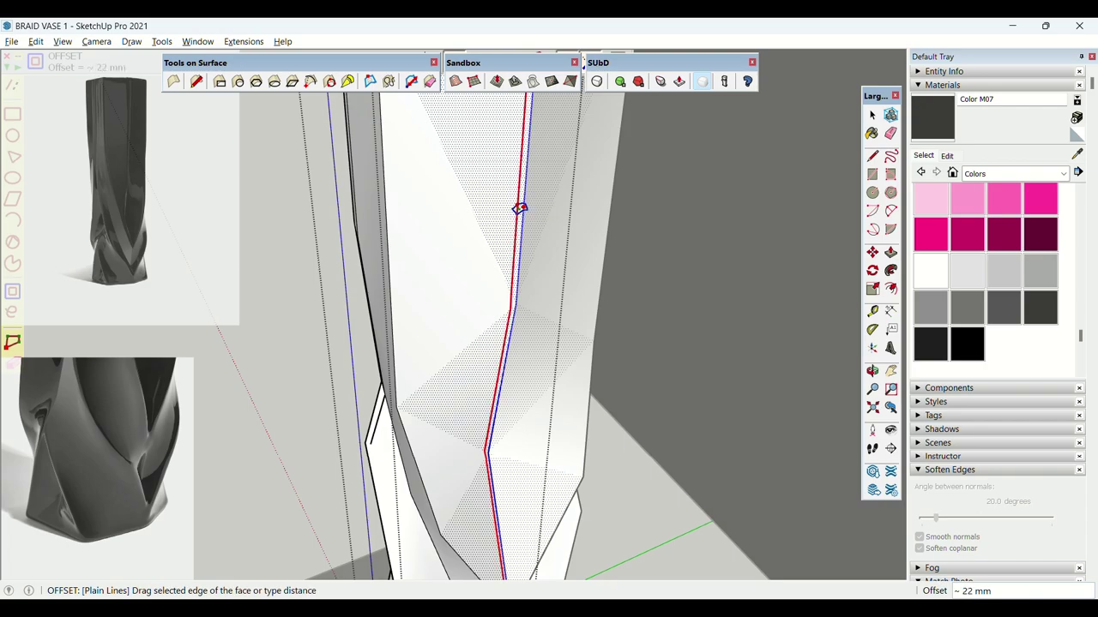
scroll(520, 208, up, 1)
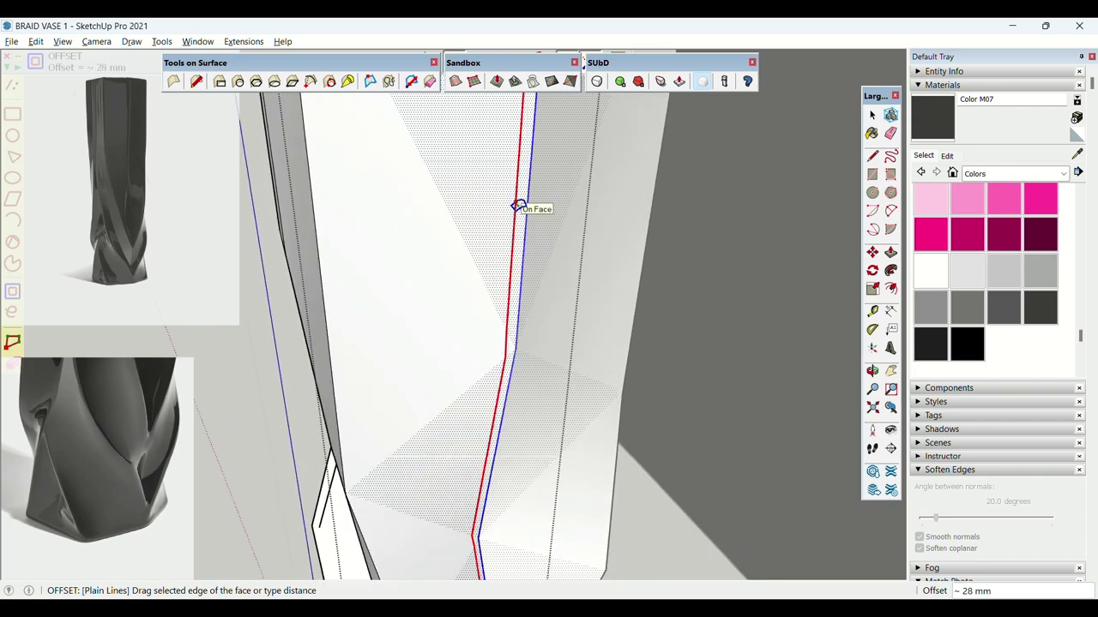
click(519, 204)
key(space)
scroll(463, 249, down, 3)
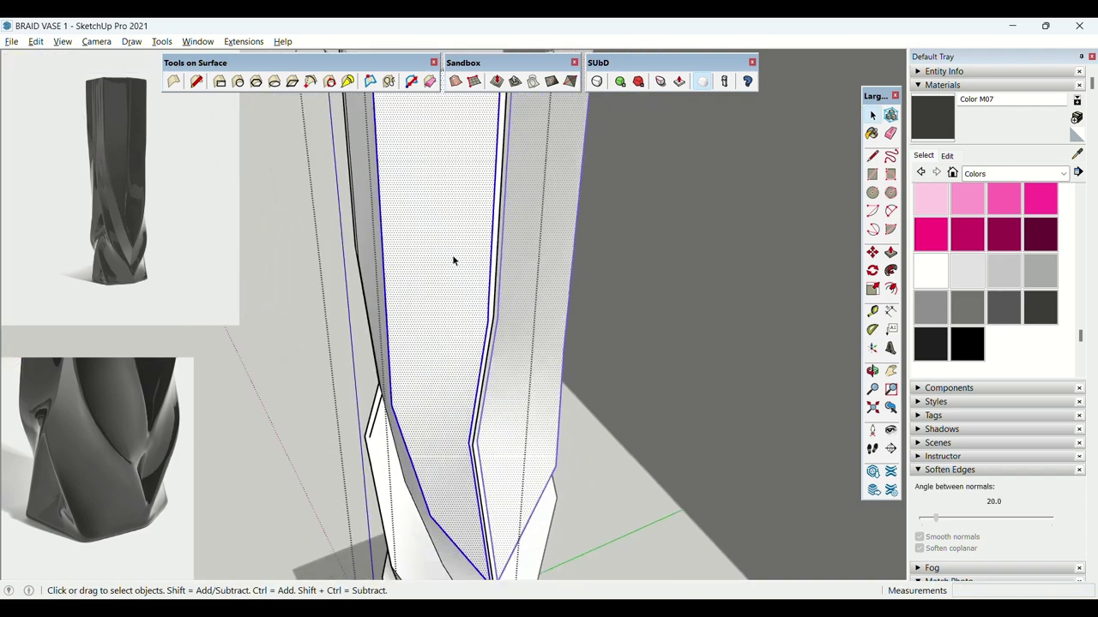
Draw a line about 276 mm long from the border edge's crossing to the outer corner and erase the leftover offset edge.
middle_drag(453, 258, 486, 261)
scroll(451, 415, up, 6)
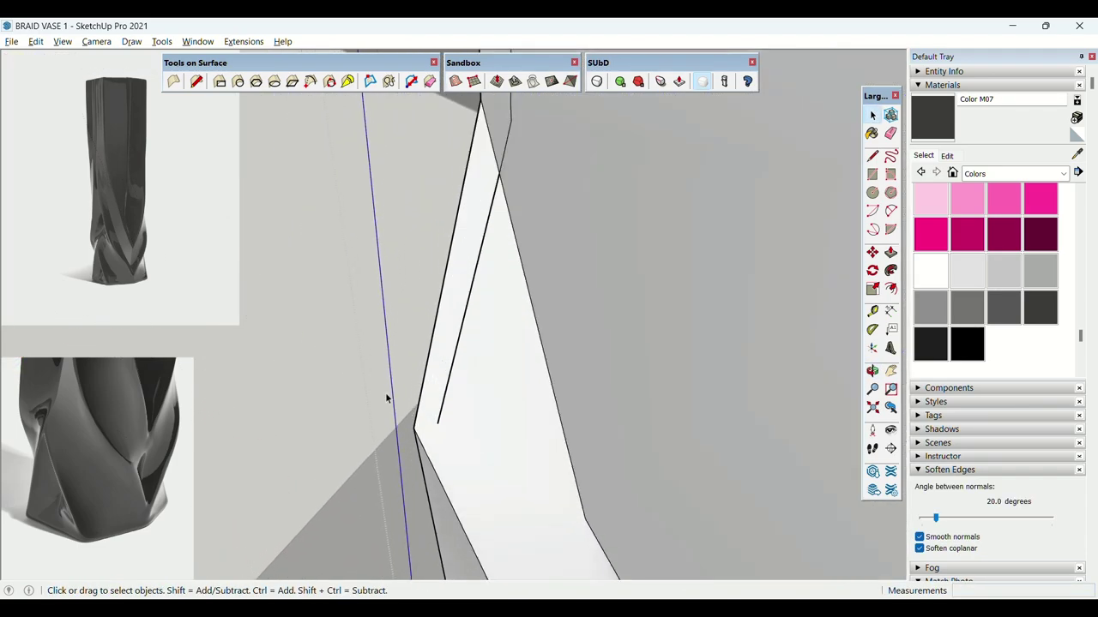
click(499, 173)
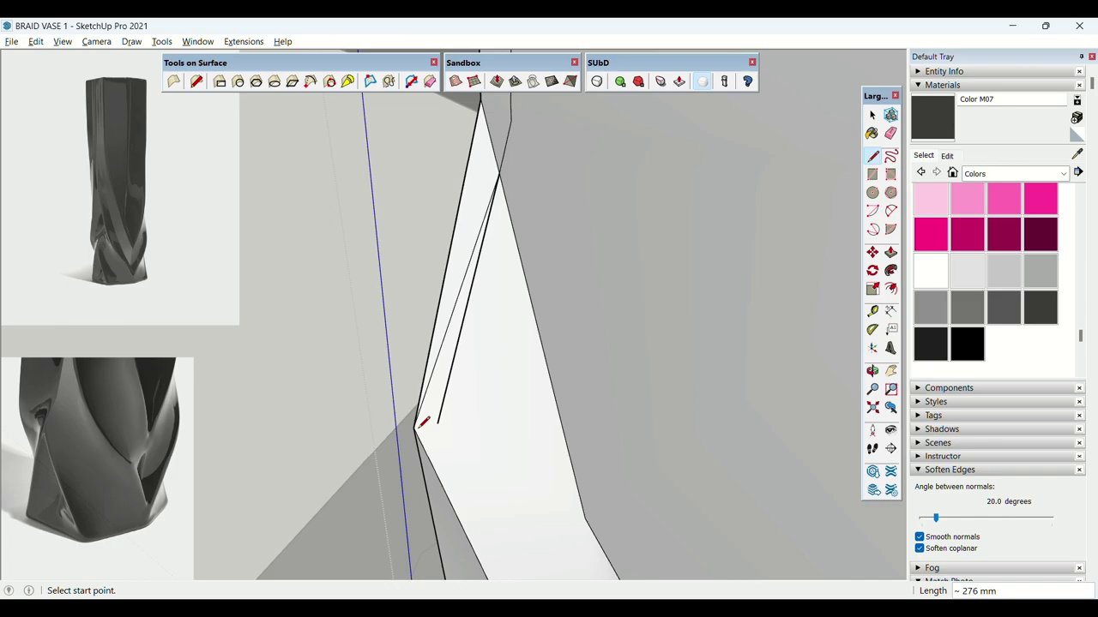
key(space)
scroll(429, 420, down, 3)
key(e)
click(439, 399)
Try to draw a line about 878 mm long from the lower strand crossing up to the bend of the seam's offset edge.
scroll(455, 386, down, 3)
mouse_move(511, 333)
middle_down()
mouse_move(539, 355)
mouse_move(484, 457)
mouse_move(462, 454)
middle_up()
scroll(484, 457, up, 2)
scroll(464, 426, down, 2)
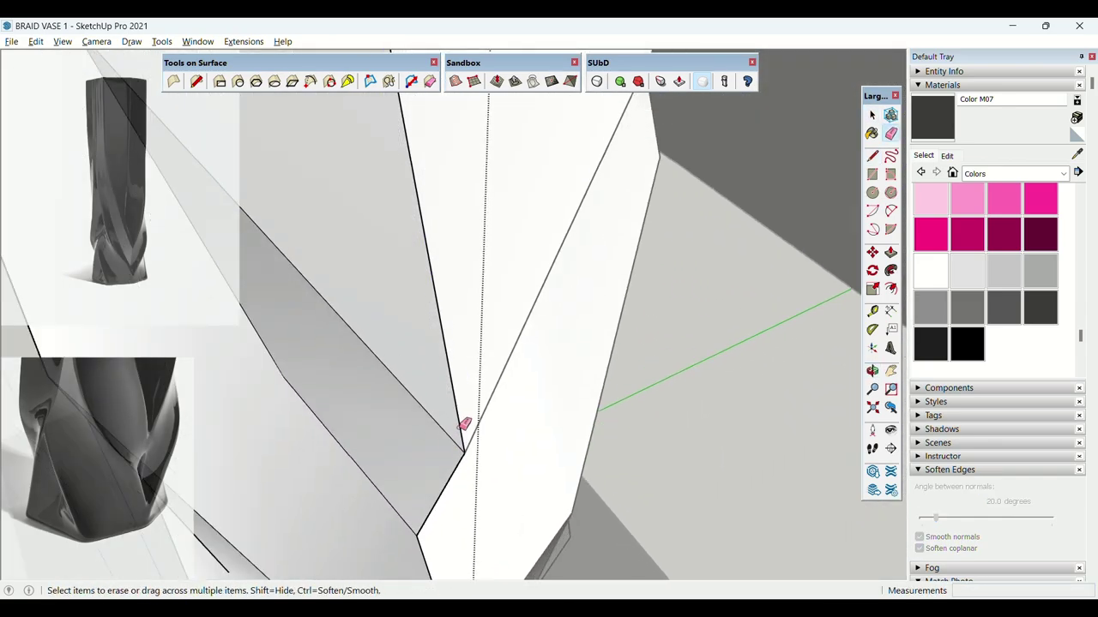
key(l)
click(466, 449)
shift+middle_drag(412, 185, 431, 320)
scroll(431, 322, down, 2)
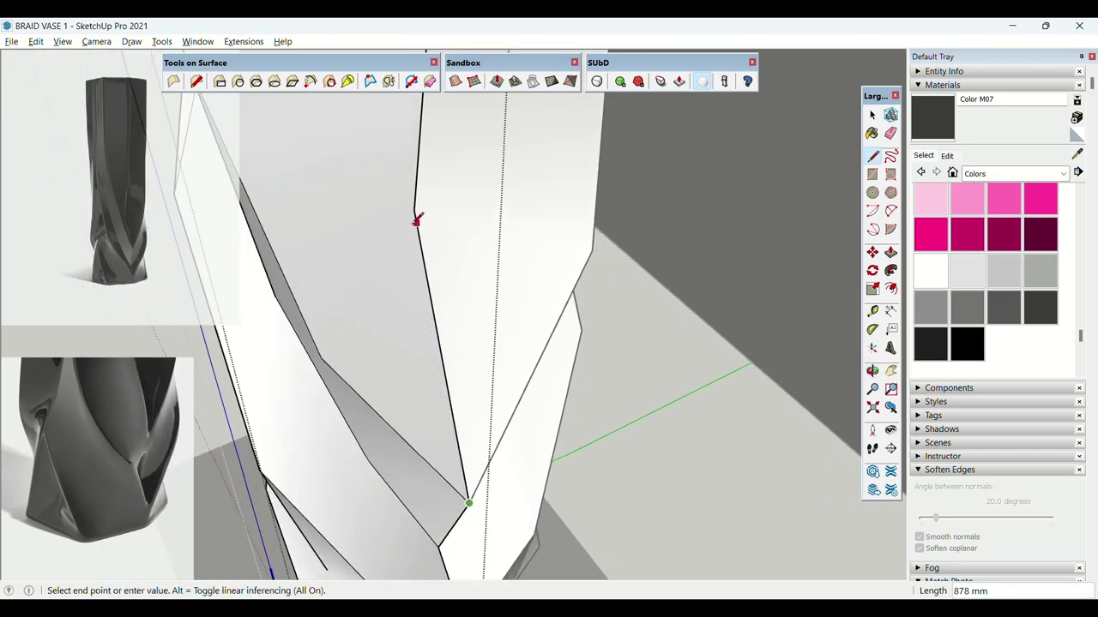
click(417, 221)
scroll(413, 224, down, 3)
key(space)
scroll(410, 283, up, 3)
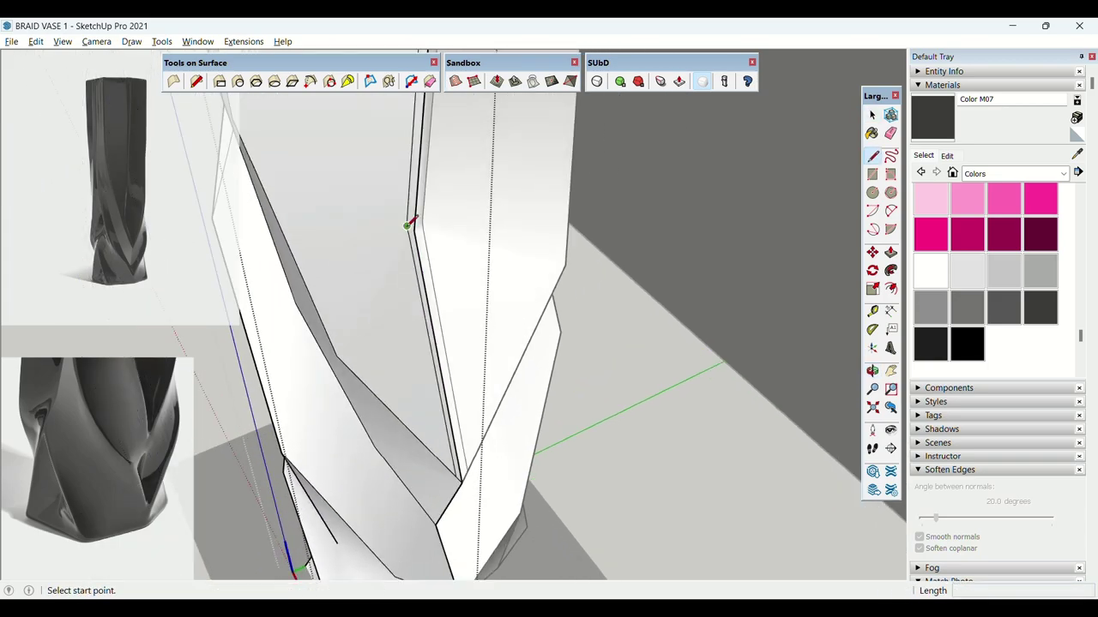
Try to erase the lower part of the offset edge beside the seam.
scroll(440, 458, up, 2)
key(space)
scroll(447, 407, up, 1)
key(e)
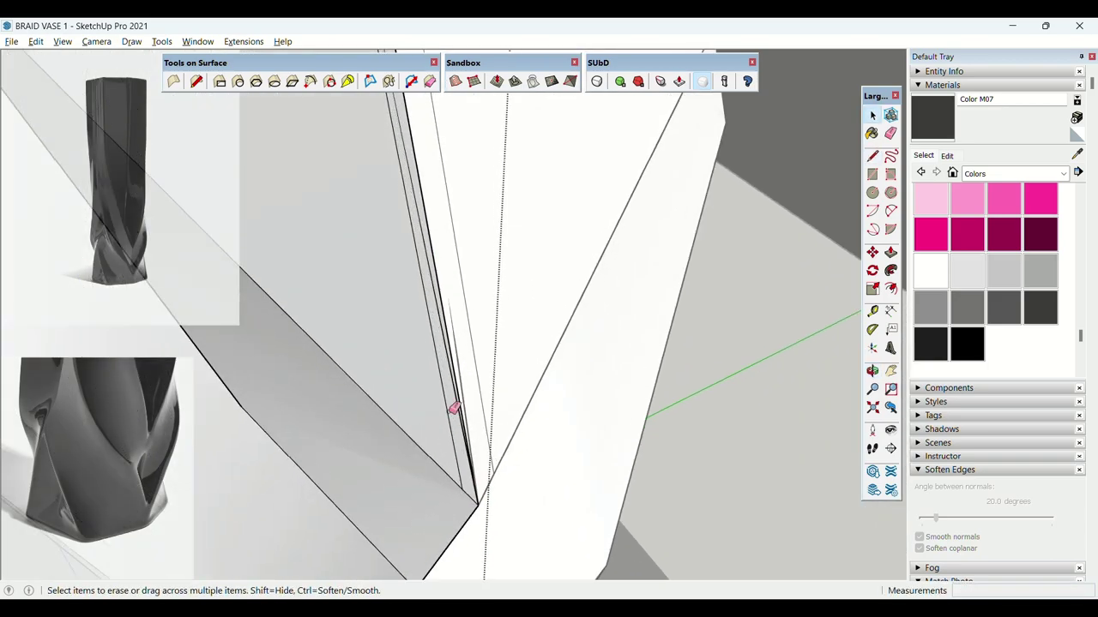
scroll(441, 408, down, 3)
key(space)
key(e)
click(444, 410)
scroll(441, 410, down, 2)
key(space)
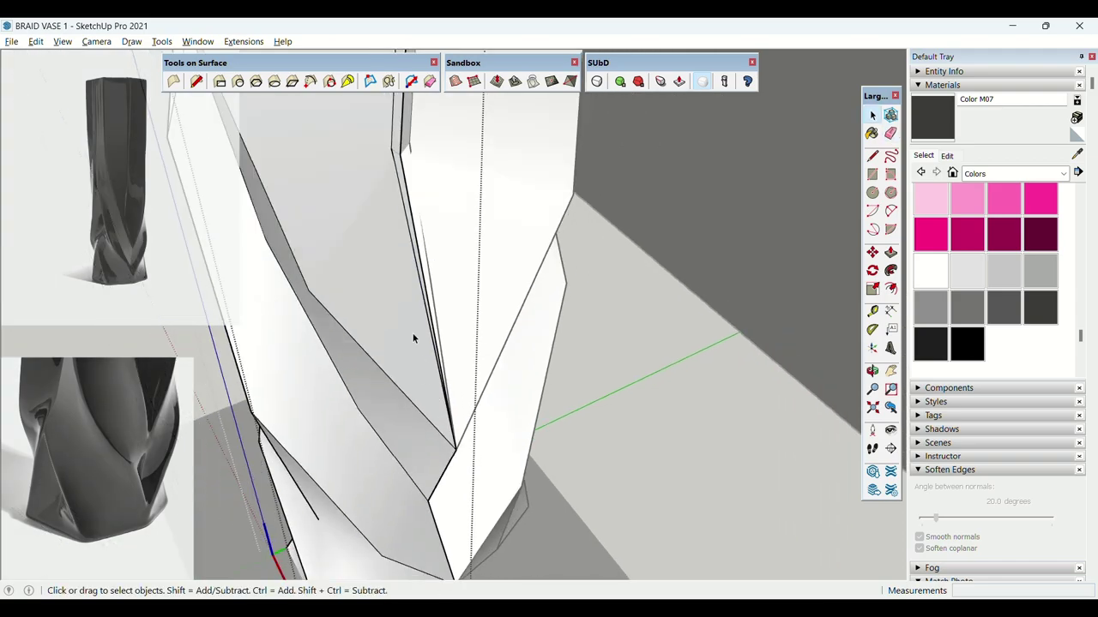
Undo the added seam line and the erased offset edge, and show the hidden geometry.
click(414, 334)
mouse_move(414, 335)
middle_down()
mouse_move(333, 318)
mouse_move(400, 388)
mouse_move(451, 365)
middle_up()
key(space)
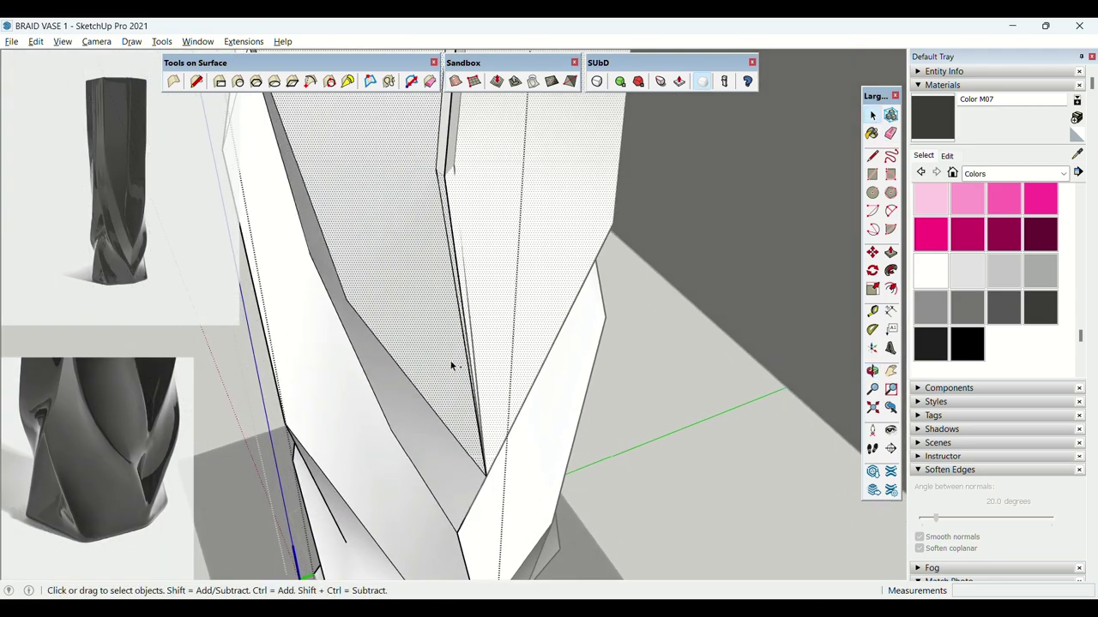
key(ctrl+z)
key(alt+h)
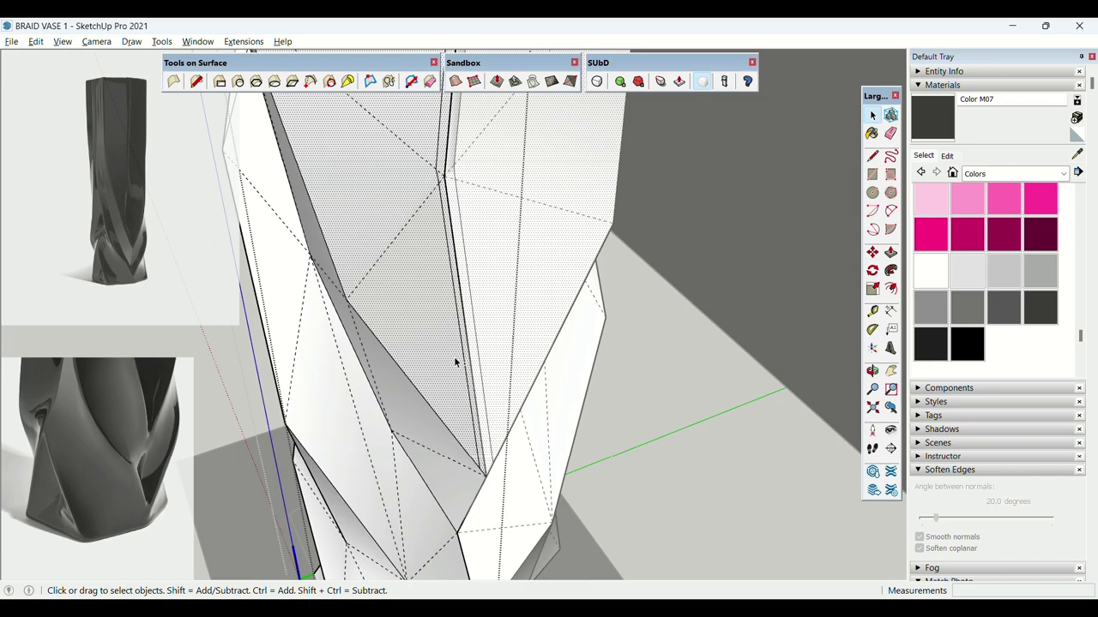
scroll(443, 177, up, 2)
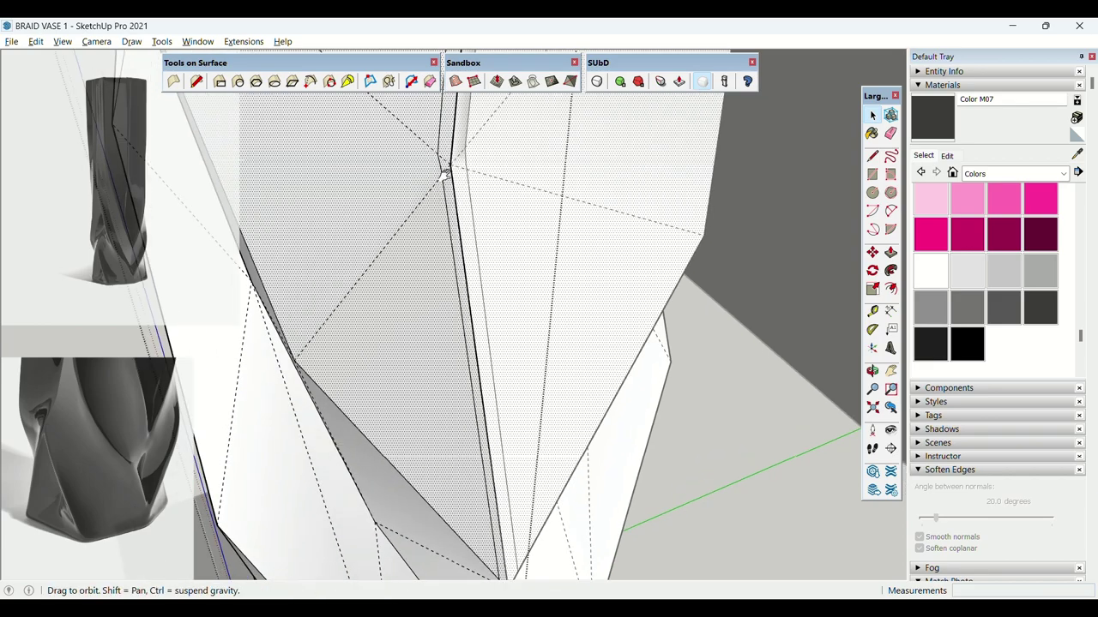
Explode the offset curve beside the seam and draw a line about 902 mm long from below its bend to the strand crossing.
middle_drag(445, 172, 447, 165)
click(461, 180)
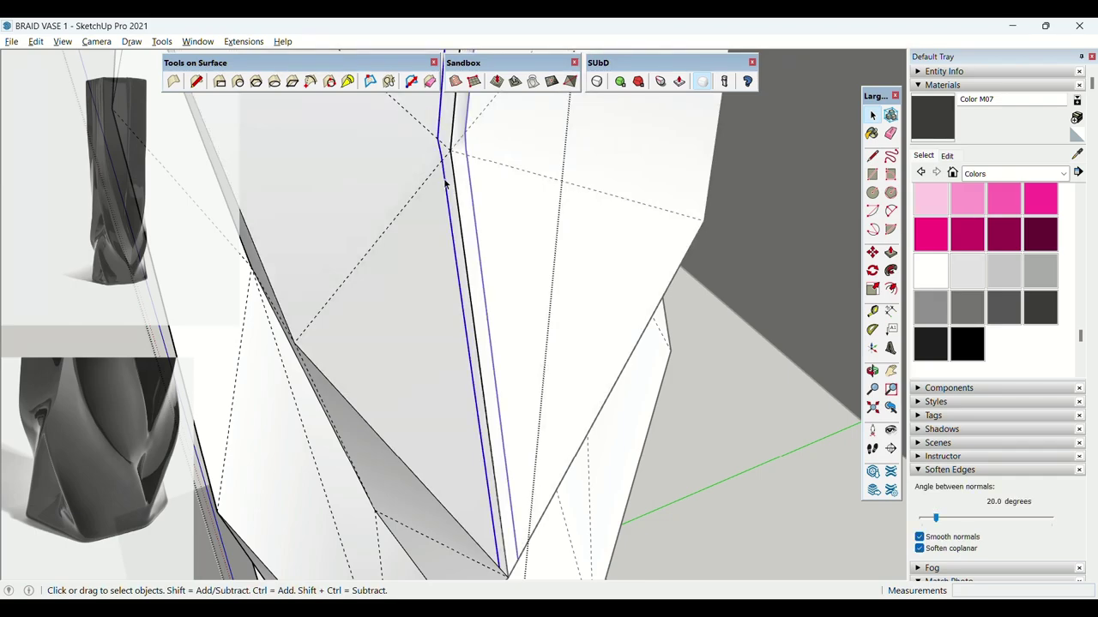
right_click(445, 182)
click(490, 270)
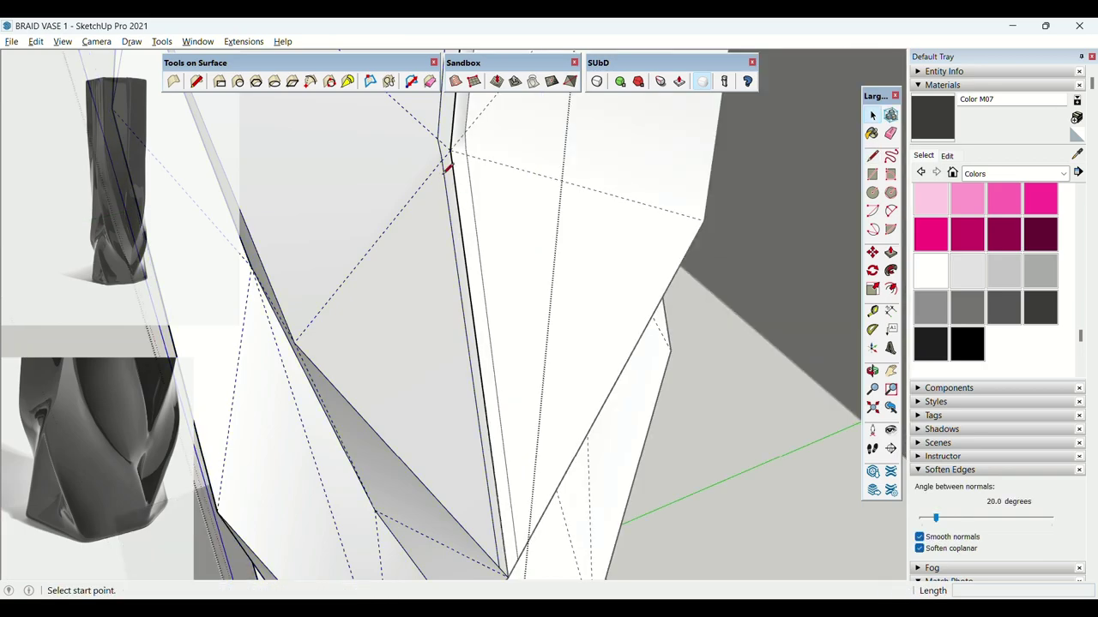
click(442, 160)
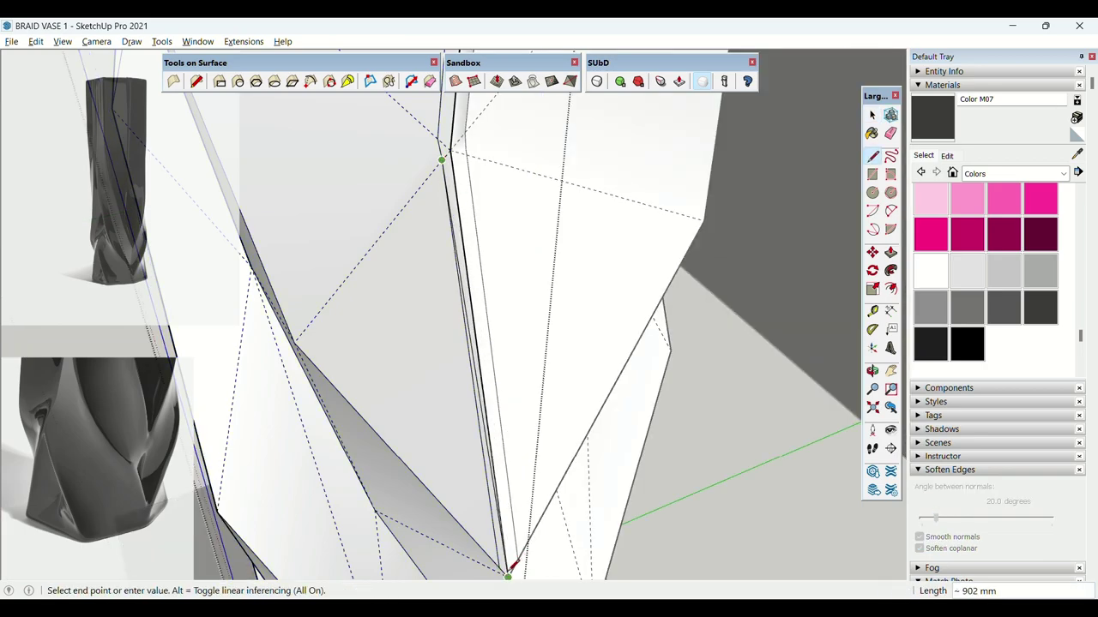
click(508, 575)
key(space)
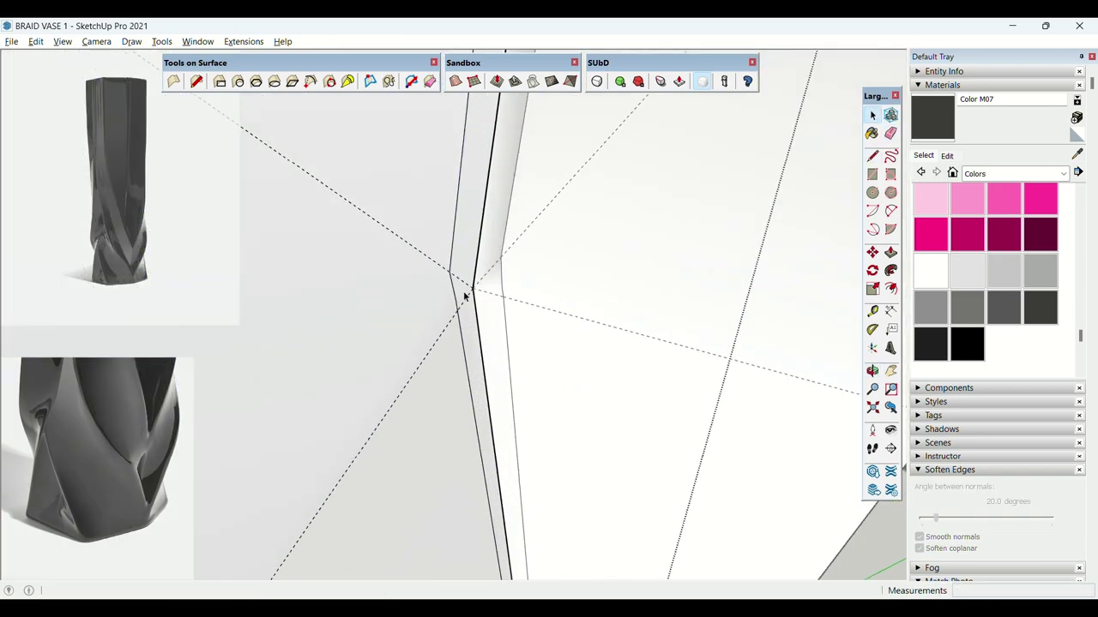
Select the central seam edges from the crossing to the rim and move them about 96 mm inward along the red axis.
scroll(465, 295, up, 3)
mouse_move(463, 296)
middle_down()
mouse_move(451, 302)
mouse_move(460, 333)
mouse_move(488, 336)
mouse_move(428, 314)
mouse_move(407, 249)
mouse_move(632, 211)
mouse_move(703, 169)
mouse_move(499, 194)
middle_up()
scroll(464, 334, down, 3)
scroll(466, 333, down, 3)
scroll(478, 338, up, 2)
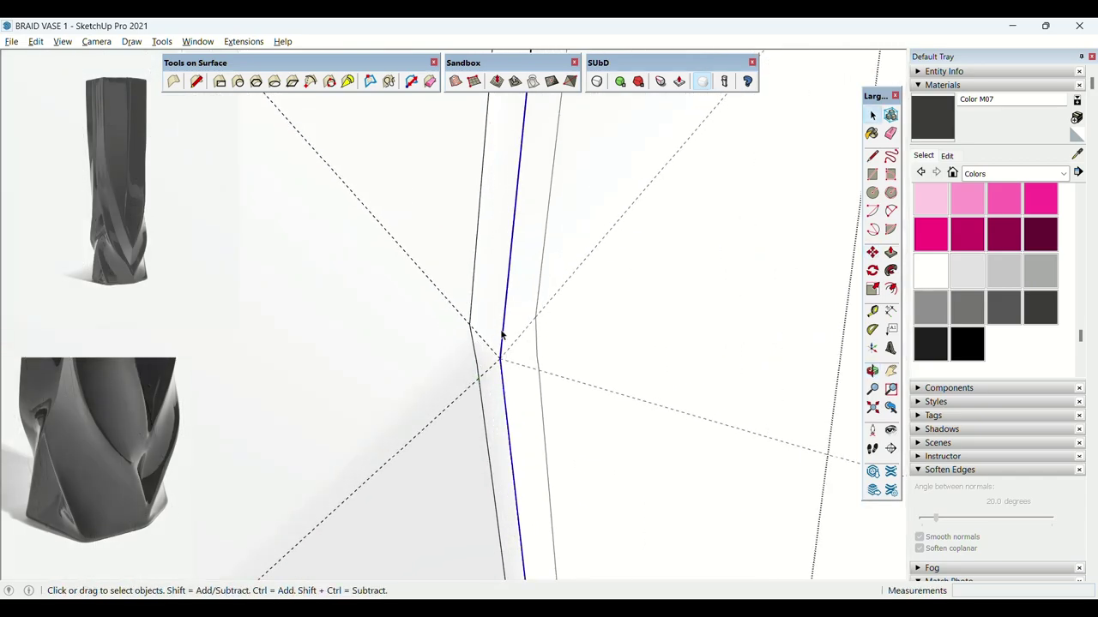
scroll(502, 334, down, 6)
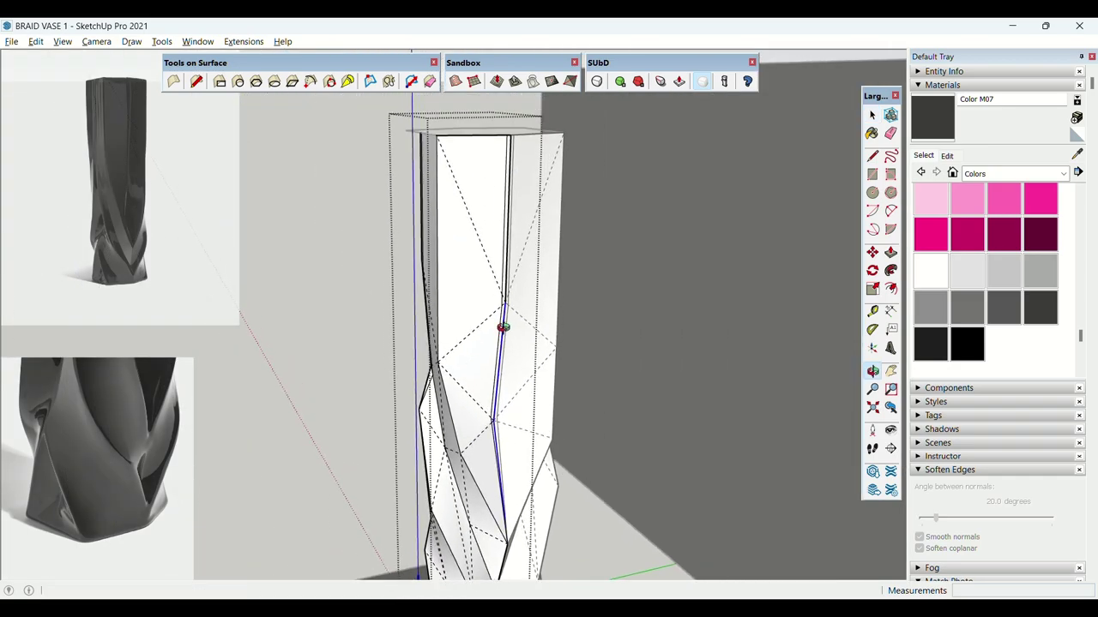
scroll(509, 298, up, 3)
shift+click(507, 291)
scroll(507, 288, down, 2)
middle_drag(507, 176, 532, 377)
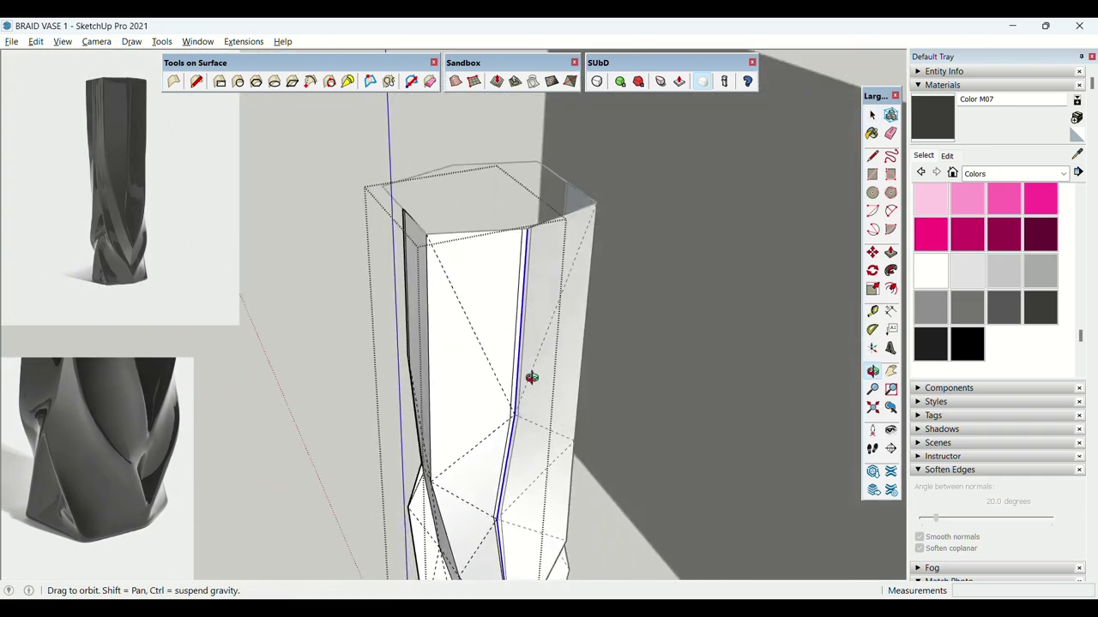
scroll(518, 243, up, 2)
click(533, 233)
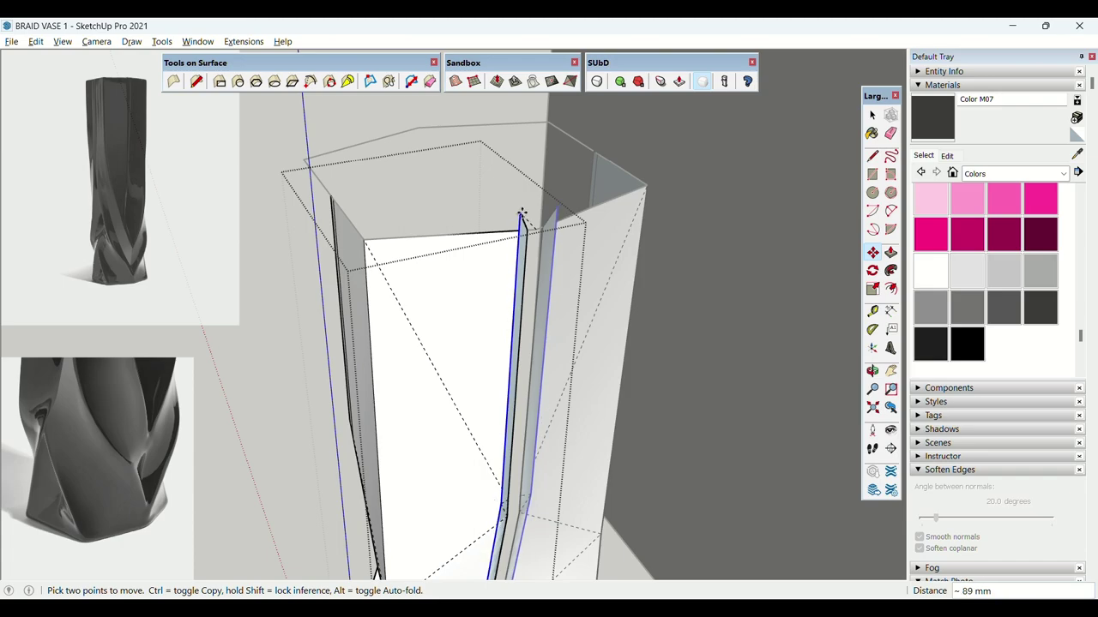
scroll(513, 214, down, 2)
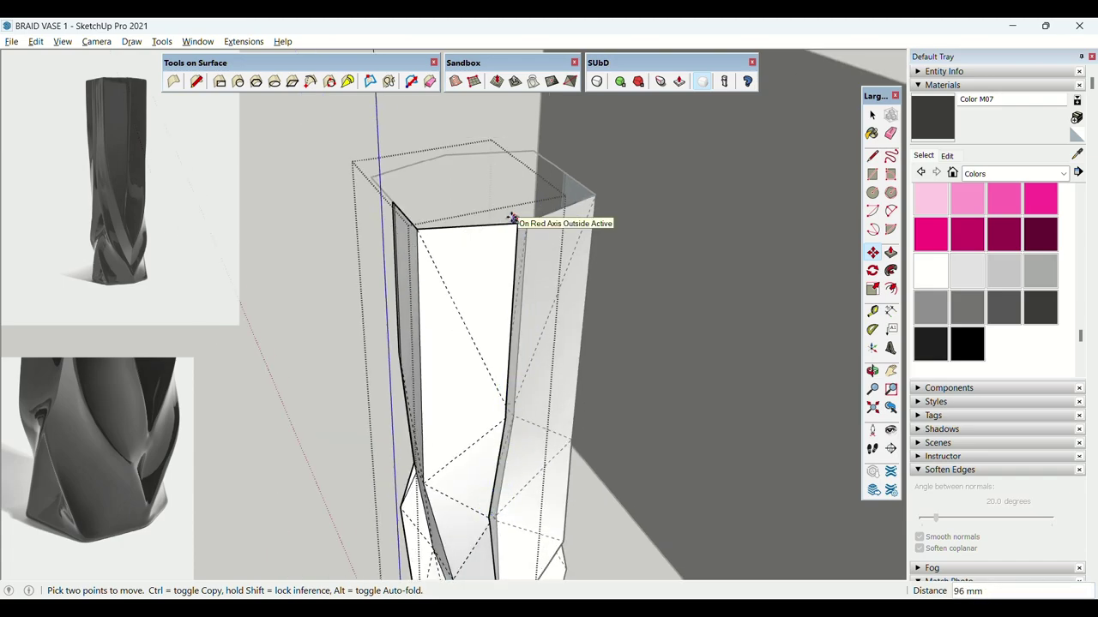
key(Return)
Move the seam edges on the adjacent side about 121 mm inward along the green axis and close the component.
middle_drag(515, 220, 509, 274)
key(space)
scroll(531, 401, up, 2)
scroll(470, 256, up, 2)
key(m)
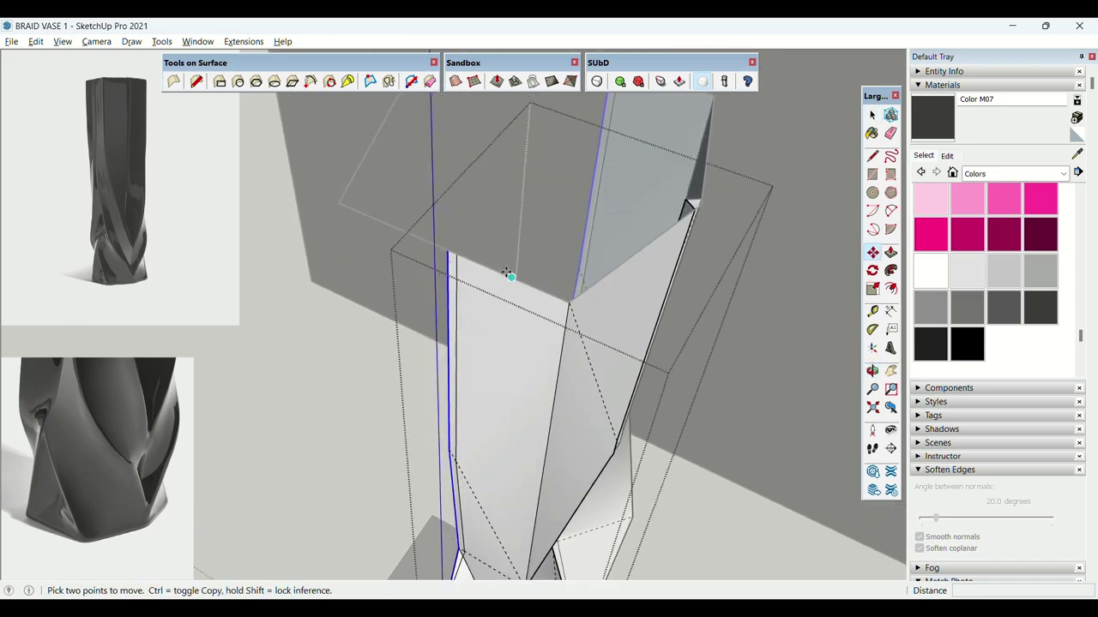
click(442, 256)
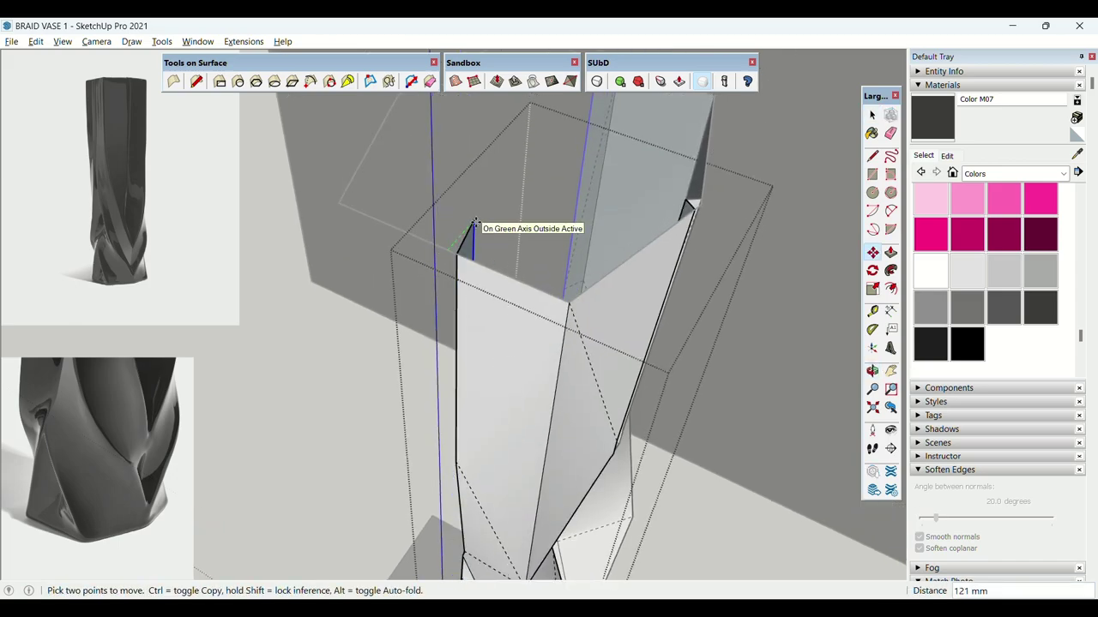
click(475, 223)
key(space)
scroll(478, 232, down, 5)
middle_drag(488, 283, 433, 245)
click(360, 249)
middle_drag(360, 249, 363, 162)
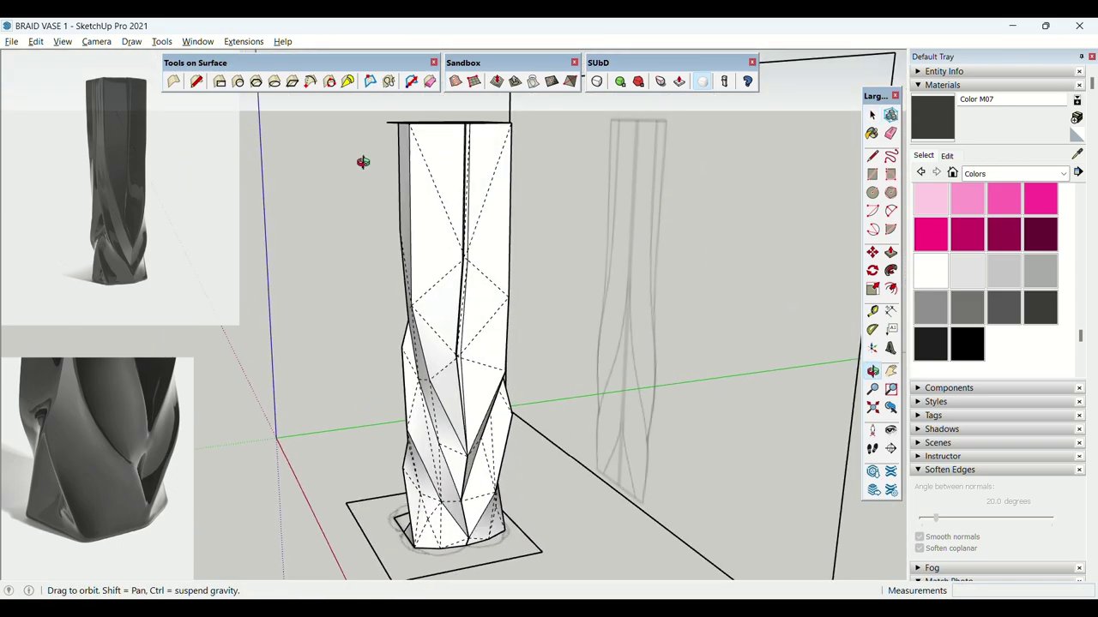
Select the vase components and subdivide them with SUbD to check the smoothed form from several angles.
middle_drag(463, 273, 426, 300)
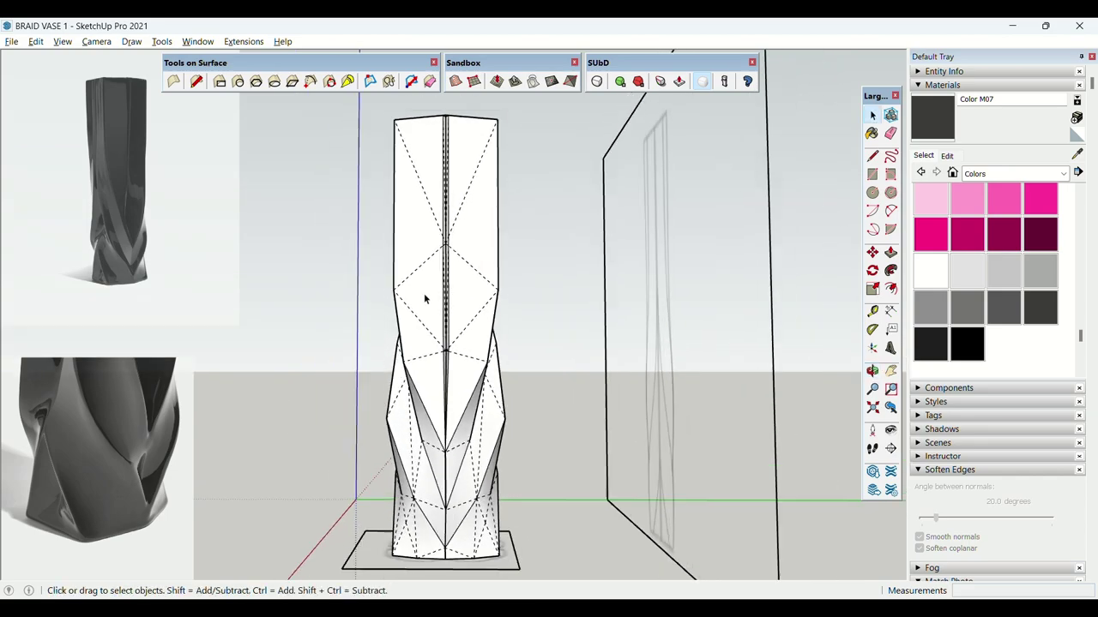
click(468, 304)
click(422, 295)
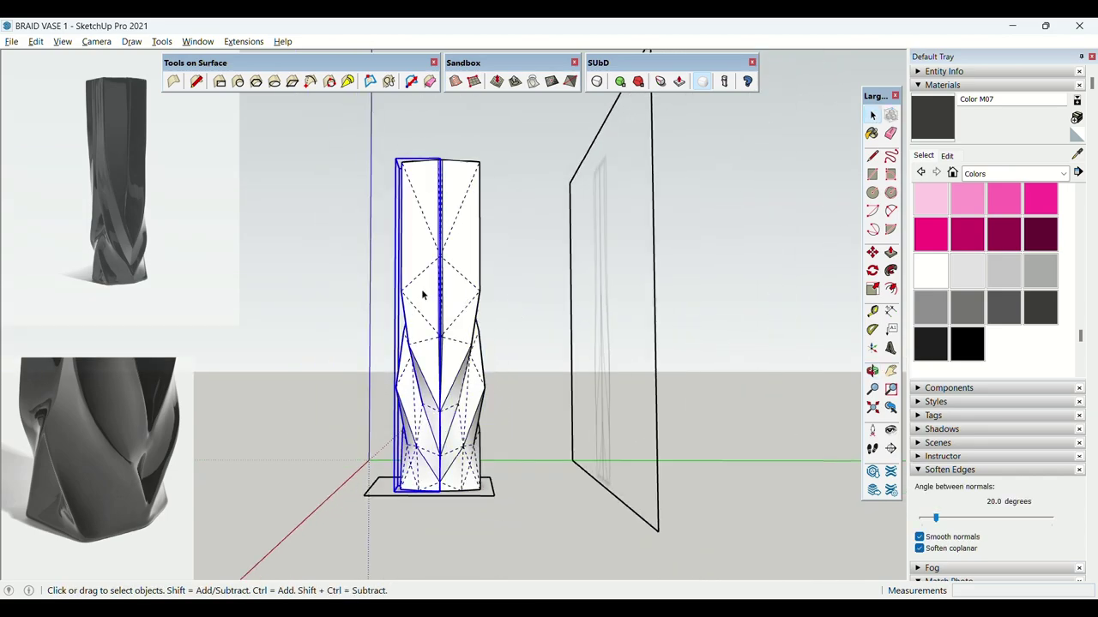
click(600, 82)
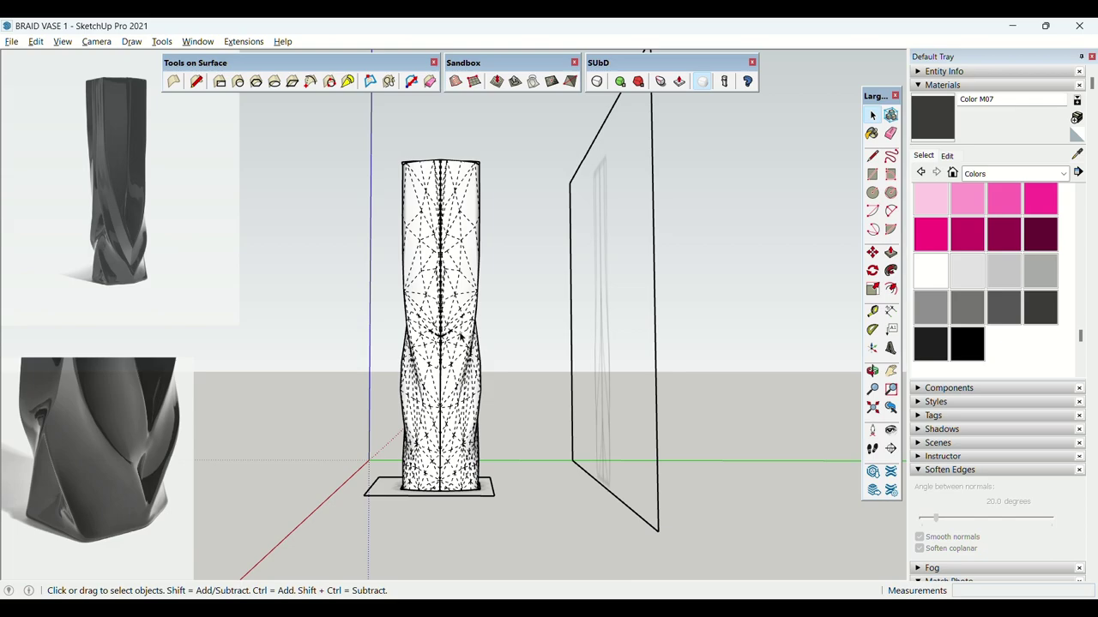
middle_drag(461, 338, 391, 472)
scroll(499, 378, up, 2)
scroll(471, 472, up, 2)
middle_drag(471, 473, 243, 284)
scroll(535, 338, down, 3)
scroll(464, 435, down, 3)
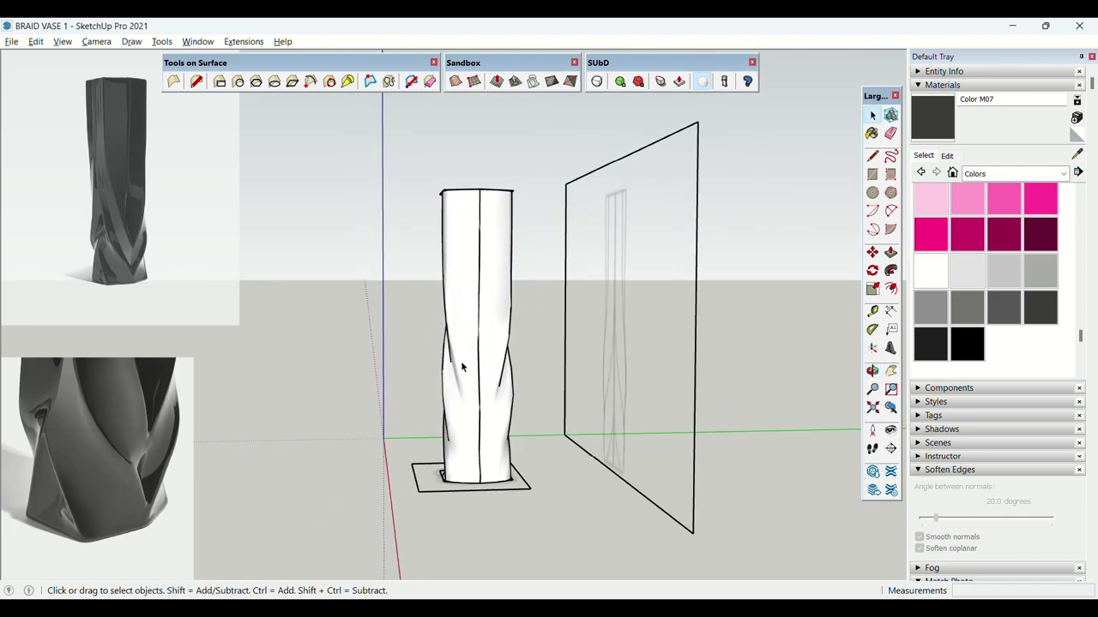
Move the outer corner point of the crossing strand about 103 mm outward in the unsmoothed model.
scroll(461, 366, up, 2)
middle_drag(460, 364, 765, 381)
scroll(515, 400, up, 4)
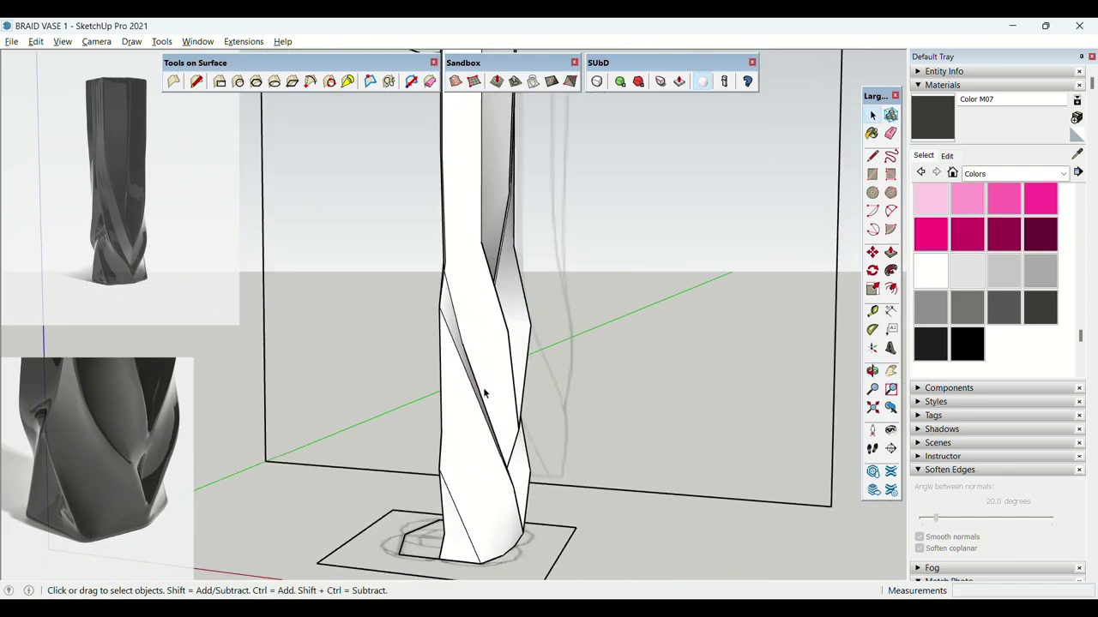
middle_drag(488, 392, 540, 363)
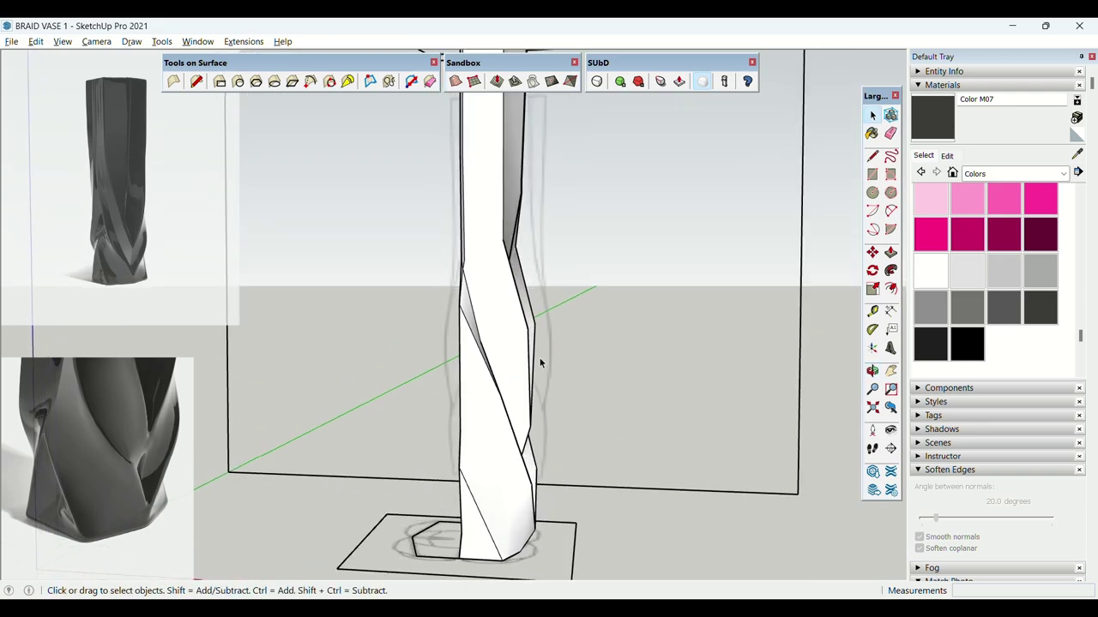
scroll(519, 321, up, 4)
key(m)
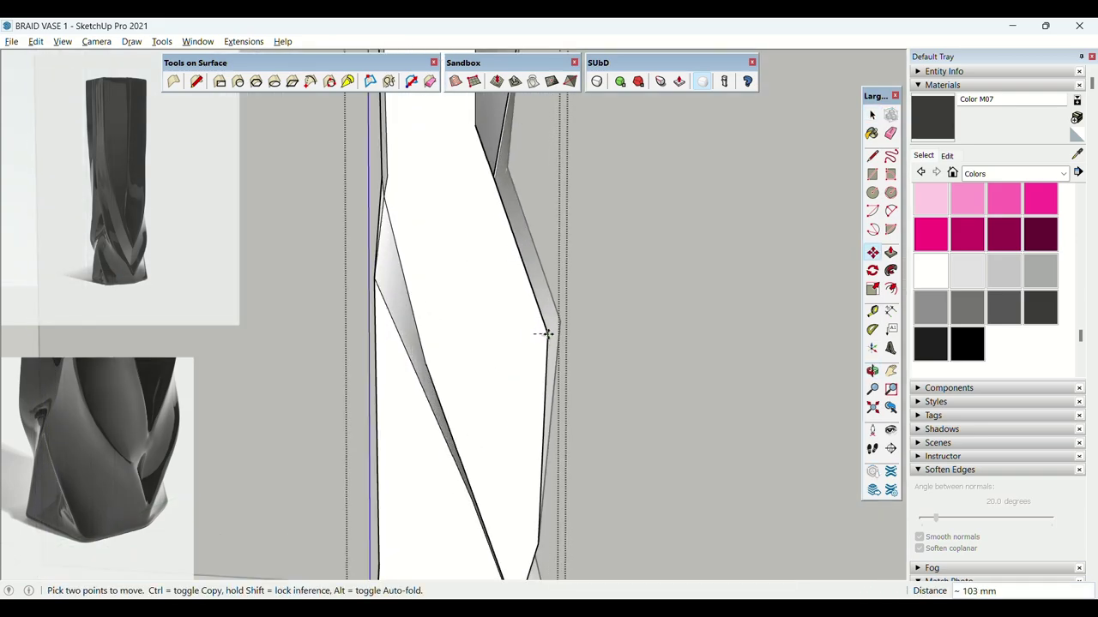
click(549, 334)
key(space)
Move the upper face's outer corner point, where the crossing strand begins, about 45 mm toward the seam.
middle_drag(519, 335, 248, 358)
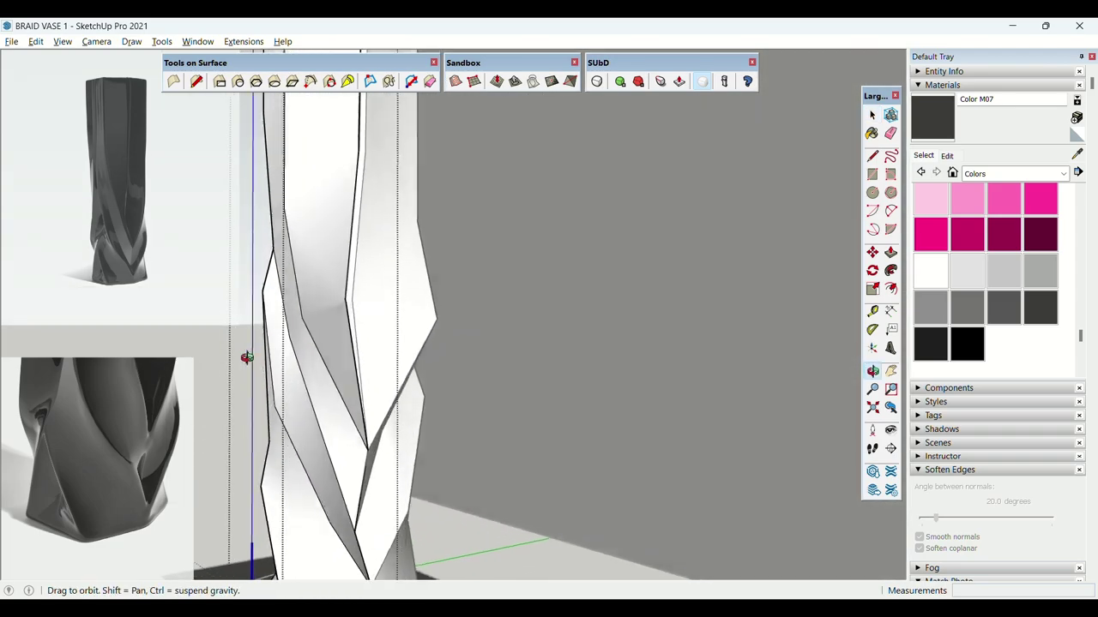
scroll(354, 363, down, 4)
middle_drag(354, 361, 431, 373)
scroll(544, 385, up, 4)
middle_drag(543, 385, 513, 376)
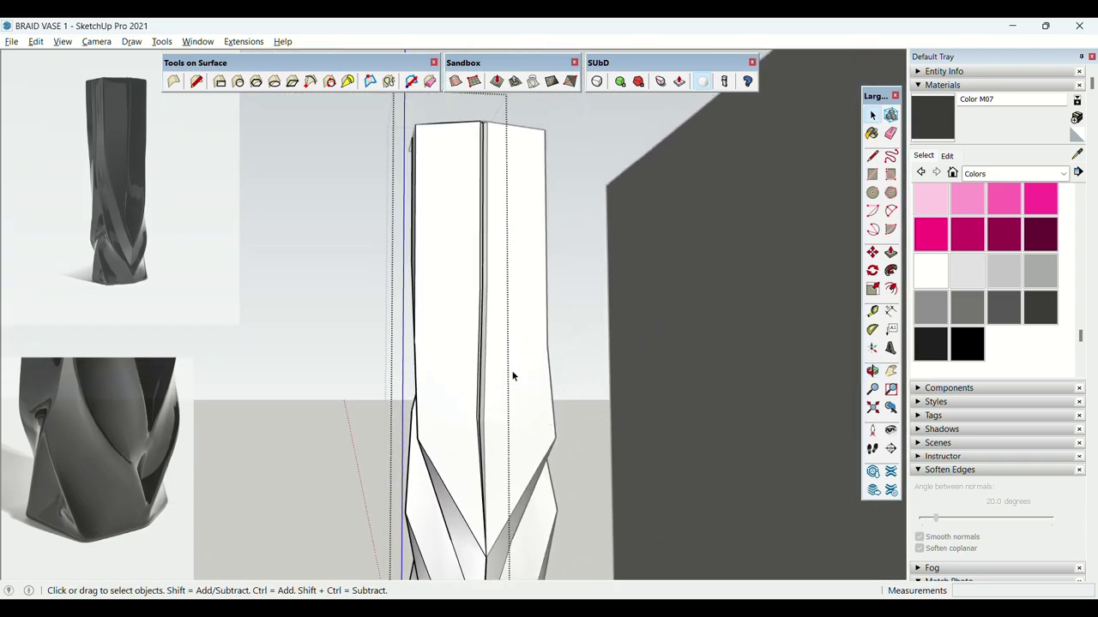
key(m)
scroll(424, 439, up, 2)
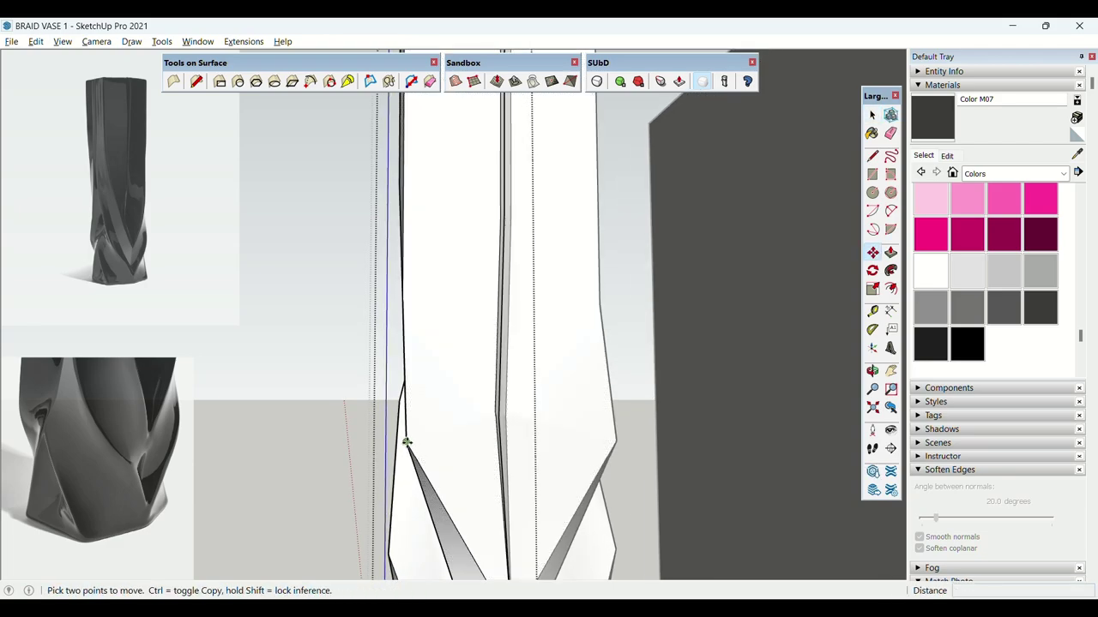
click(406, 442)
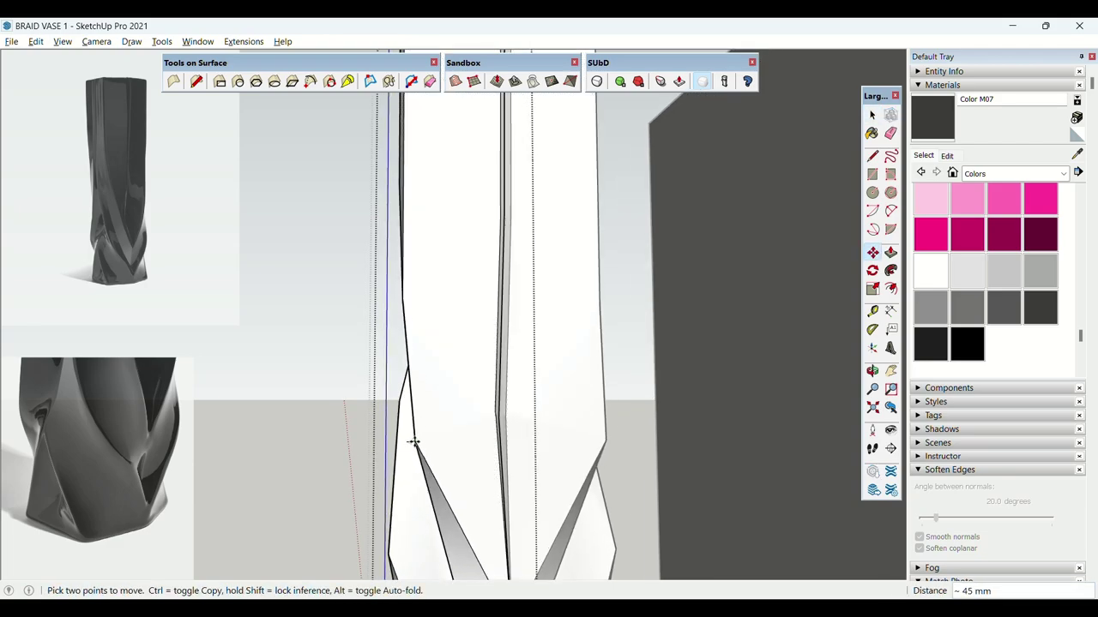
click(414, 442)
key(space)
Move the outer corner point of the lower crossing strand 40 mm outward along the green axis.
scroll(465, 422, down, 5)
middle_drag(460, 404, 406, 368)
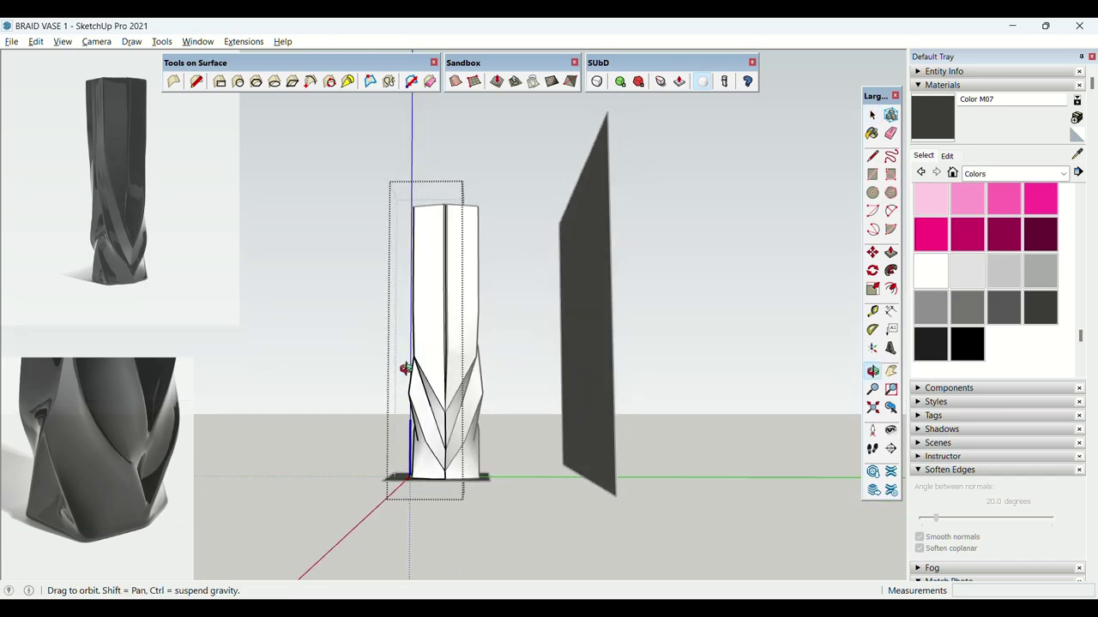
scroll(405, 369, up, 6)
key(m)
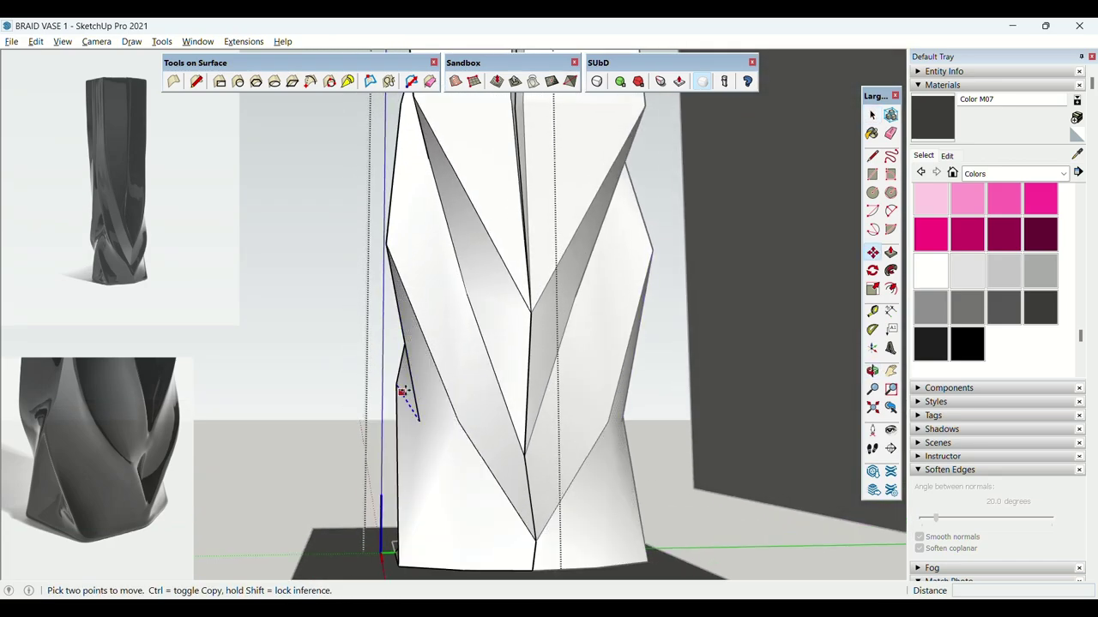
click(401, 392)
scroll(384, 384, up, 2)
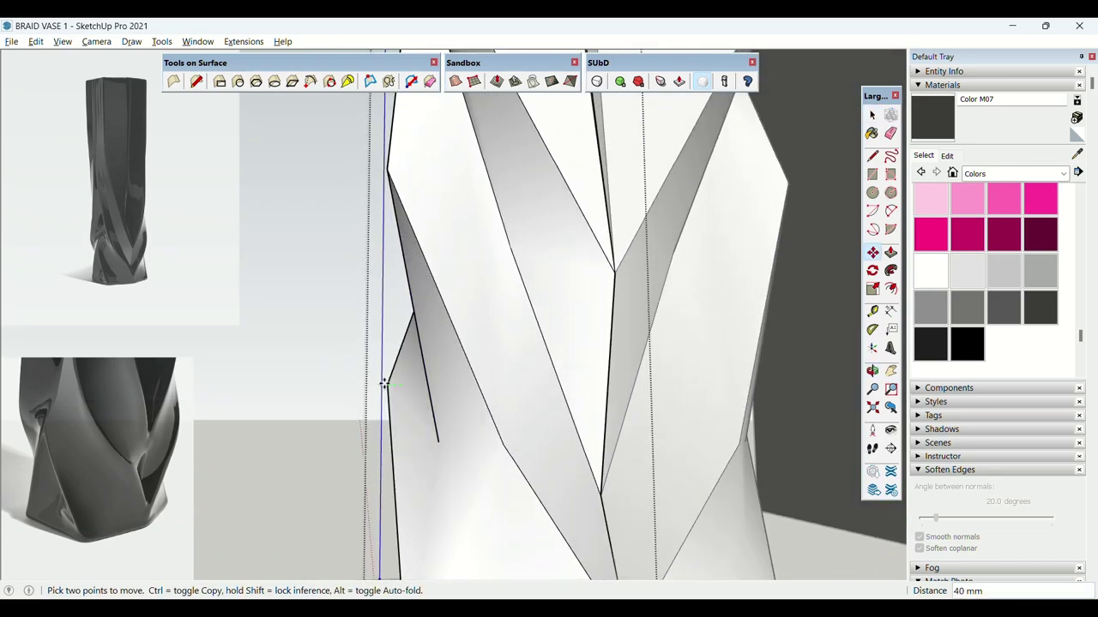
mouse_move(387, 385)
middle_down()
mouse_move(449, 472)
mouse_move(394, 387)
middle_up()
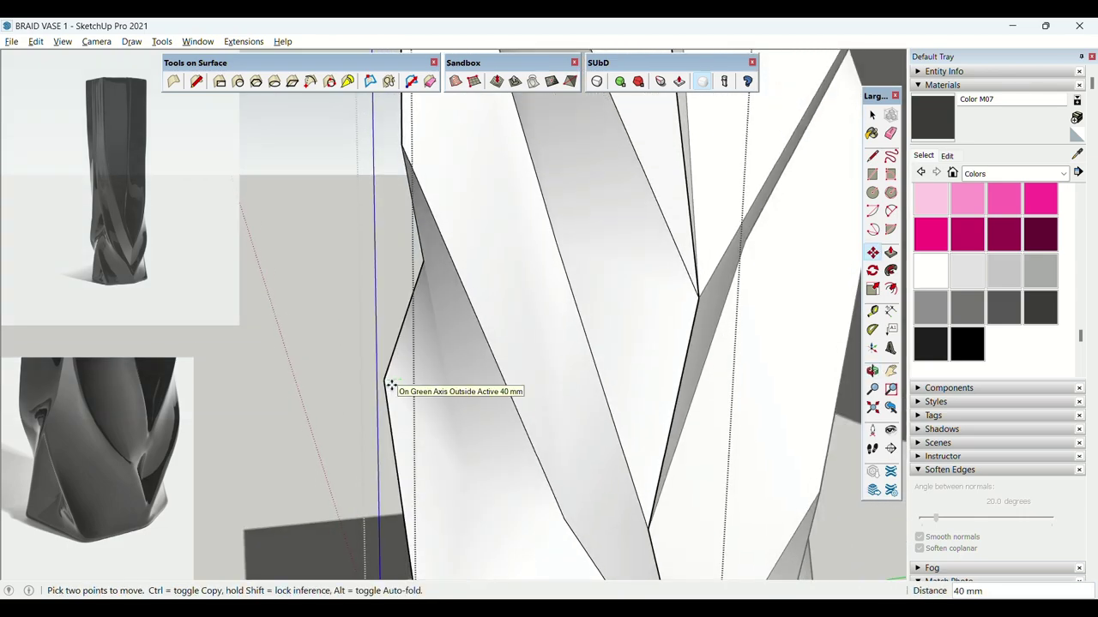
scroll(391, 385, up, 2)
click(390, 382)
key(space)
scroll(386, 382, down, 6)
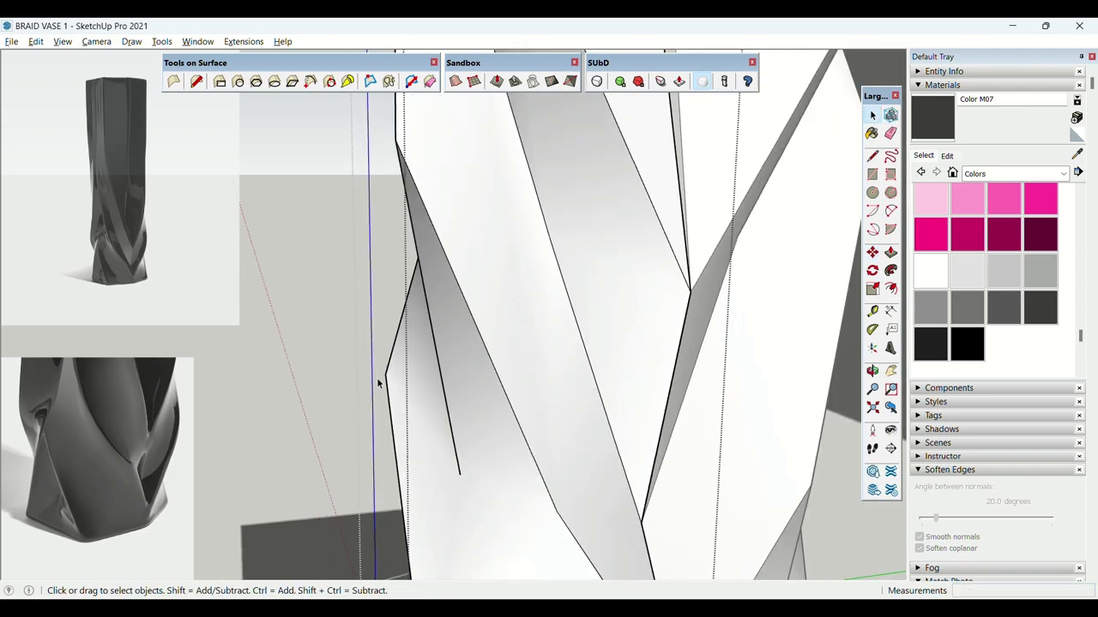
Try to mirror the selected half of the vase across its centre to form the opposite half.
middle_drag(386, 383, 513, 356)
click(548, 278)
scroll(548, 279, down, 2)
key(shift+m)
scroll(450, 216, up, 3)
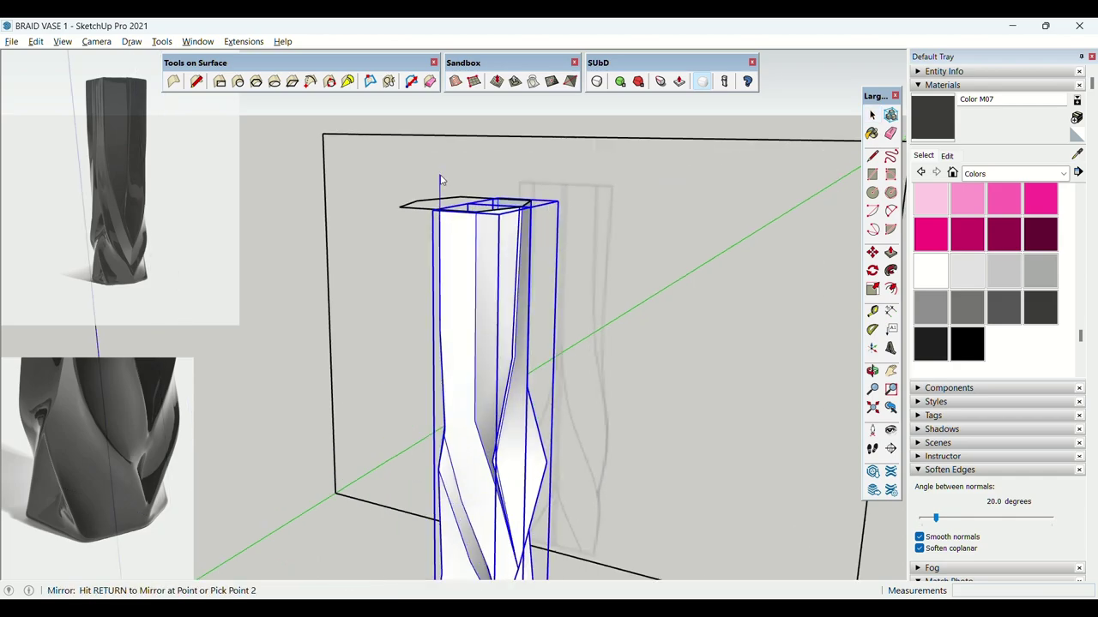
click(461, 204)
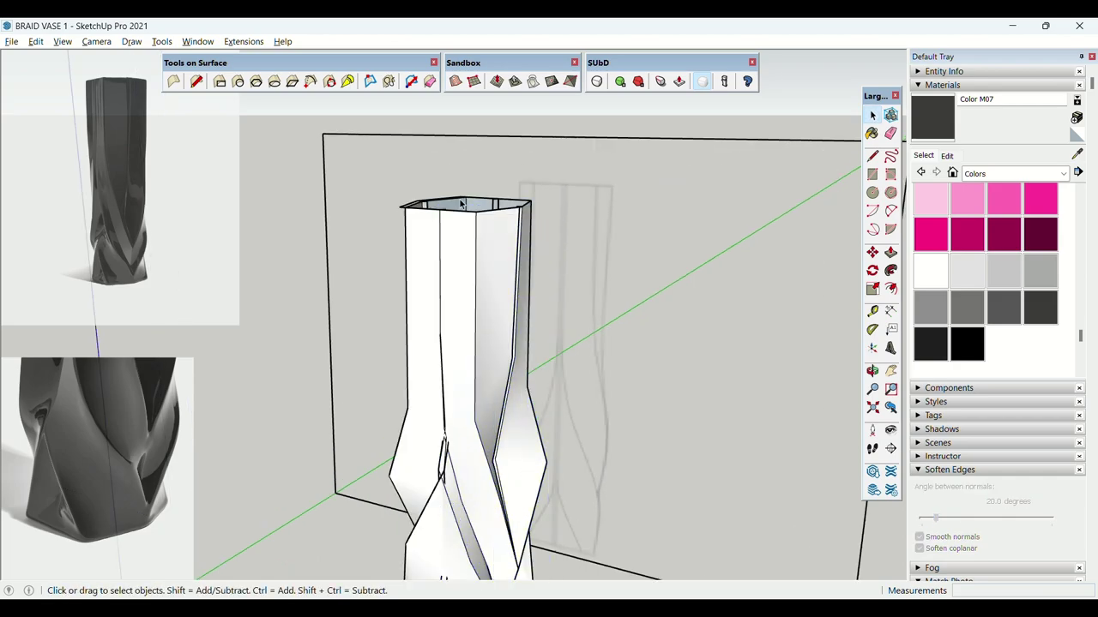
Mirror the selected vase half about the central plane using points on the top outline to form the opposite half.
middle_drag(653, 208, 459, 277)
scroll(506, 255, up, 2)
click(459, 277)
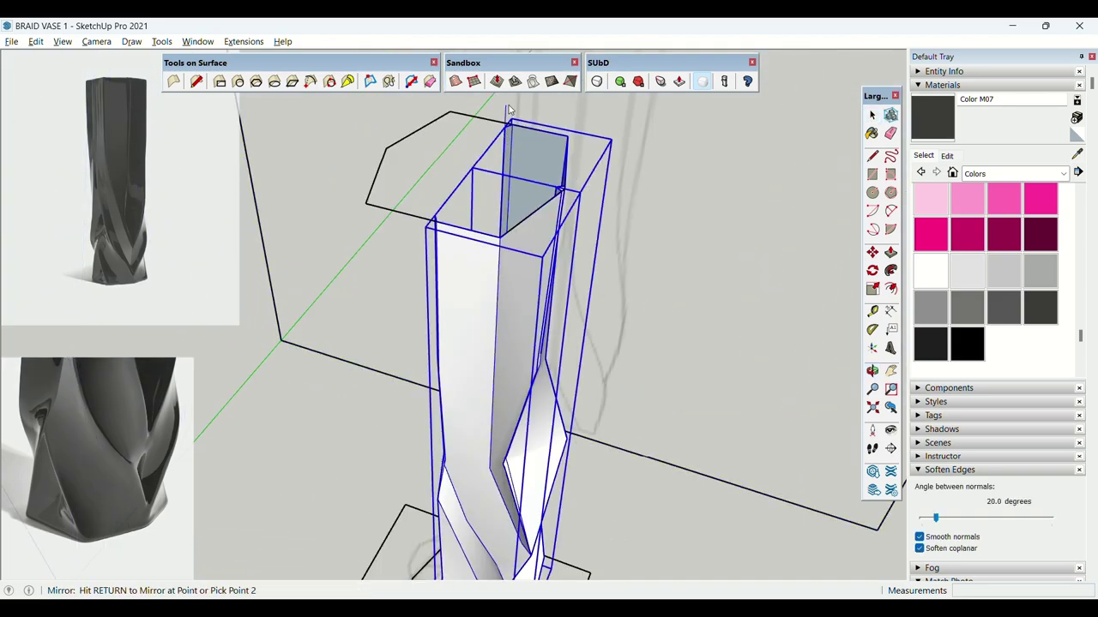
click(480, 147)
scroll(477, 150, down, 3)
middle_drag(467, 275, 377, 214)
scroll(429, 387, down, 3)
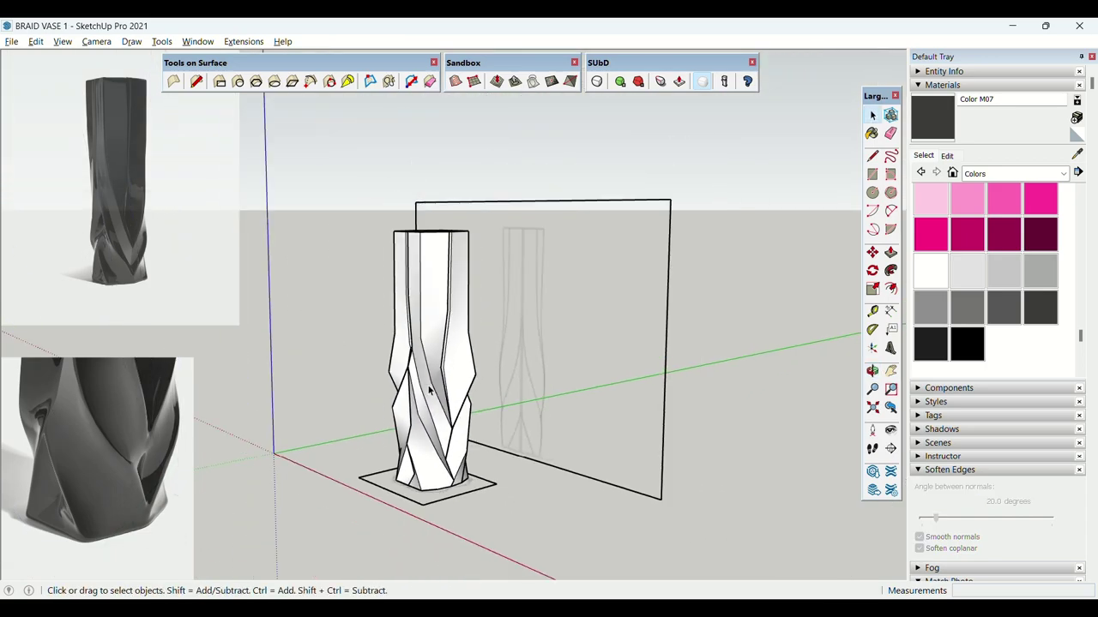
Open the vase component at the seam above the crossing strands and display its hidden geometry.
middle_drag(429, 387, 229, 293)
scroll(414, 385, up, 6)
middle_drag(414, 385, 568, 326)
scroll(477, 314, up, 5)
middle_drag(372, 300, 421, 299)
scroll(505, 304, up, 2)
double_click(528, 317)
triple_click(528, 317)
scroll(528, 315, up, 3)
click(509, 286)
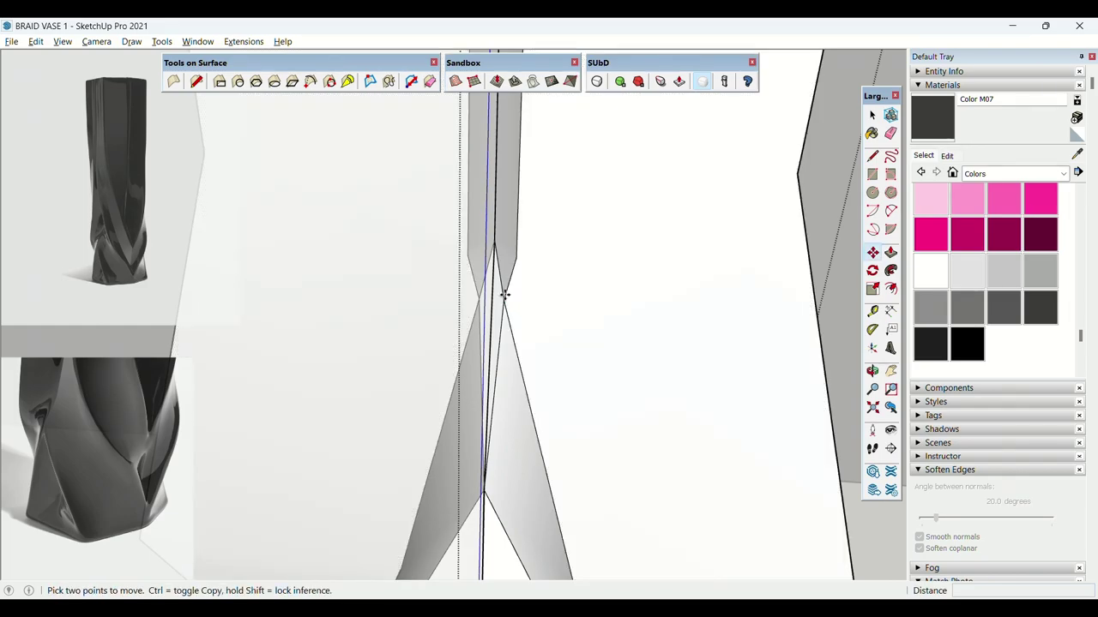
key(space)
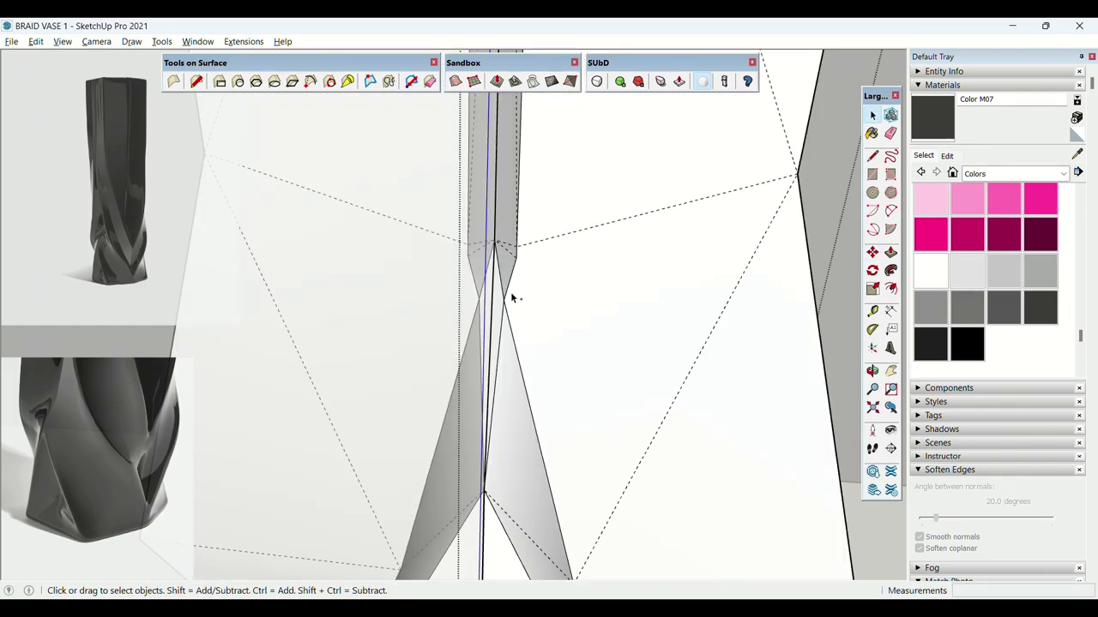
Explode the curve running along the recessed seam so its edges become separate.
middle_drag(510, 298, 518, 240)
key(m)
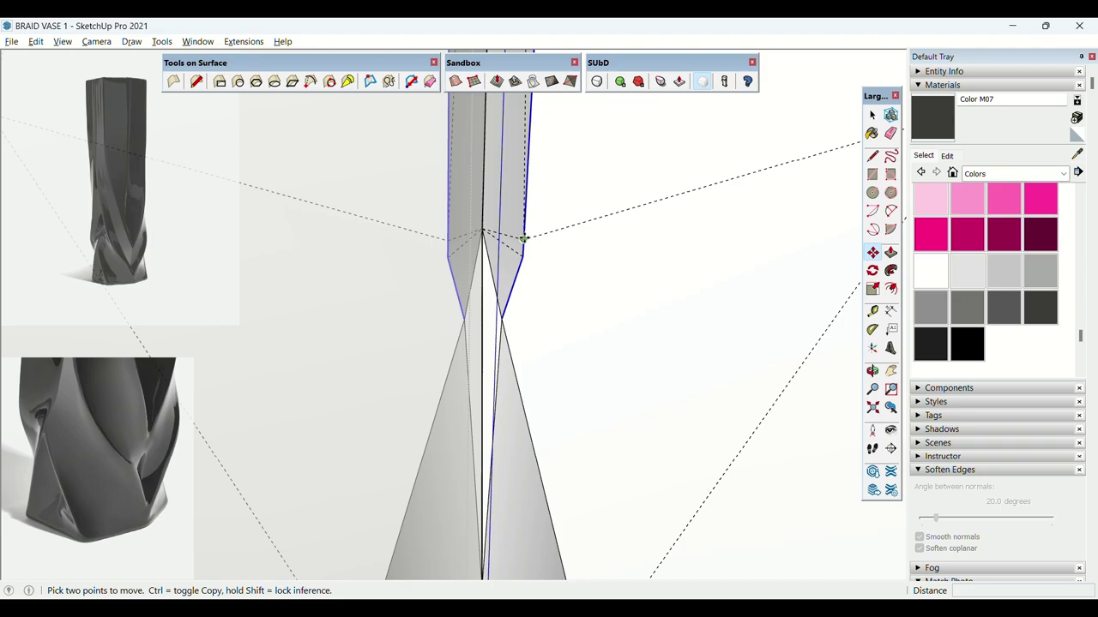
key(space)
right_click(525, 254)
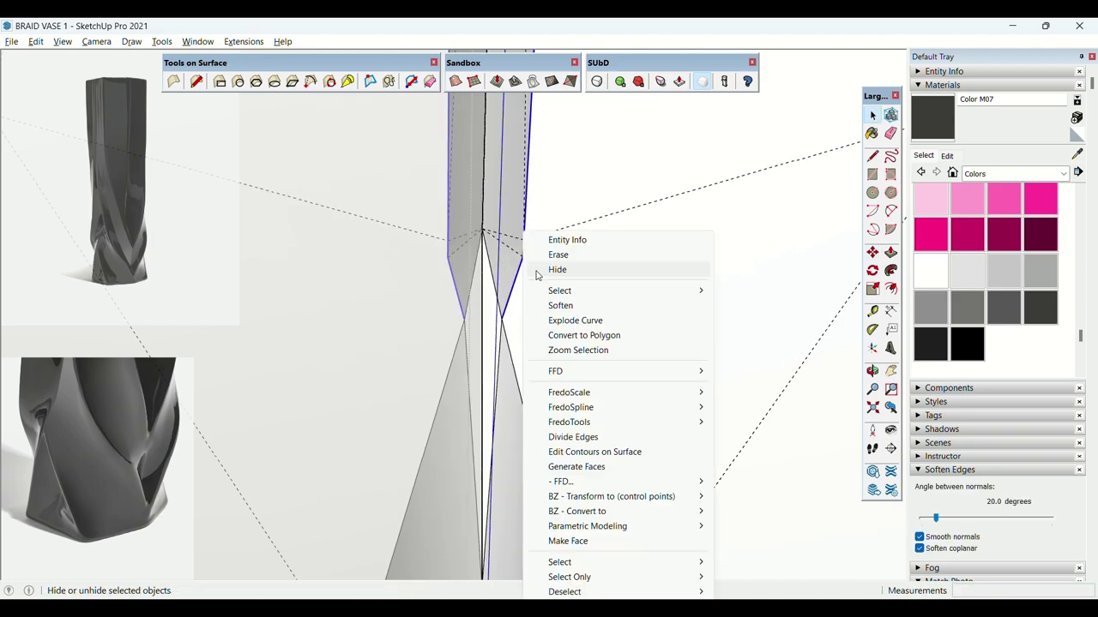
click(580, 319)
Move the hidden-edge vertex at the lower end of the recessed seam down onto the adjacent seam corner.
scroll(466, 164, down, 6)
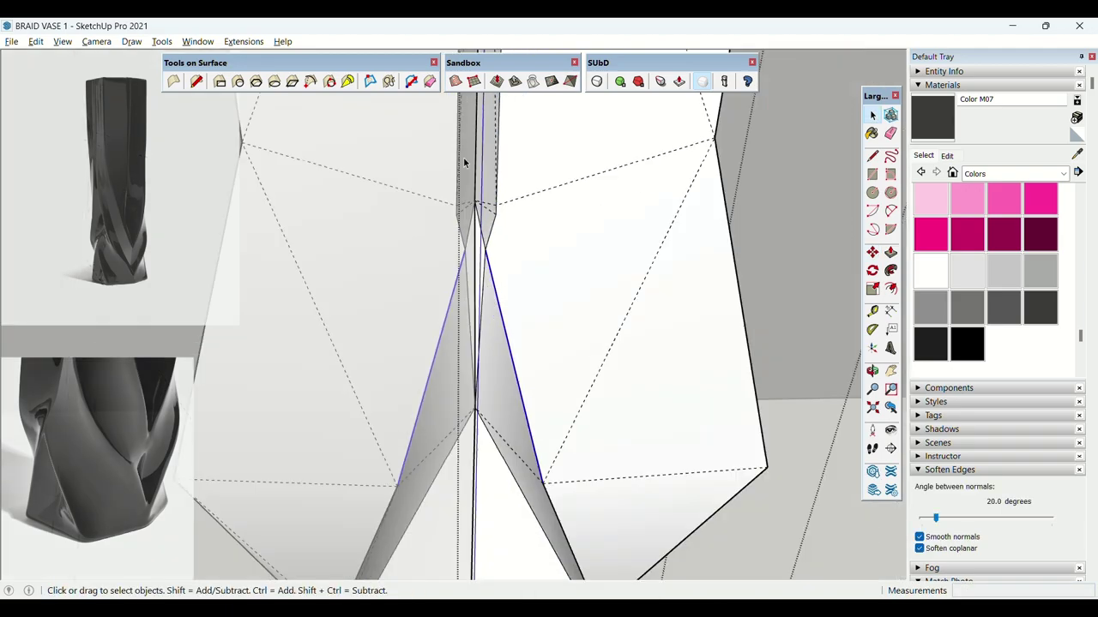
scroll(465, 169, up, 6)
click(502, 227)
scroll(519, 239, up, 2)
key(m)
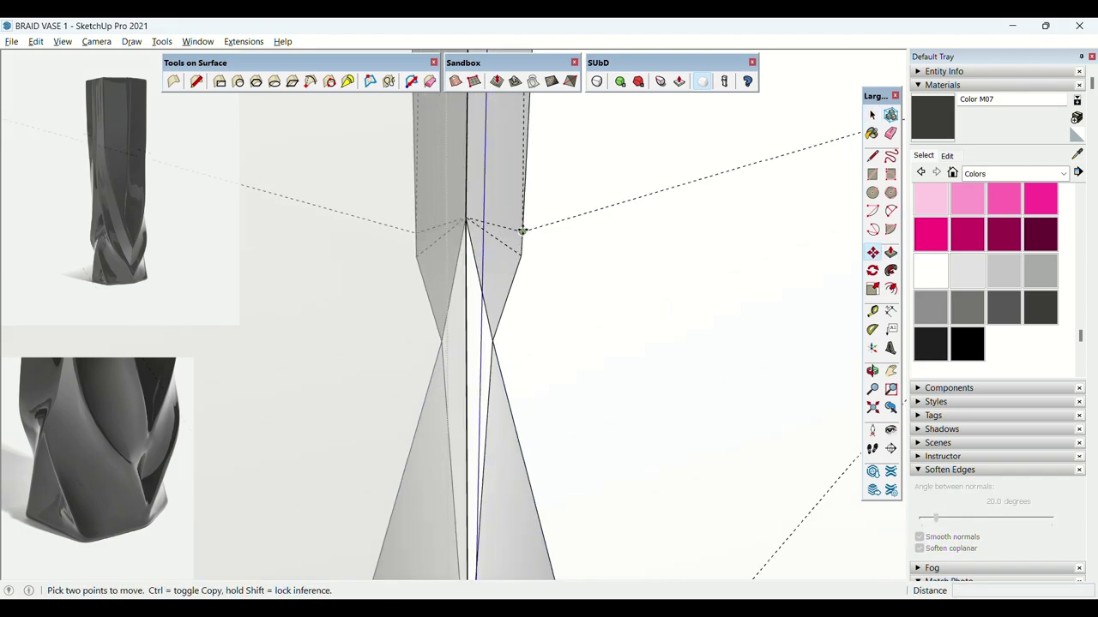
click(521, 232)
key(Escape)
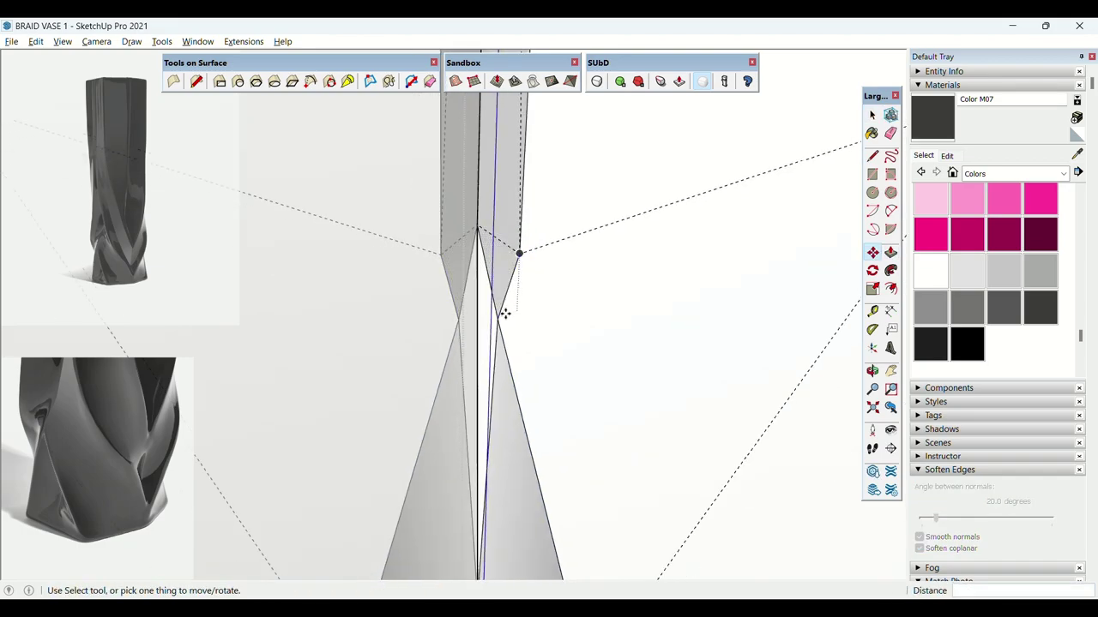
Move the crossing strand's top point about 66 mm up onto the recessed seam's corner.
click(498, 319)
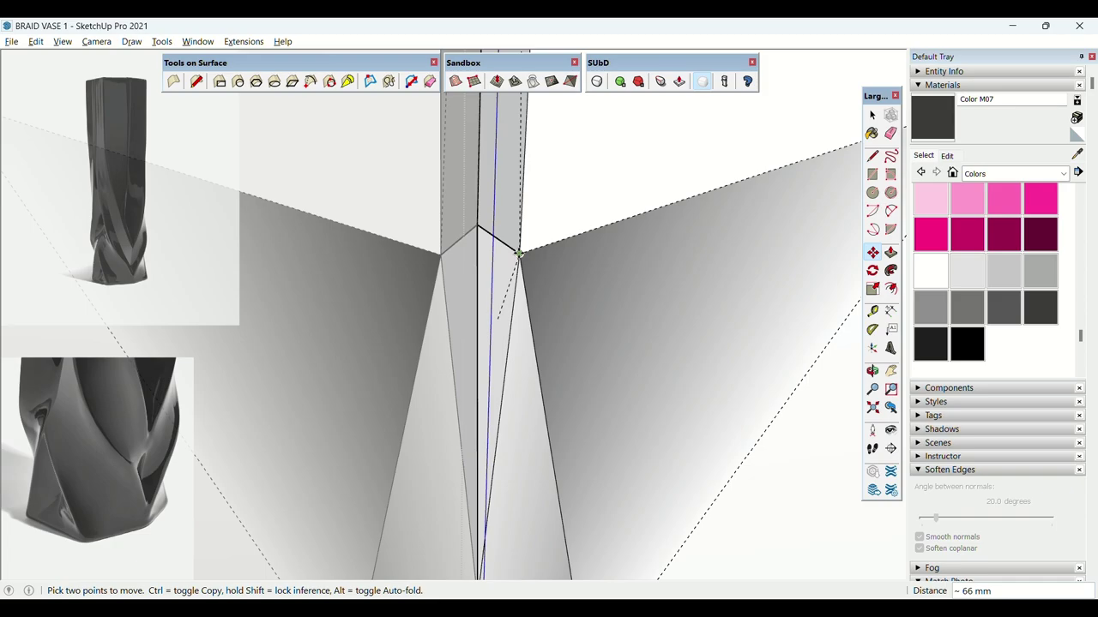
click(520, 255)
key(space)
Merge the split corner points on the adjacent seam by moving the lower one about 37 mm onto the upper one.
scroll(466, 319, down, 6)
middle_drag(550, 312, 434, 295)
scroll(434, 294, up, 5)
shift+middle_drag(455, 236, 485, 451)
mouse_move(544, 238)
shift+middle_down()
mouse_move(513, 452)
mouse_move(492, 412)
mouse_move(421, 364)
shift+middle_up()
scroll(513, 452, down, 4)
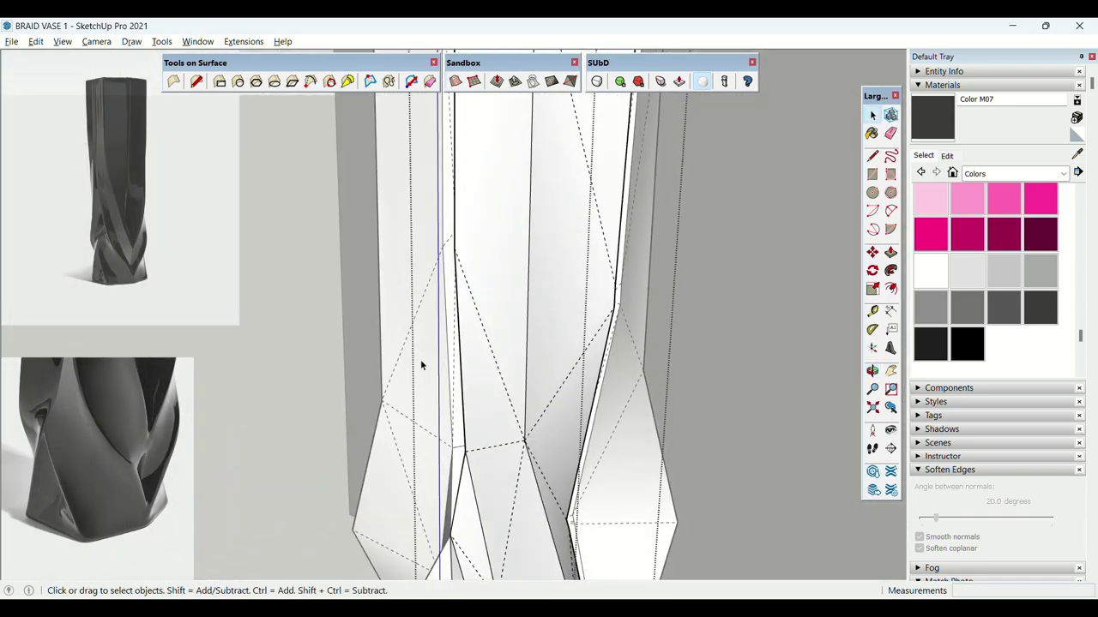
mouse_move(480, 283)
shift+middle_down()
mouse_move(504, 458)
mouse_move(386, 256)
mouse_move(576, 366)
shift+middle_up()
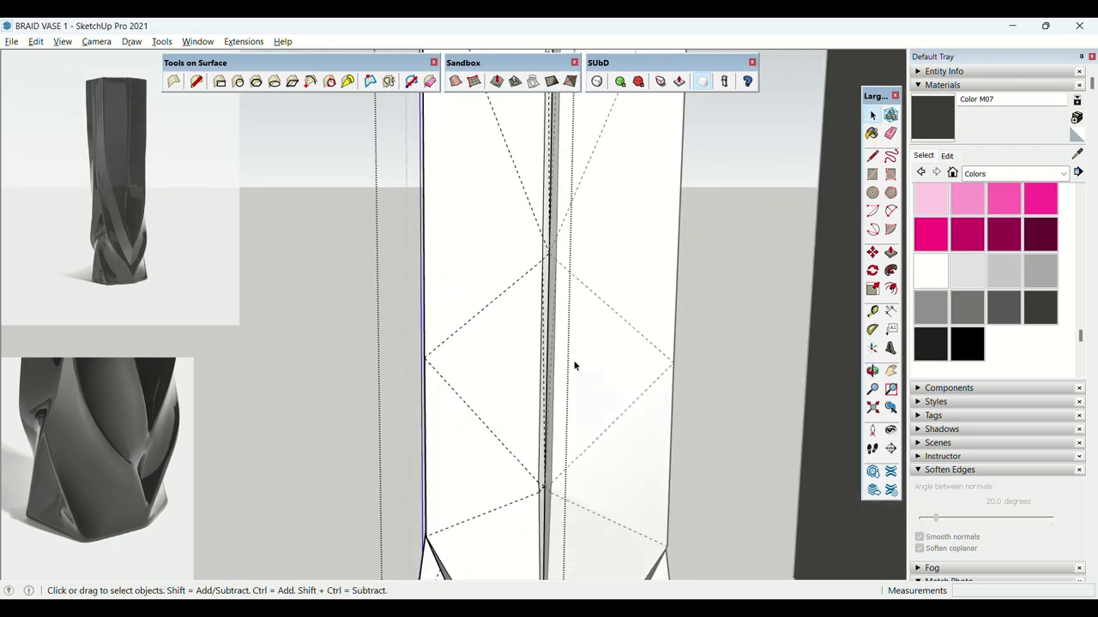
scroll(578, 286, up, 3)
scroll(578, 286, up, 2)
key(m)
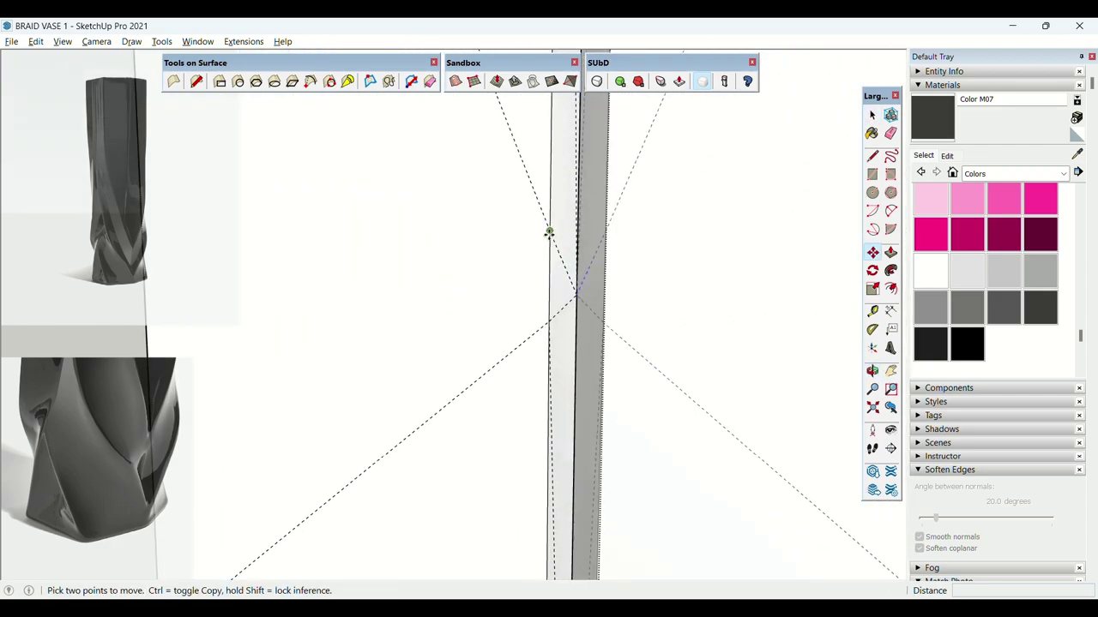
middle_drag(553, 320, 495, 392)
key(space)
key(m)
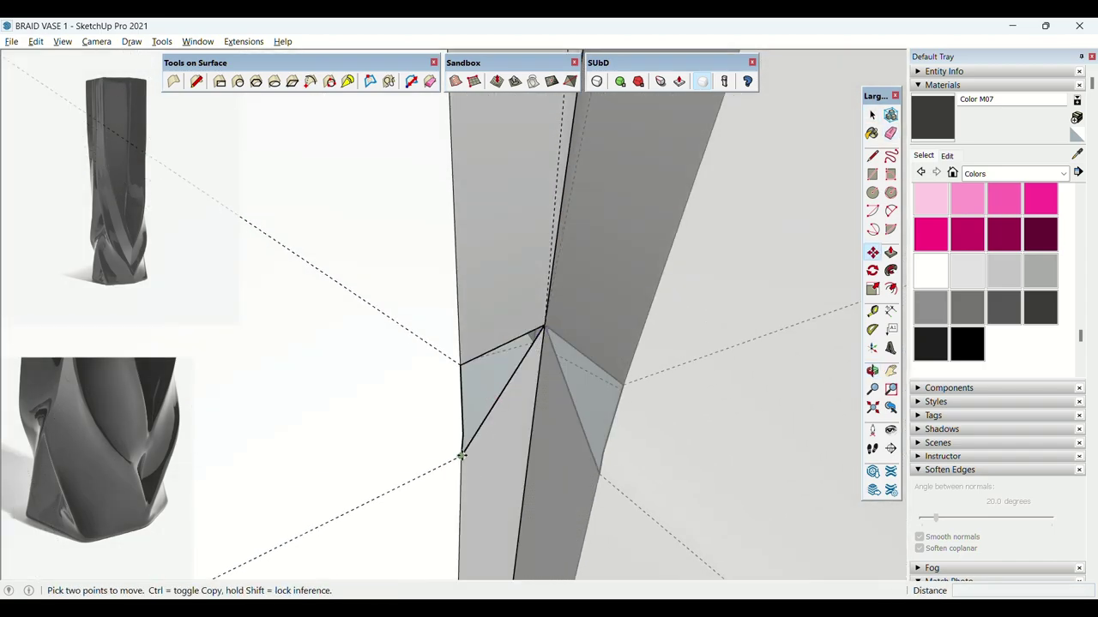
click(463, 436)
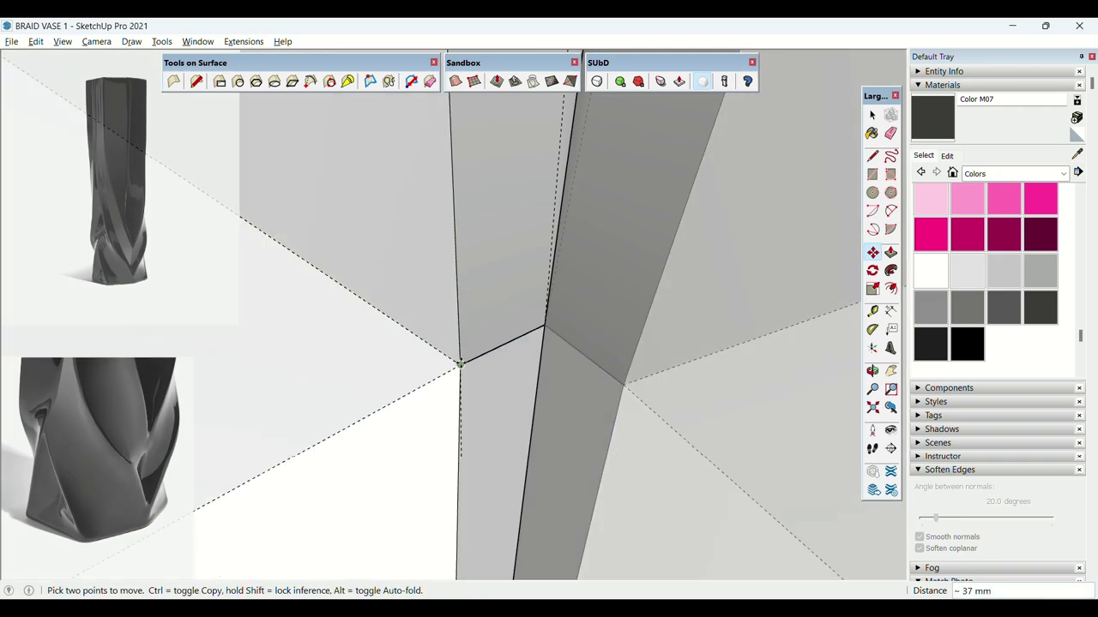
click(461, 365)
key(space)
Subdivide the vase components with SUbD to inspect the smoothed seams, and undo the subdivision.
scroll(490, 488, down, 6)
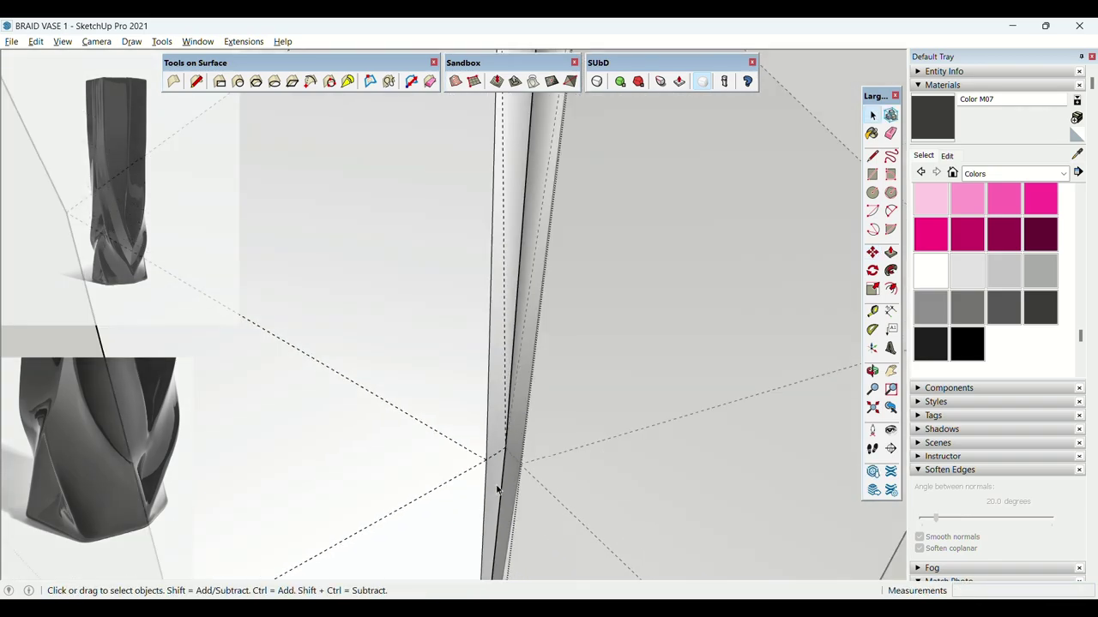
middle_drag(502, 472, 480, 316)
click(480, 316)
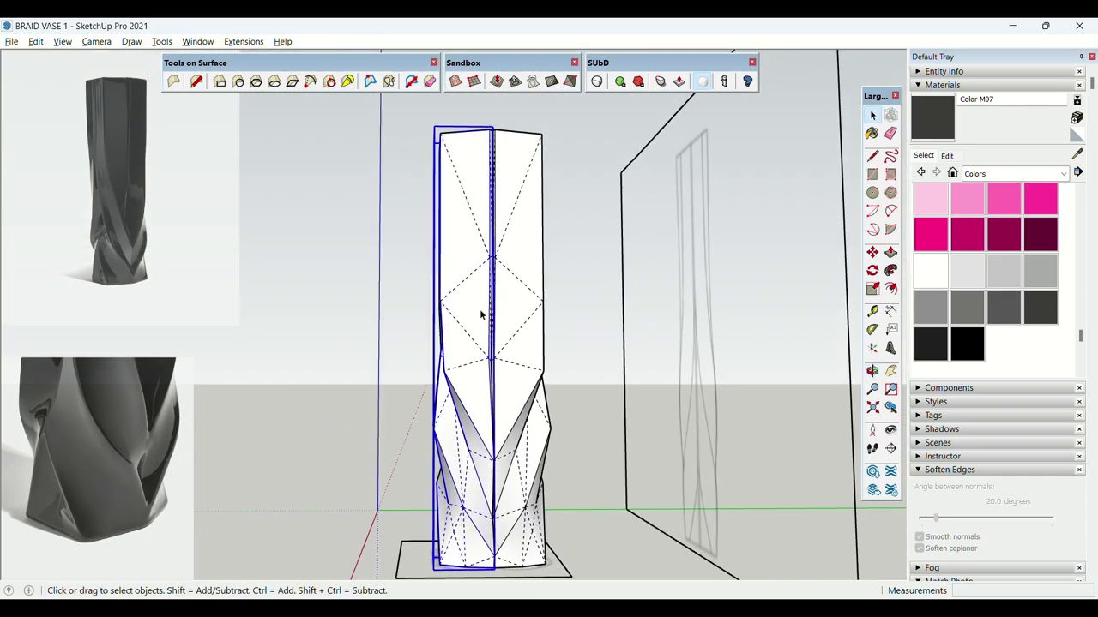
click(597, 82)
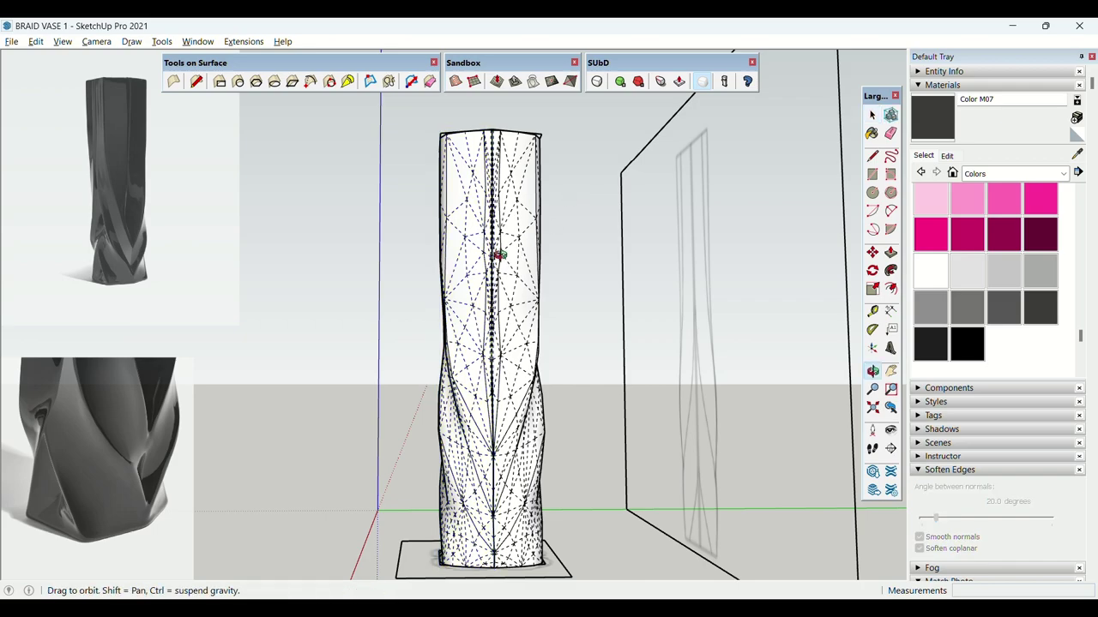
middle_drag(495, 252, 377, 305)
key(ctrl+z)
scroll(440, 224, up, 3)
middle_drag(439, 226, 425, 296)
key(ctrl+z)
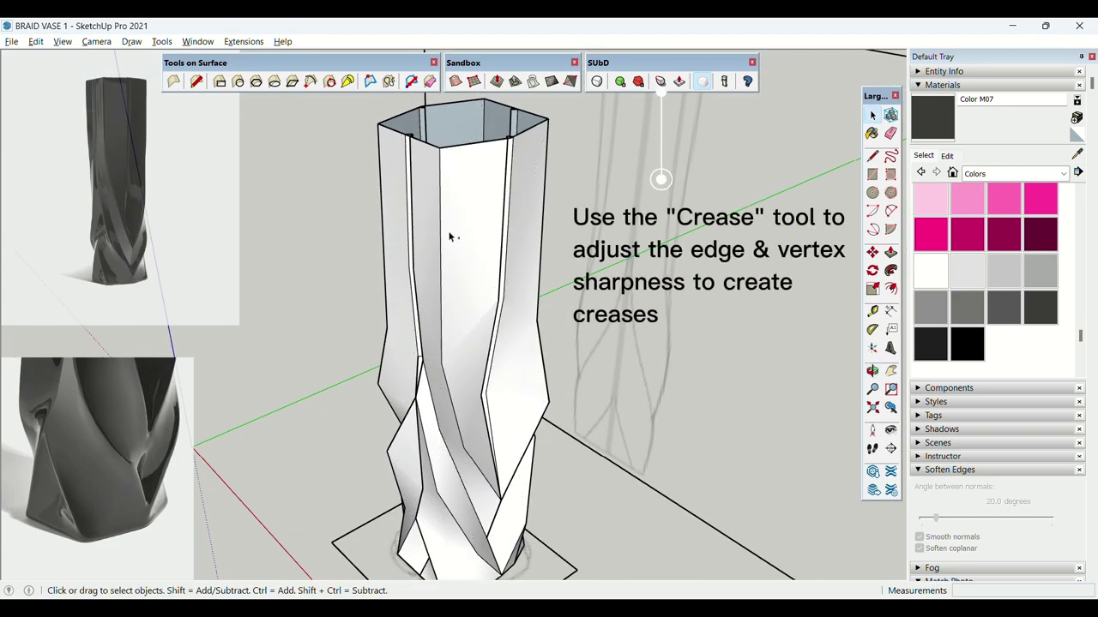
Sharpen the selected outer edge of the upper strand down to its lower tip with the SUbD Crease tool.
click(441, 231)
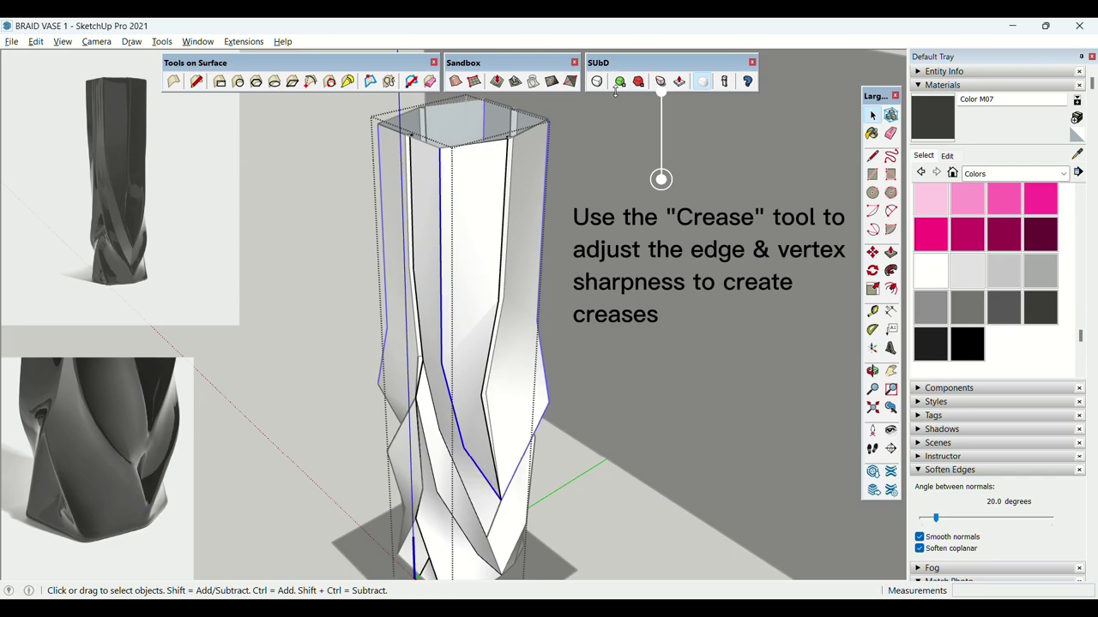
click(659, 81)
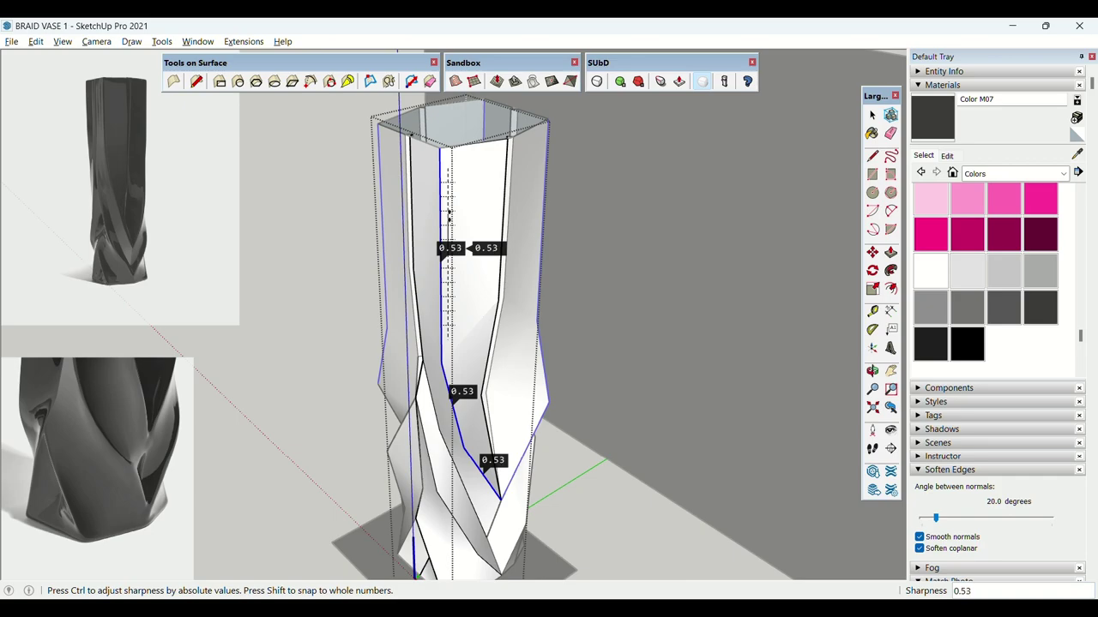
key(space)
Crease the recessed seam edges and the lower seam edges running to the base with the SUbD Crease tool.
middle_drag(449, 216, 500, 233)
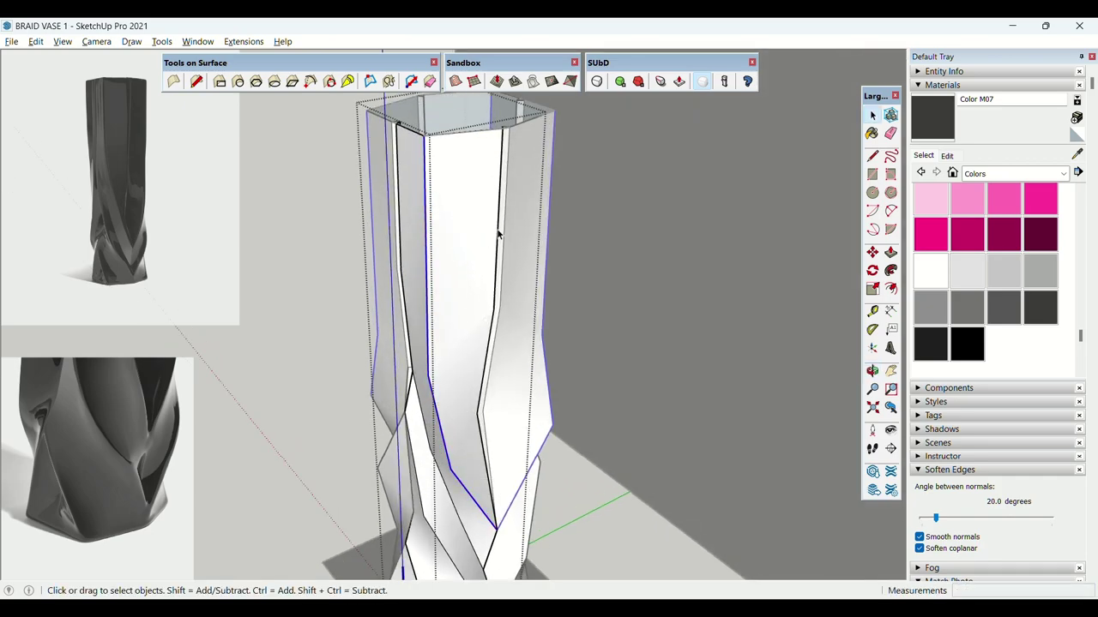
shift+click(481, 431)
shift+middle_drag(480, 430, 504, 404)
scroll(505, 250, up, 2)
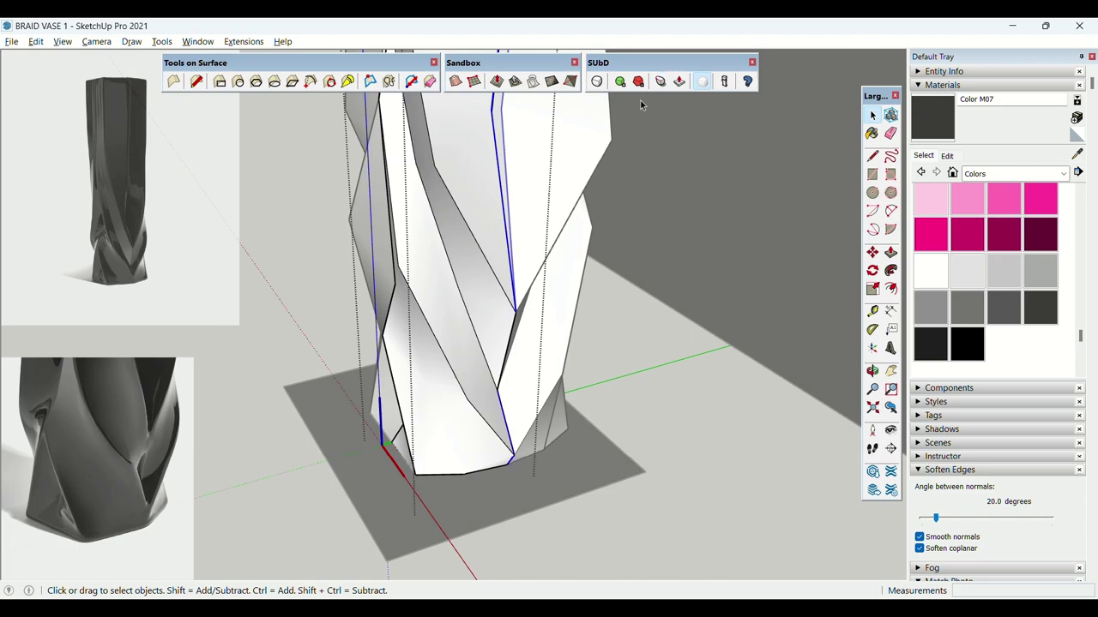
click(660, 82)
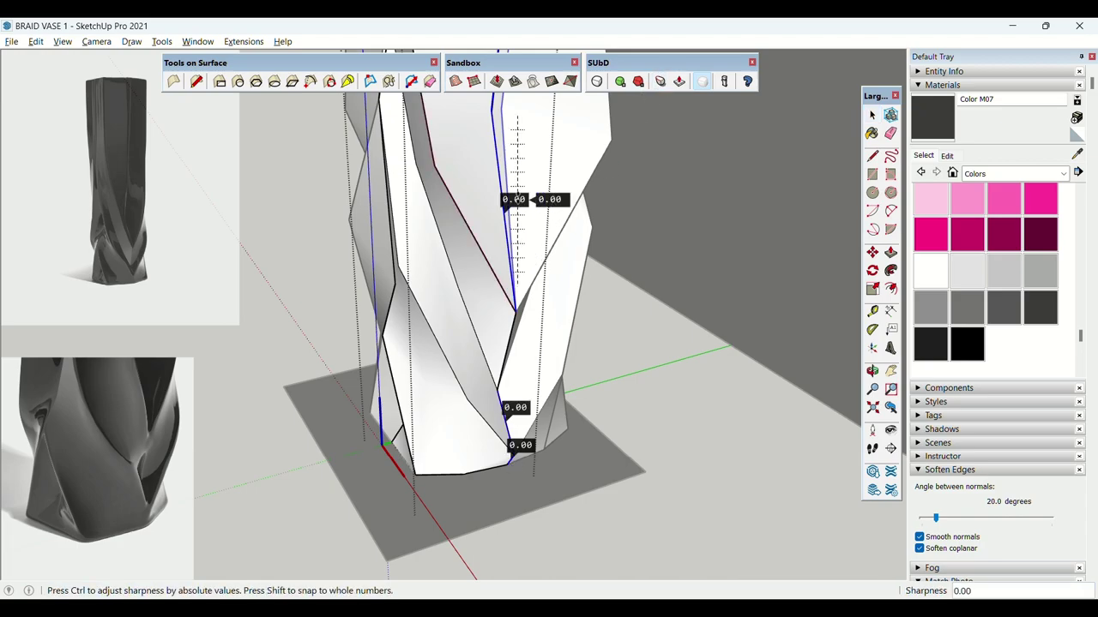
key(space)
Remove the crease from the short edge at the base below the lower seam.
middle_drag(526, 337, 518, 474)
scroll(518, 475, up, 2)
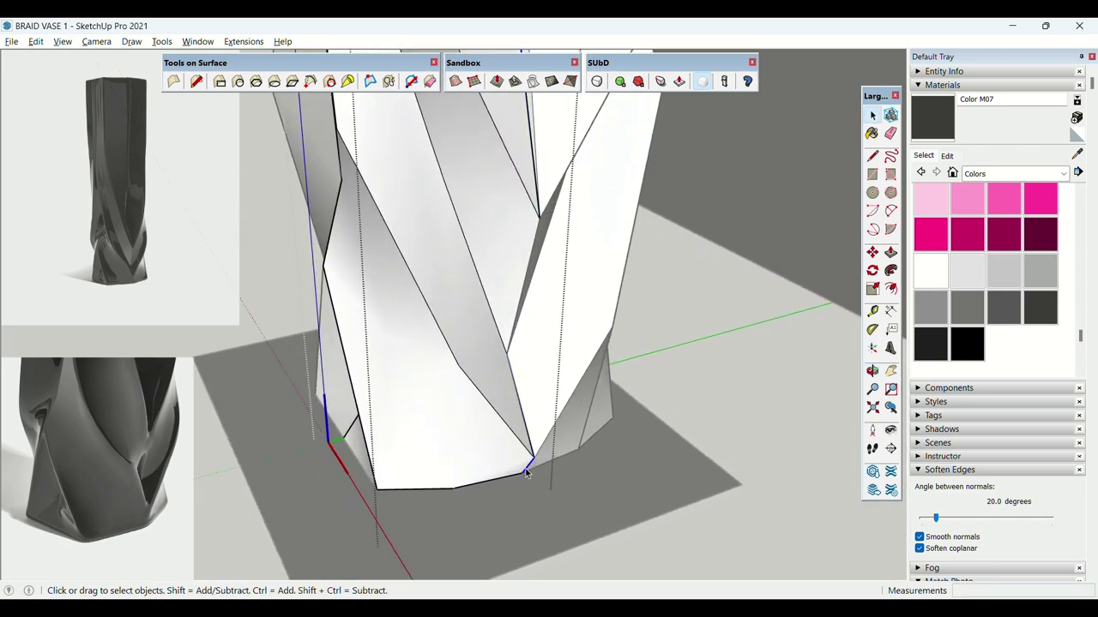
click(660, 82)
drag(544, 458, 545, 556)
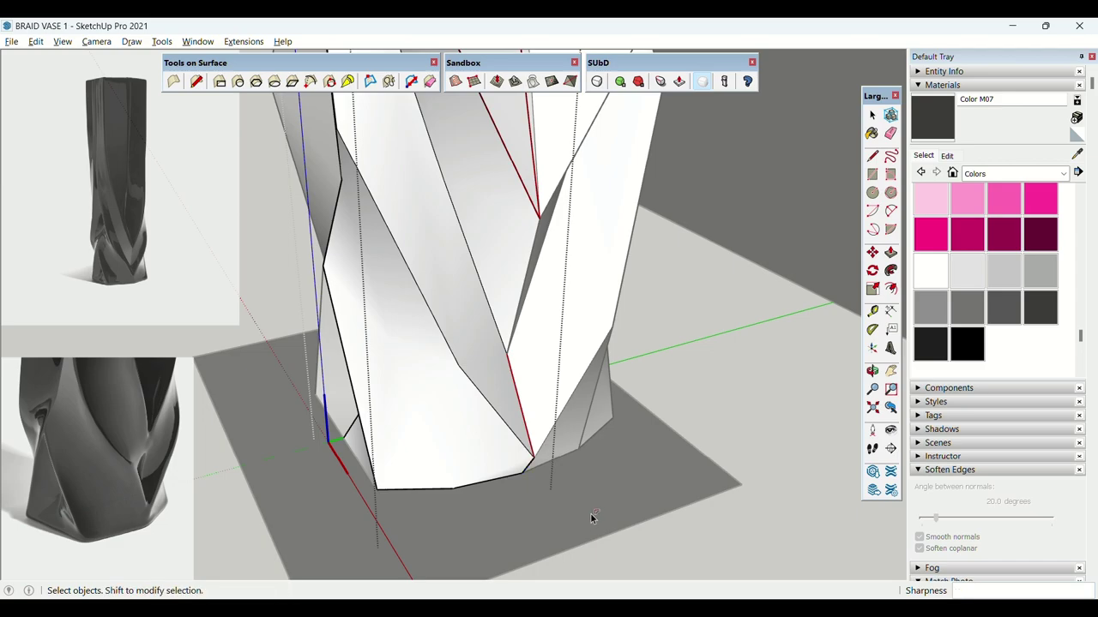
key(space)
Check the crease sharpness of the inner edges of the upper vertical seam with the SUbD Crease tool.
scroll(591, 517, down, 3)
scroll(494, 289, up, 3)
scroll(412, 317, down, 4)
scroll(458, 214, up, 3)
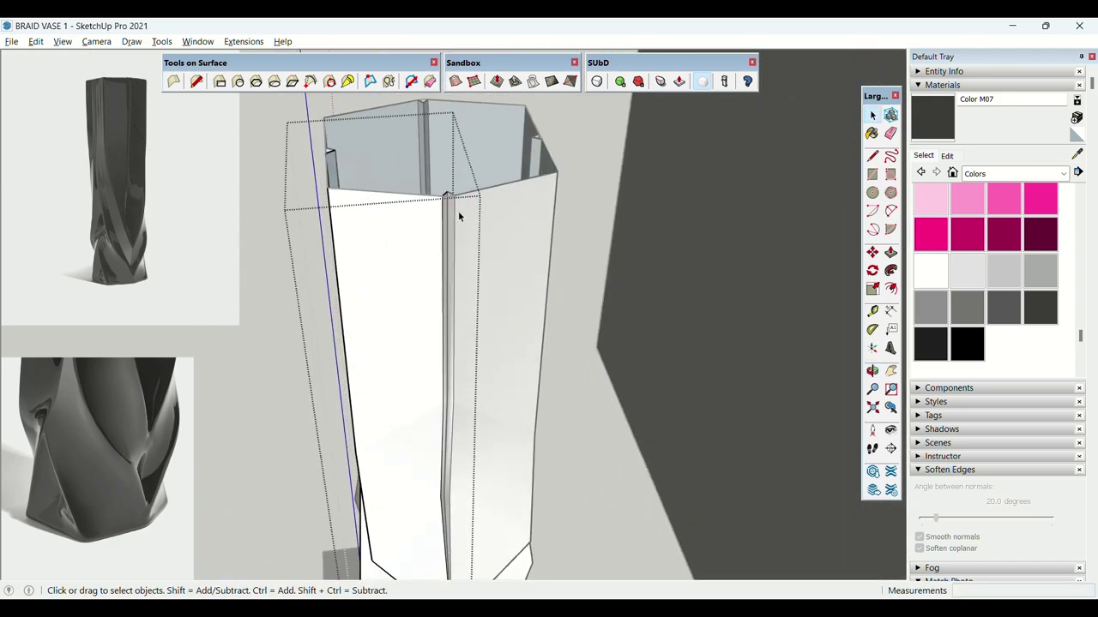
mouse_move(518, 481)
shift+middle_down()
mouse_move(513, 266)
mouse_move(411, 183)
shift+middle_up()
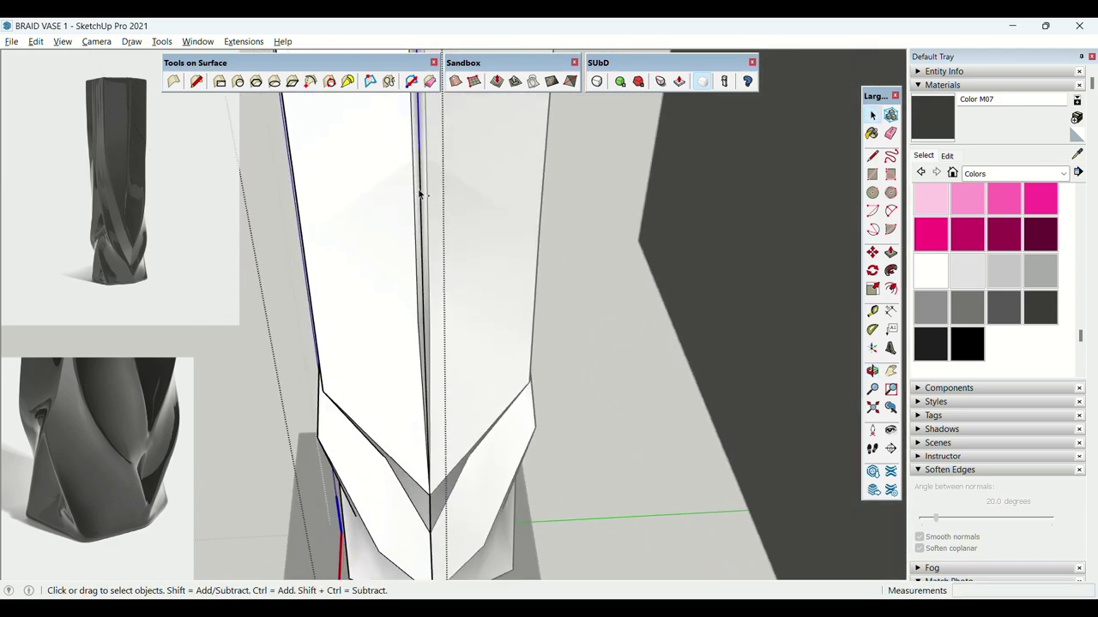
scroll(420, 214, up, 1)
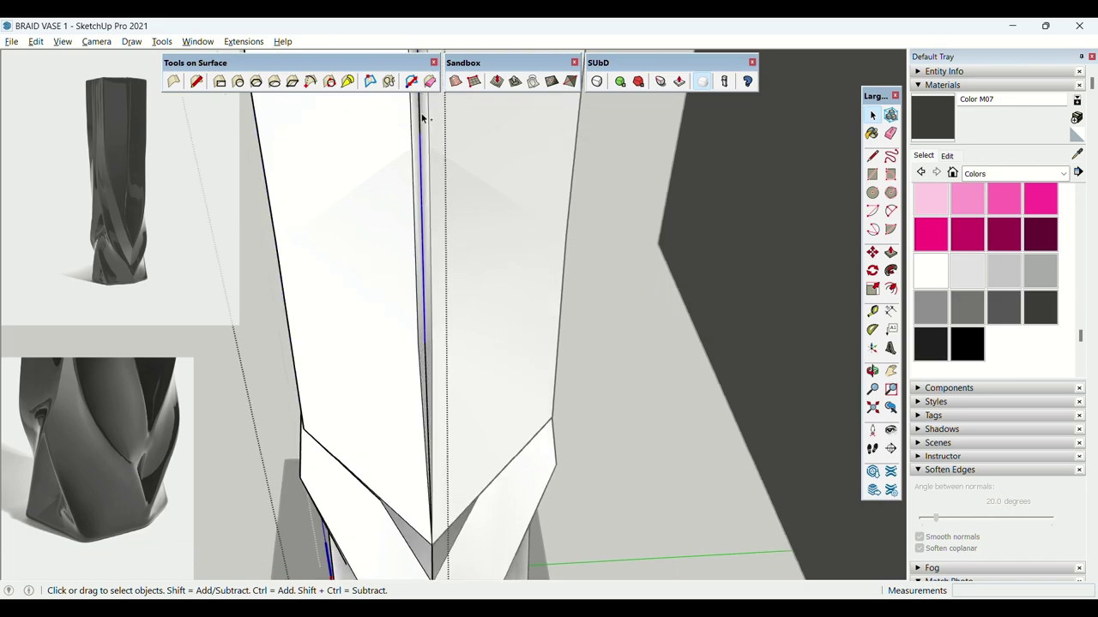
scroll(423, 368, up, 1)
middle_drag(423, 365, 490, 362)
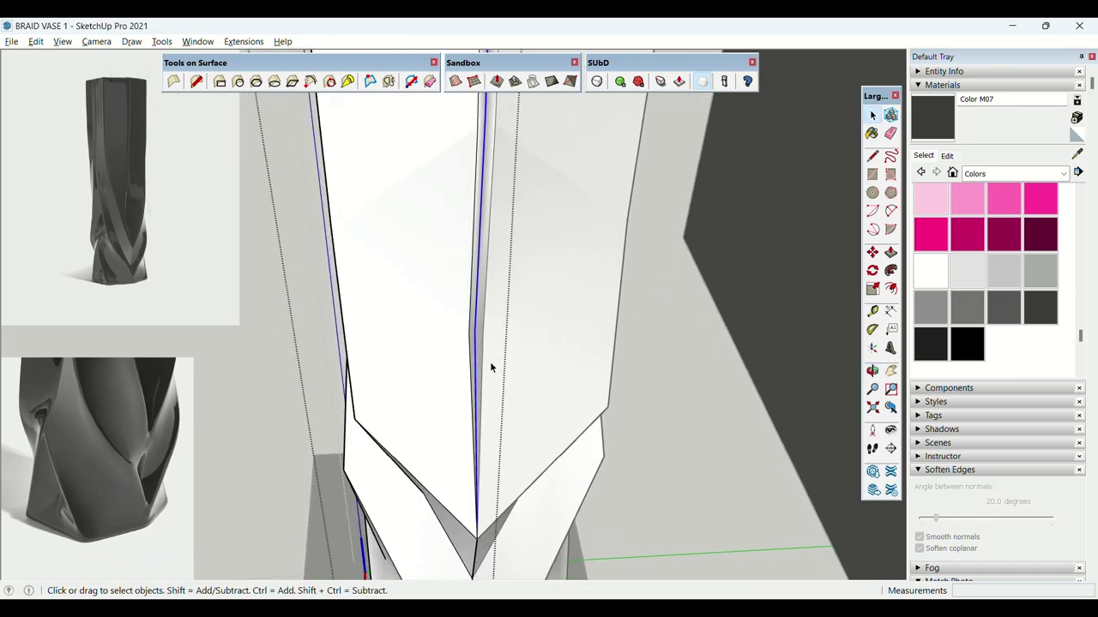
scroll(490, 362, down, 1)
click(661, 82)
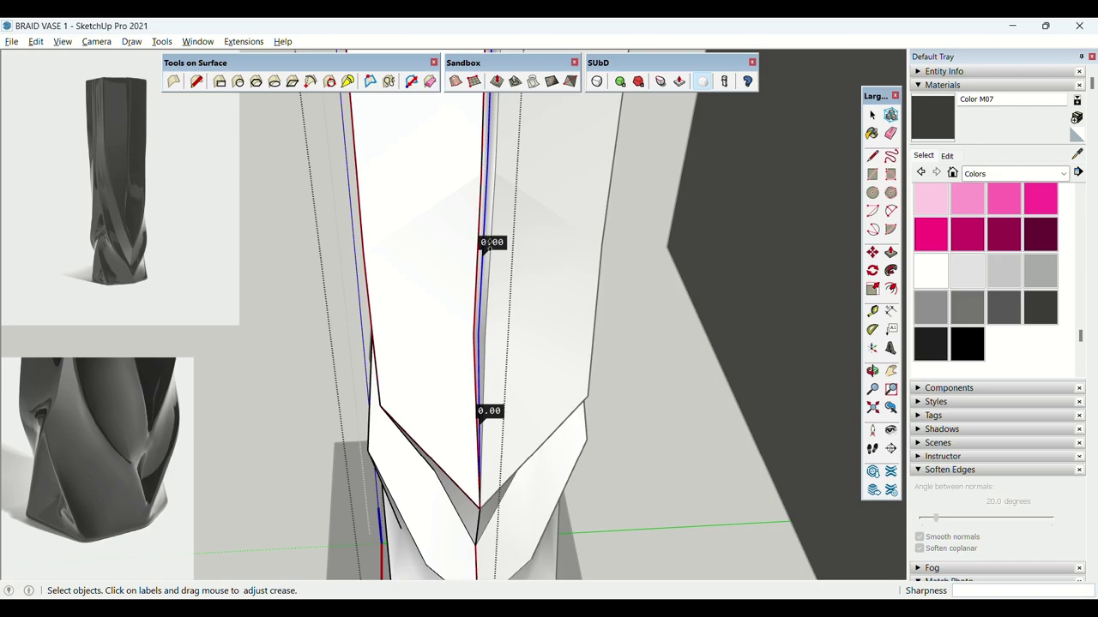
middle_drag(494, 243, 547, 364)
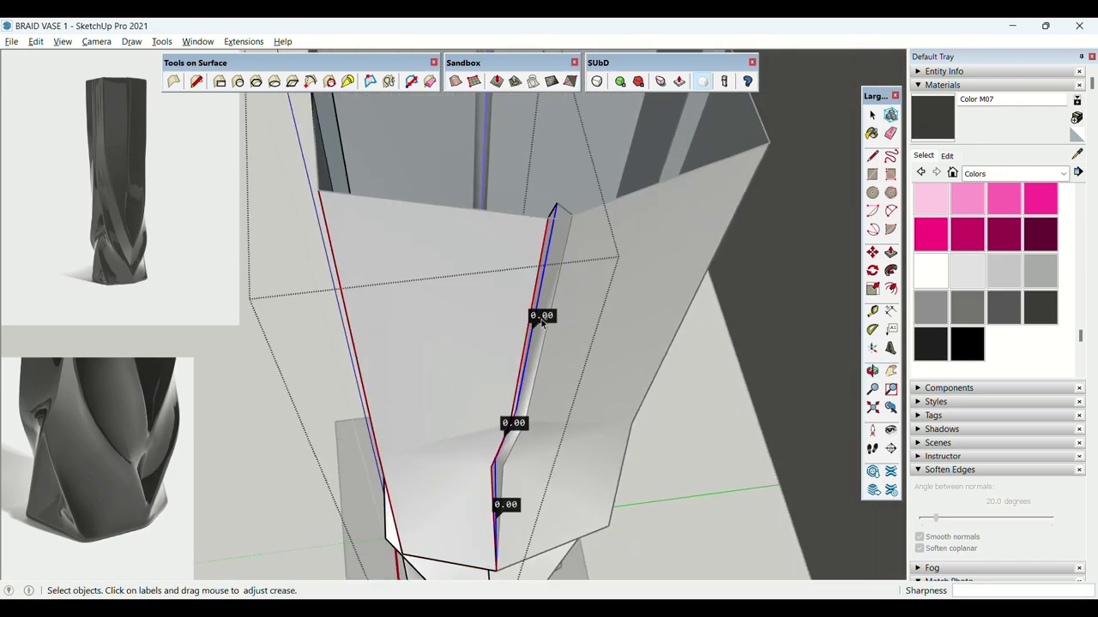
mouse_move(566, 227)
middle_down()
mouse_move(549, 216)
mouse_move(656, 115)
mouse_move(396, 292)
middle_up()
key(space)
scroll(523, 226, up, 2)
scroll(525, 235, down, 3)
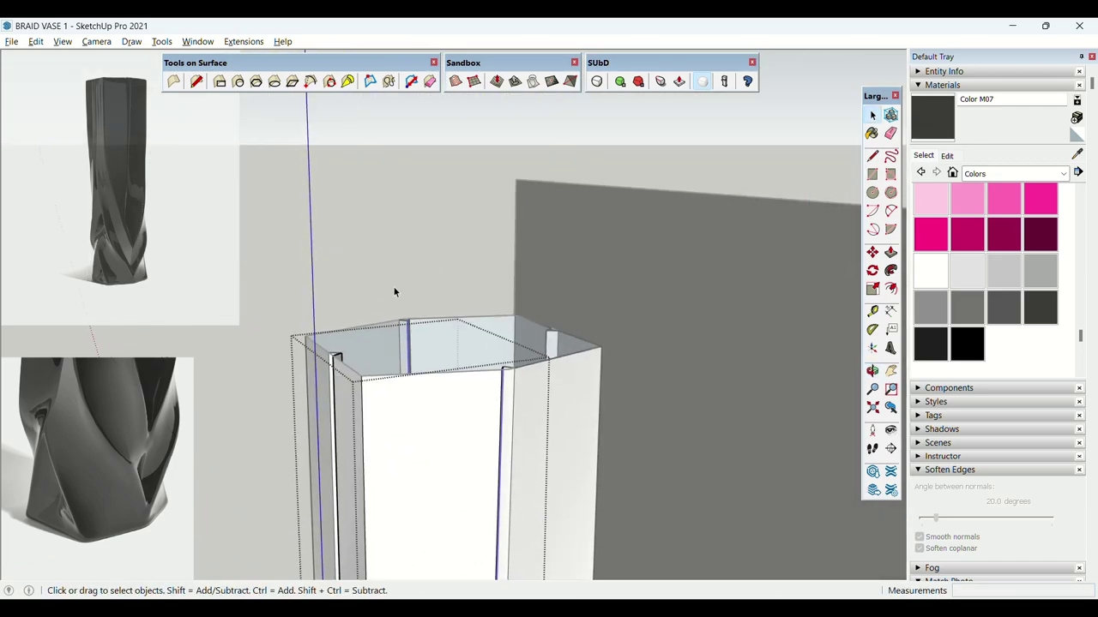
Select the rim edges around the vase's open top and sharpen them with the SUbD Crease tool.
drag(420, 392, 628, 404)
middle_drag(565, 477, 599, 320)
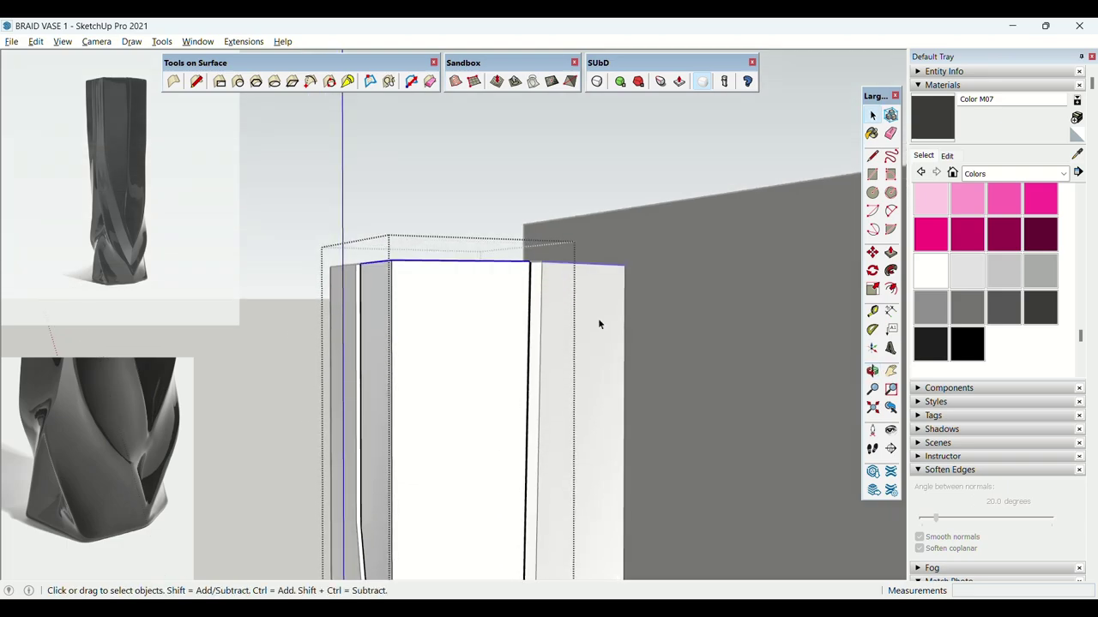
click(659, 83)
drag(540, 248, 554, 137)
key(space)
scroll(554, 135, down, 3)
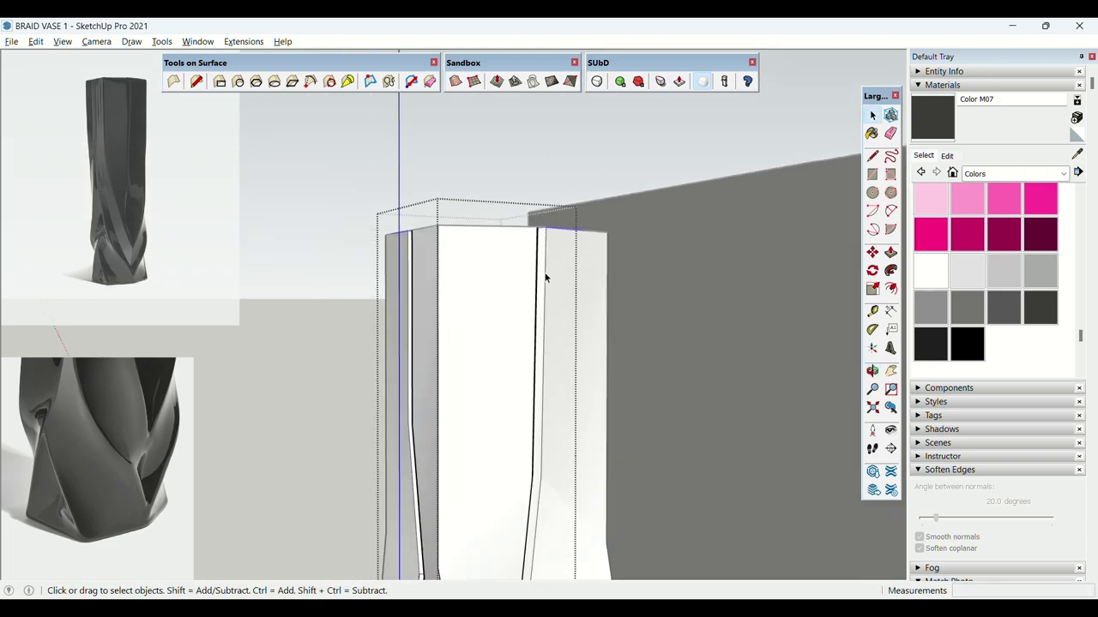
Sharpen the selected bottom edges around the vase's base with the SUbD Crease tool.
shift+middle_drag(525, 506, 518, 163)
shift+middle_drag(486, 517, 499, 257)
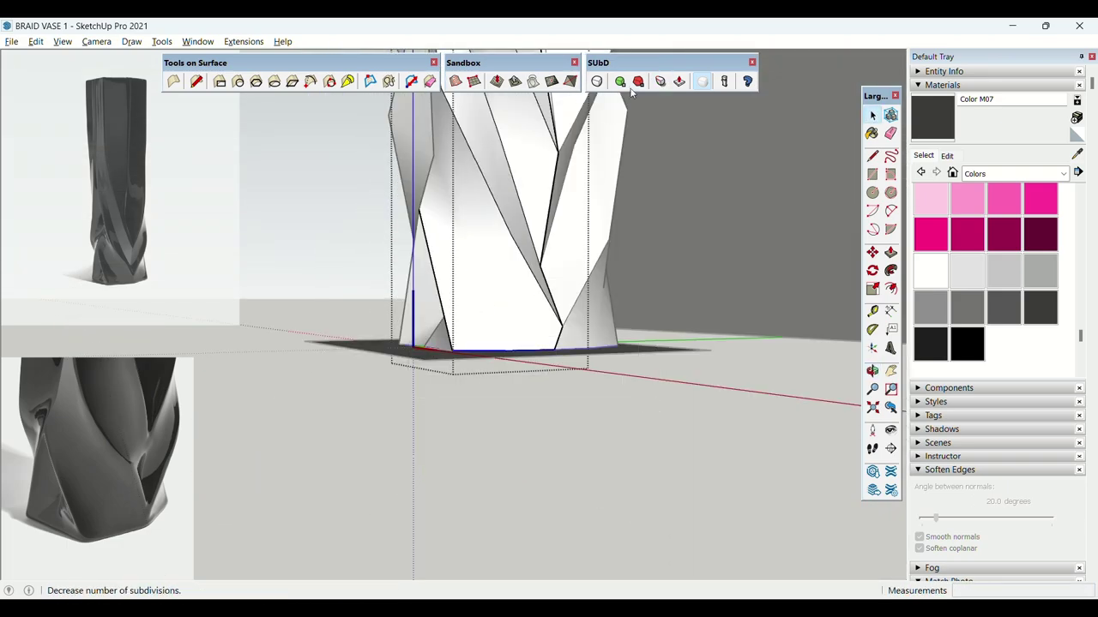
click(660, 81)
drag(490, 336, 471, 230)
key(space)
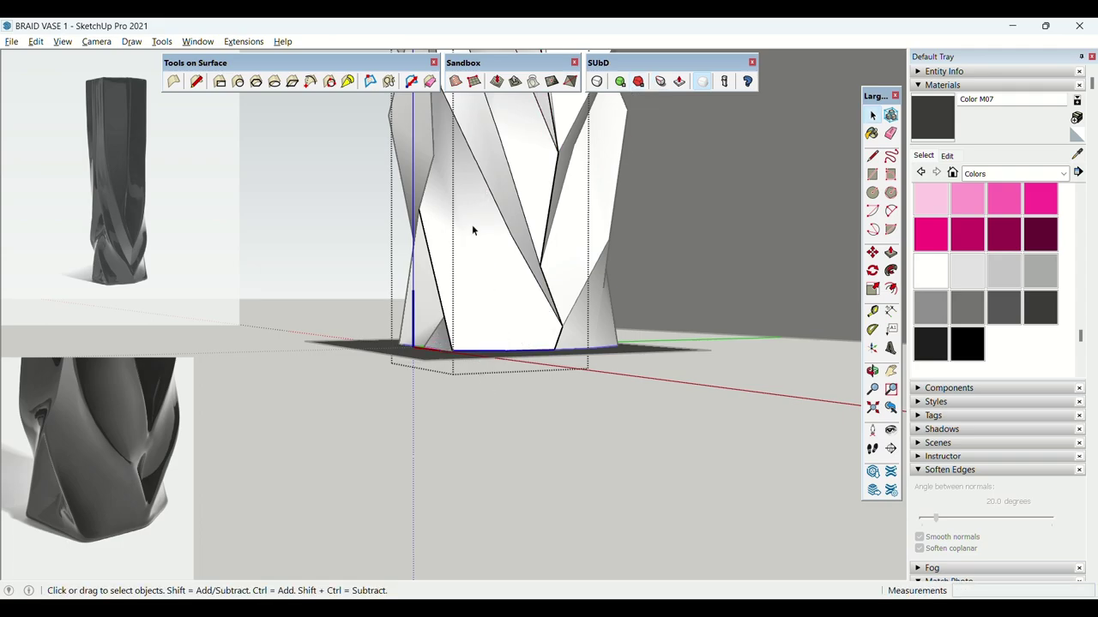
Sharpen the rim vertex where the front face meets the recessed seam to 1.00.
middle_drag(471, 230, 494, 239)
click(659, 81)
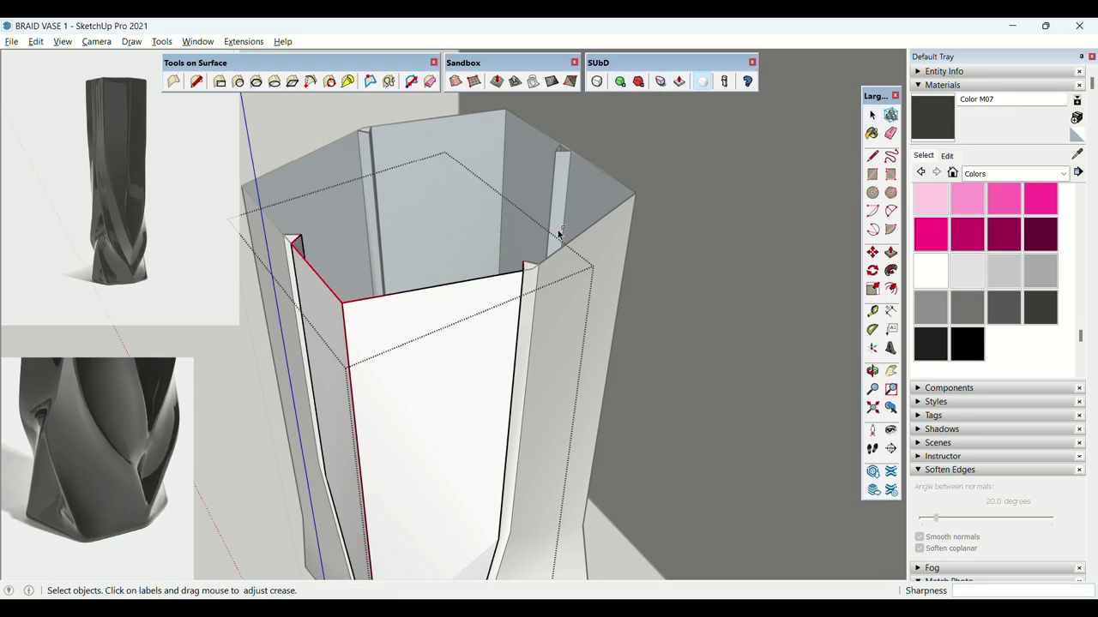
drag(523, 257, 345, 190)
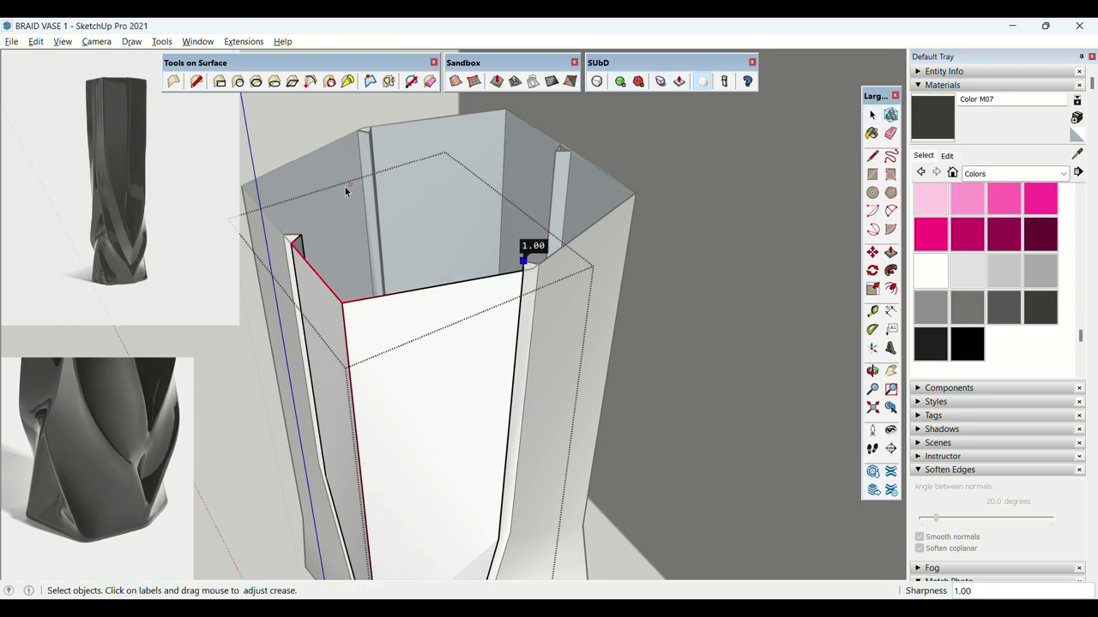
key(space)
scroll(406, 230, down, 5)
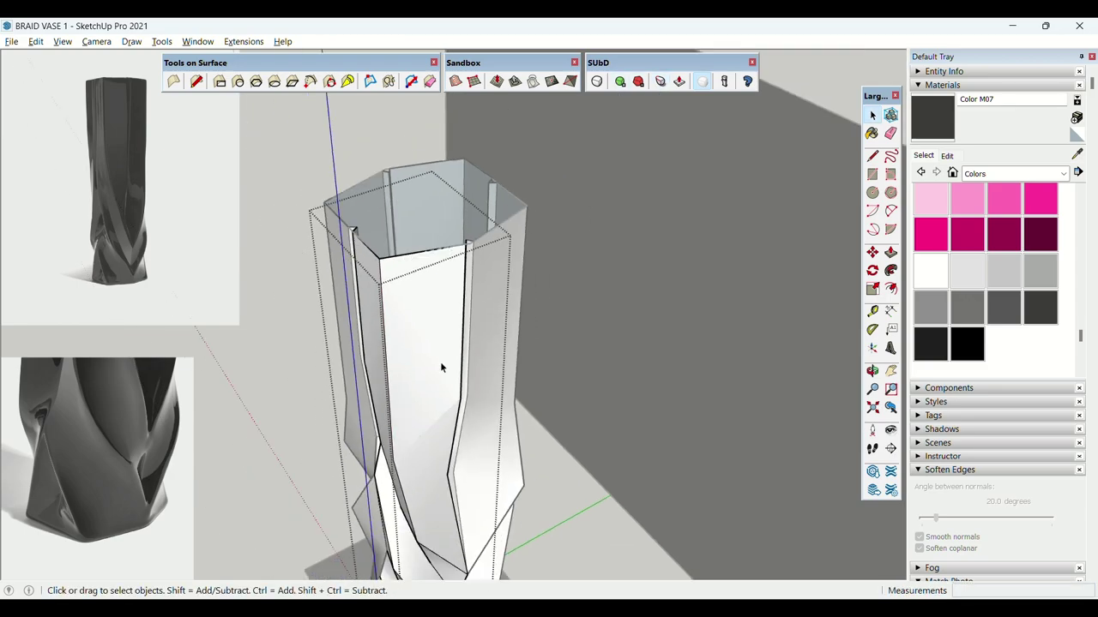
Sharpen the base vertices at both ends of the strand's bottom edges with the SUbD Crease tool.
shift+middle_drag(440, 361, 436, 202)
middle_drag(451, 426, 396, 249)
scroll(418, 274, up, 3)
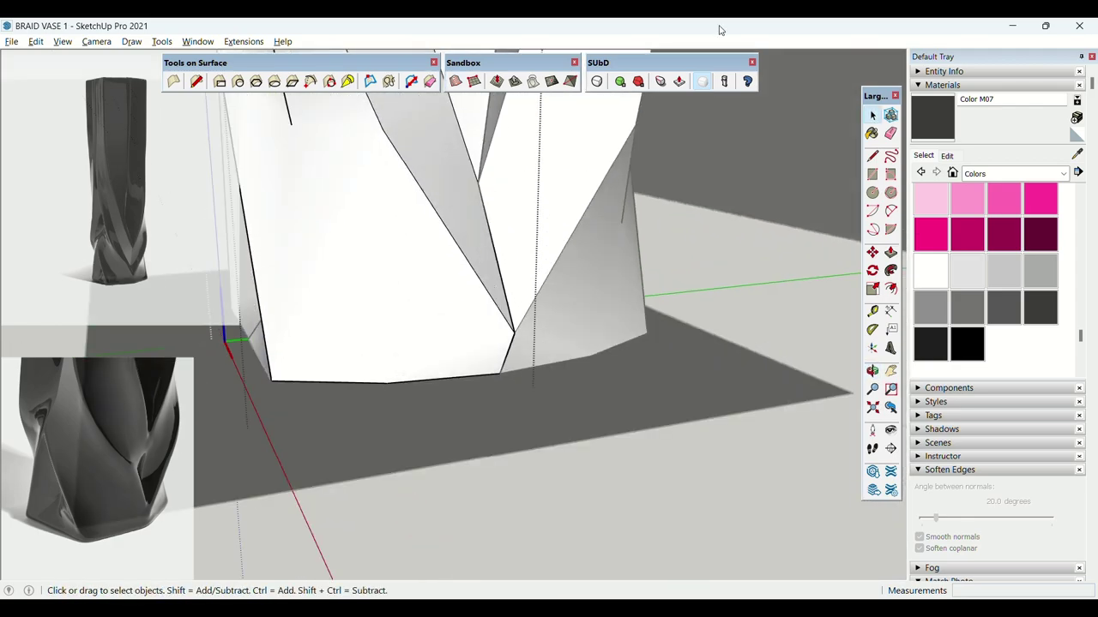
click(661, 82)
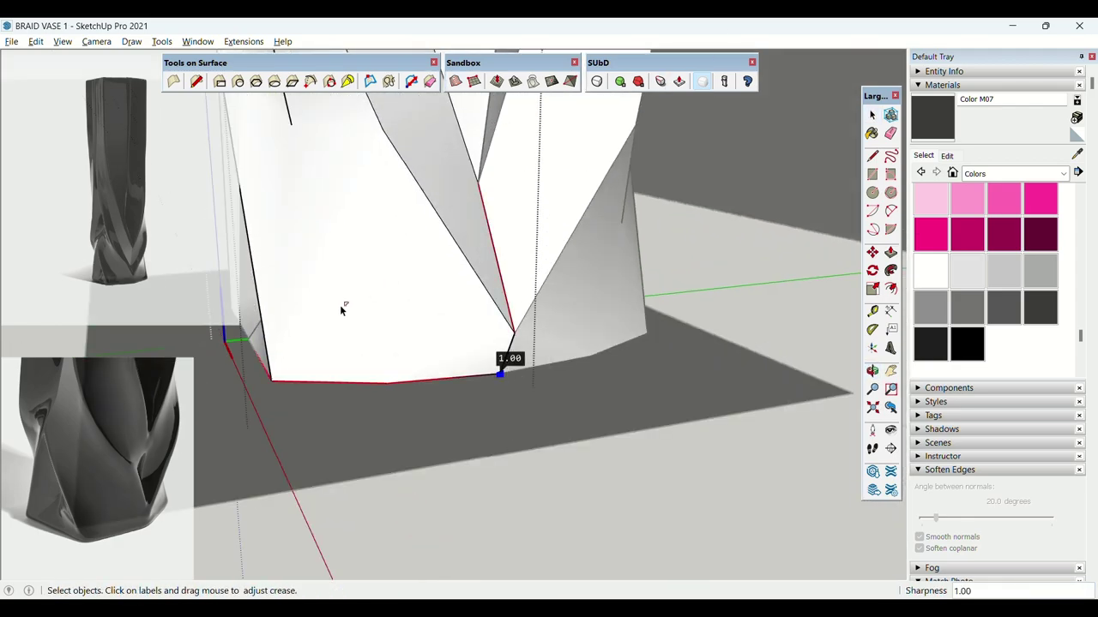
middle_drag(340, 304, 407, 367)
key(space)
click(661, 82)
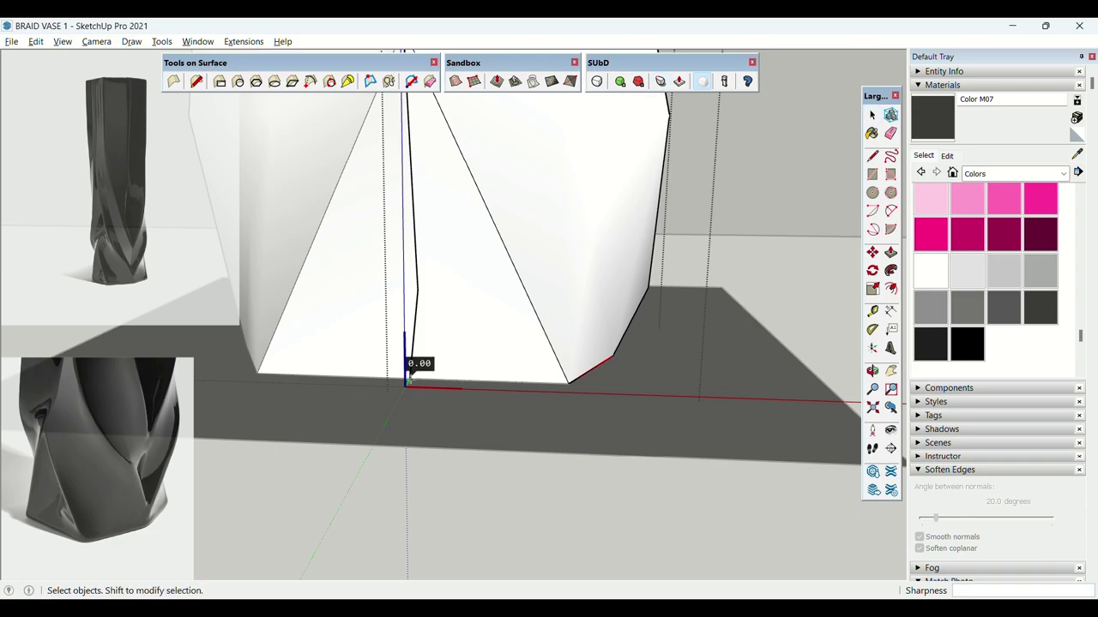
drag(410, 378, 393, 167)
key(space)
Subdivide the whole vase with SUbD at an increased level, inspect the base and lower seams, and turn the subdivision off.
mouse_move(523, 343)
middle_down()
mouse_move(435, 409)
mouse_move(516, 375)
mouse_move(488, 412)
middle_up()
scroll(481, 436, down, 5)
scroll(482, 435, down, 4)
key(Escape)
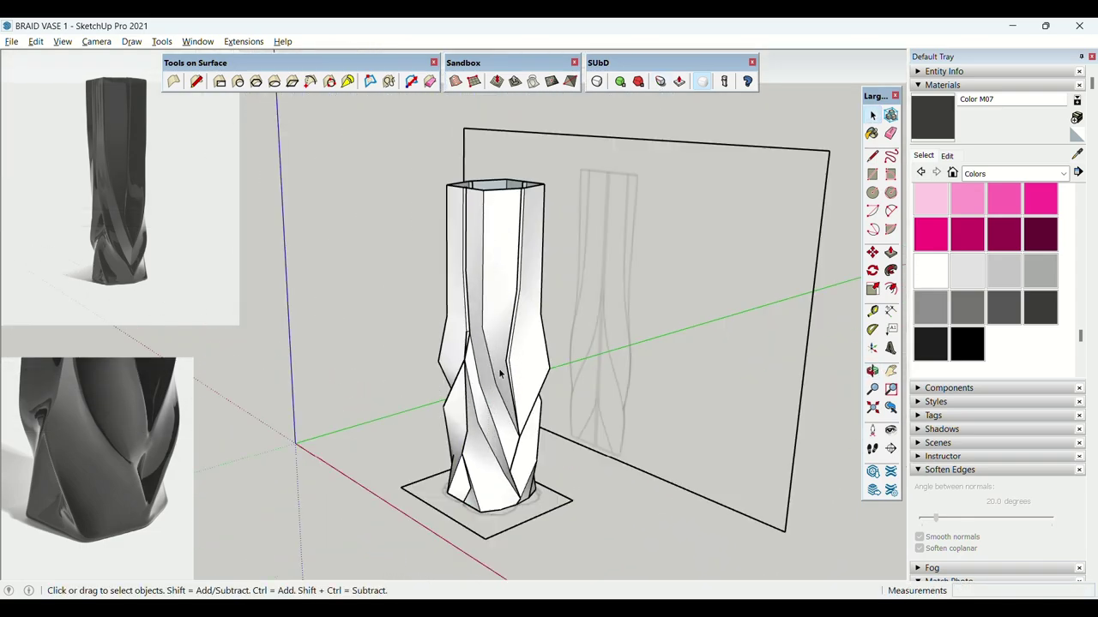
click(501, 374)
click(597, 81)
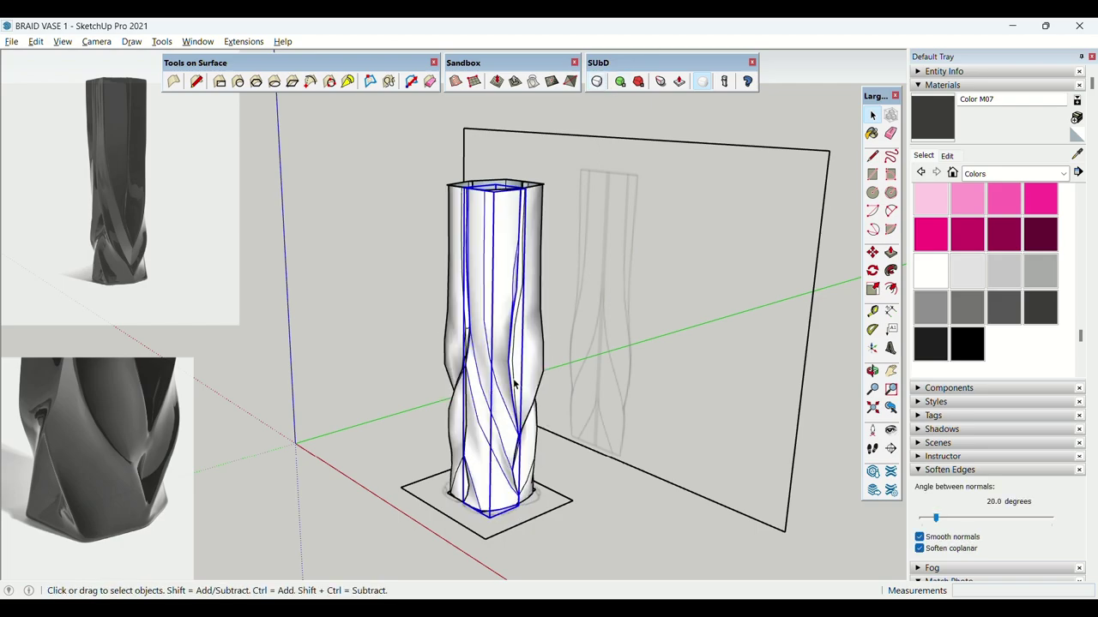
scroll(506, 395, up, 5)
middle_drag(505, 394, 609, 206)
click(620, 83)
middle_drag(483, 343, 590, 527)
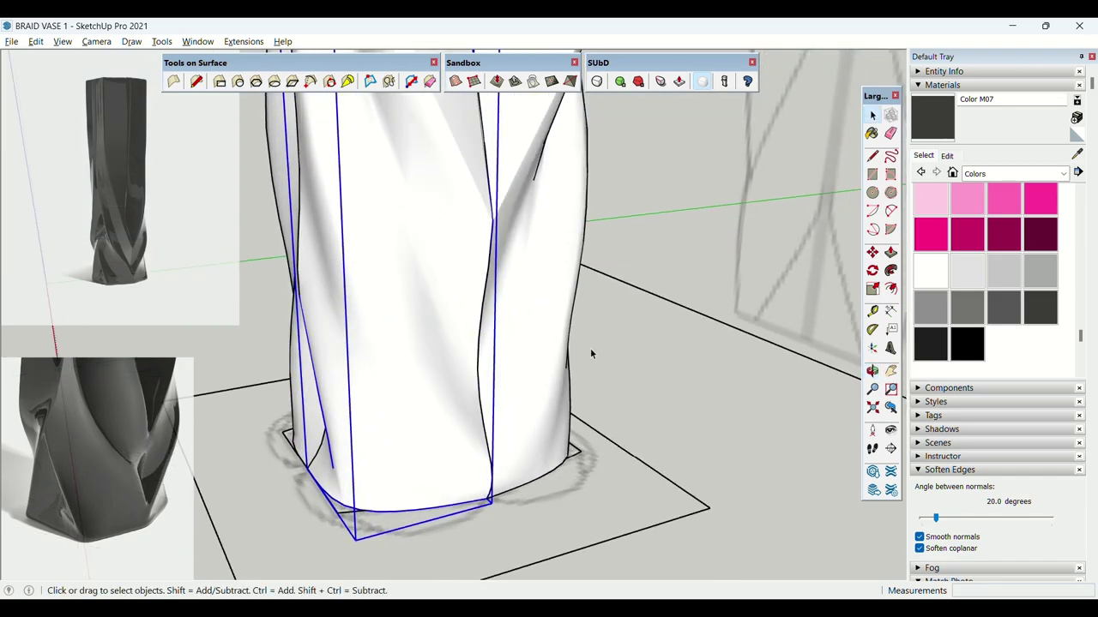
middle_drag(535, 207, 570, 224)
scroll(575, 226, up, 1)
click(601, 83)
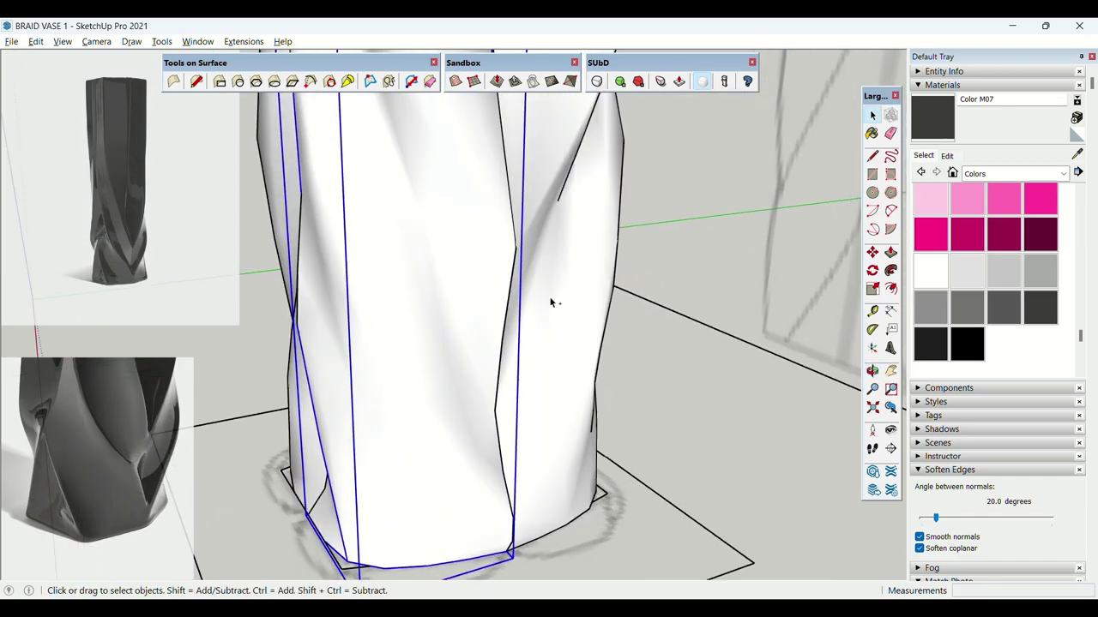
middle_drag(478, 307, 505, 242)
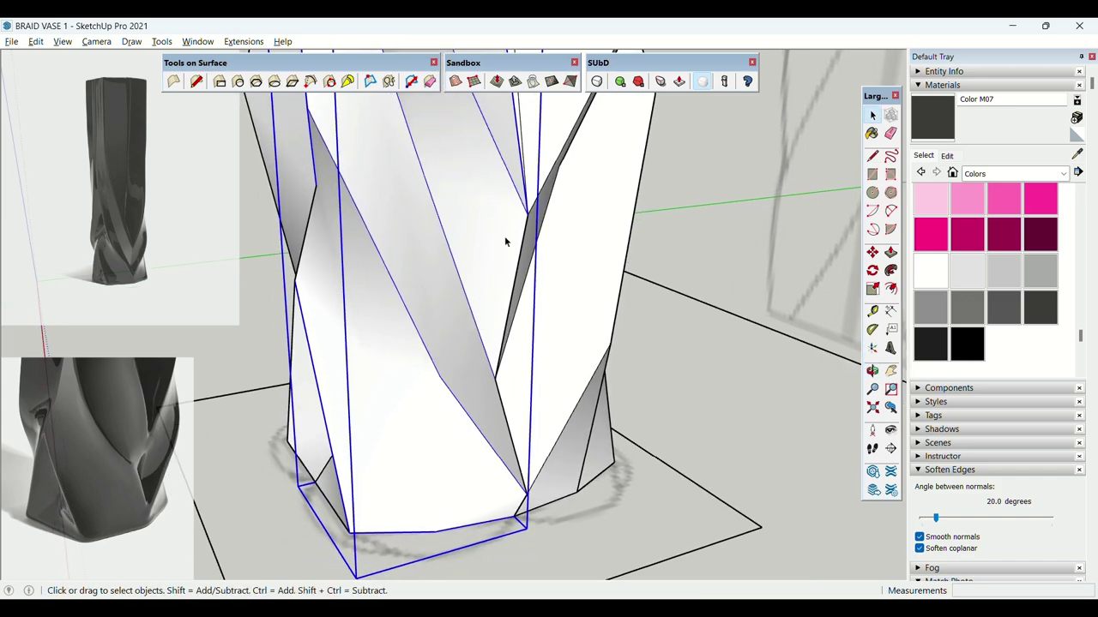
Set the crease sharpness of the vertices at the recessed seam's lower tip and the strand tip just above the base to 0.60.
click(660, 80)
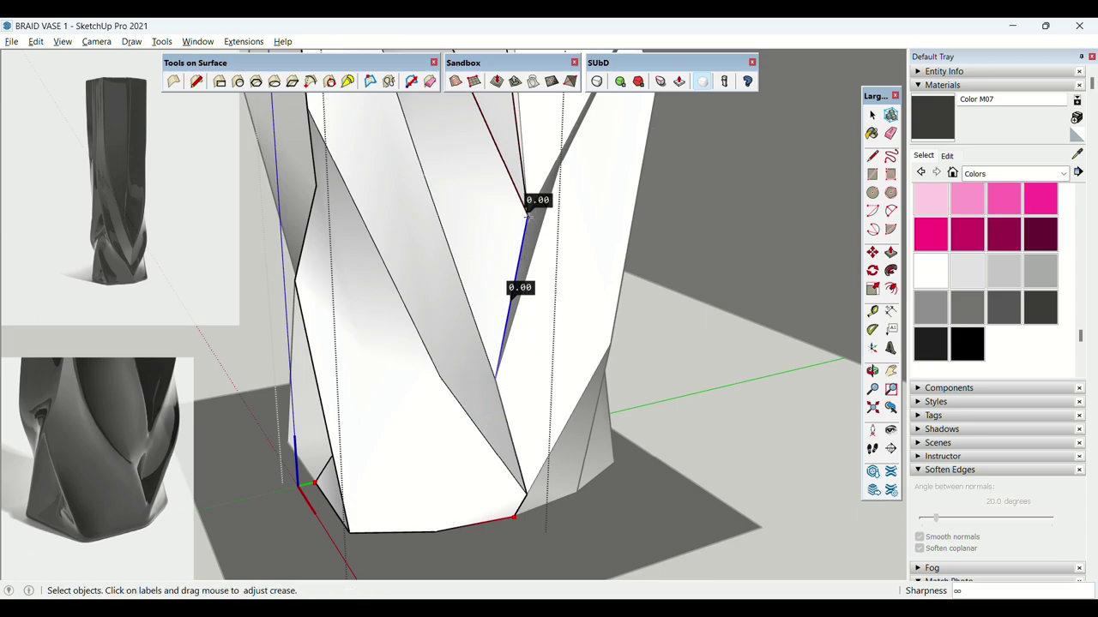
drag(538, 205, 539, 167)
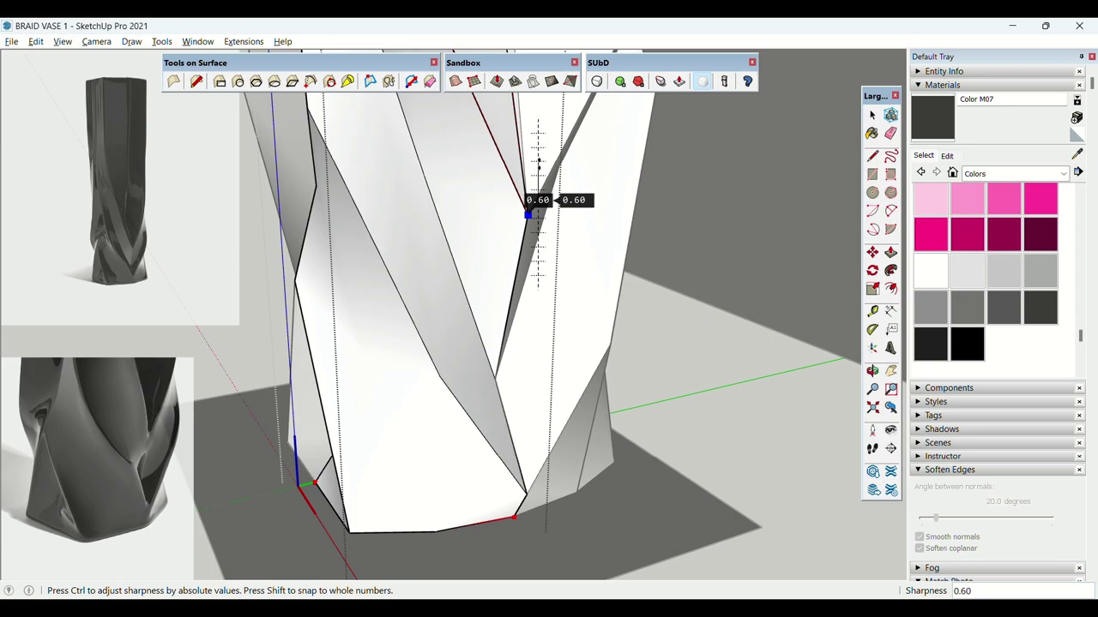
drag(538, 164, 538, 163)
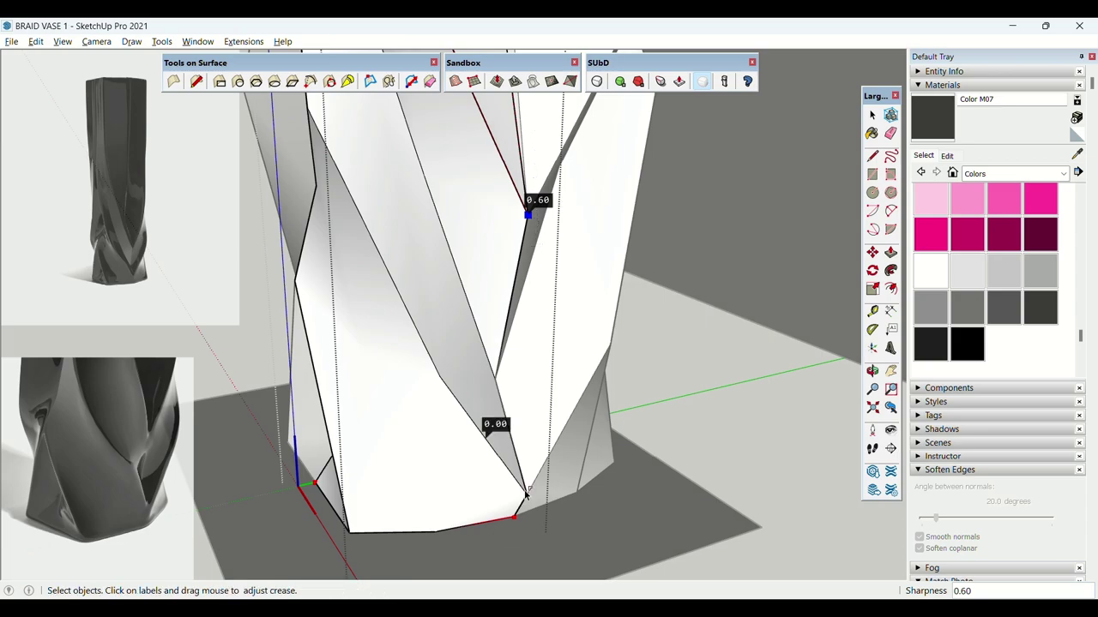
drag(536, 480, 537, 480)
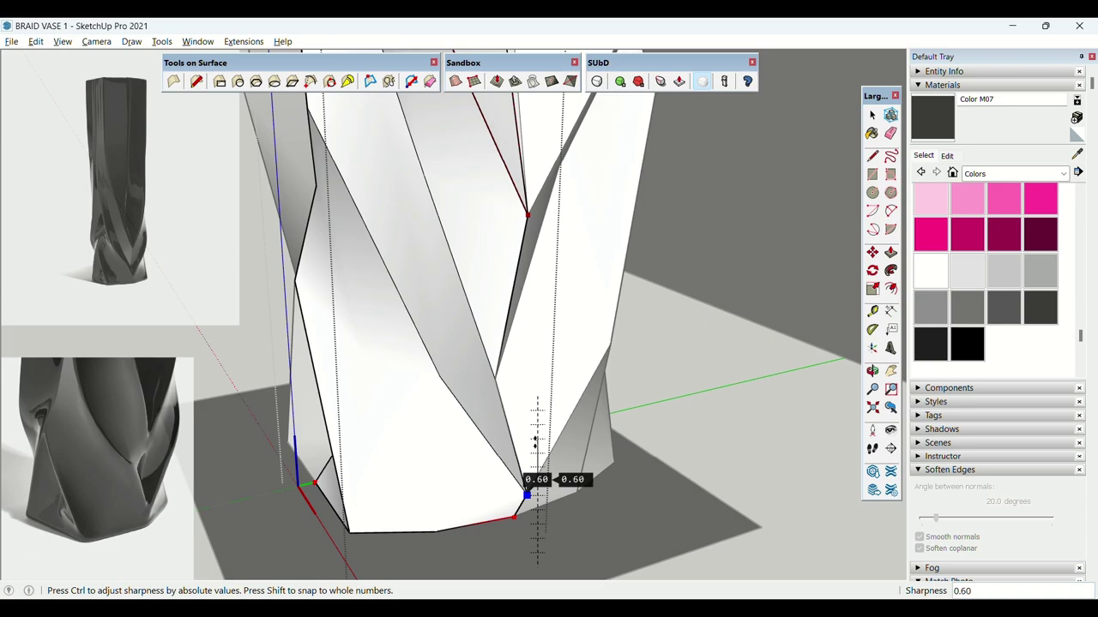
drag(535, 438, 535, 438)
key(space)
Sharpen the bend vertex of the small triangular fold near the base on the strand's other side.
middle_drag(536, 433, 556, 451)
middle_drag(415, 407, 514, 424)
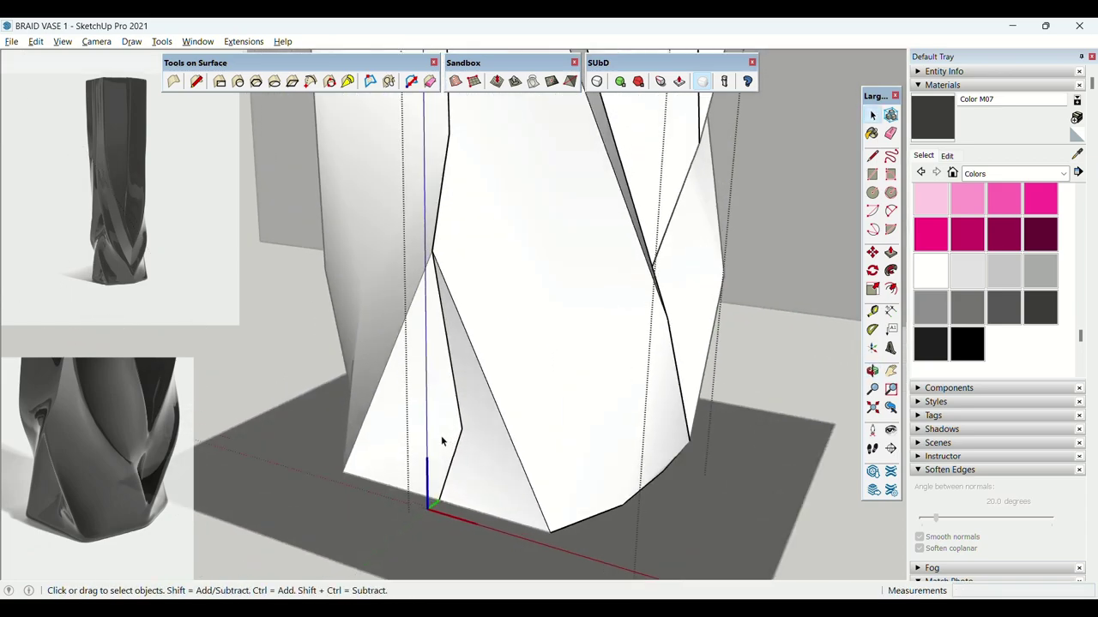
scroll(443, 441, up, 1)
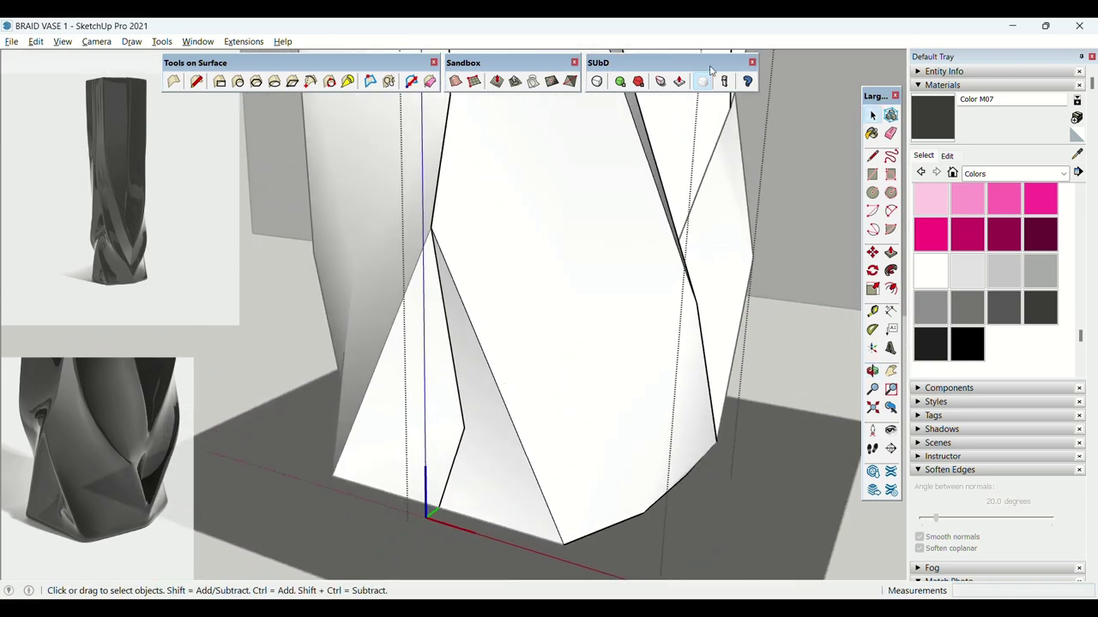
click(661, 83)
drag(464, 421, 470, 383)
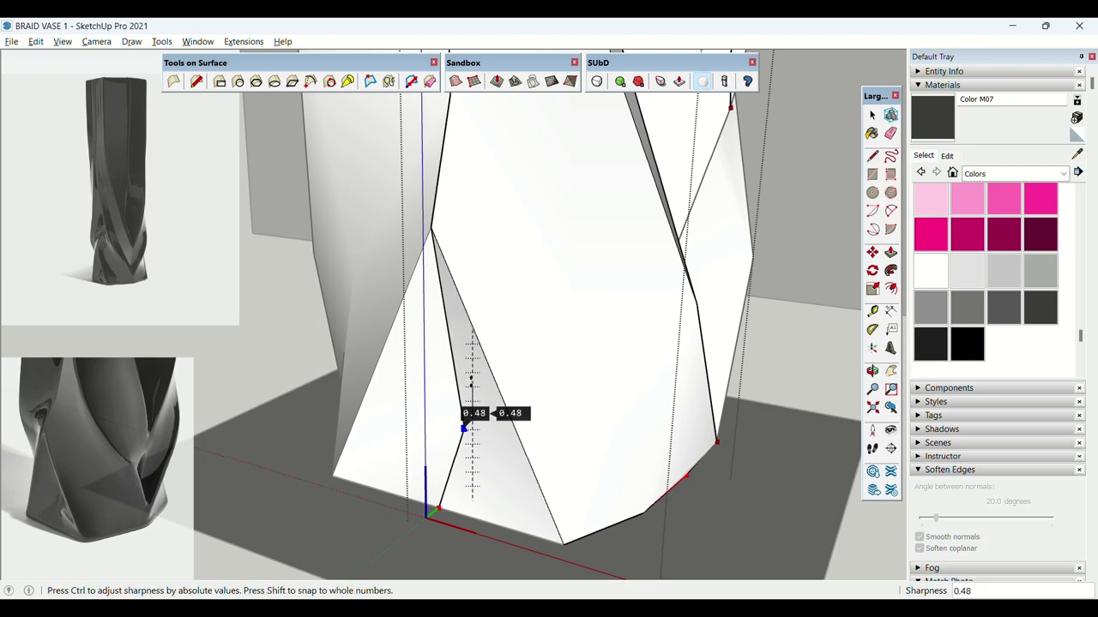
middle_drag(464, 428, 497, 283)
Sharpen the vertex at the bend of the strand's outer edge above the small triangular fold.
scroll(365, 339, down, 3)
click(658, 82)
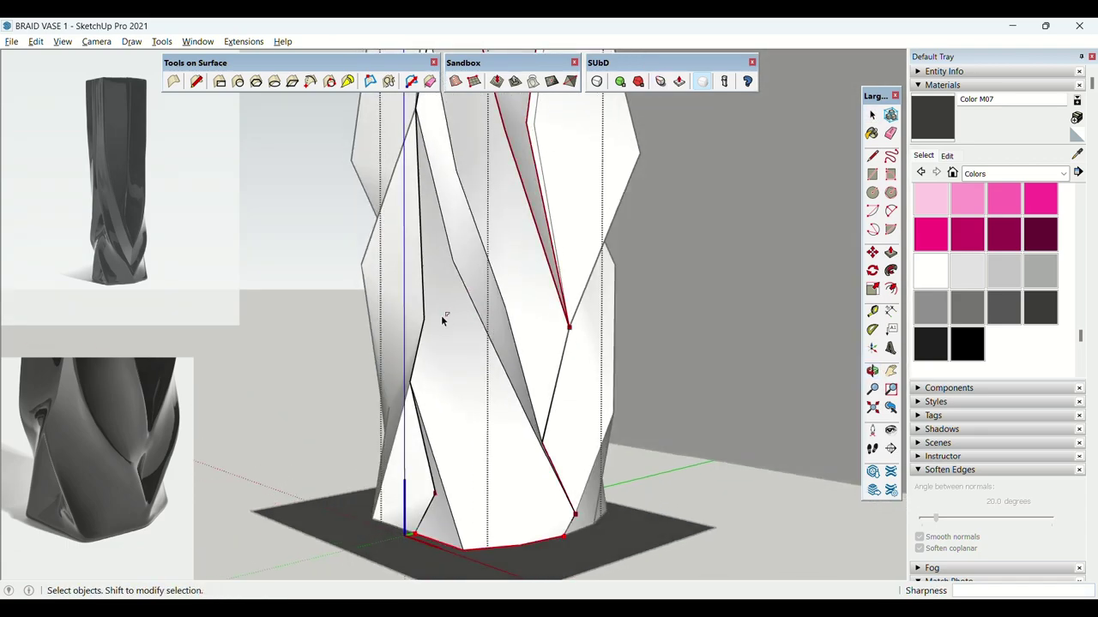
scroll(423, 316, up, 2)
drag(421, 314, 433, 280)
scroll(429, 296, down, 3)
key(space)
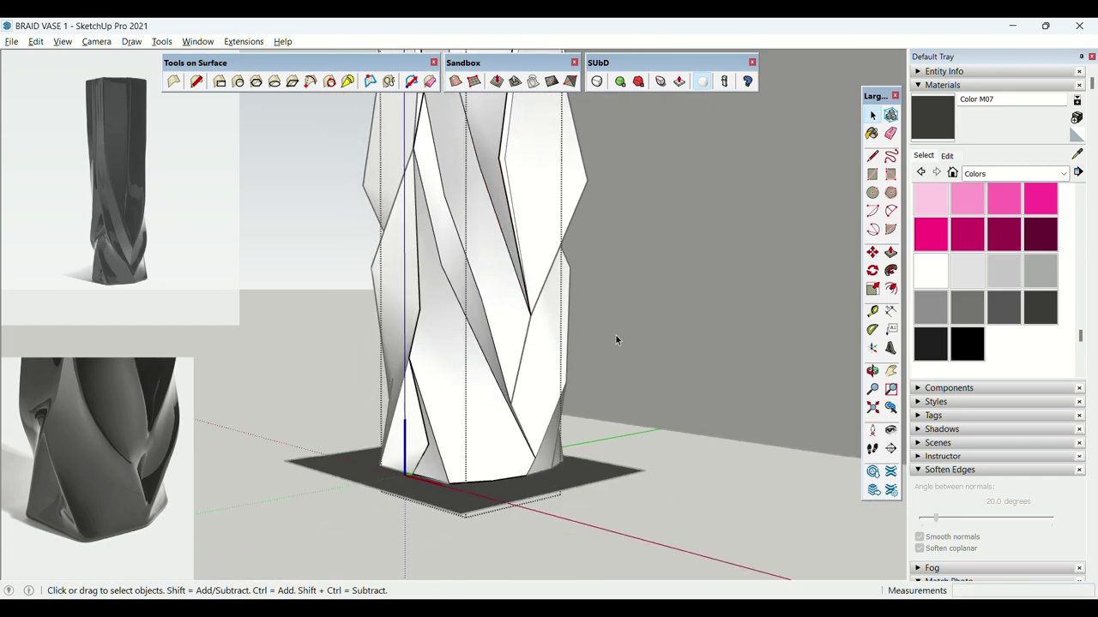
Leave the component, subdivide the vase with SUbD, and inspect the smoothed seams and base.
middle_drag(616, 336, 445, 360)
key(Escape)
scroll(445, 361, down, 3)
shift+middle_drag(446, 300, 445, 373)
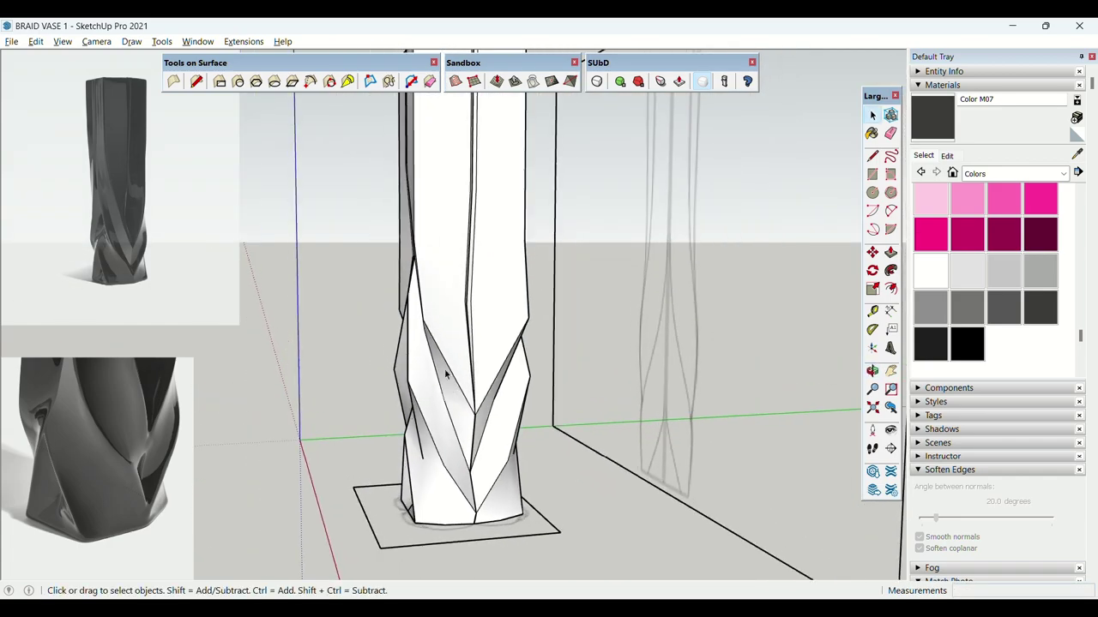
click(597, 86)
mouse_move(485, 283)
middle_down()
mouse_move(507, 284)
mouse_move(482, 328)
mouse_move(478, 304)
middle_up()
scroll(501, 290, down, 2)
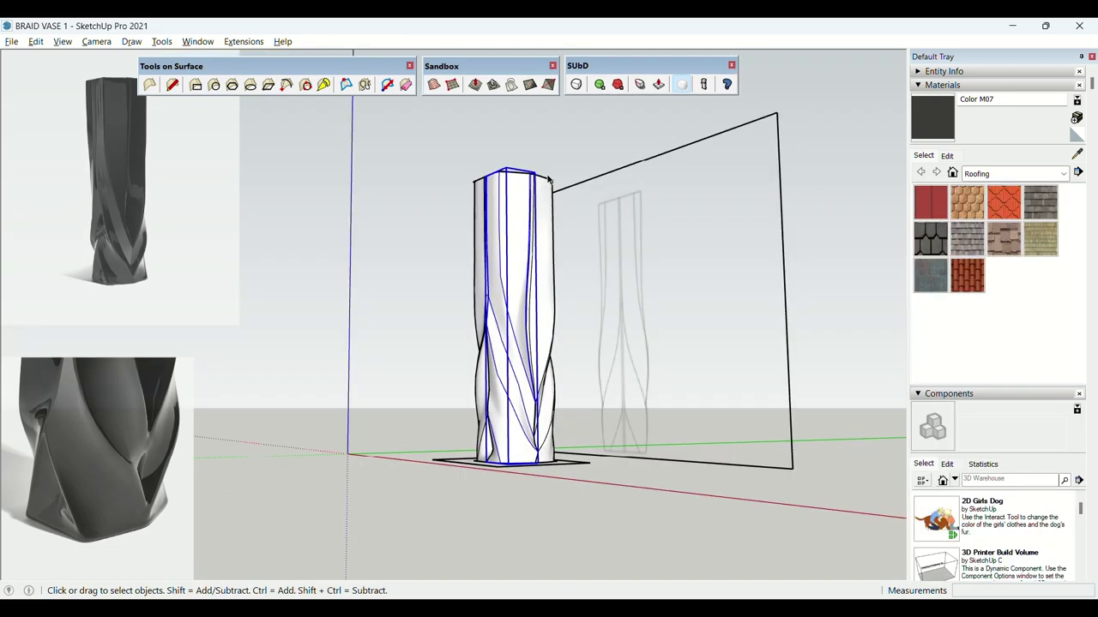
click(548, 152)
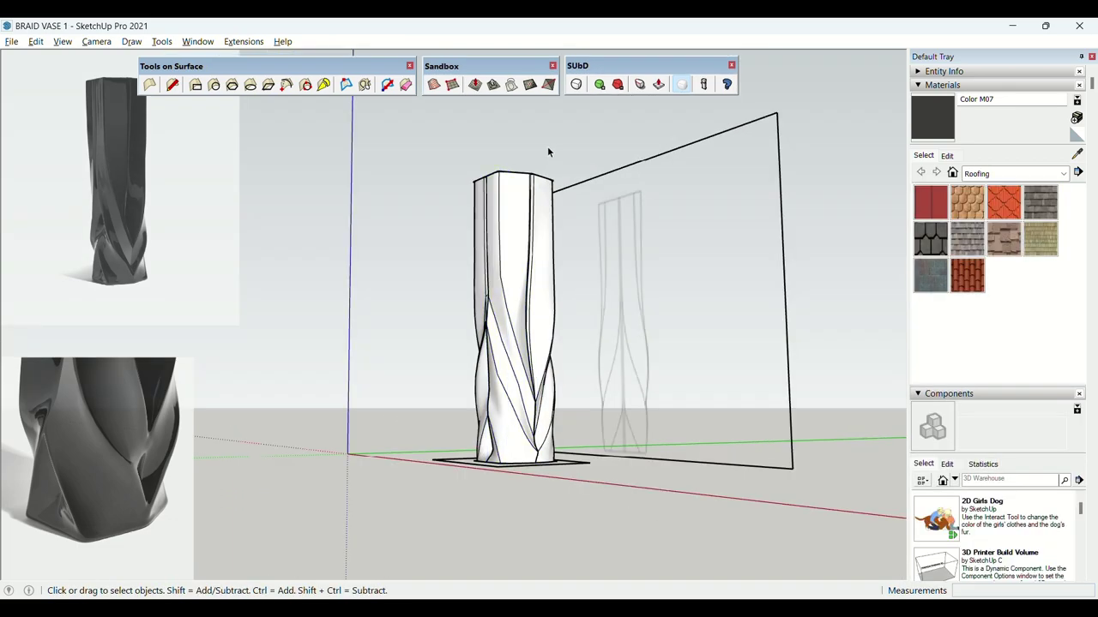
middle_drag(540, 168, 512, 426)
scroll(493, 536, up, 3)
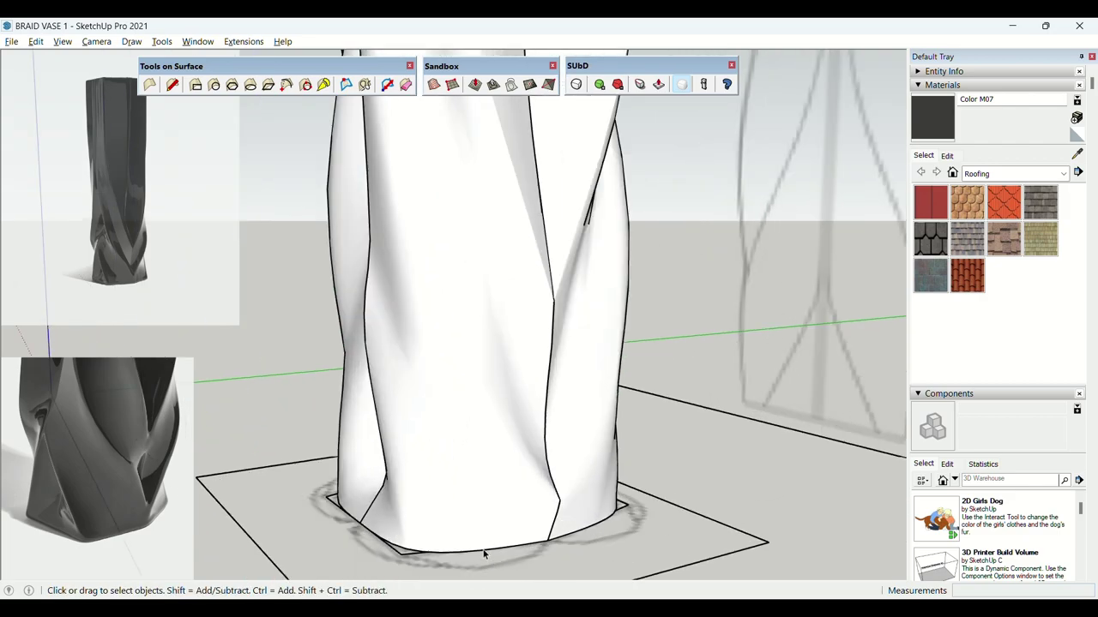
Inspect the smoothed seams around the vase's base from several sides and return to the unsubdivided mesh.
middle_drag(493, 536, 590, 493)
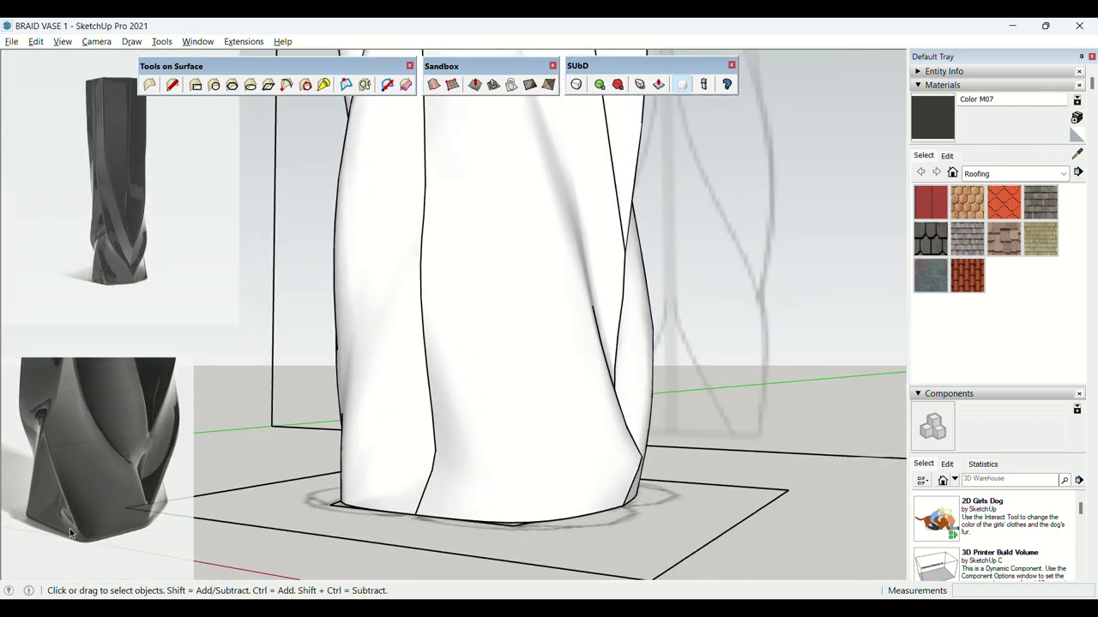
middle_drag(471, 474, 461, 425)
scroll(476, 429, down, 4)
scroll(447, 406, down, 2)
scroll(461, 424, up, 3)
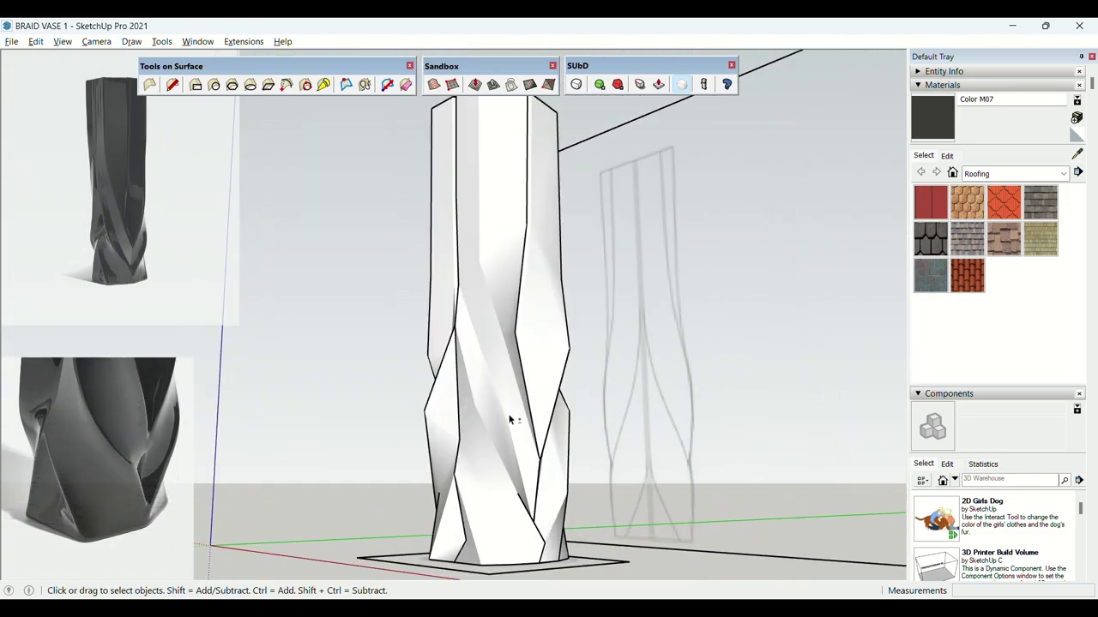
Inside the strand component, set the crease sharpness of the lower diagonal seam edges and the base fold's edge to 0.94.
double_click(503, 465)
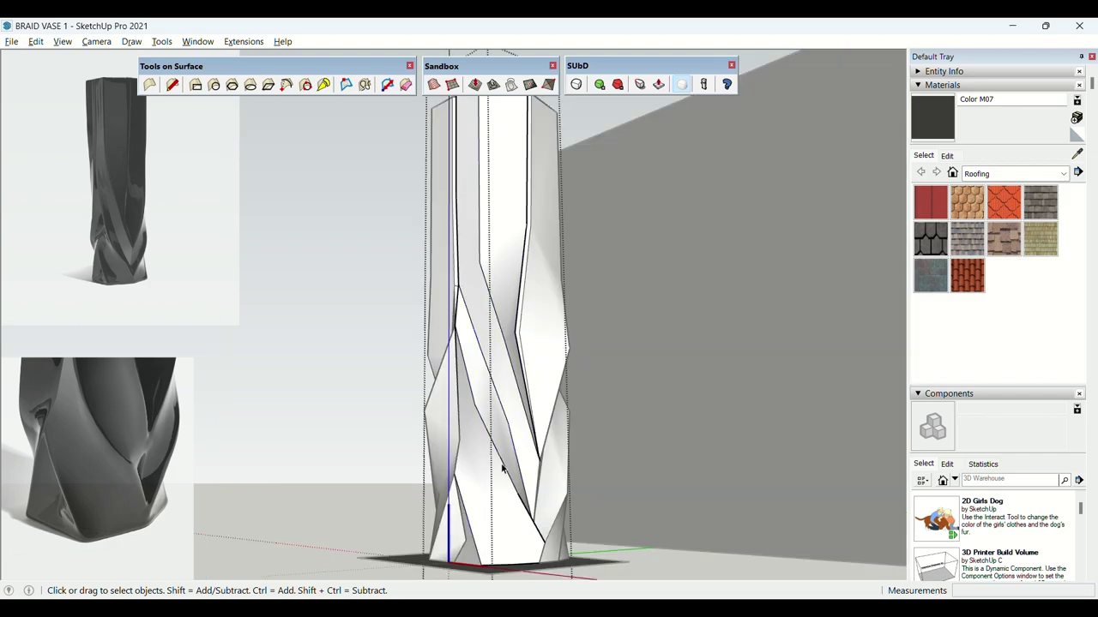
click(469, 390)
middle_drag(506, 498, 576, 403)
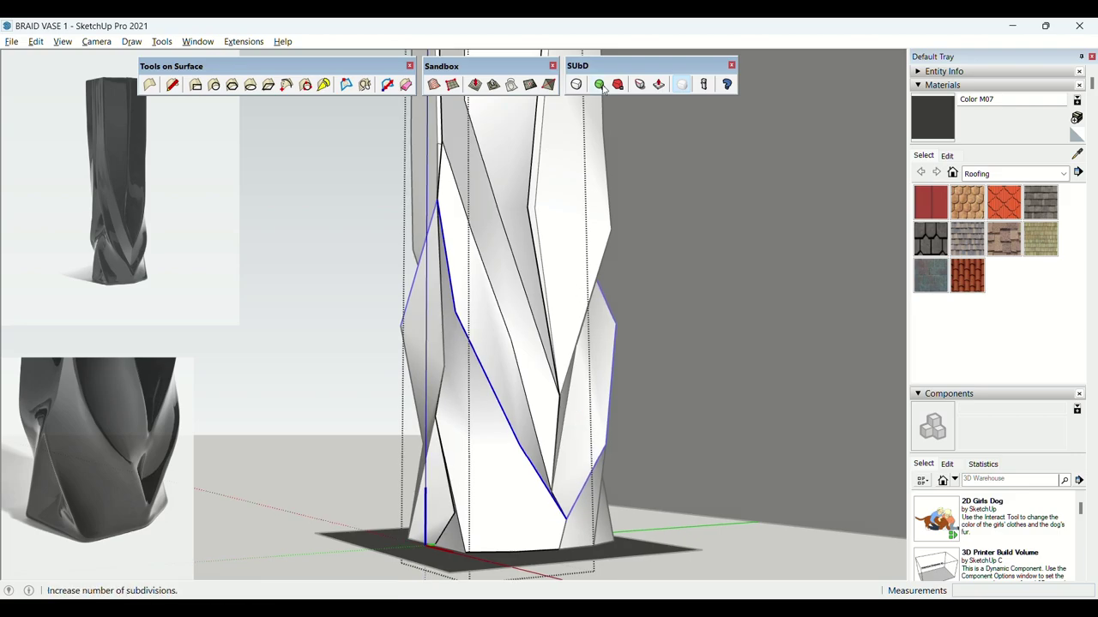
middle_drag(446, 467, 477, 485)
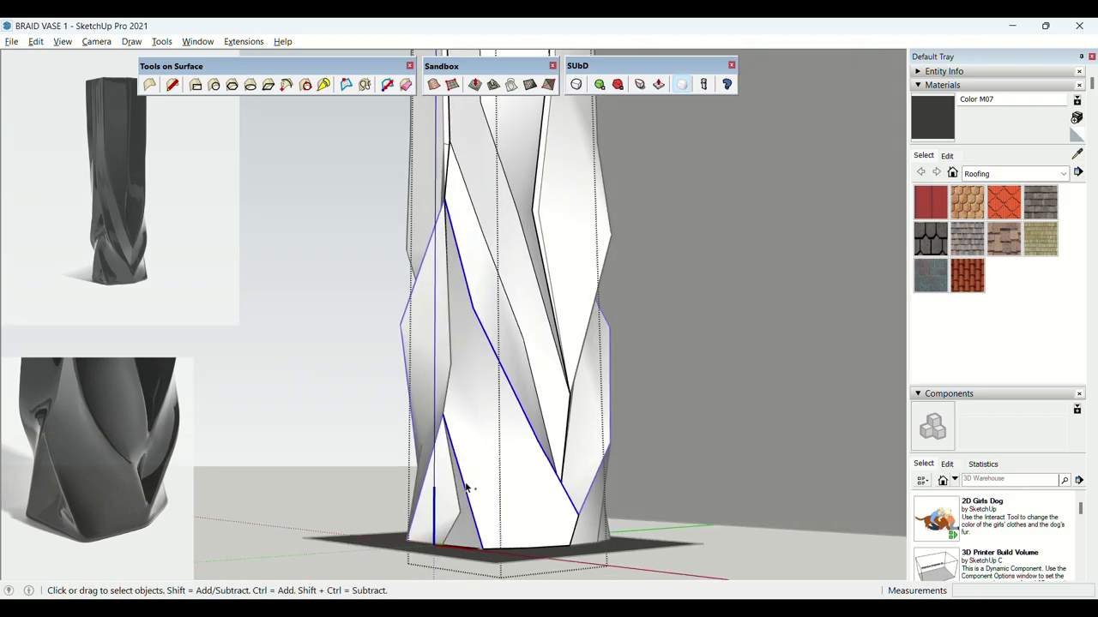
click(639, 85)
drag(518, 364, 520, 319)
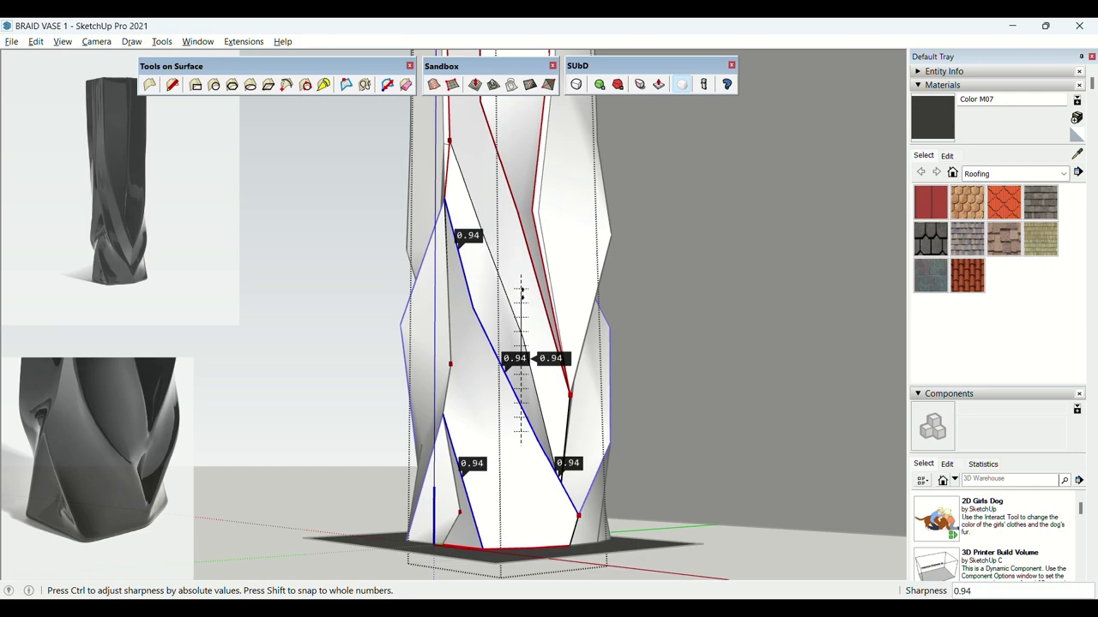
key(space)
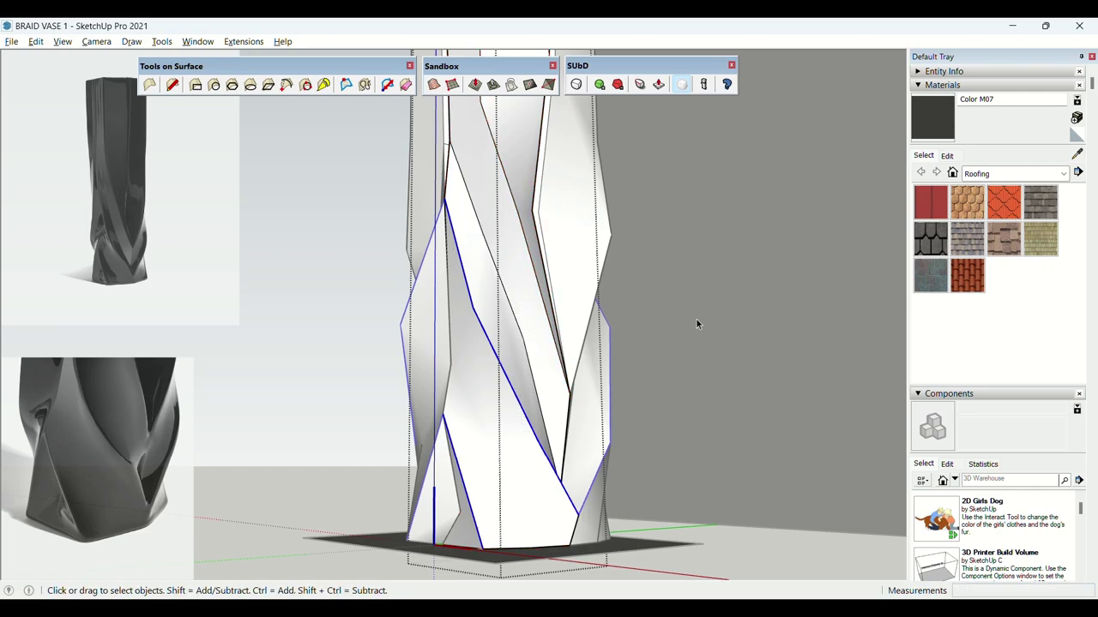
Leave the component, subdivide the vase with SUbD to inspect the creased seams, and undo the subdivision.
scroll(515, 386, down, 5)
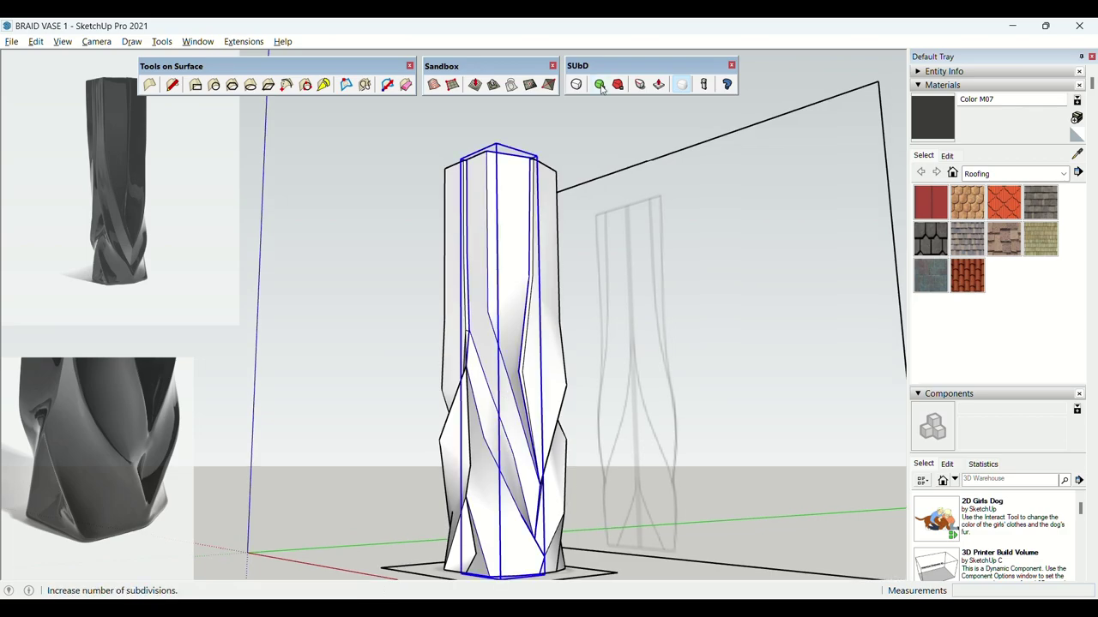
click(600, 86)
click(677, 258)
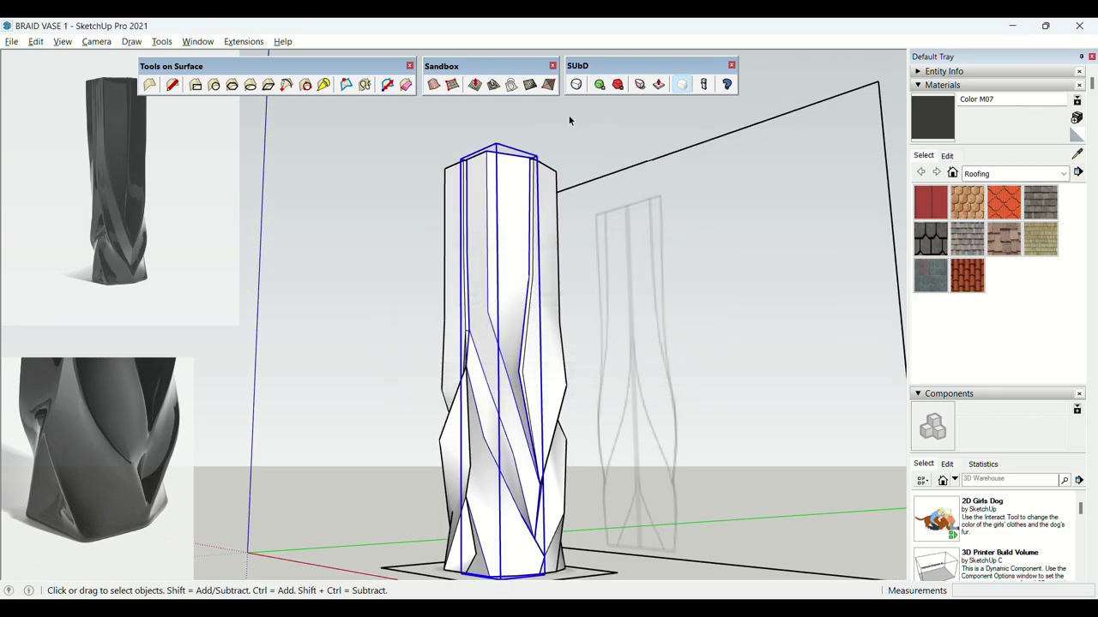
click(578, 91)
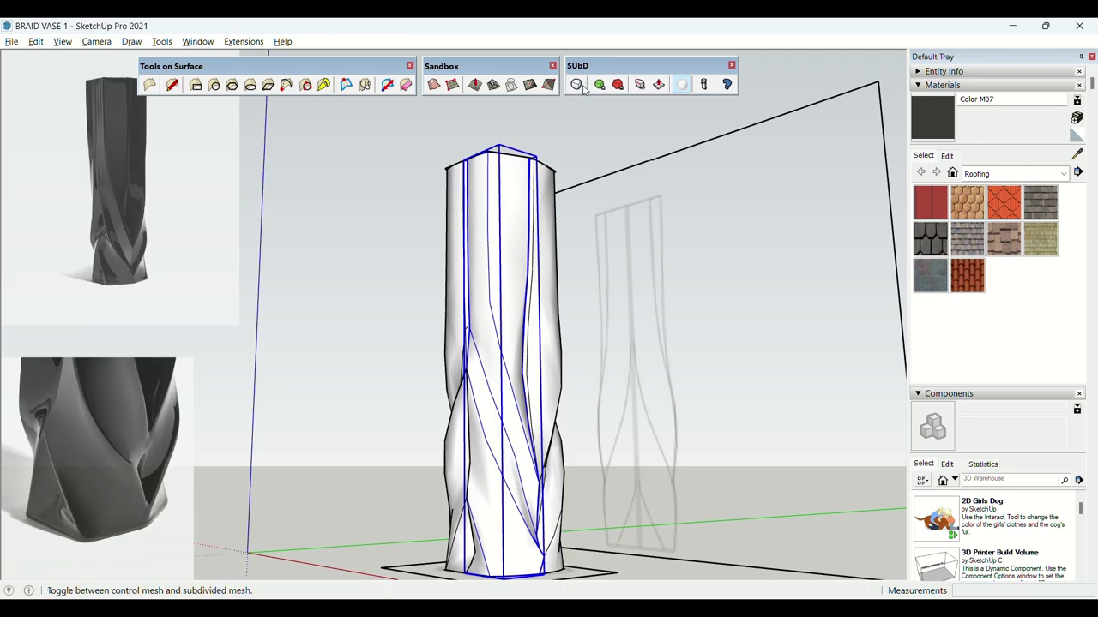
click(570, 126)
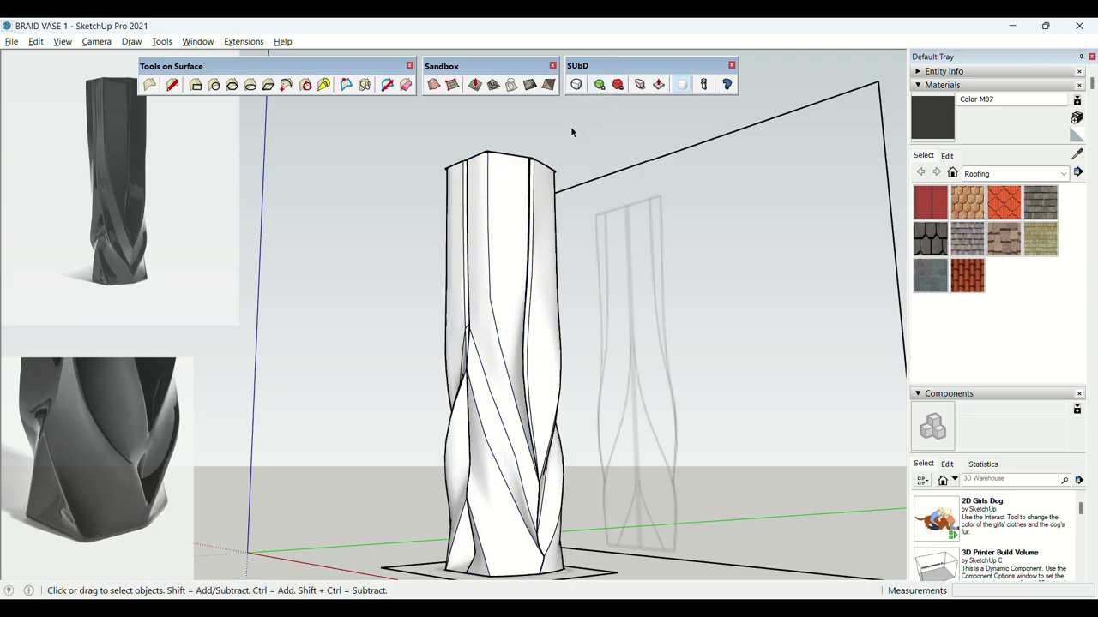
middle_drag(526, 229, 498, 254)
scroll(544, 412, up, 3)
middle_drag(544, 413, 800, 390)
shift+middle_drag(678, 367, 579, 337)
key(ctrl+z)
key(ctrl+z)
Move the outer bend vertex at the strand's widest point by 20 mm.
scroll(525, 451, up, 2)
click(586, 325)
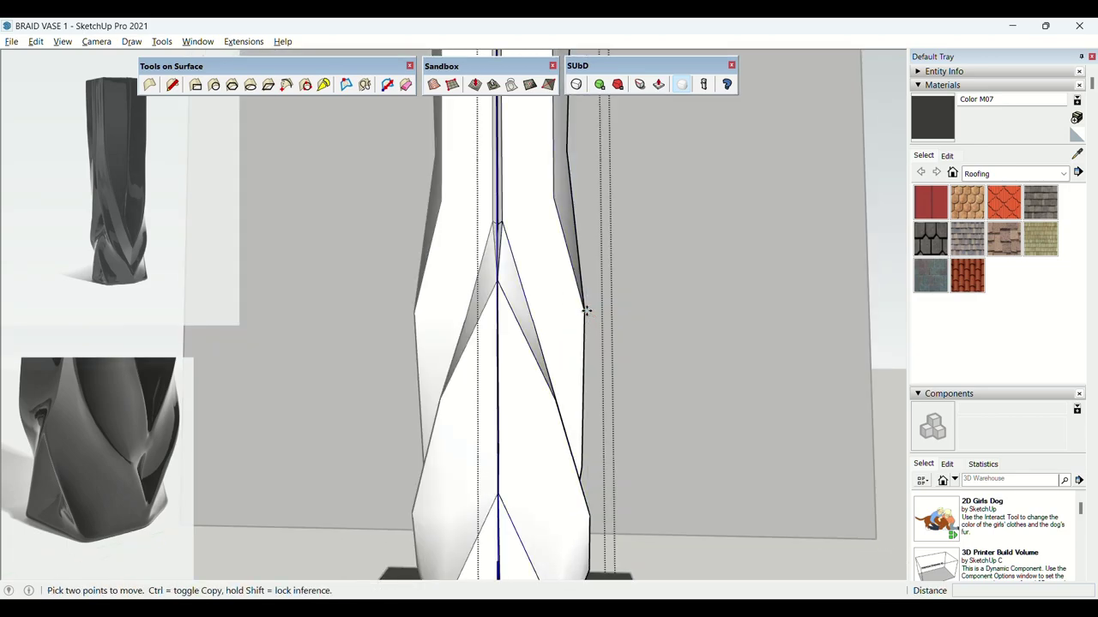
key(space)
middle_drag(586, 328, 583, 468)
key(m)
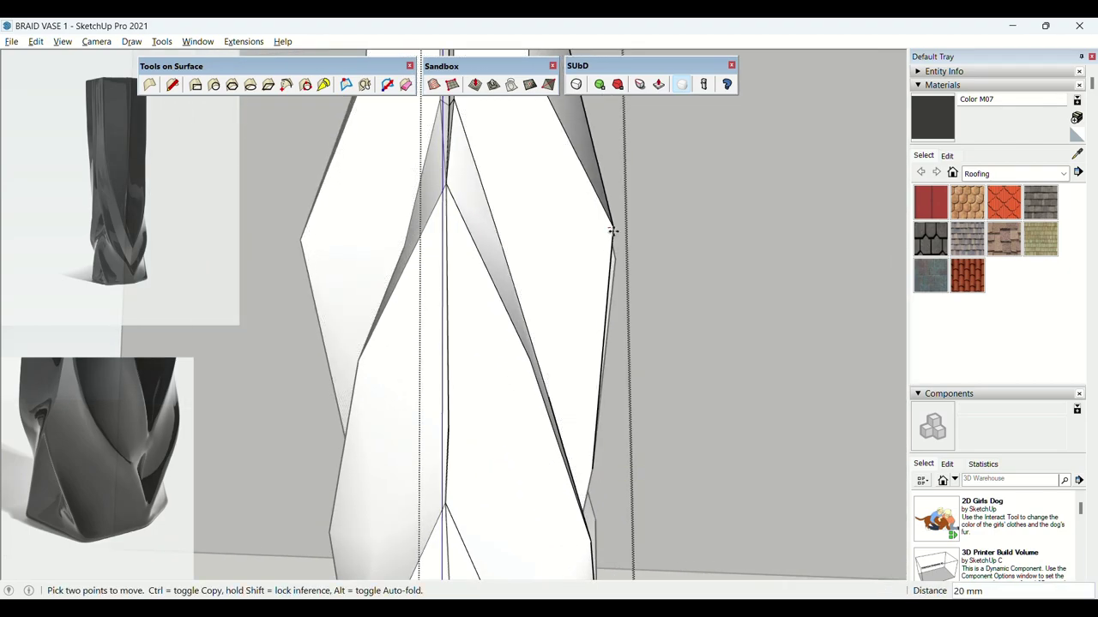
scroll(544, 326, down, 3)
middle_drag(544, 326, 536, 414)
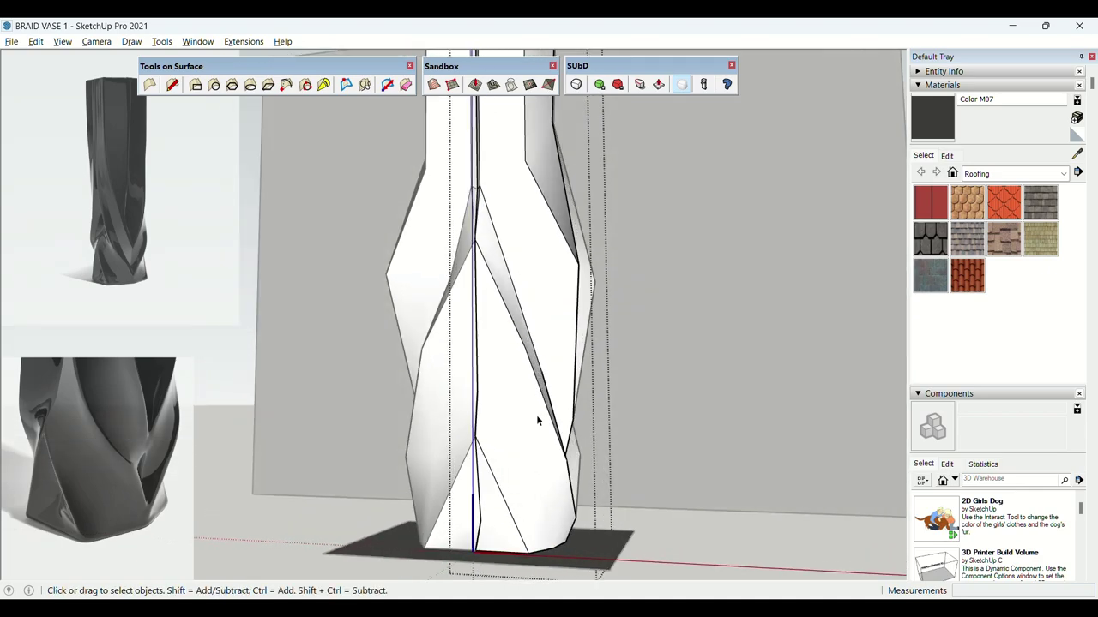
Move the strand's upper bend vertex, where the straight section ends, 40 mm along the red axis.
scroll(536, 414, down, 3)
scroll(533, 269, up, 4)
middle_drag(533, 269, 555, 299)
scroll(561, 296, up, 2)
key(m)
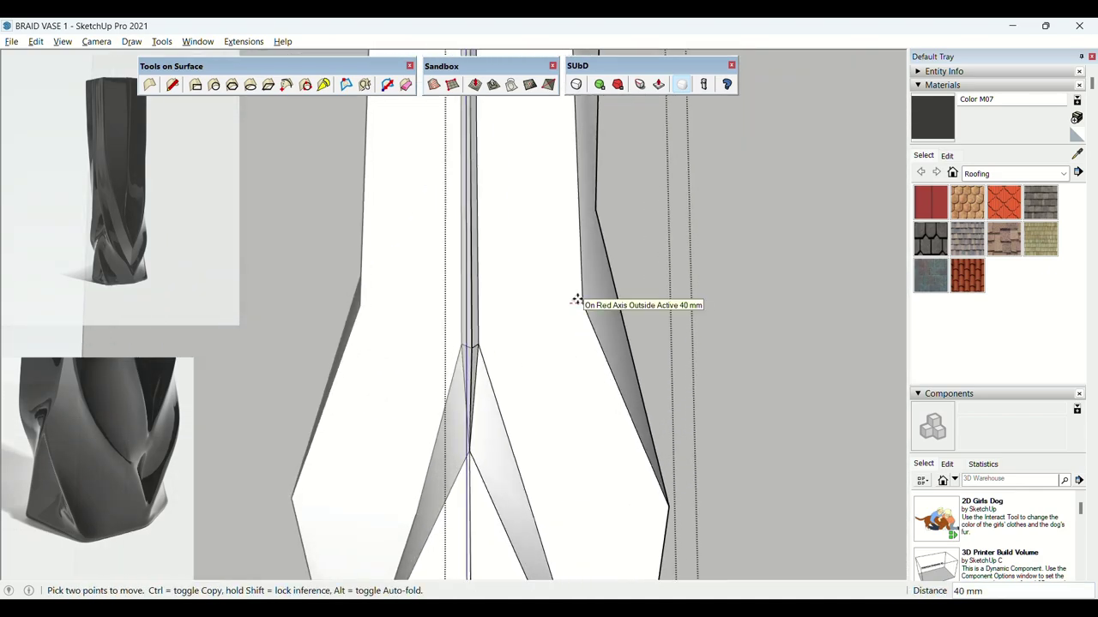
scroll(575, 302, up, 1)
mouse_move(572, 325)
middle_down()
mouse_move(111, 346)
mouse_move(586, 299)
mouse_move(517, 349)
mouse_move(559, 322)
middle_up()
scroll(518, 348, down, 4)
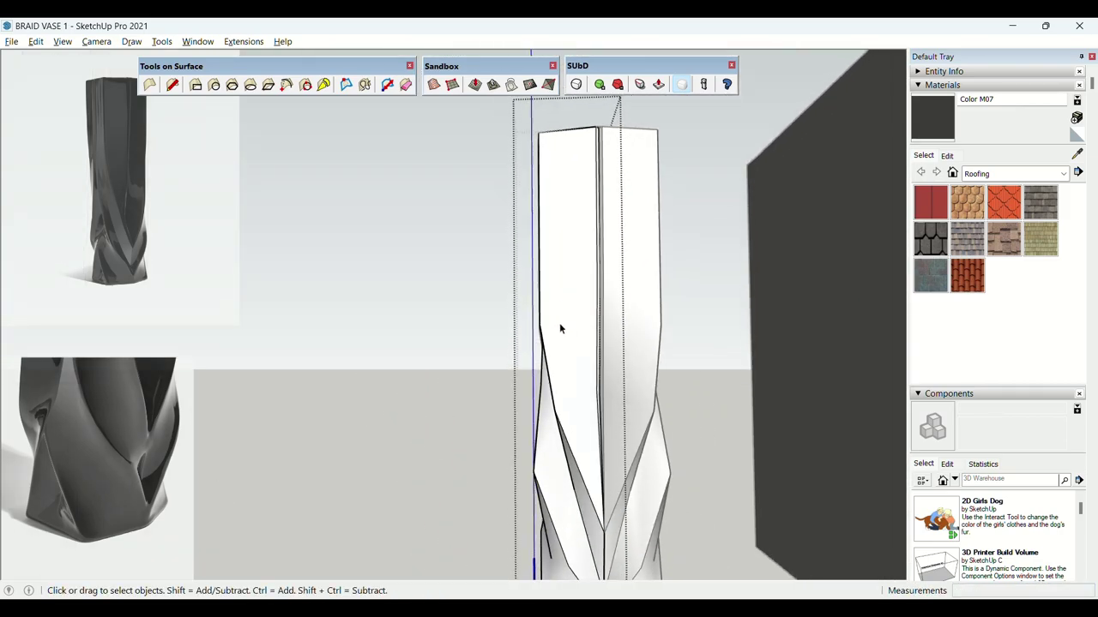
Shift the bend vertex below the strand's straight outer corner inward, and compare the shape with and without the move.
scroll(540, 326, up, 4)
key(m)
click(523, 329)
key(space)
key(m)
click(522, 329)
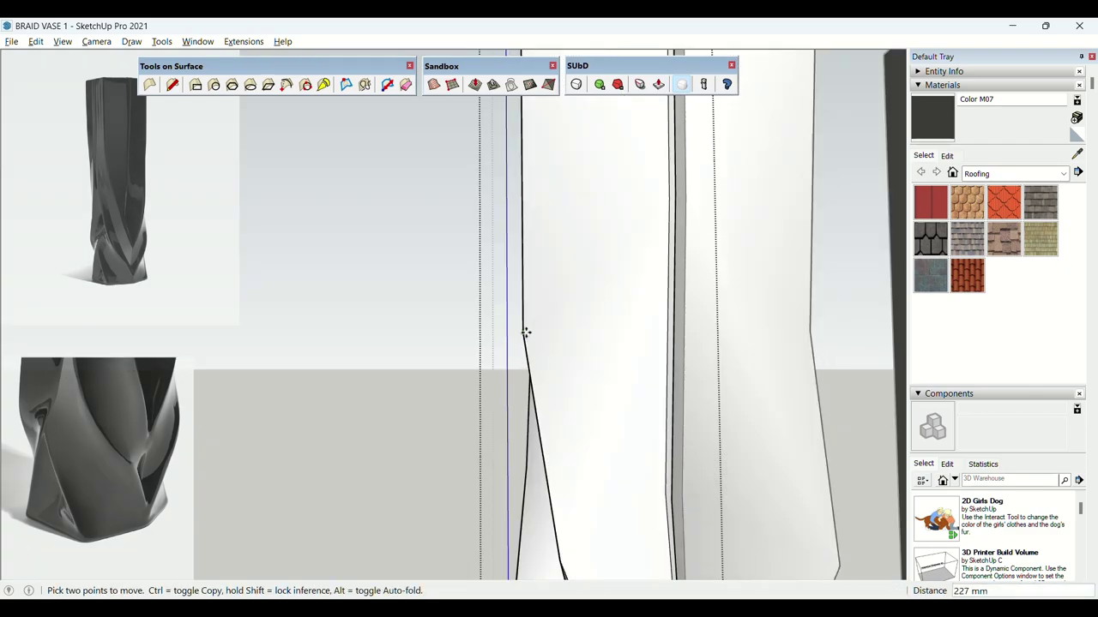
middle_drag(534, 331, 617, 355)
middle_drag(533, 341, 608, 336)
key(space)
key(ctrl+z)
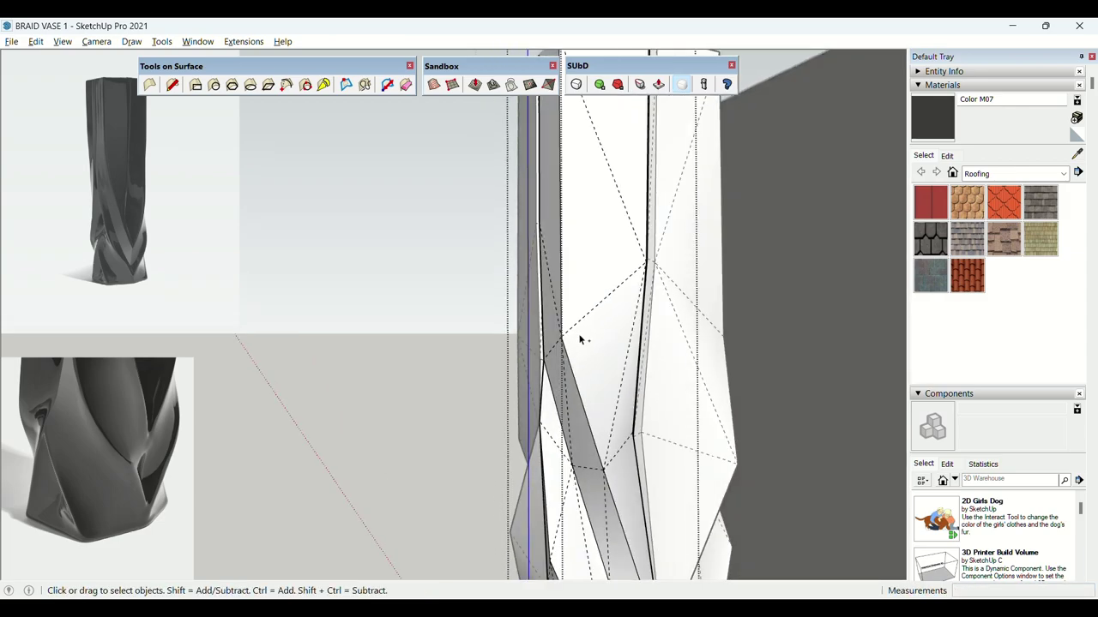
key(ctrl+y)
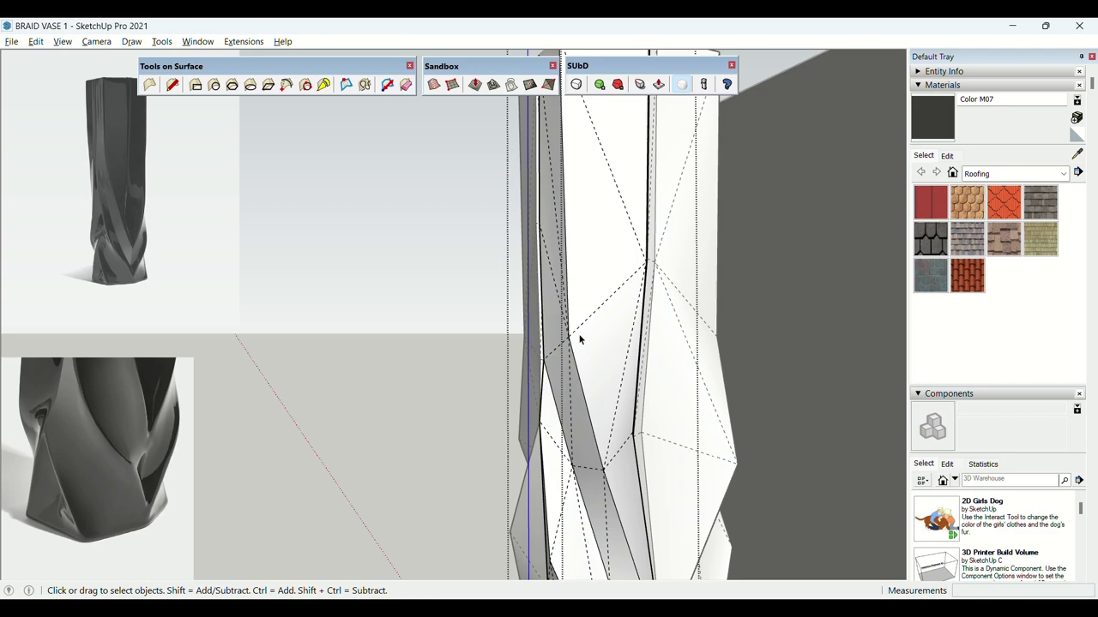
Leave the component, subdivide the vase and raise its subdivision level to inspect the surface, and undo the subdivision.
middle_drag(580, 336, 554, 337)
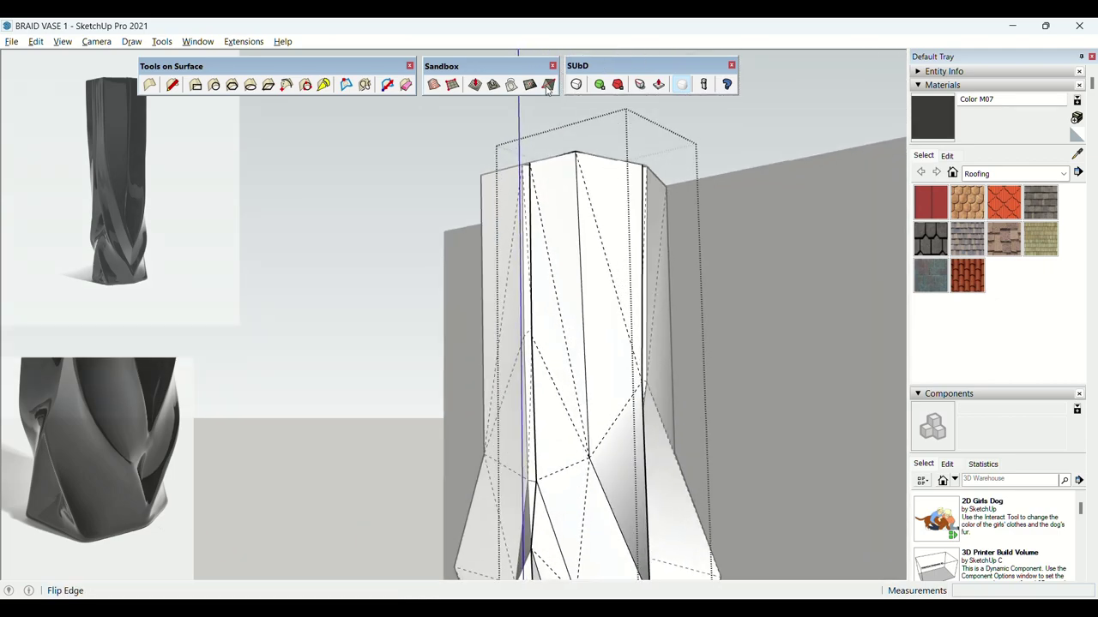
mouse_move(548, 267)
middle_down()
mouse_move(493, 196)
mouse_move(503, 222)
mouse_move(318, 203)
mouse_move(346, 205)
mouse_move(466, 294)
mouse_move(351, 296)
mouse_move(548, 312)
mouse_move(561, 257)
middle_up()
key(space)
click(515, 232)
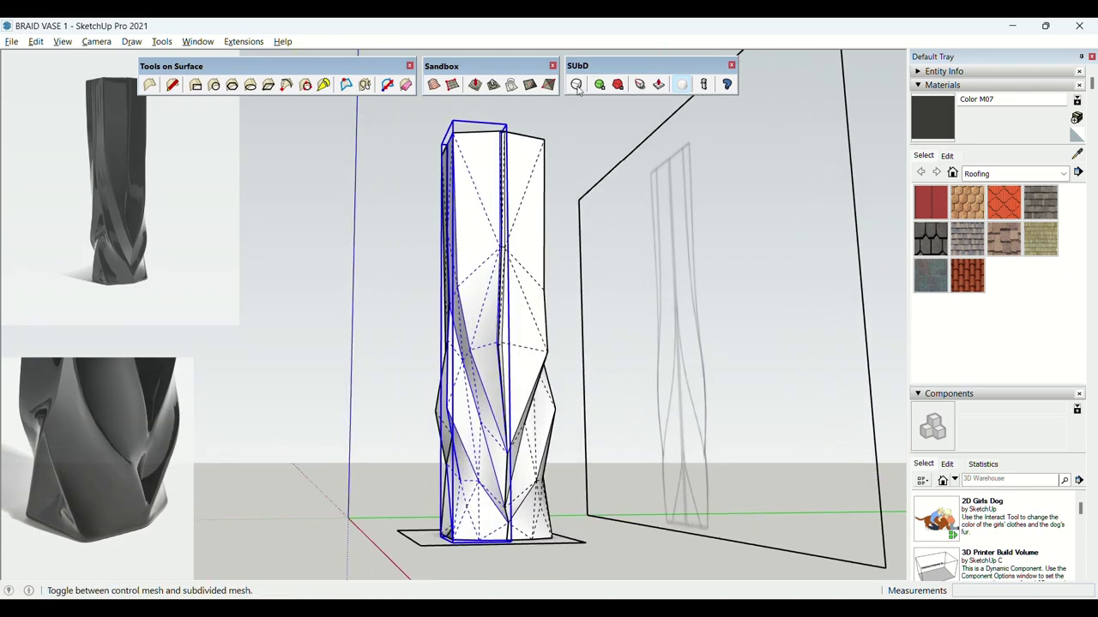
click(577, 86)
middle_drag(575, 160, 474, 180)
scroll(480, 206, up, 5)
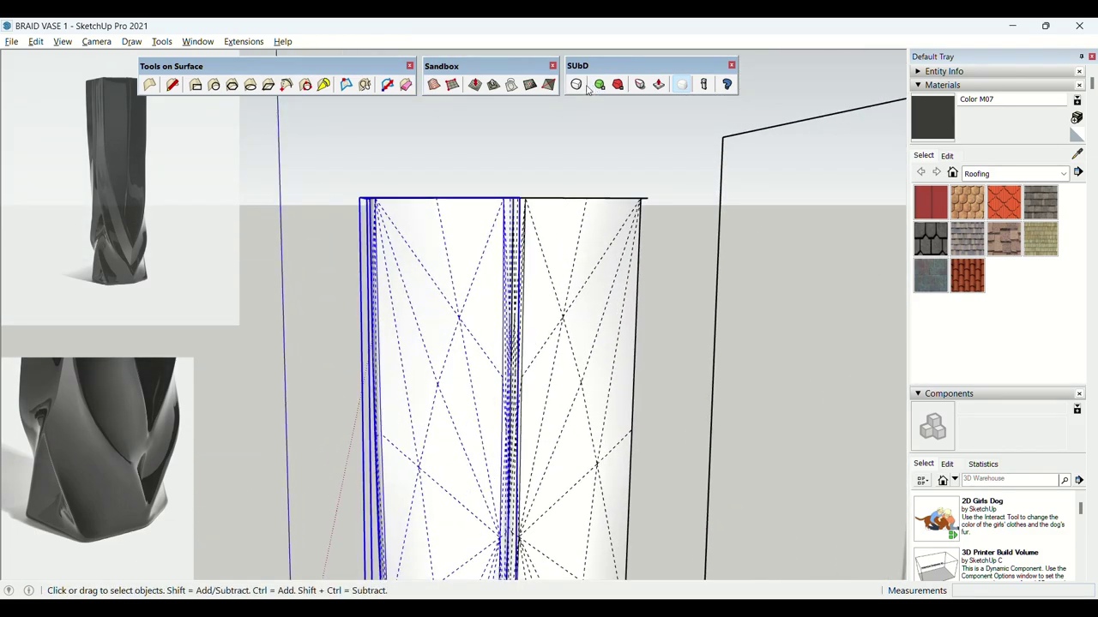
click(599, 88)
middle_drag(494, 187, 614, 457)
key(ctrl+z)
key(ctrl+z)
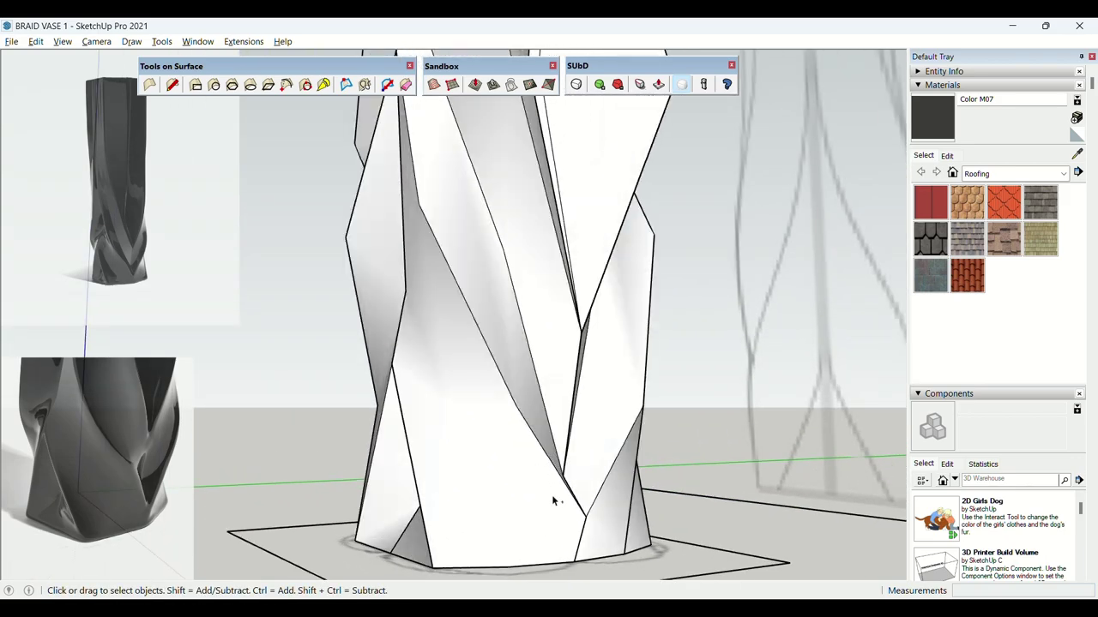
Reopen the strand component and set the crease sharpness of the vertex at the recessed seam's lower tip to 0.60.
double_click(552, 495)
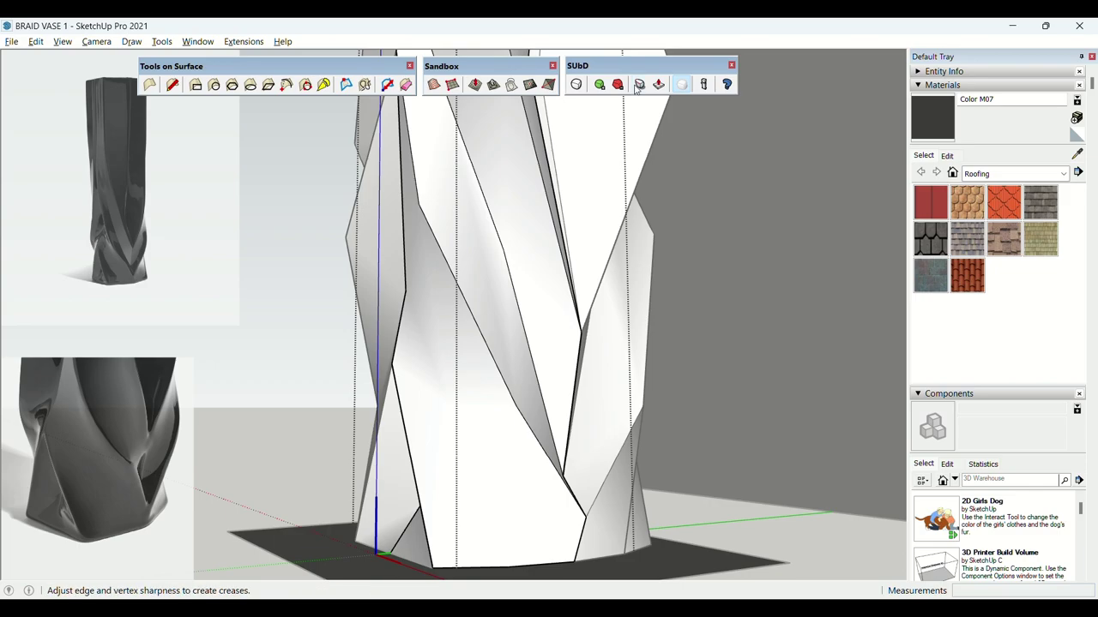
middle_drag(565, 477, 541, 469)
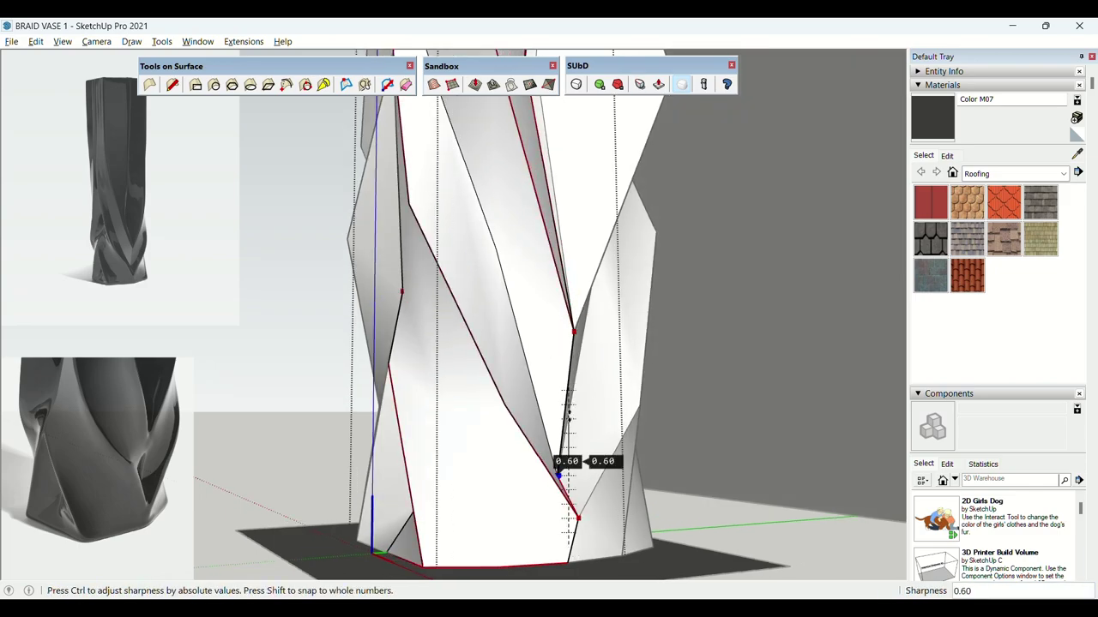
key(space)
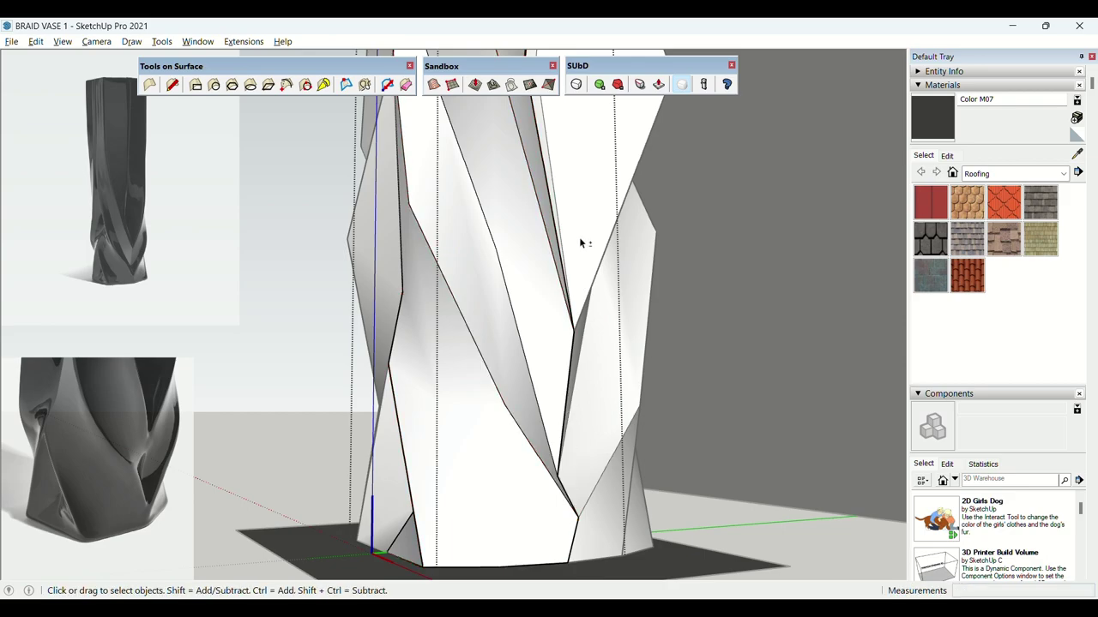
Select the lower inner edge of the narrow groove between the strands and open its crease sharpness for editing.
shift+middle_drag(579, 236, 407, 302)
scroll(547, 343, down, 2)
scroll(527, 312, down, 3)
scroll(489, 245, up, 5)
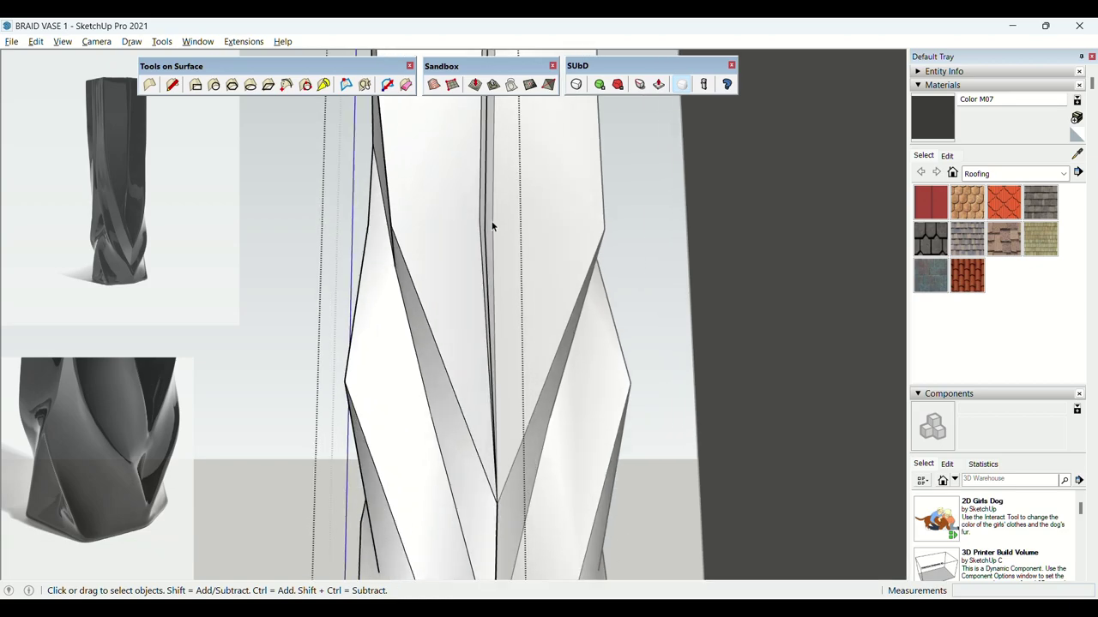
scroll(486, 257, down, 1)
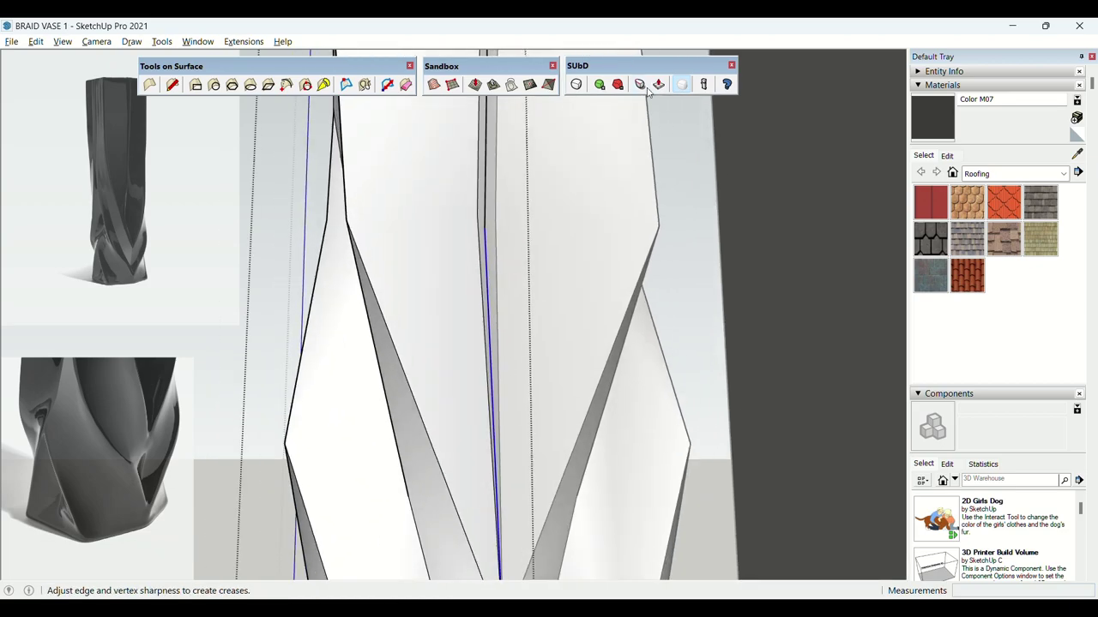
scroll(519, 307, down, 2)
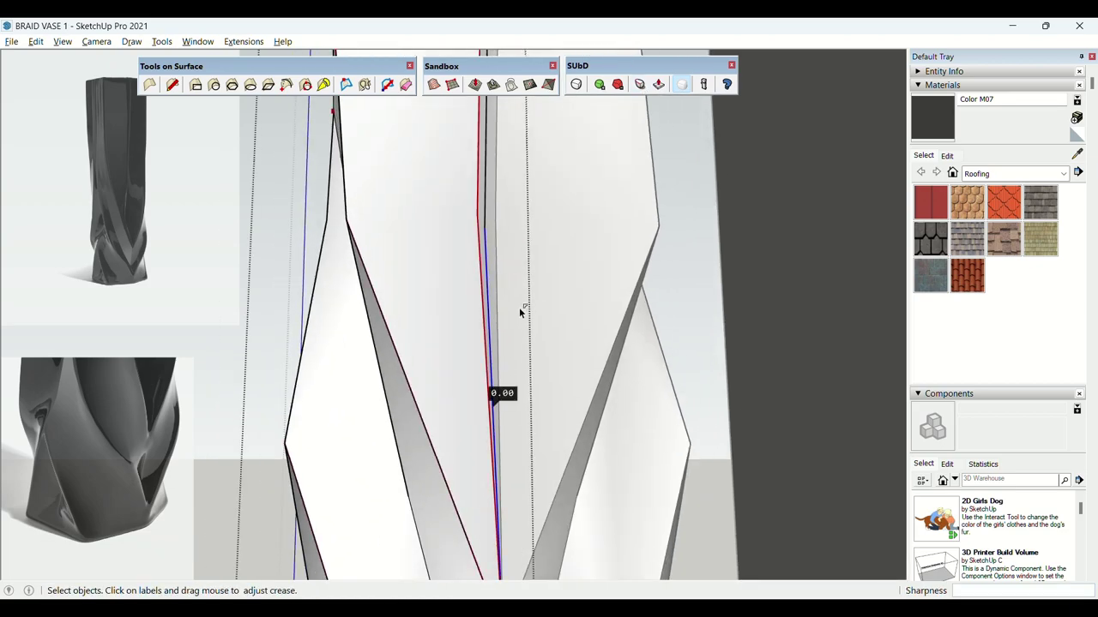
mouse_move(509, 299)
middle_down()
mouse_move(615, 318)
mouse_move(464, 317)
mouse_move(578, 324)
mouse_move(518, 352)
mouse_move(526, 328)
mouse_move(440, 343)
mouse_move(523, 343)
mouse_move(480, 326)
mouse_move(513, 366)
middle_up()
Draw edges across the shaded diagonal facet and from its edge up to the bend vertex of the central groove.
scroll(557, 338, up, 2)
click(549, 335)
scroll(506, 336, down, 3)
scroll(552, 345, up, 2)
key(l)
click(538, 365)
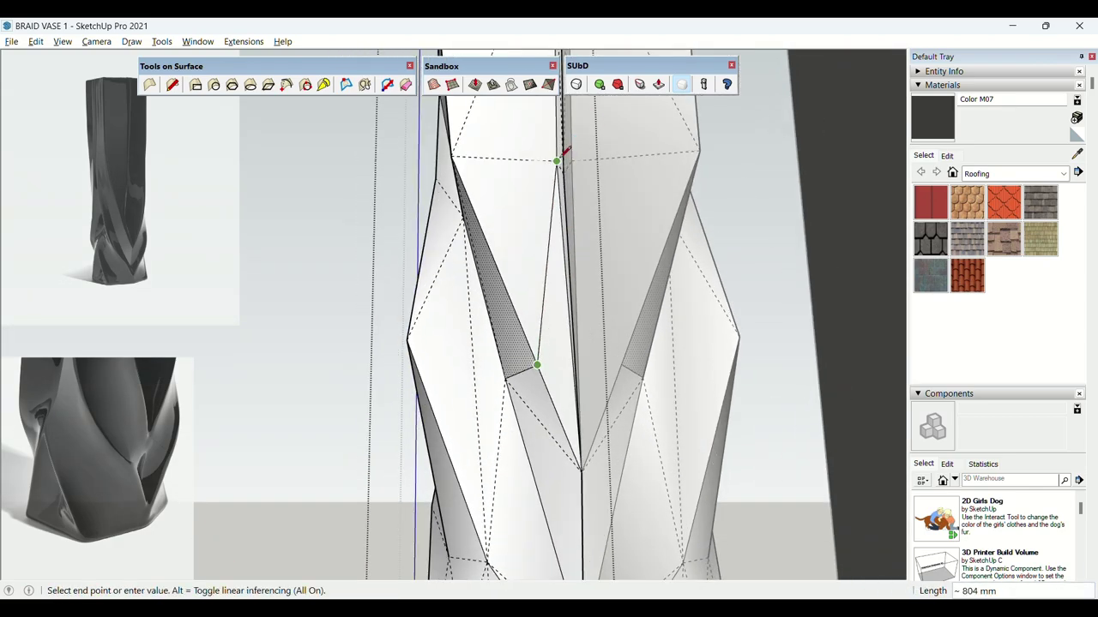
click(565, 152)
Soften the newly drawn edges on the strand's face and across the shaded diagonal facet.
key(space)
scroll(542, 325, up, 2)
ctrl+click(523, 389)
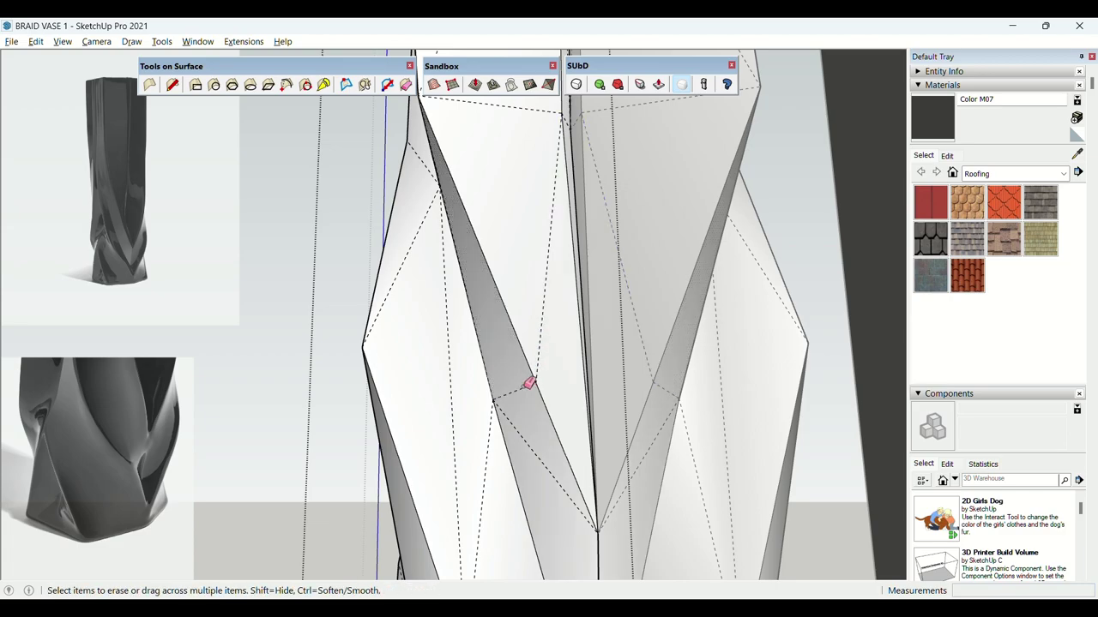
Move the new vertex on the diagonal facet's edge 40 mm outward along the red axis.
mouse_move(525, 386)
middle_down()
mouse_move(852, 449)
mouse_move(554, 382)
mouse_move(616, 385)
middle_up()
key(m)
click(591, 378)
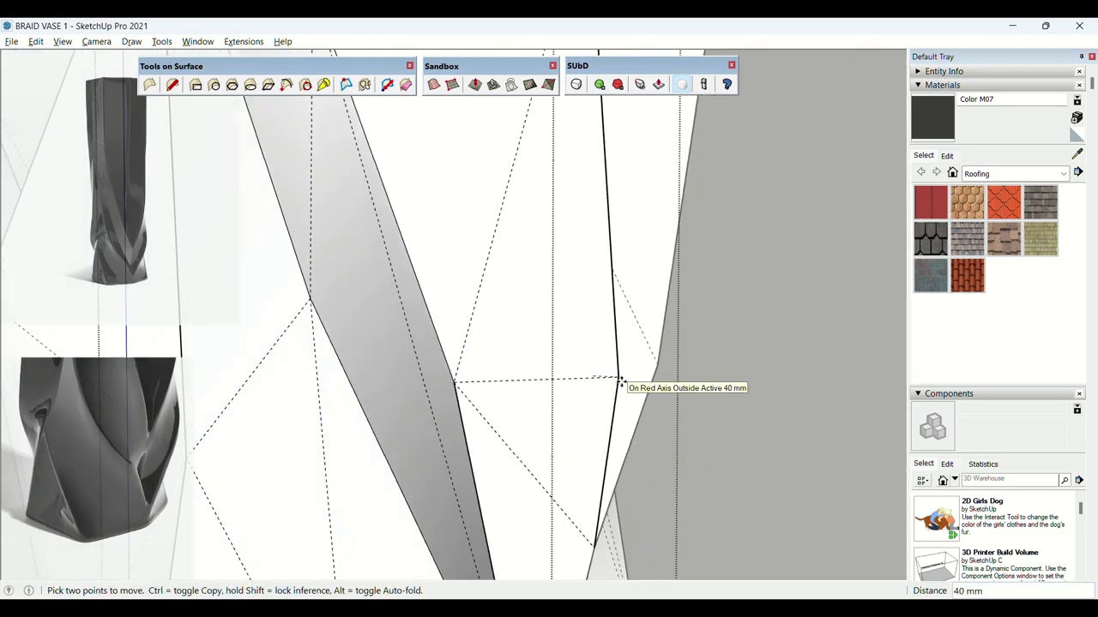
click(620, 382)
key(space)
Move the new vertex sideways toward the opposite edge of the shaded diagonal facet, narrowing the facet.
scroll(579, 413, down, 4)
middle_drag(579, 413, 387, 343)
scroll(375, 361, up, 2)
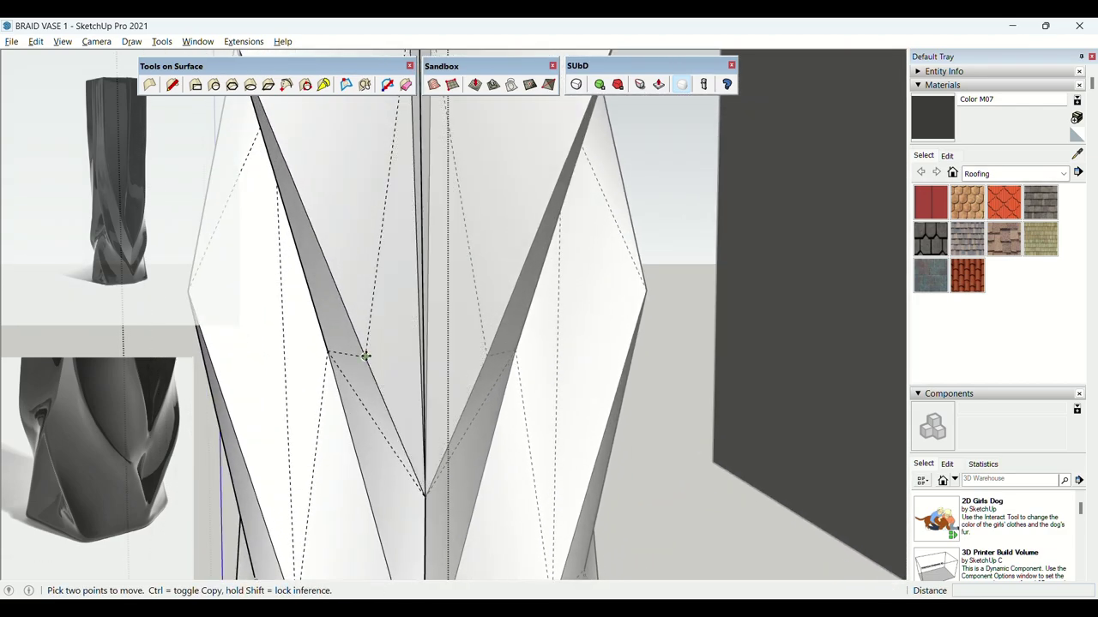
click(365, 355)
click(347, 358)
key(space)
Move the vertex on the shaded diagonal facet's edge up about 72 mm along the blue axis and shift it sideways, narrowing the facet.
scroll(433, 455, down, 3)
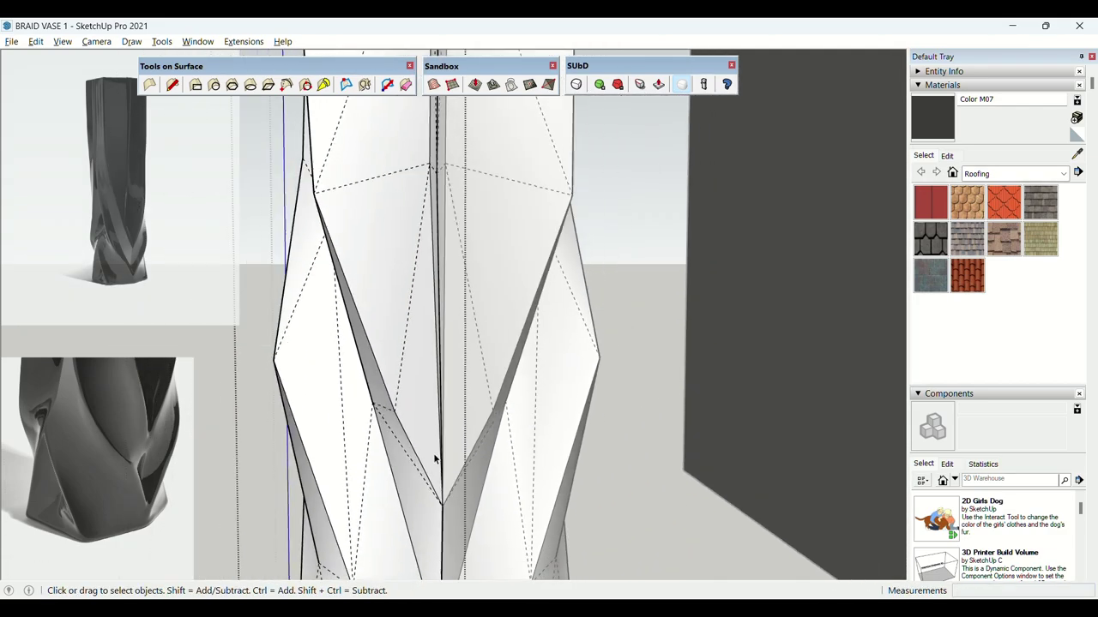
middle_drag(434, 456, 424, 391)
scroll(423, 392, down, 2)
scroll(385, 386, up, 2)
key(m)
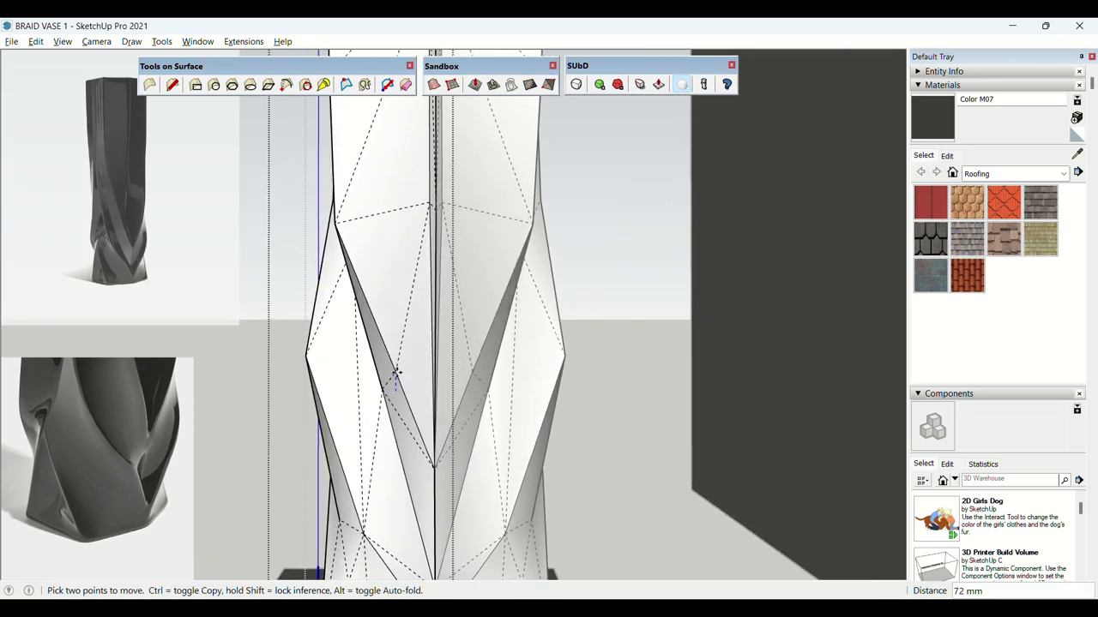
scroll(390, 373, up, 2)
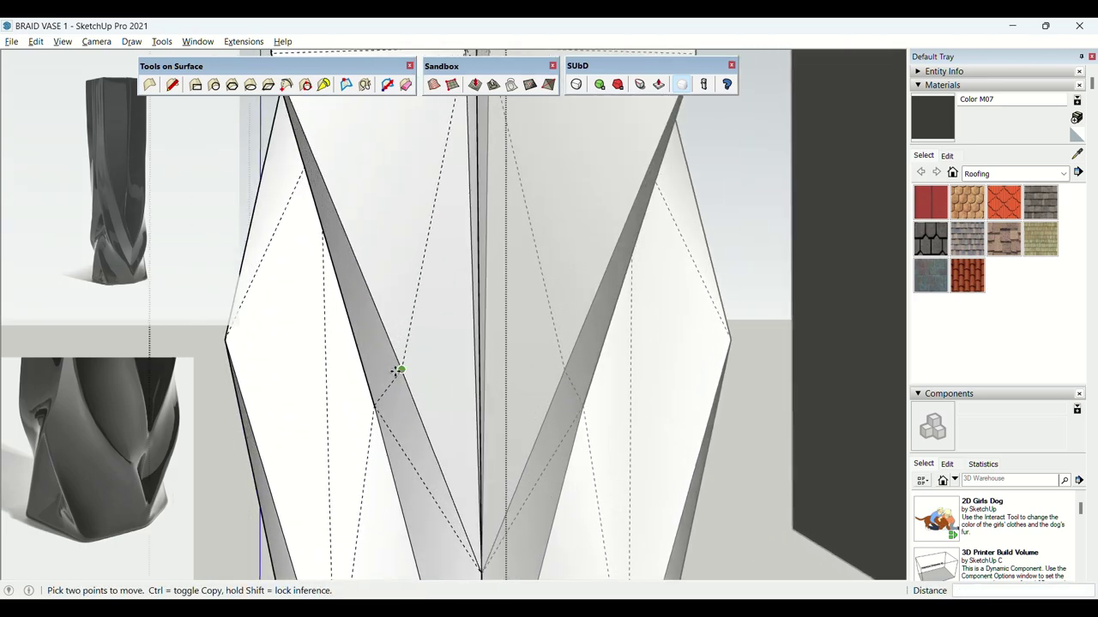
click(397, 371)
click(387, 372)
key(space)
Switch the whole strand to its subdivided form and inspect the vase from another side.
scroll(474, 422, down, 4)
click(500, 378)
middle_drag(501, 379, 480, 326)
scroll(515, 373, down, 2)
click(476, 303)
click(577, 85)
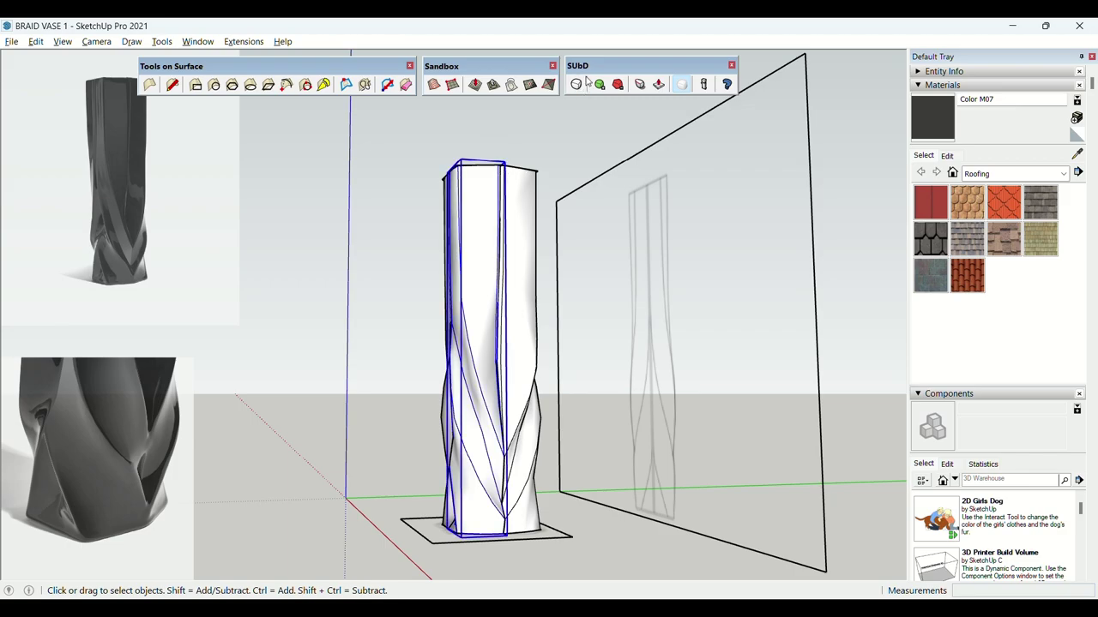
click(544, 131)
middle_drag(486, 298, 695, 340)
scroll(509, 456, up, 4)
middle_drag(493, 322, 593, 301)
middle_drag(516, 283, 567, 292)
Move the short outer silhouette edge at the strand's widest bulge slightly outward from the vase.
double_click(469, 307)
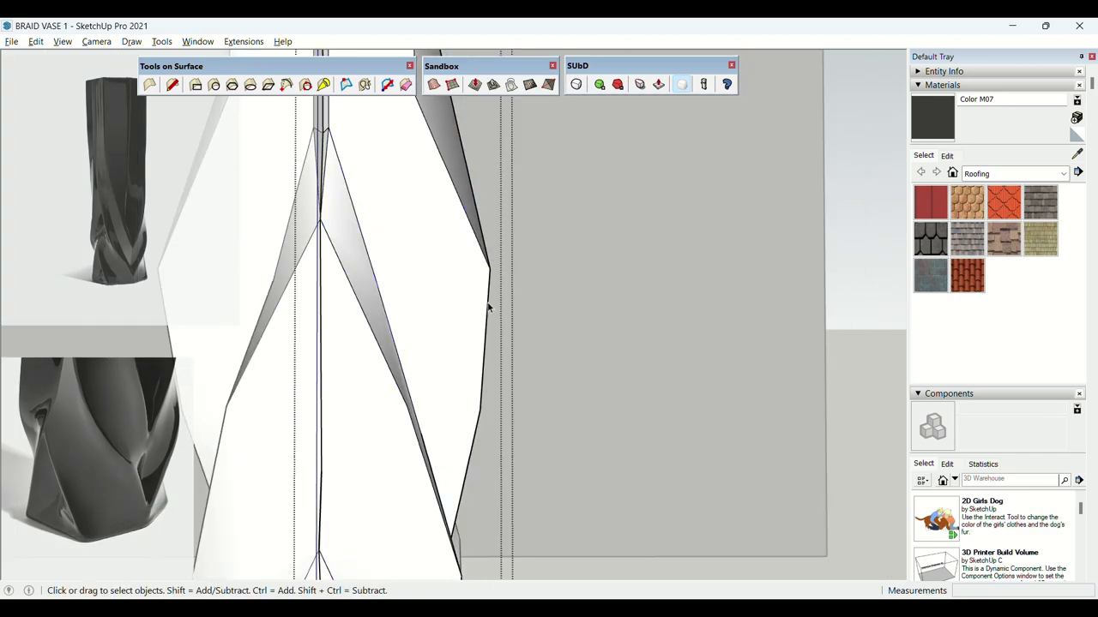
scroll(489, 307, down, 1)
key(m)
click(493, 293)
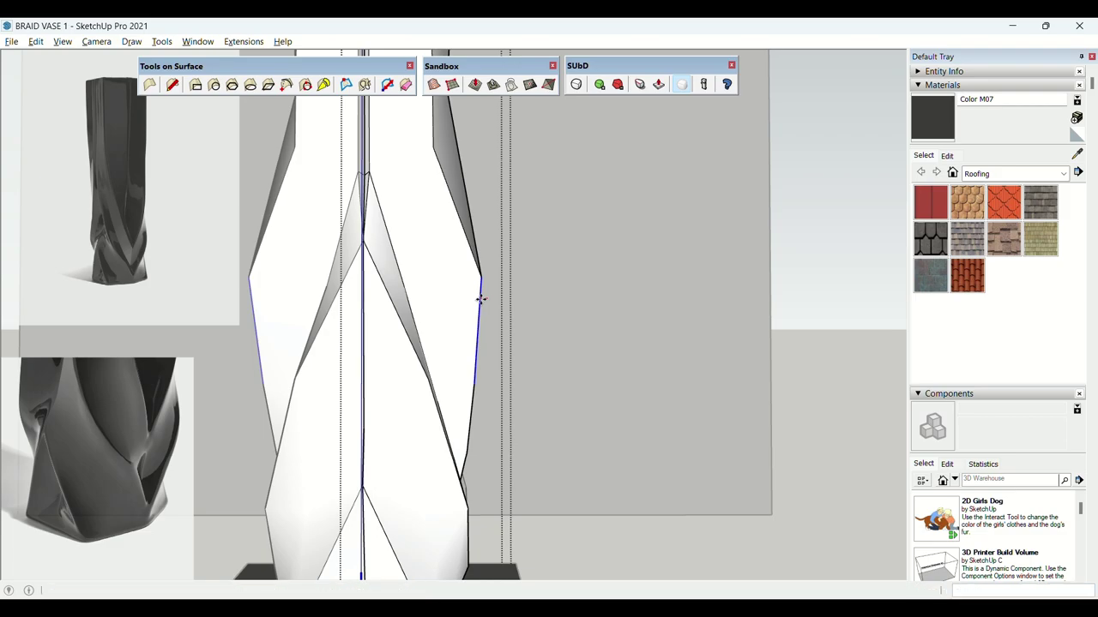
click(496, 284)
key(space)
Move the upper vertex of that outer silhouette edge 40 mm inward along the red axis.
click(488, 277)
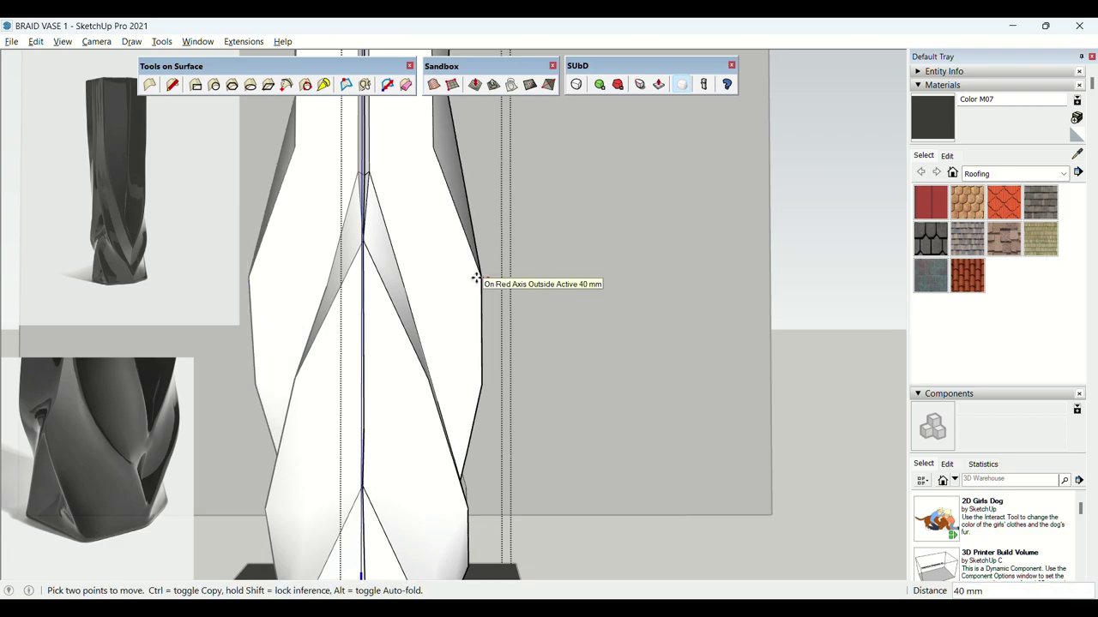
click(472, 277)
key(space)
scroll(463, 318, down, 2)
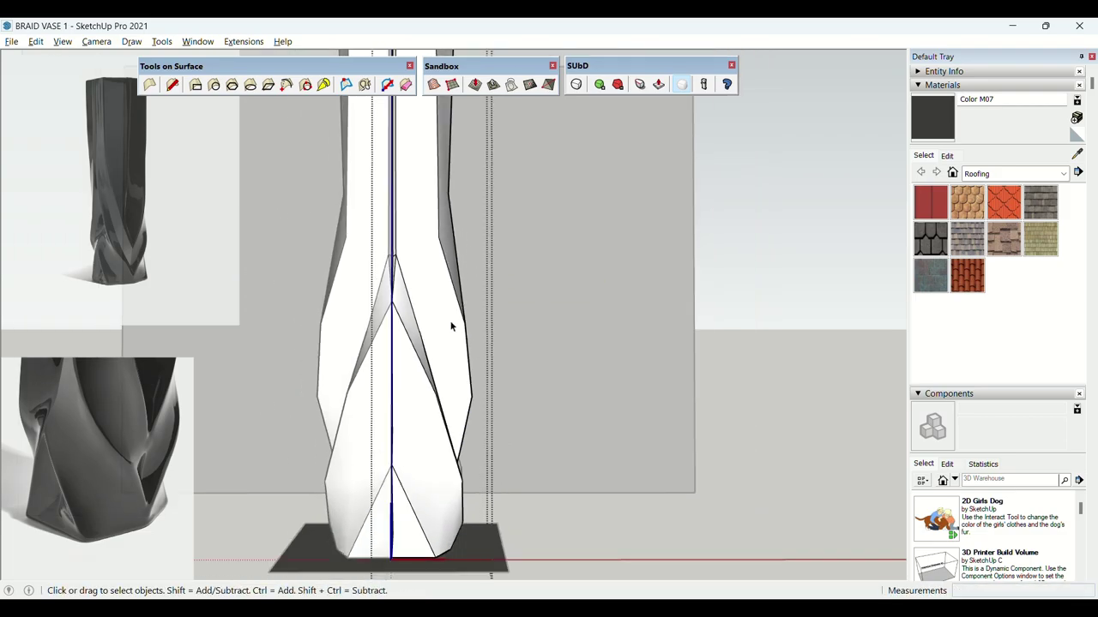
Move the bend vertex above the bulge about 13 mm along the red axis, in line with the strand's top corner.
scroll(441, 240, up, 2)
key(m)
click(438, 235)
click(432, 235)
shift+middle_drag(433, 278, 434, 344)
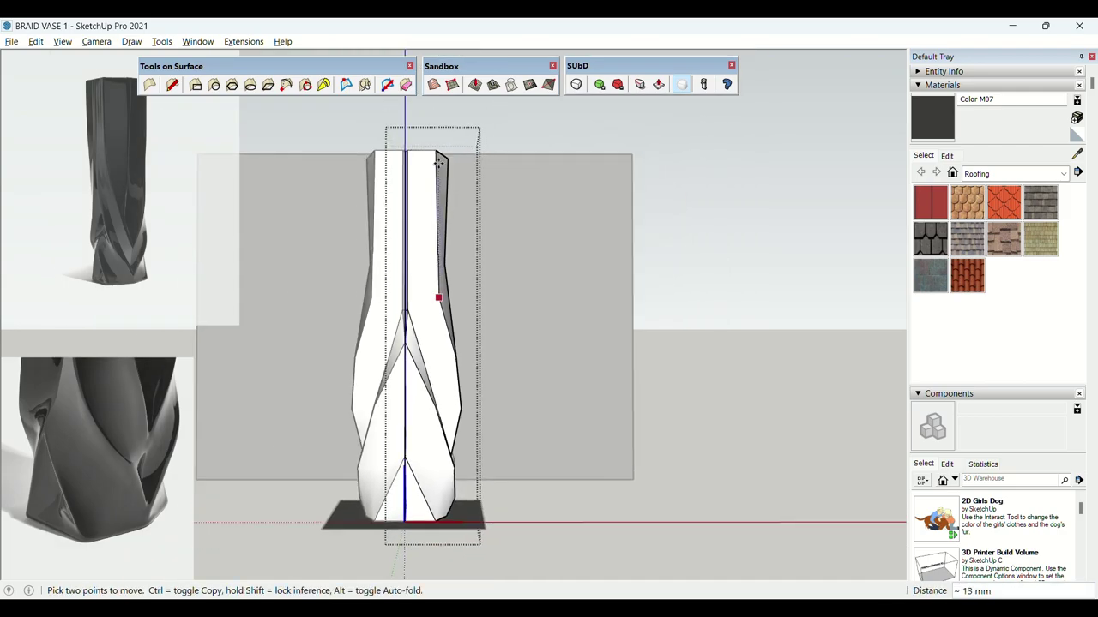
click(523, 208)
Show the strand in its subdivided form with one more subdivision level and compare it with the reference vase.
scroll(426, 345, up, 2)
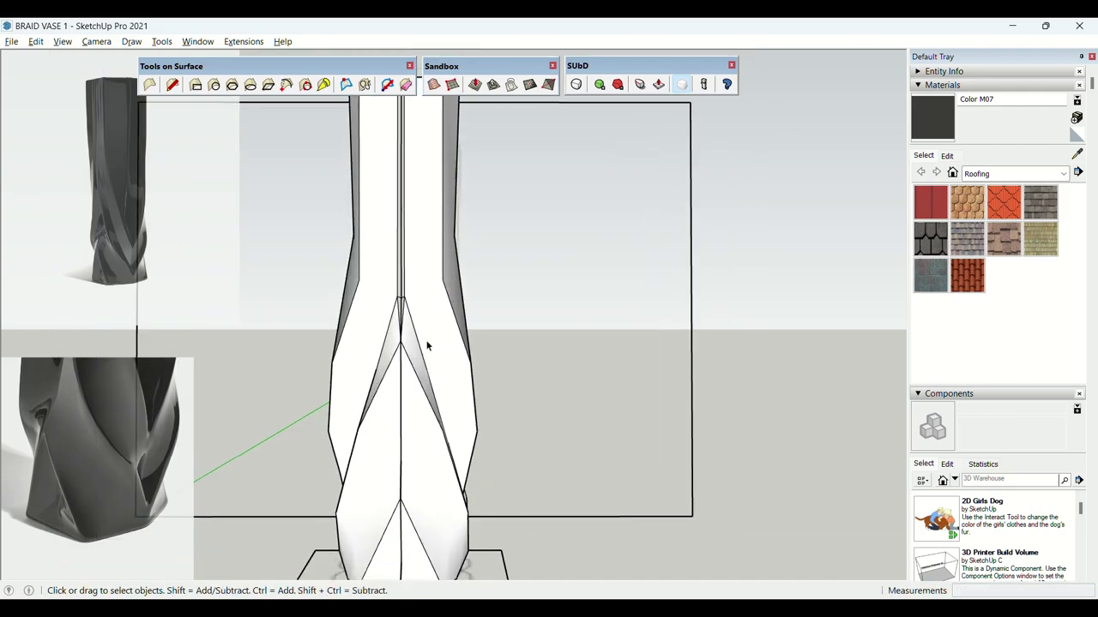
click(427, 346)
middle_drag(427, 343, 435, 252)
scroll(394, 301, up, 3)
scroll(434, 291, down, 3)
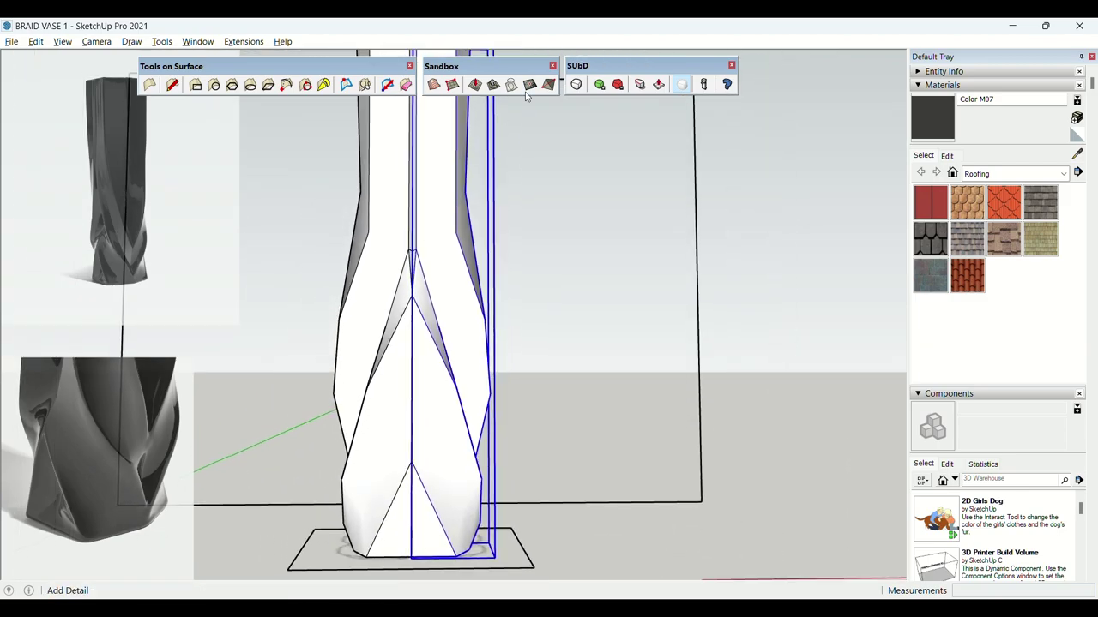
click(576, 85)
click(599, 90)
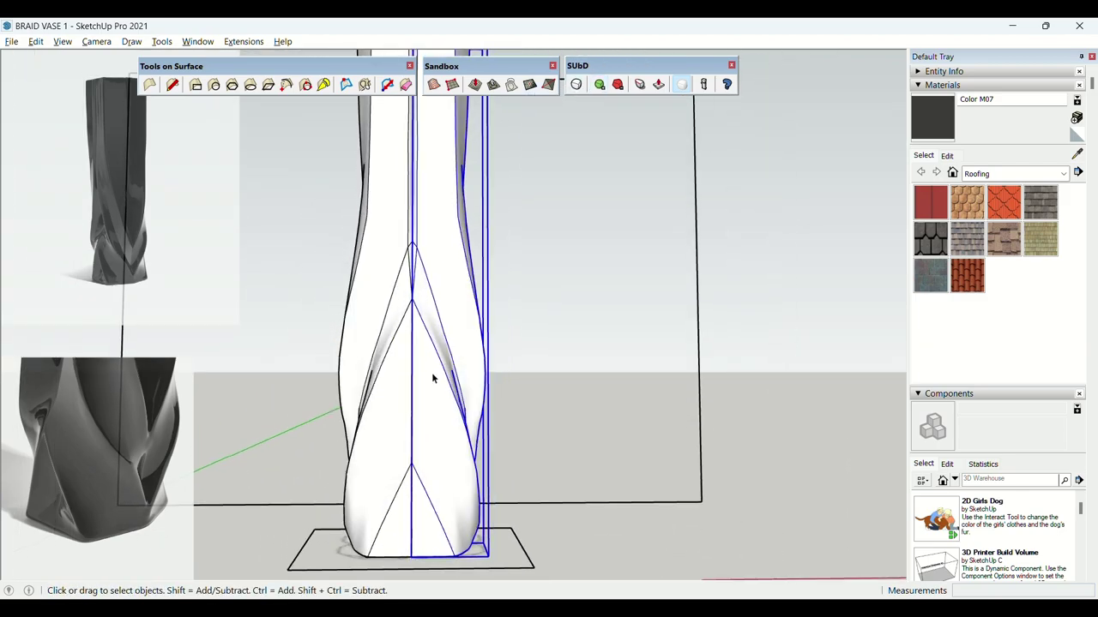
scroll(431, 372, down, 3)
middle_drag(434, 356, 134, 292)
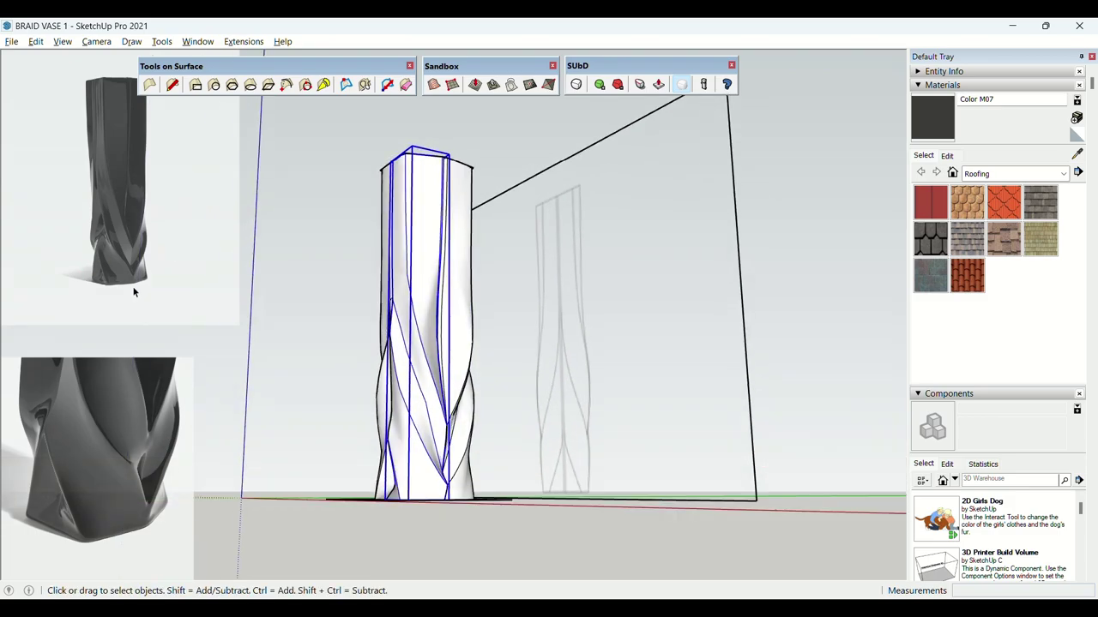
Set the crease sharpness of the vertex on the strand's lower side edge to 0.70.
scroll(434, 454, up, 3)
middle_drag(403, 446, 427, 464)
shift+middle_drag(427, 464, 357, 432)
scroll(410, 469, up, 2)
middle_drag(427, 449, 444, 437)
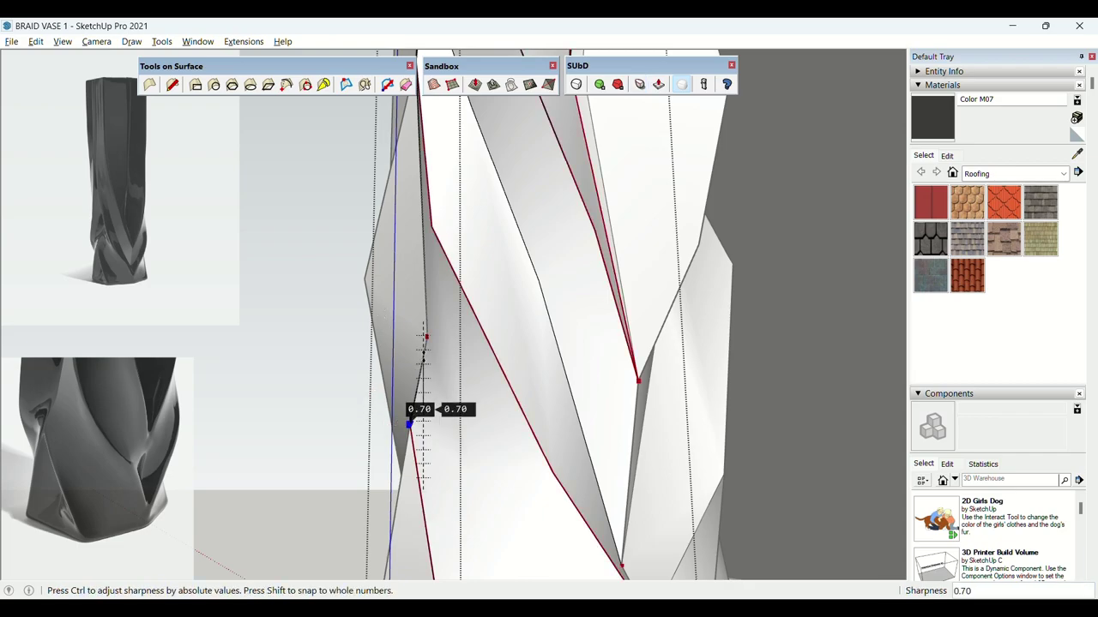
key(space)
Move the protruding bend vertex on the strand's lower side edge by 40 mm.
middle_drag(446, 386, 391, 336)
key(m)
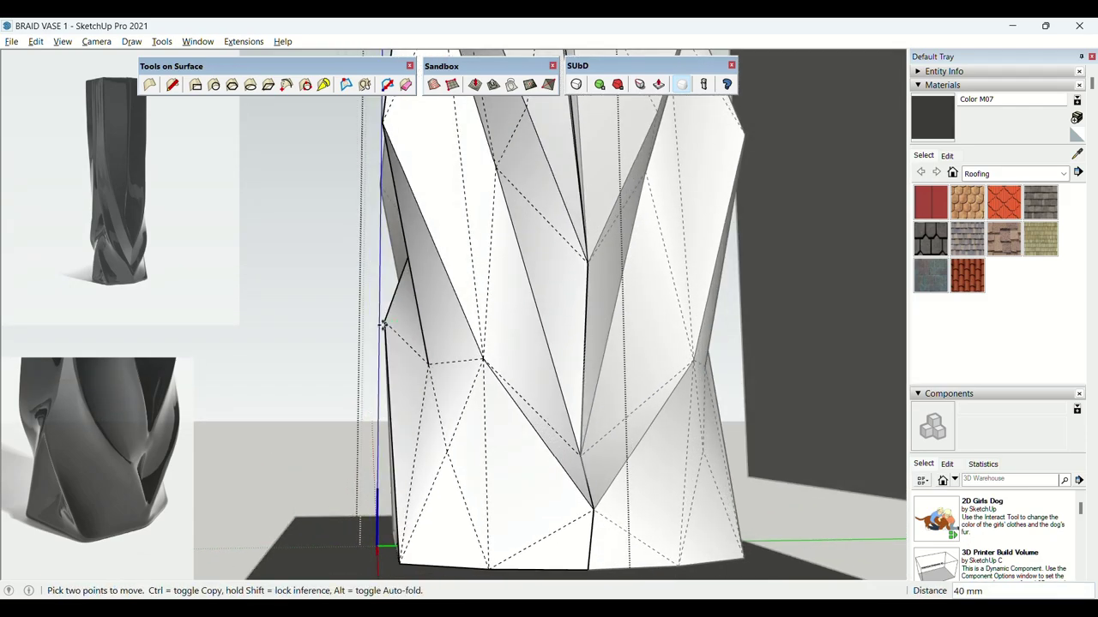
key(space)
scroll(383, 325, down, 3)
key(Escape)
Subdivide the strand with one more level, turn off hidden geometry, and inspect the smoothed vase from all sides.
scroll(419, 397, down, 2)
middle_drag(420, 397, 447, 377)
middle_drag(458, 336, 512, 382)
click(579, 86)
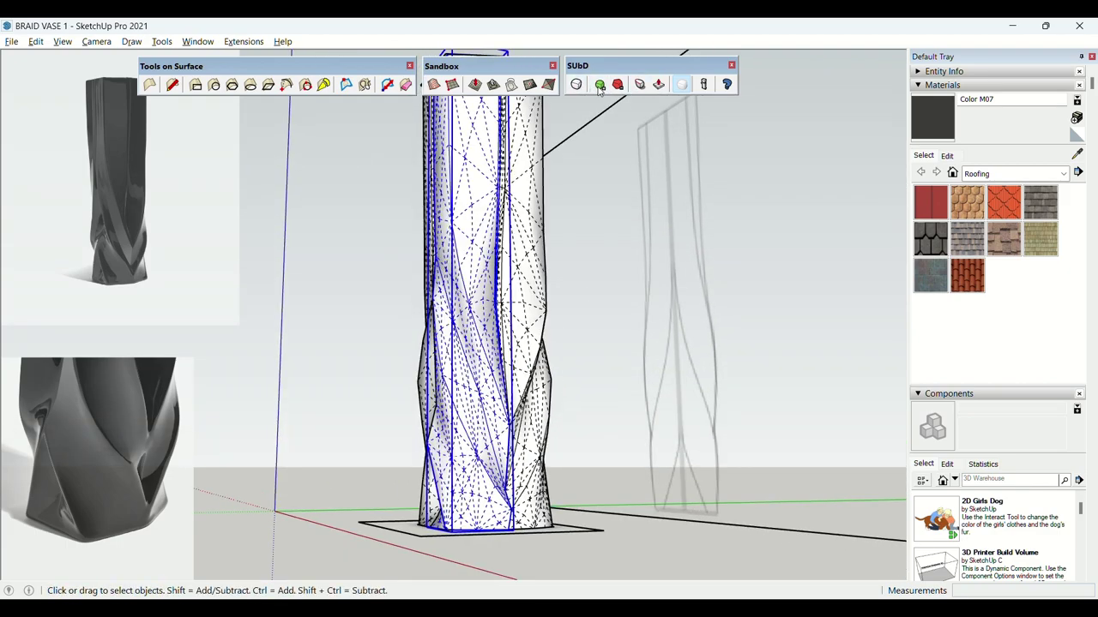
click(598, 89)
key(alt+h)
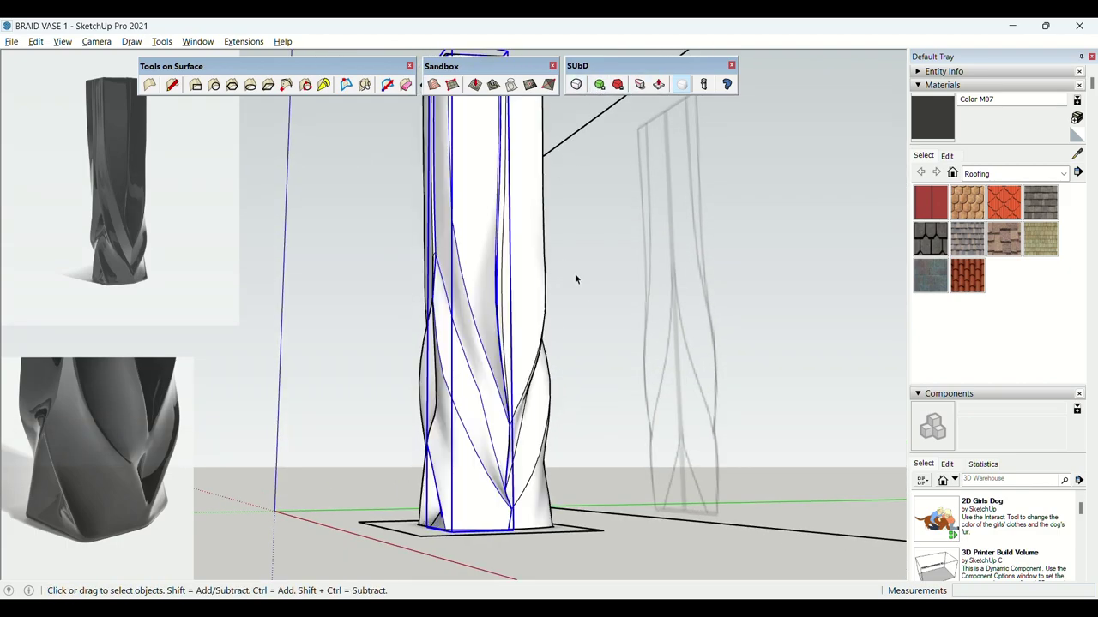
scroll(574, 276, down, 3)
scroll(486, 253, up, 2)
middle_drag(467, 384, 332, 399)
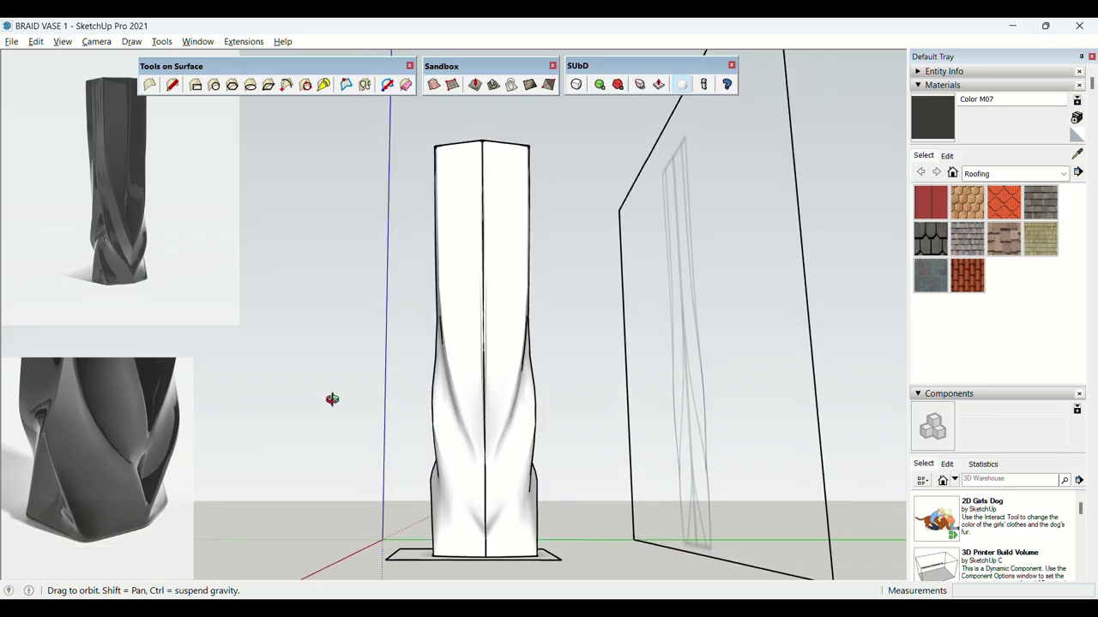
scroll(446, 556, up, 2)
middle_drag(438, 523, 477, 509)
scroll(490, 452, down, 2)
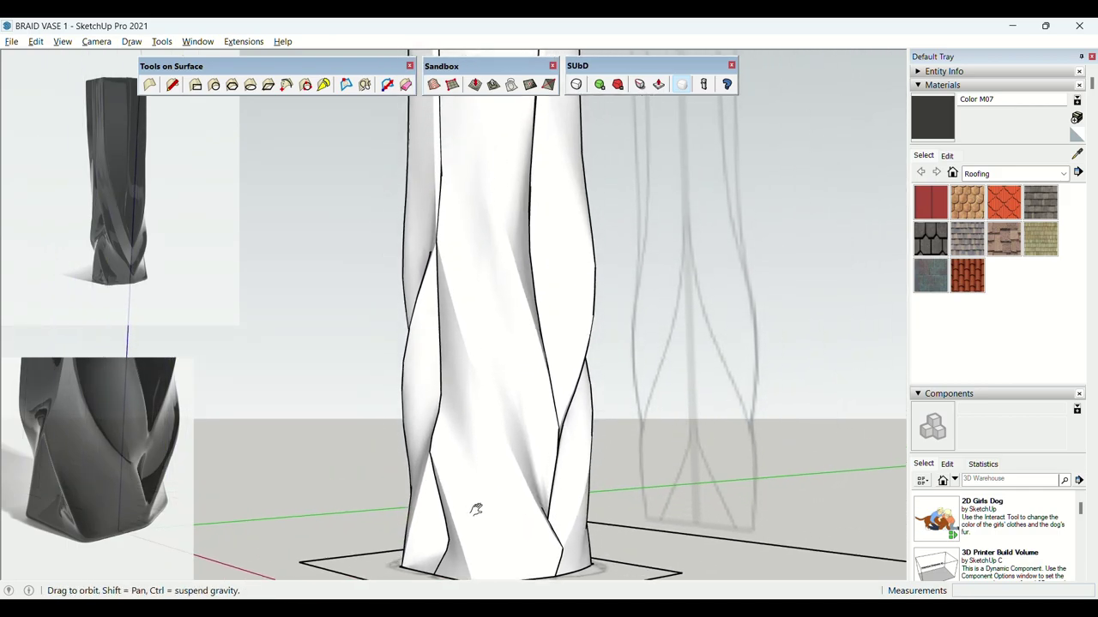
scroll(478, 503, down, 2)
Undo the strand's subdivision and turn hidden geometry back on.
key(ctrl+z)
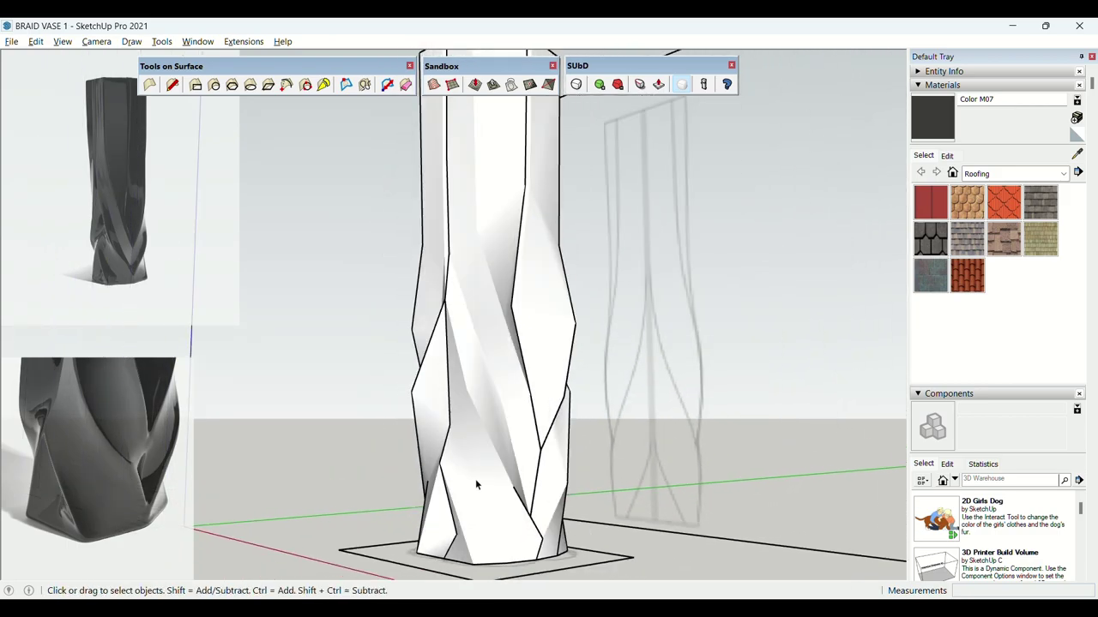
key(ctrl+z)
mouse_move(476, 481)
middle_down()
mouse_move(471, 395)
mouse_move(514, 416)
mouse_move(462, 455)
middle_up()
key(alt+h)
scroll(515, 418, up, 3)
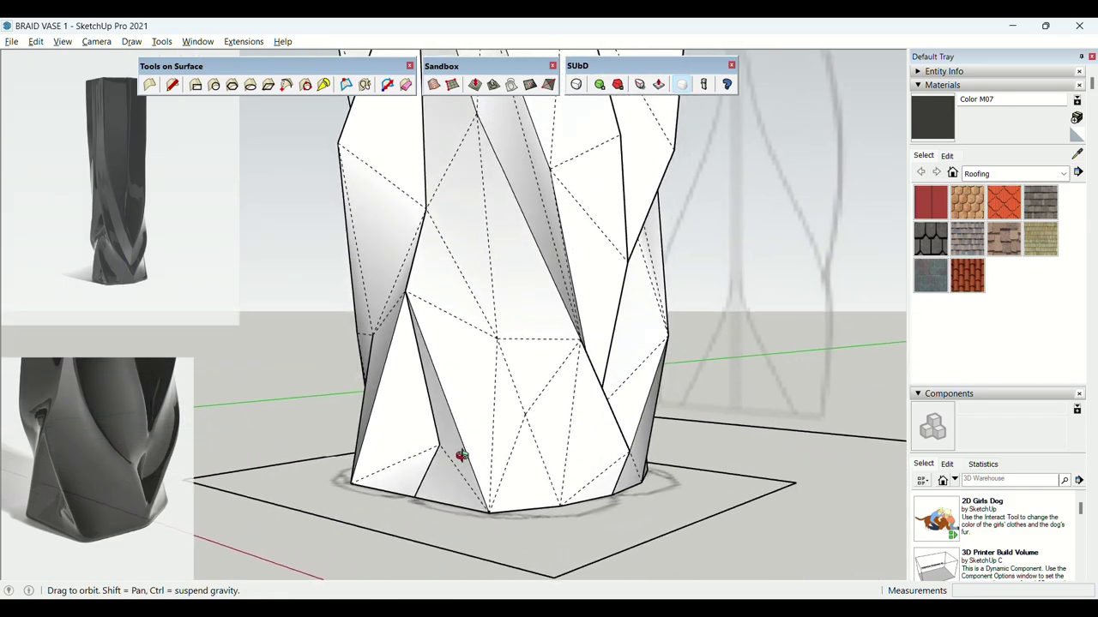
Draw edges from the inner notch vertex near the base across the shaded facet to the adjacent face vertex, and soften them.
key(space)
click(466, 421)
double_click(457, 424)
key(l)
click(439, 445)
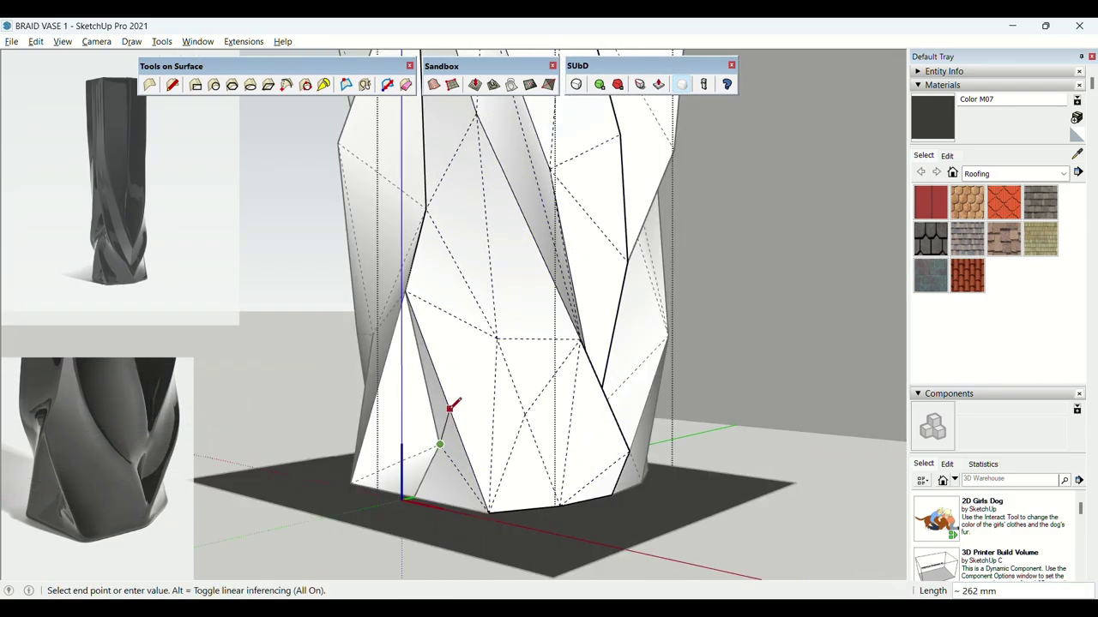
click(445, 397)
click(495, 338)
key(e)
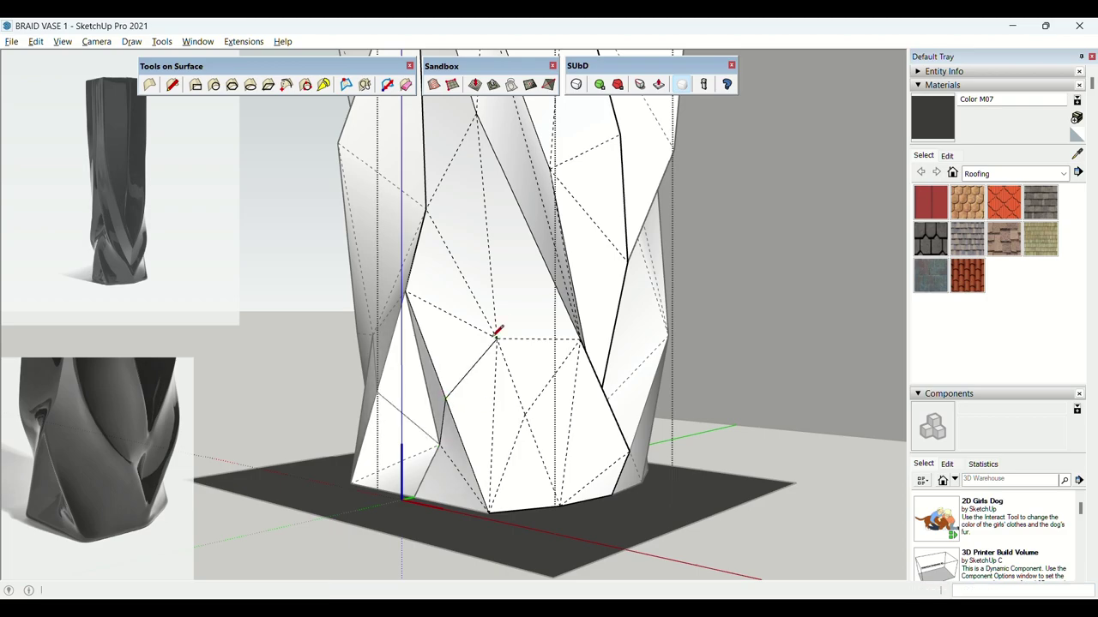
ctrl+drag(444, 414, 442, 418)
Move the new vertex on the base notch's edge lower down toward the base.
scroll(442, 419, up, 2)
mouse_move(442, 418)
middle_down()
mouse_move(300, 416)
mouse_move(483, 281)
middle_up()
key(space)
key(m)
click(412, 330)
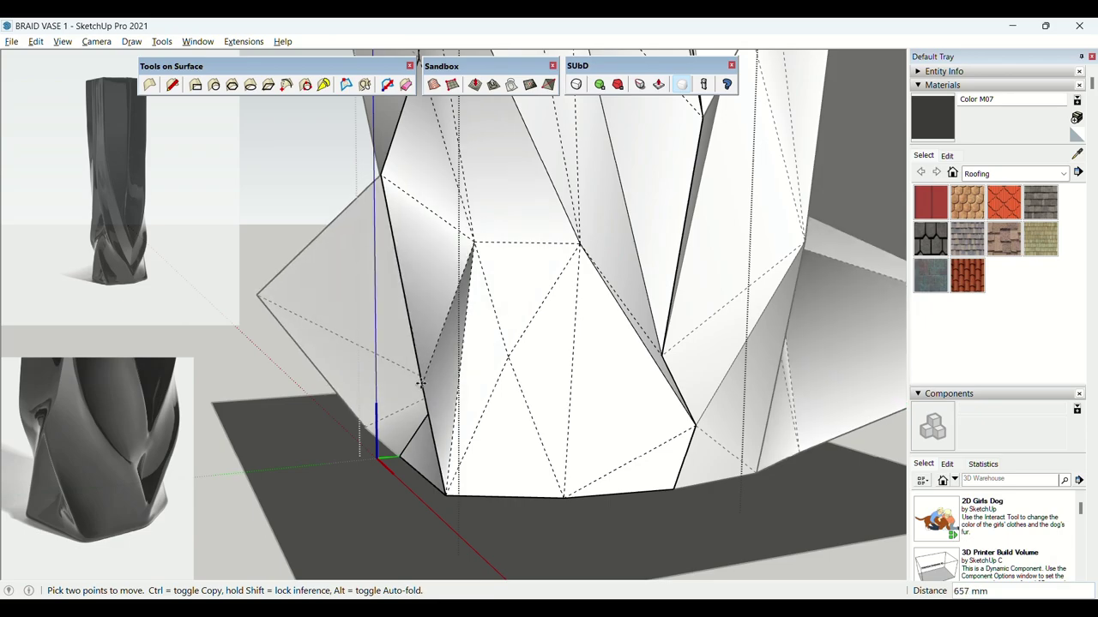
click(415, 371)
Move the new vertex on the base notch's edge outward so the lower side edge bulges.
middle_drag(415, 371, 377, 352)
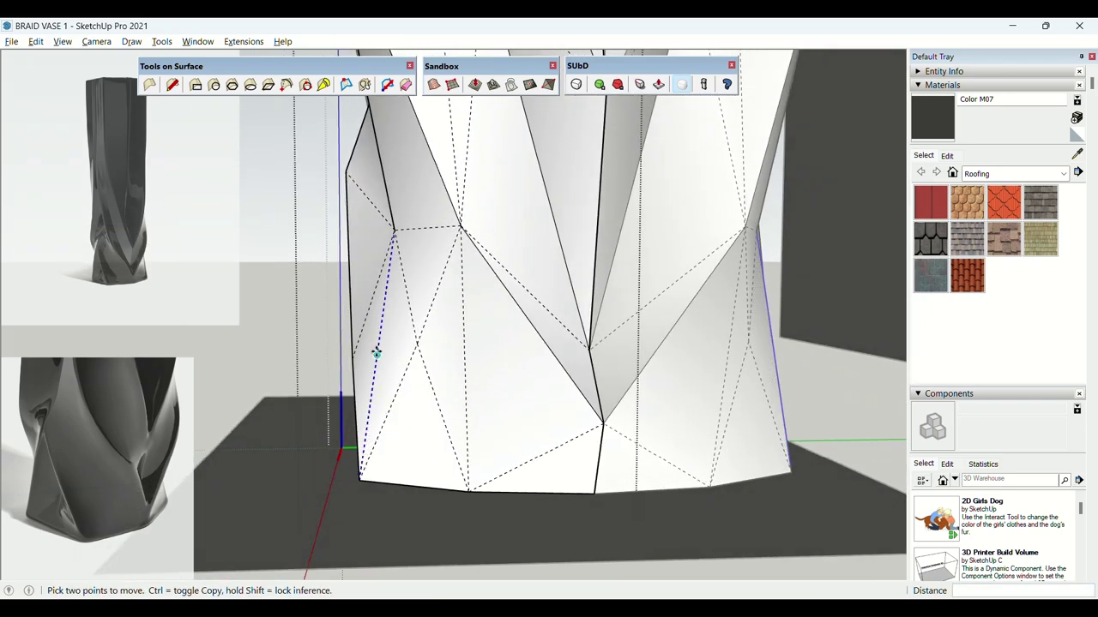
click(351, 360)
scroll(341, 348, up, 1)
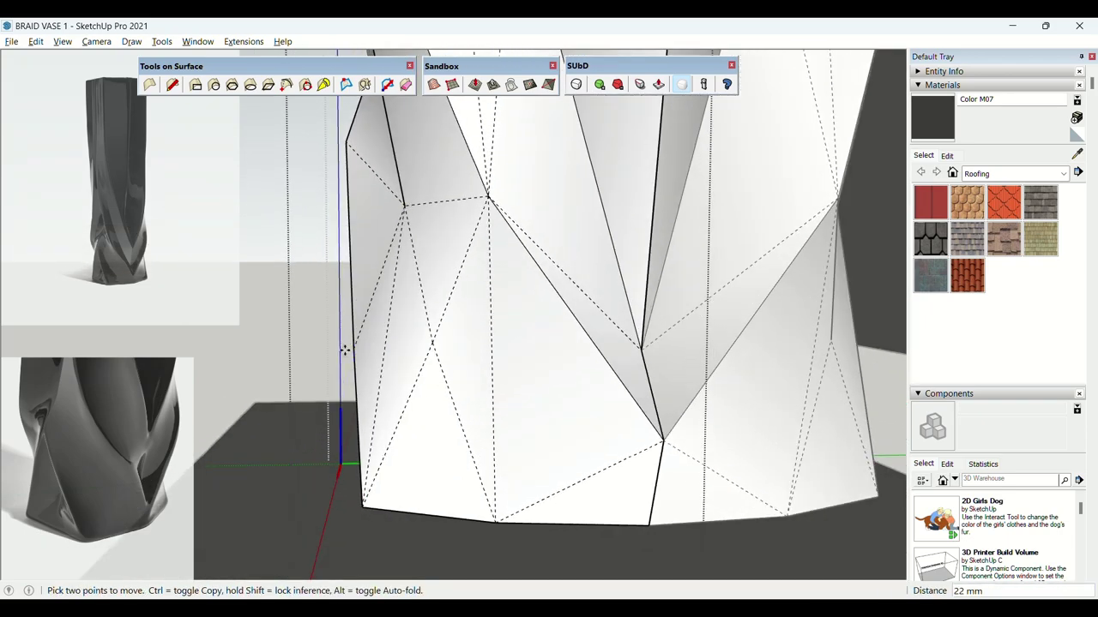
click(340, 361)
key(space)
scroll(353, 372, down, 5)
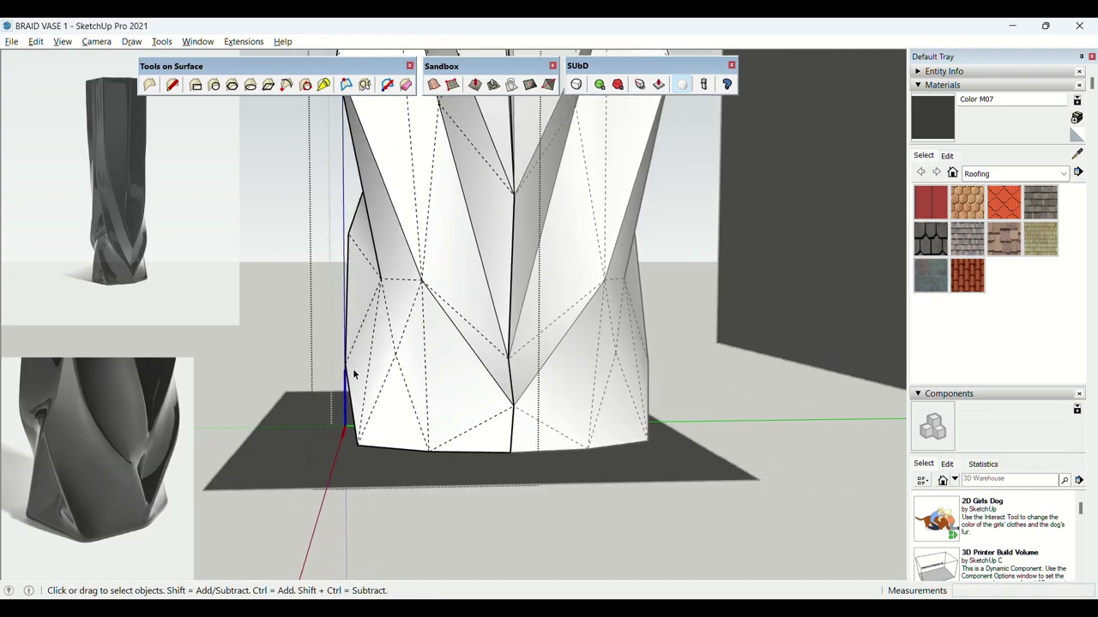
Select the whole strand, switch it to its subdivided form and add one subdivision level to check the smoothed base.
middle_drag(352, 373, 754, 373)
scroll(420, 373, down, 2)
scroll(477, 296, up, 2)
middle_drag(477, 296, 422, 301)
middle_drag(611, 94, 418, 218)
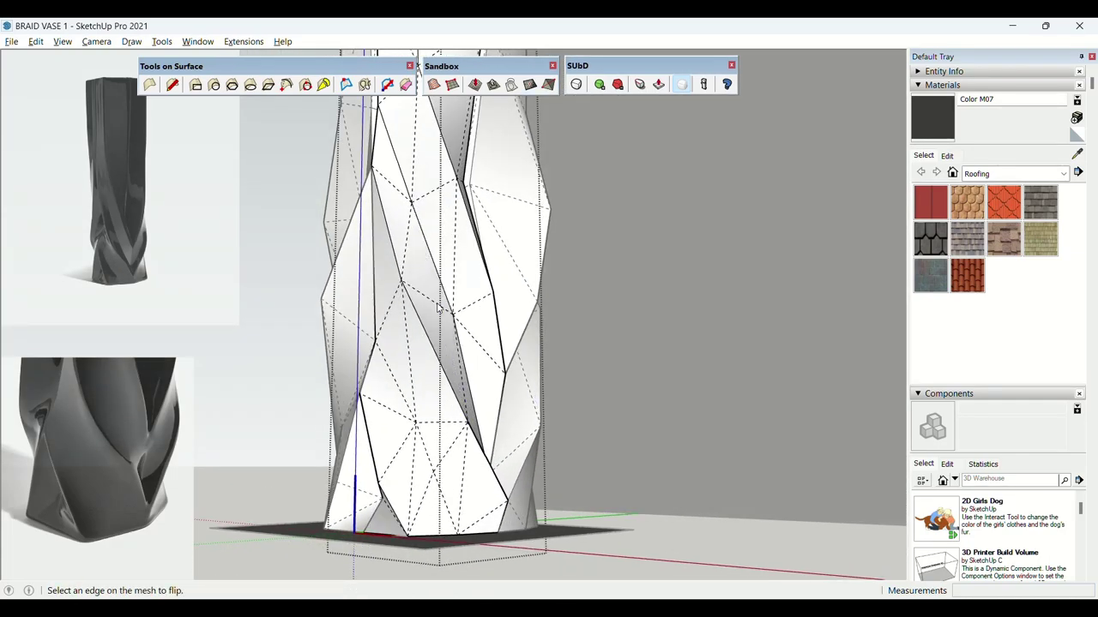
scroll(437, 308, down, 2)
key(space)
key(Escape)
click(439, 339)
middle_drag(439, 340, 456, 419)
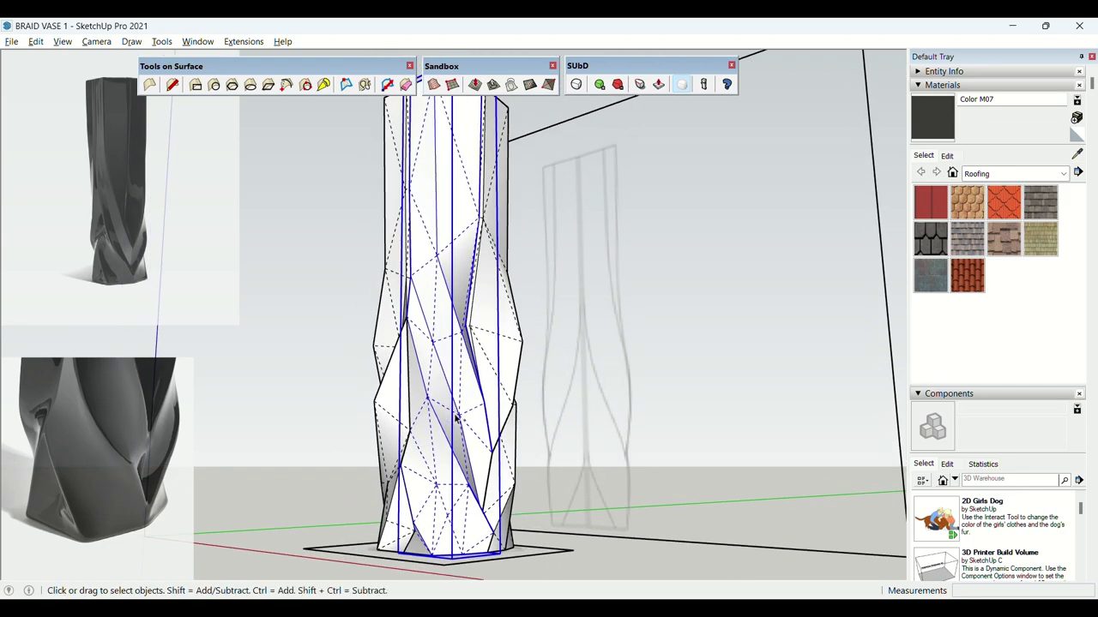
click(577, 85)
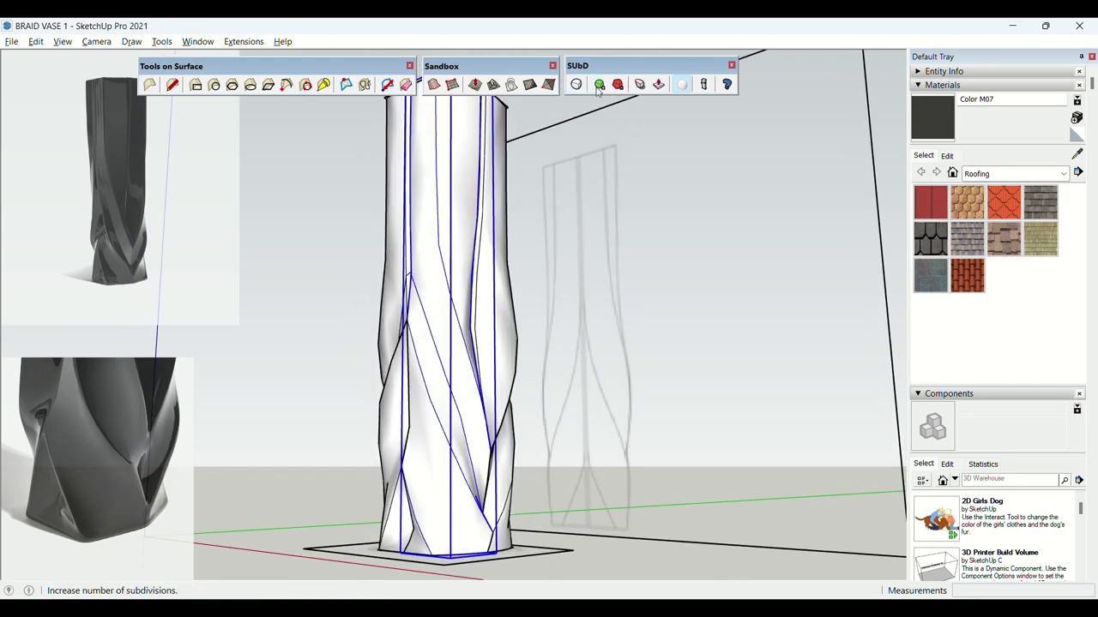
click(599, 85)
middle_drag(428, 308, 448, 292)
scroll(399, 280, up, 5)
scroll(454, 273, up, 2)
key(m)
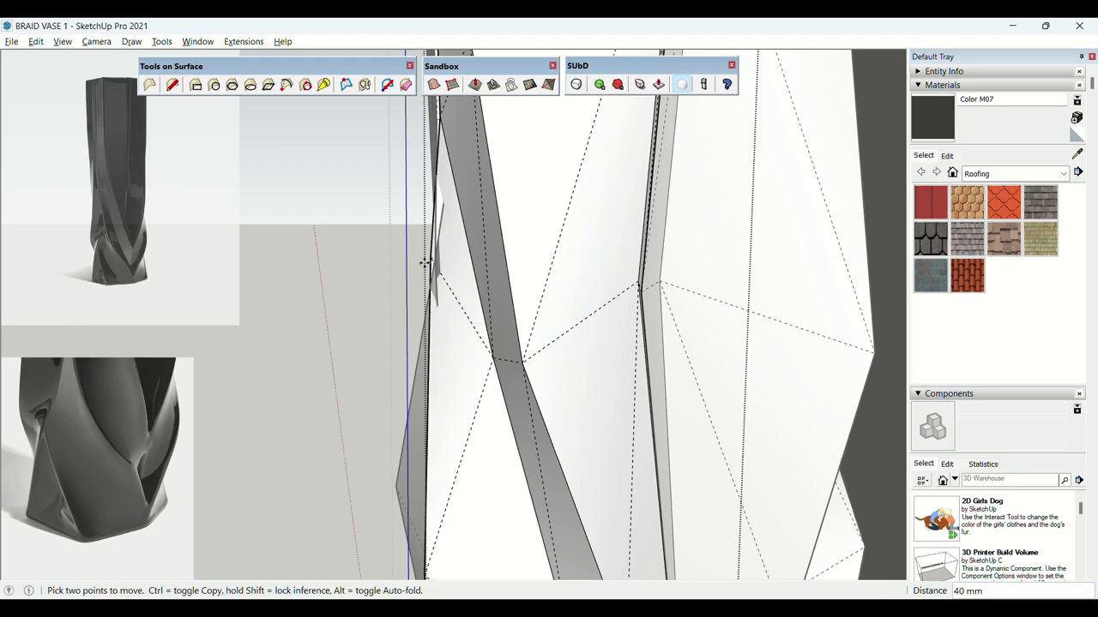
key(Escape)
click(416, 264)
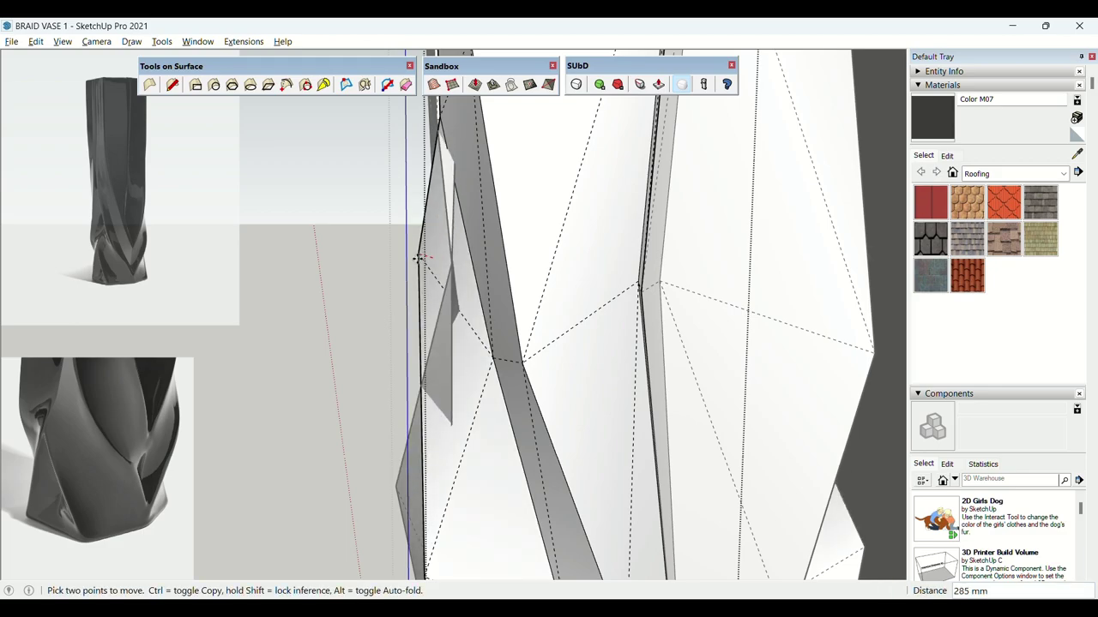
key(Escape)
key(space)
Set the crease sharpness of the bend vertex on the strand's outer side edge to 0.86.
click(639, 86)
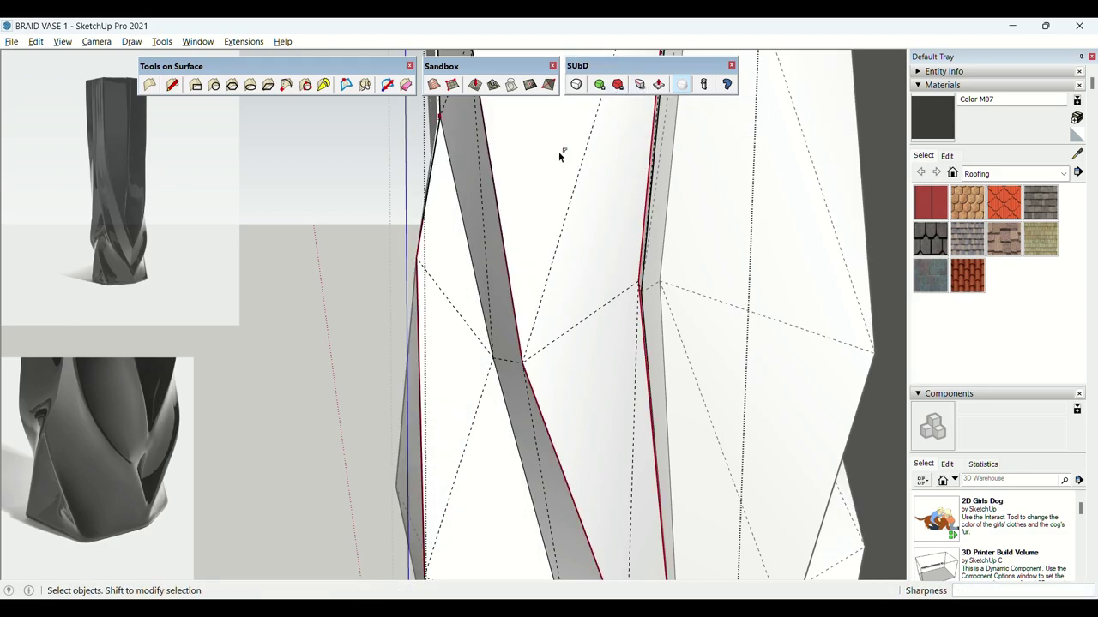
drag(417, 258, 421, 189)
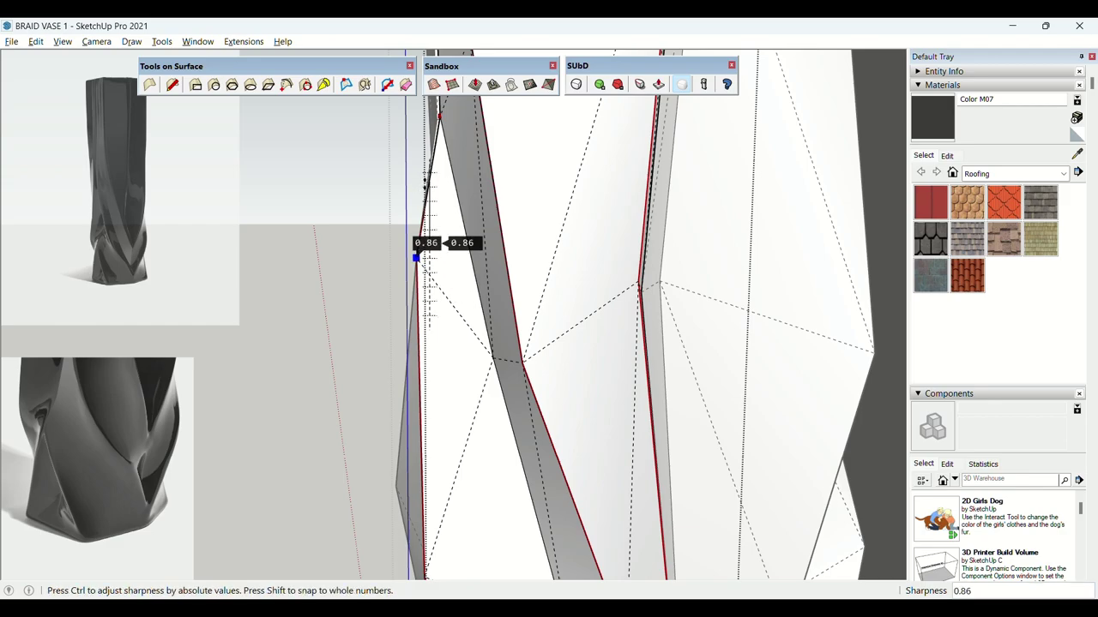
key(space)
Switch the whole strand to its subdivided form and examine the smoothed vase from several sides.
scroll(448, 283, down, 6)
middle_drag(452, 304, 453, 261)
scroll(483, 324, down, 3)
click(485, 327)
middle_drag(486, 326, 514, 352)
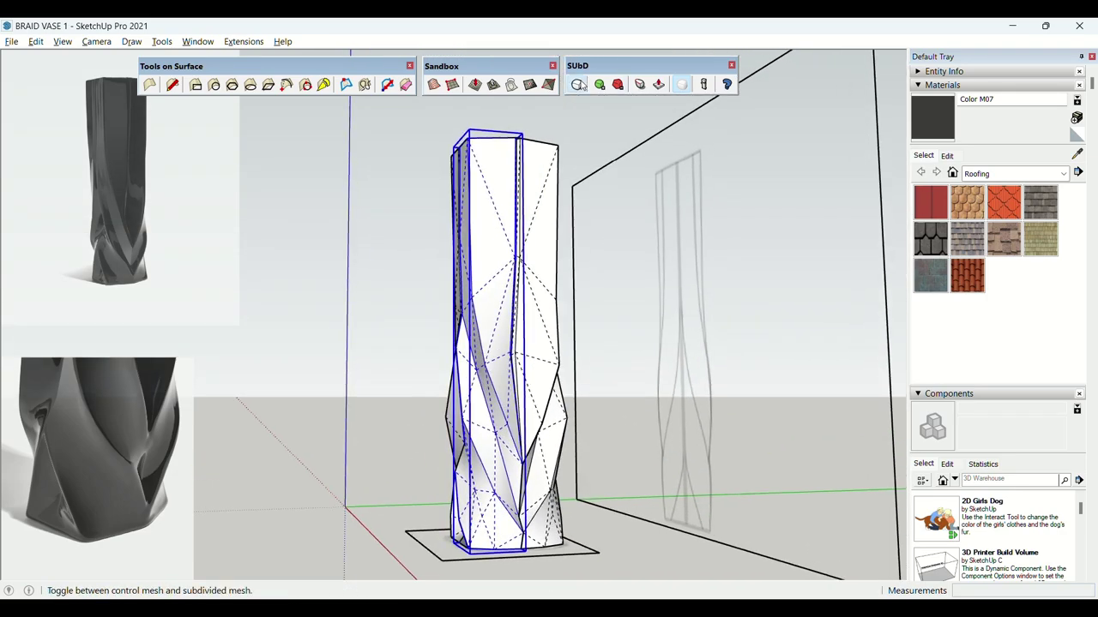
click(580, 86)
click(576, 127)
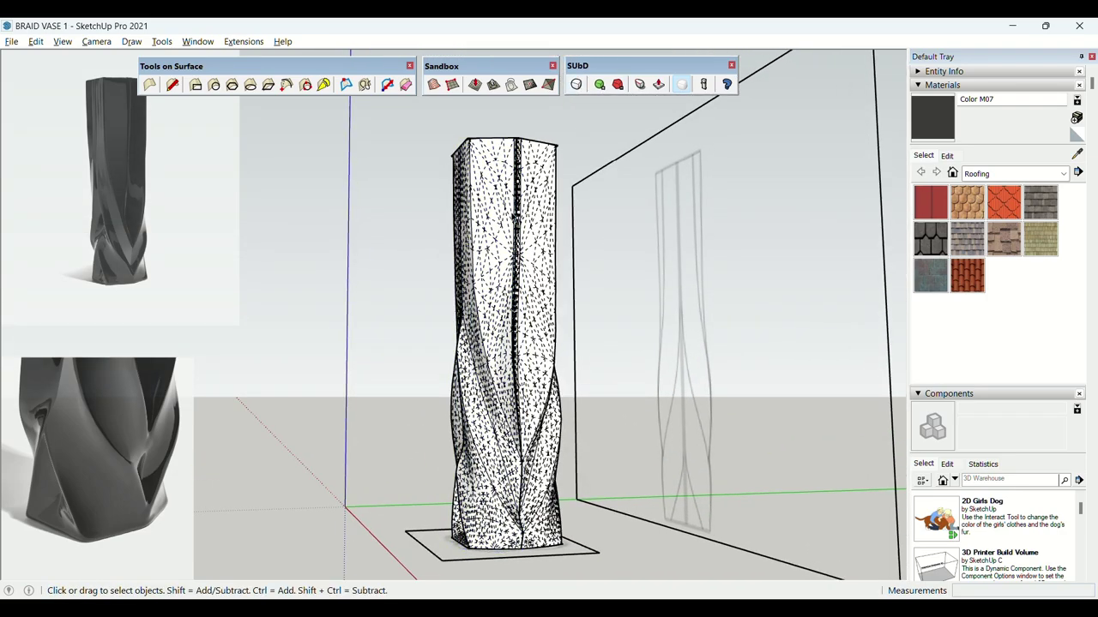
middle_drag(509, 215, 665, 229)
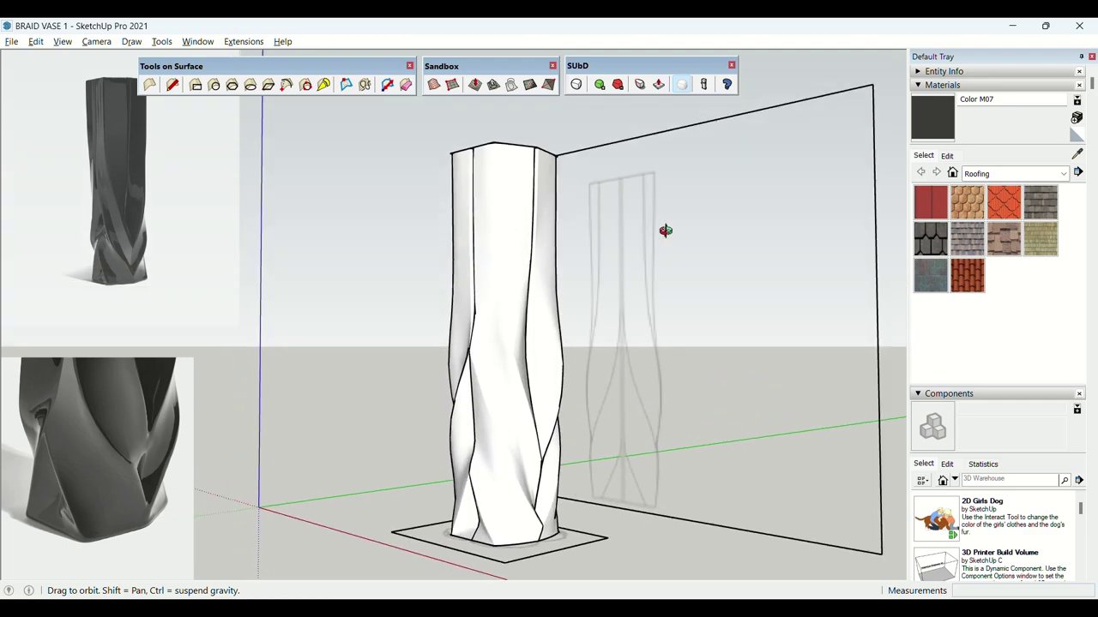
Copy the complete low-poly vase about 3300 mm along the red axis, beside the original.
click(508, 274)
mouse_move(508, 274)
middle_down()
mouse_move(497, 228)
mouse_move(504, 269)
middle_up()
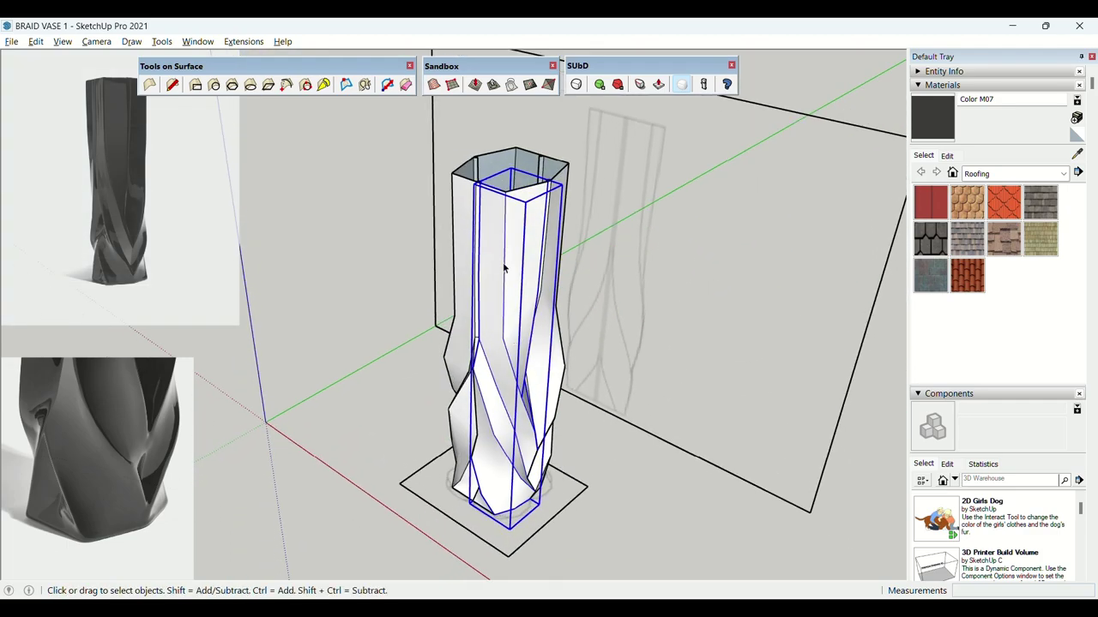
key(m)
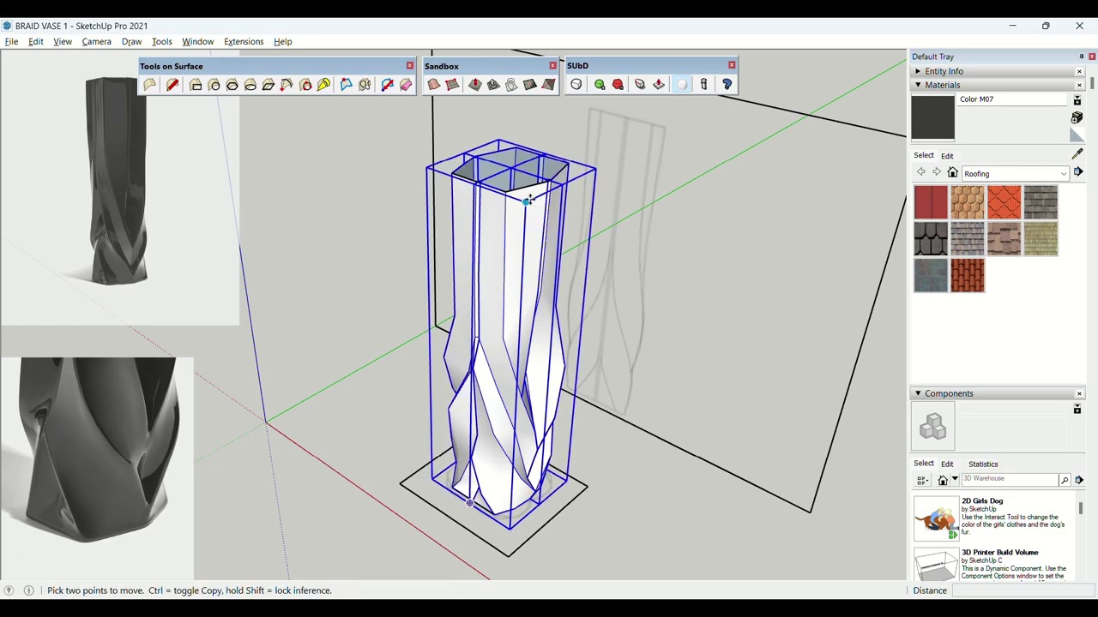
key(ctrl)
click(505, 191)
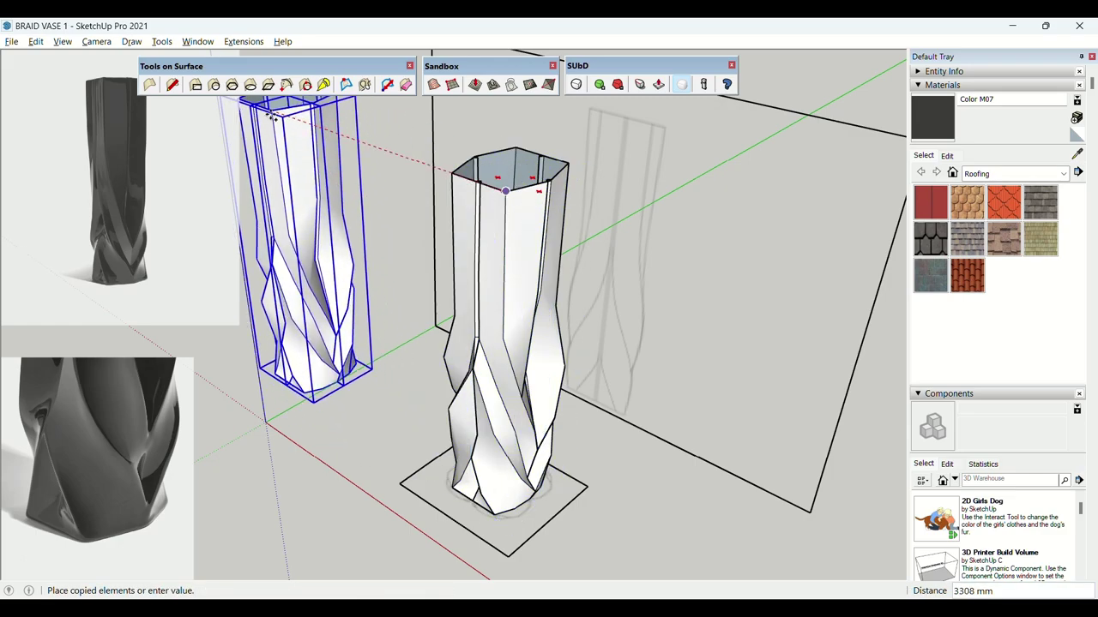
click(283, 117)
key(space)
Remove the other strands of the original vase and explode the remaining front strand component.
click(509, 168)
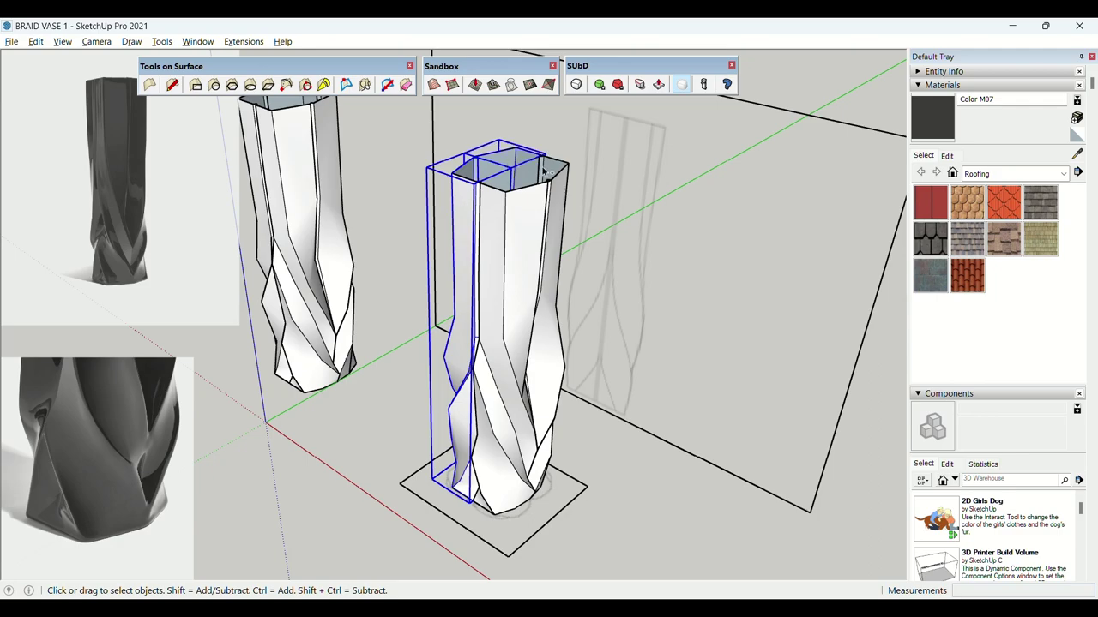
right_click(527, 171)
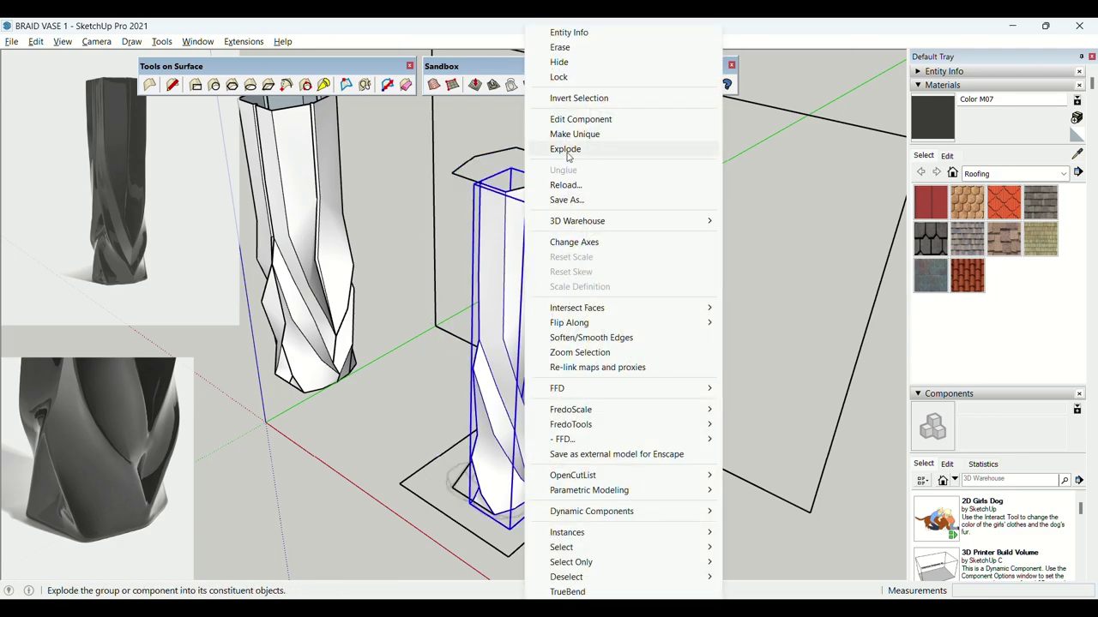
click(599, 150)
scroll(520, 294, down, 2)
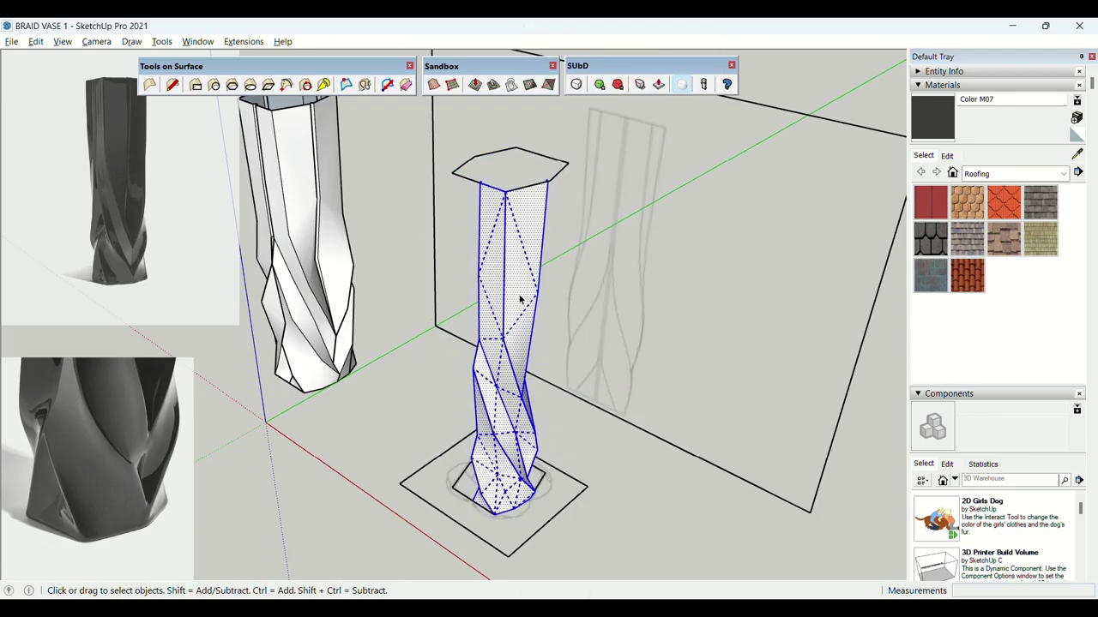
Mirror the exploded strand about the vertical plane at its side edge to form half of the vase.
middle_drag(502, 219, 498, 235)
key(shift+m)
mouse_move(513, 188)
middle_down()
mouse_move(511, 137)
mouse_move(501, 174)
middle_up()
scroll(512, 168, up, 3)
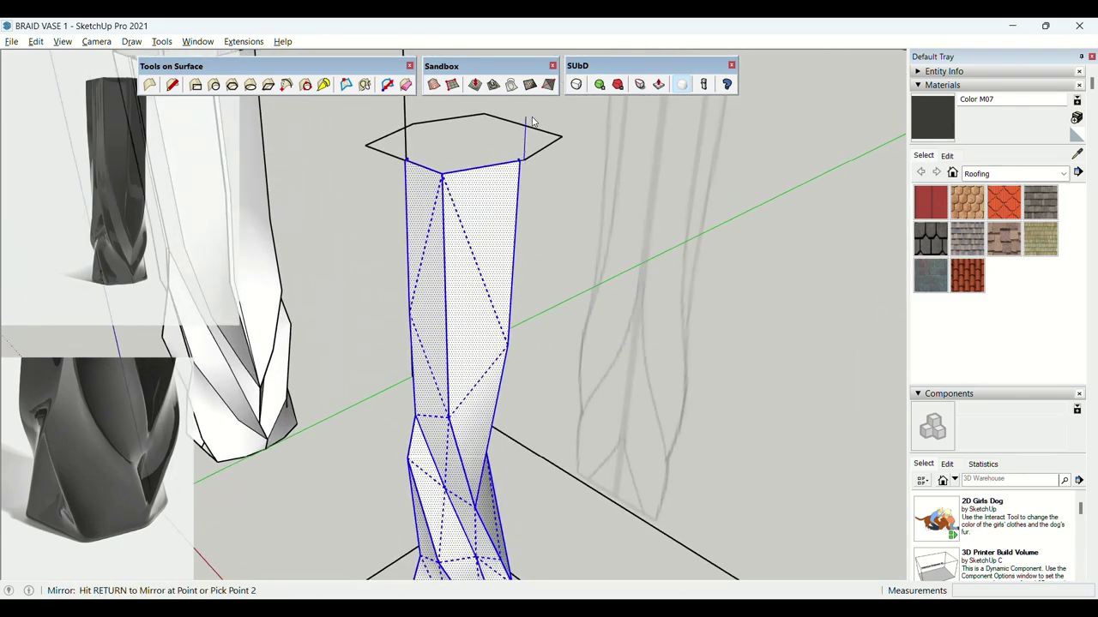
click(580, 138)
Select the connected half vase and mirror it about its open side to complete the vase as one mesh.
triple_click(512, 194)
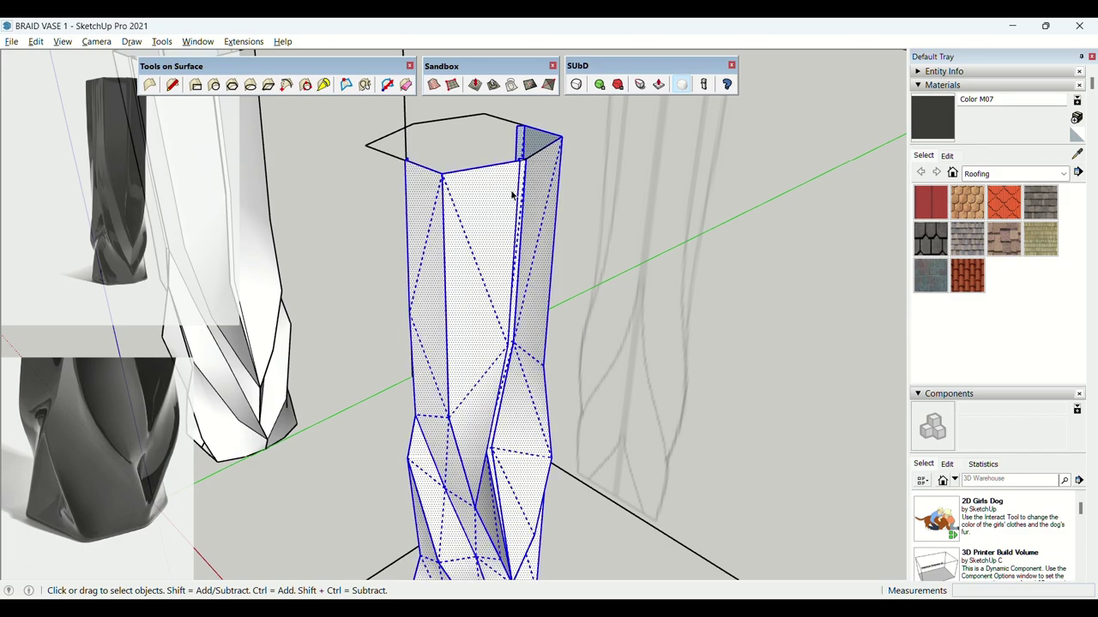
shift+middle_drag(512, 194, 514, 229)
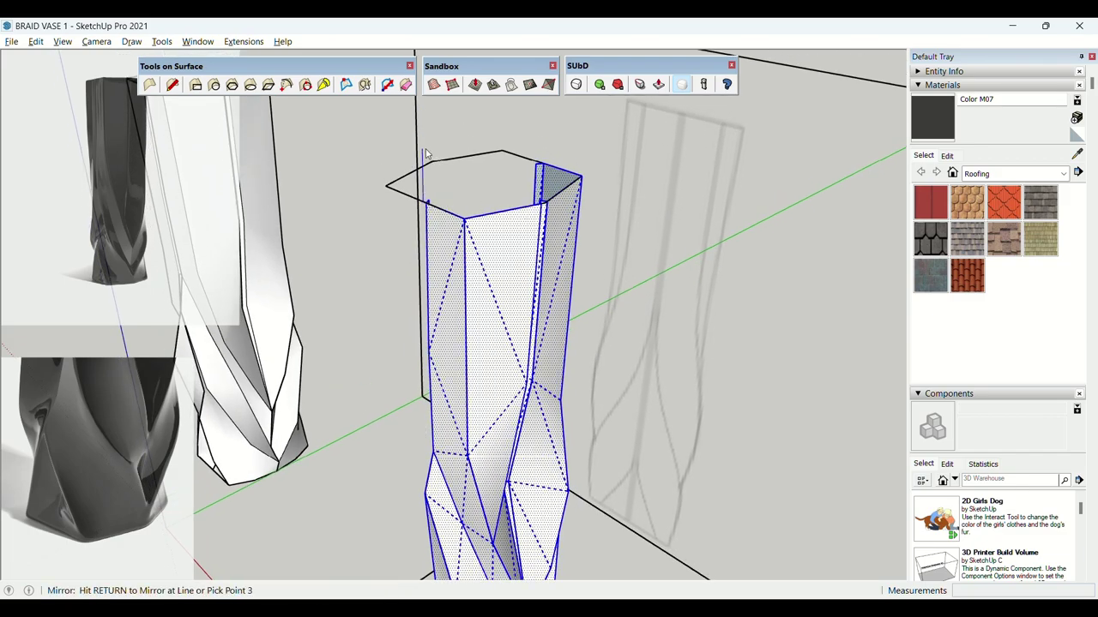
key(Return)
scroll(411, 223, down, 5)
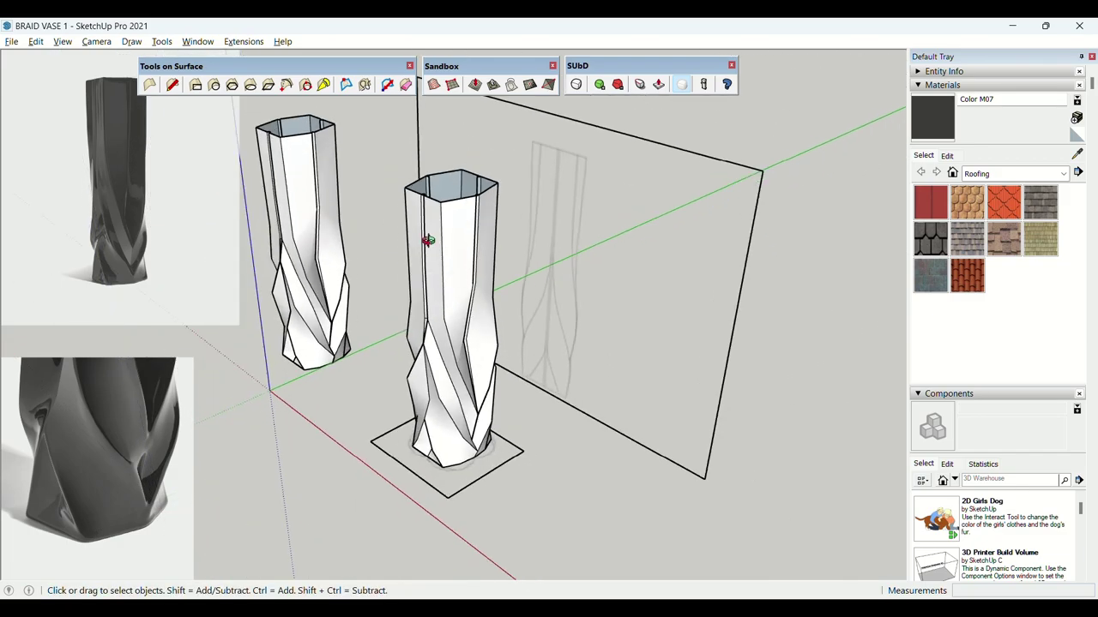
Set the crease sharpness of the middle vertex at the lower end of the upper groove to 0.40.
middle_drag(427, 238, 454, 264)
scroll(455, 264, up, 10)
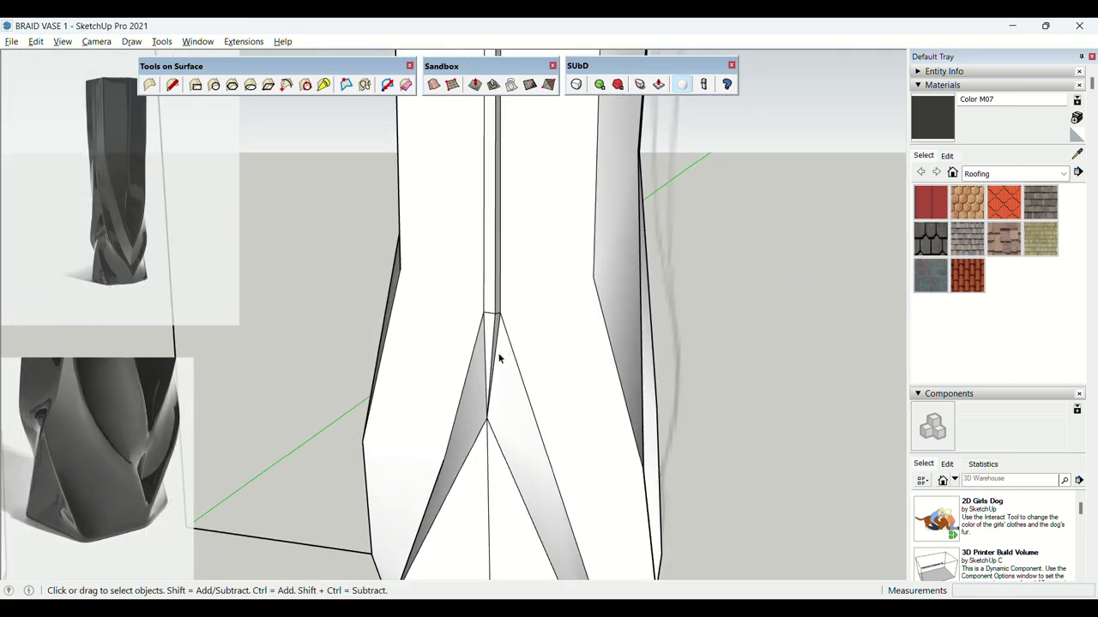
middle_drag(502, 360, 520, 254)
scroll(521, 267, down, 2)
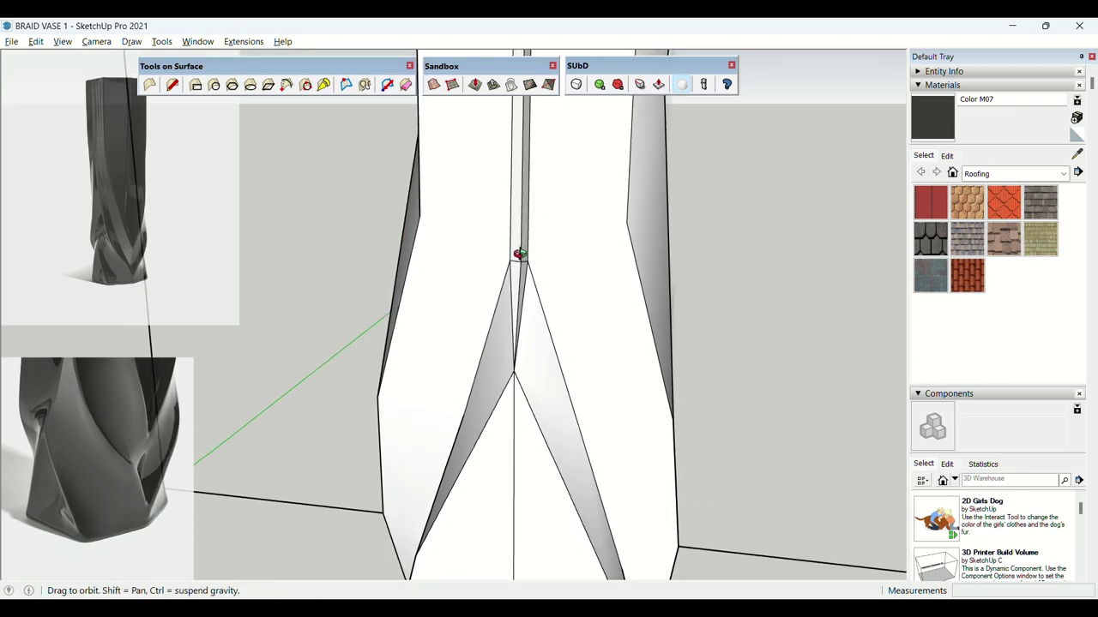
scroll(523, 261, up, 1)
click(641, 86)
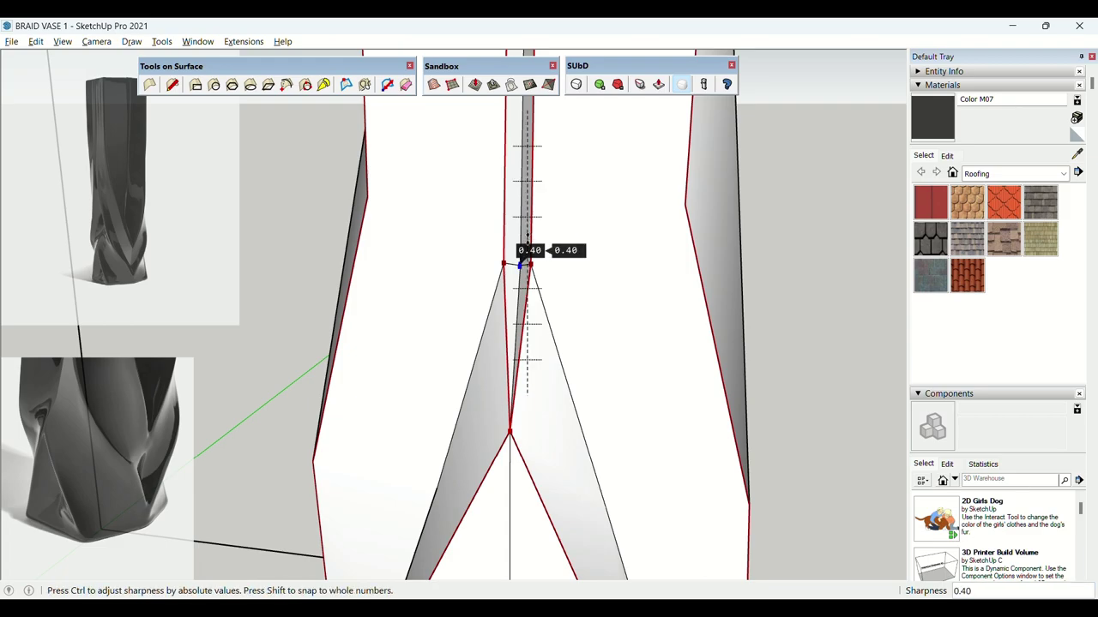
drag(528, 235, 517, 233)
key(space)
Examine the crease sharpness values at the braid's joint vertices from the upper split down to the base.
middle_drag(517, 232, 407, 238)
scroll(406, 238, down, 3)
middle_drag(475, 300, 490, 254)
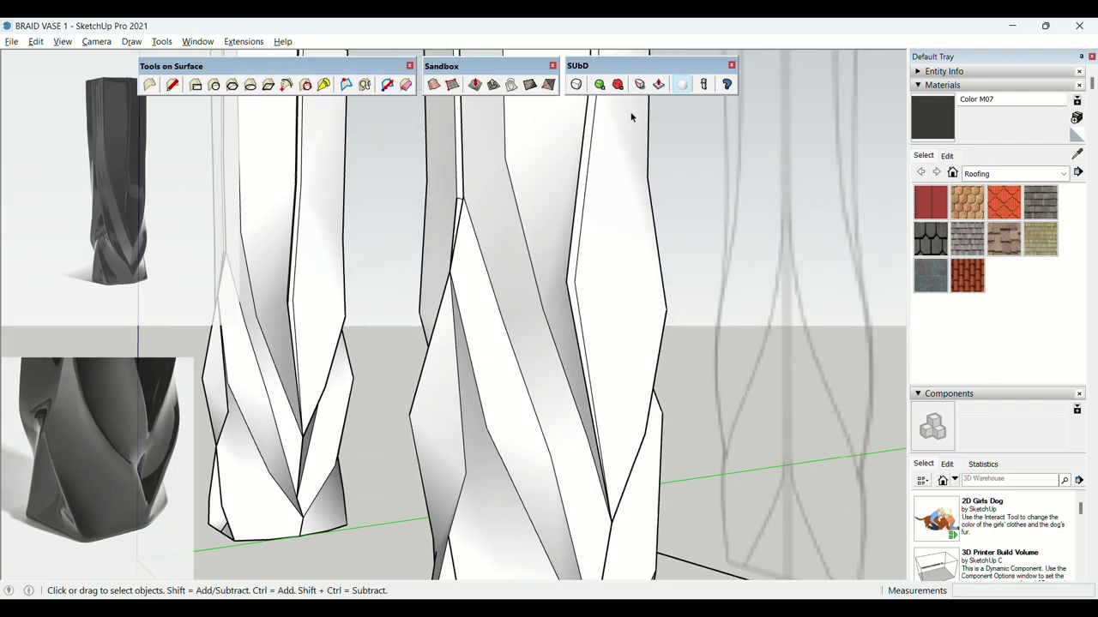
click(640, 84)
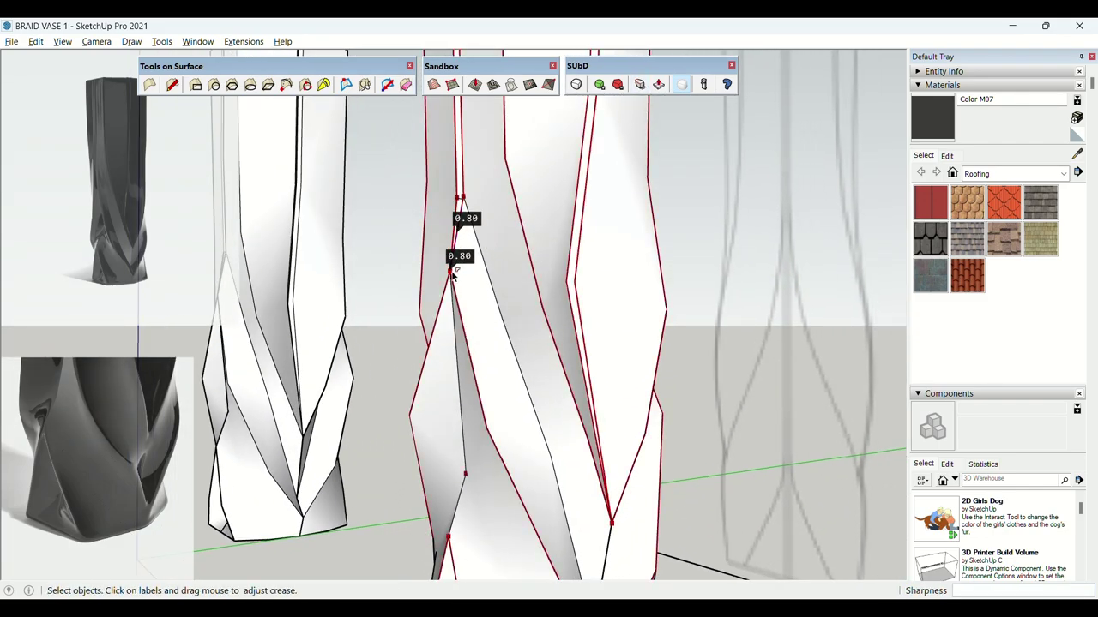
scroll(470, 340, down, 3)
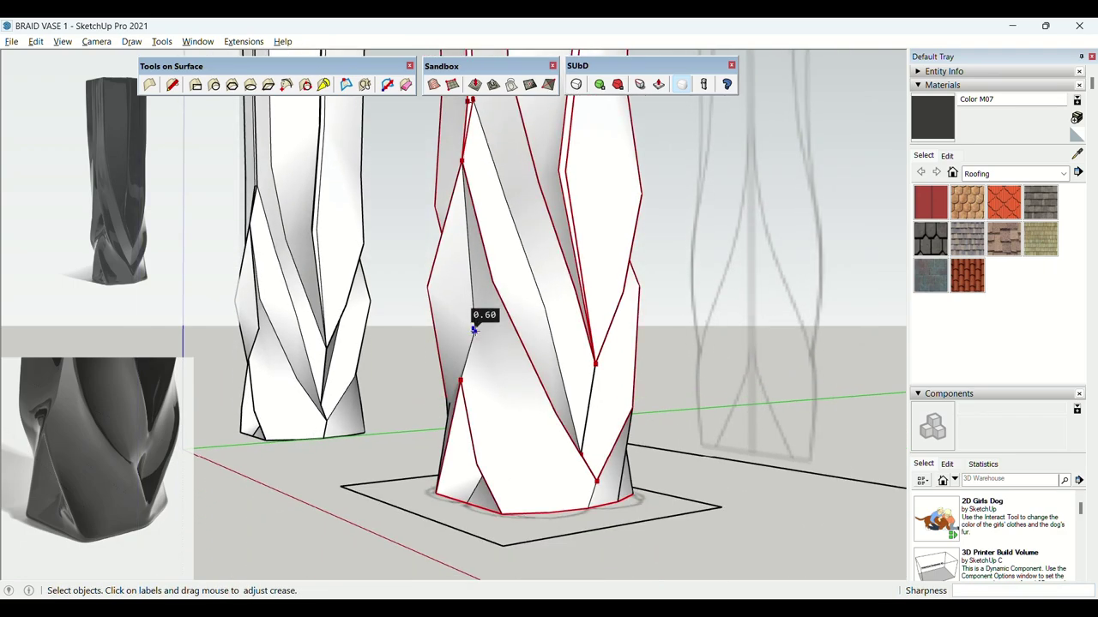
mouse_move(482, 177)
shift+middle_down()
mouse_move(484, 316)
mouse_move(482, 197)
shift+middle_up()
middle_drag(481, 487, 583, 460)
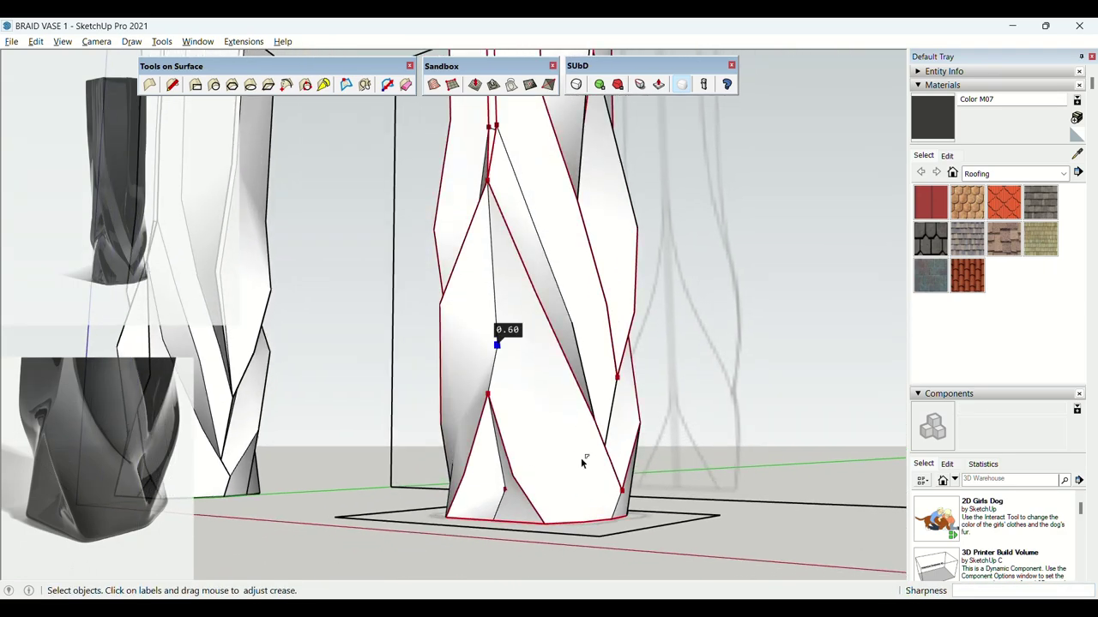
scroll(503, 487, up, 2)
scroll(503, 487, down, 3)
middle_drag(503, 487, 494, 358)
scroll(534, 375, down, 3)
key(space)
Group the entire connected vase mesh and smooth it with SUbD subdivision.
click(497, 189)
triple_click(499, 199)
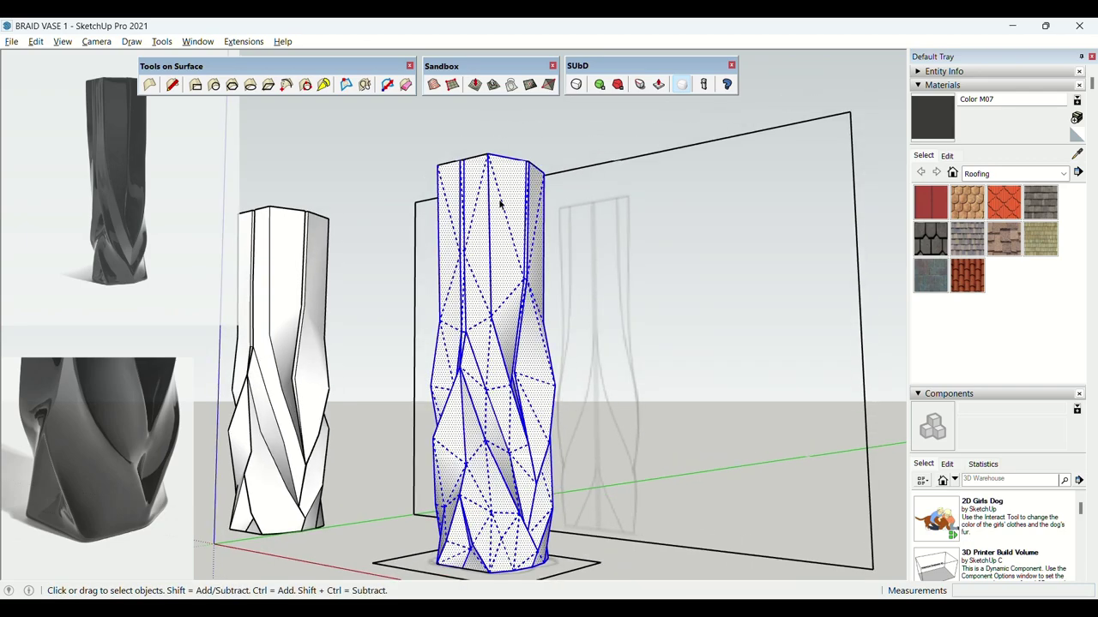
key(ctrl+g)
double_click(500, 218)
click(500, 221)
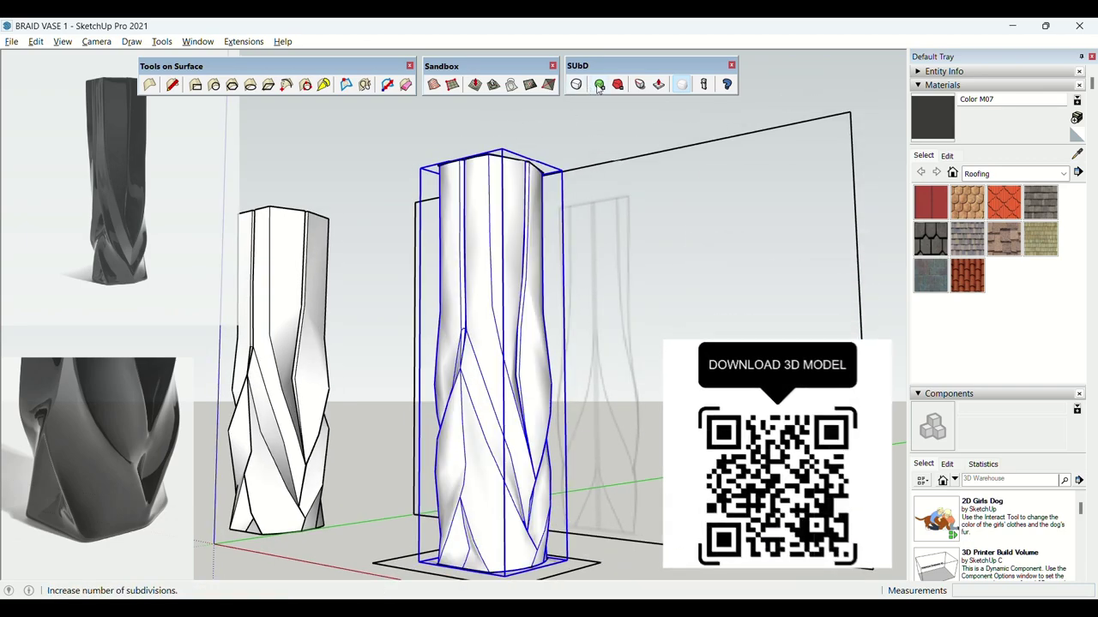
click(559, 136)
Paint the smoothed vase with the dark material Color M07.
middle_drag(511, 219, 326, 227)
mouse_move(476, 287)
middle_down()
mouse_move(554, 313)
mouse_move(490, 277)
mouse_move(311, 271)
mouse_move(254, 286)
mouse_move(369, 343)
mouse_move(600, 314)
mouse_move(319, 363)
mouse_move(255, 309)
mouse_move(458, 269)
mouse_move(804, 303)
mouse_move(618, 310)
mouse_move(448, 238)
mouse_move(657, 309)
mouse_move(522, 337)
mouse_move(632, 326)
mouse_move(307, 298)
middle_up()
click(518, 242)
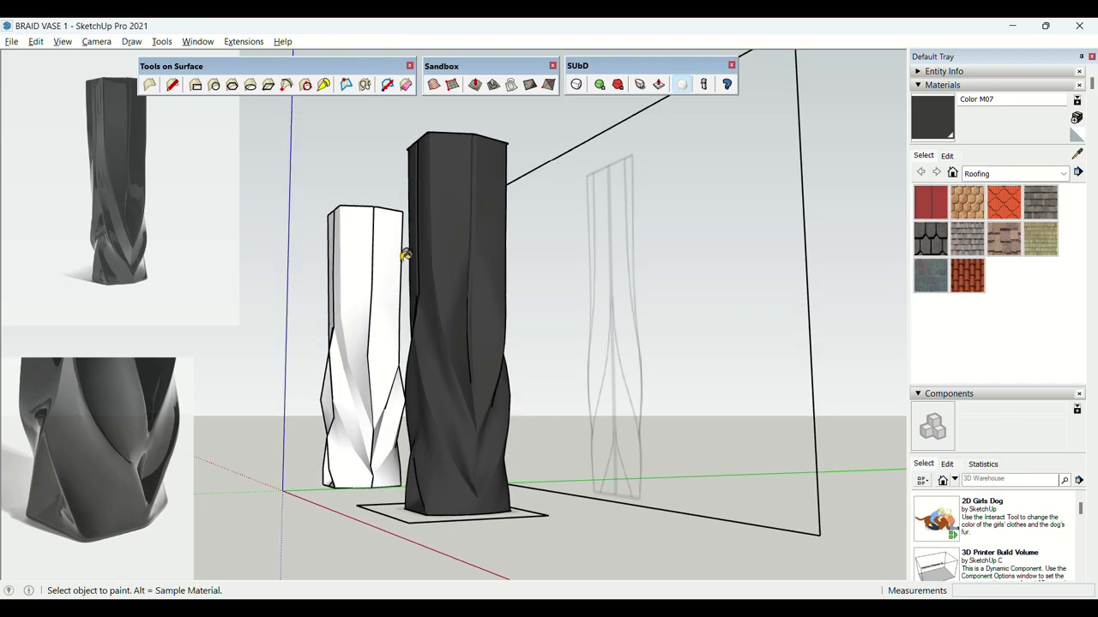
Inspect the painted vase and its subdivided mesh with hidden geometry temporarily shown.
scroll(406, 254, up, 2)
scroll(457, 260, down, 1)
middle_drag(488, 263, 519, 262)
scroll(525, 264, down, 1)
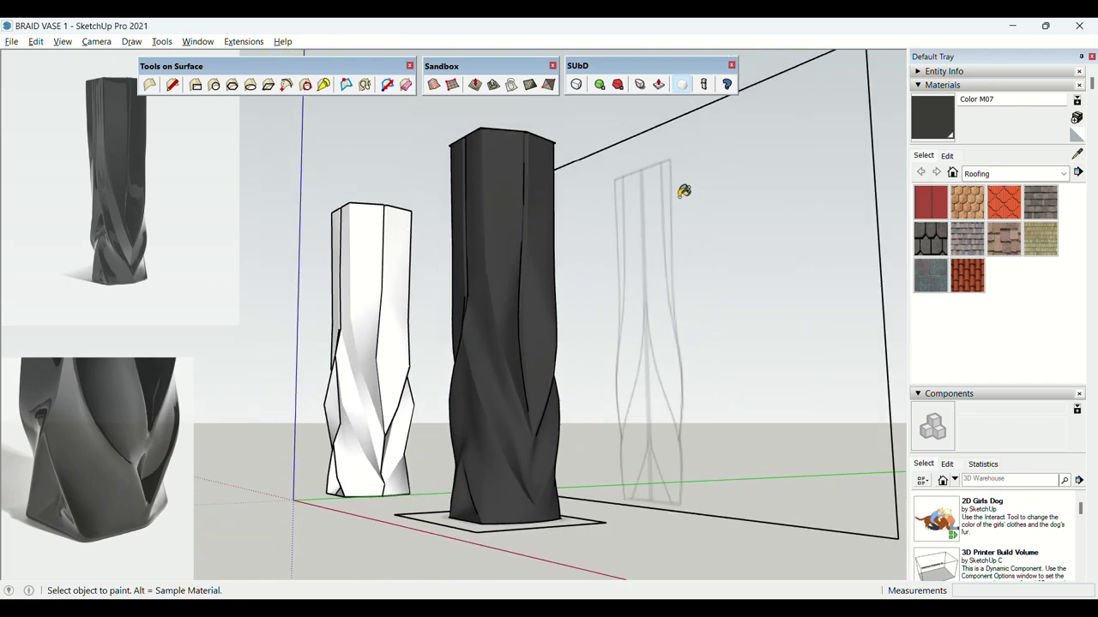
key(alt+h)
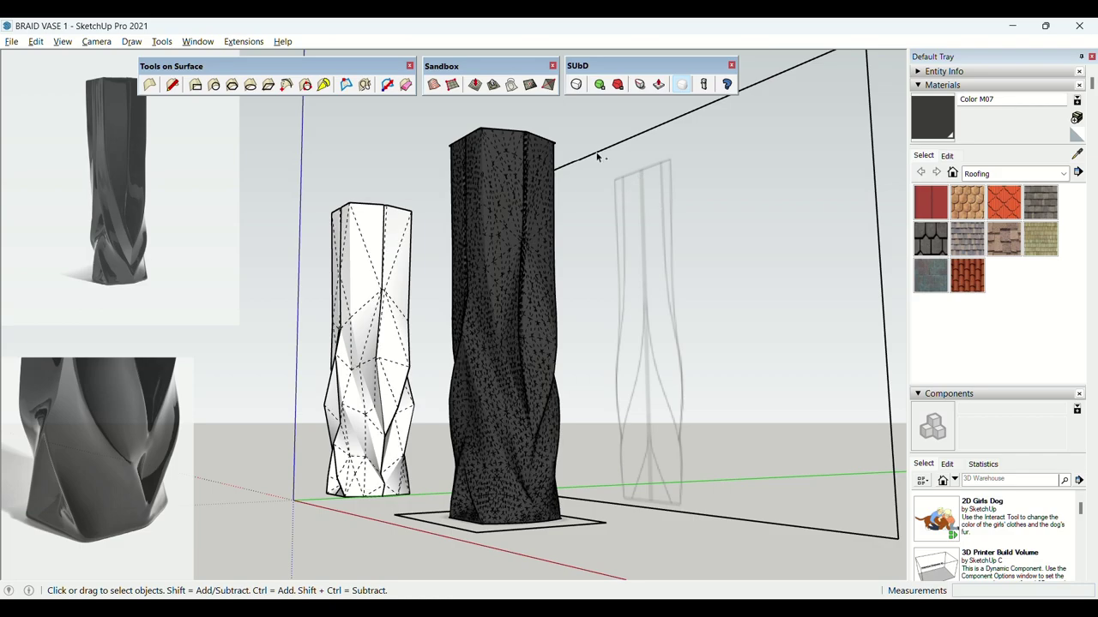
key(alt+h)
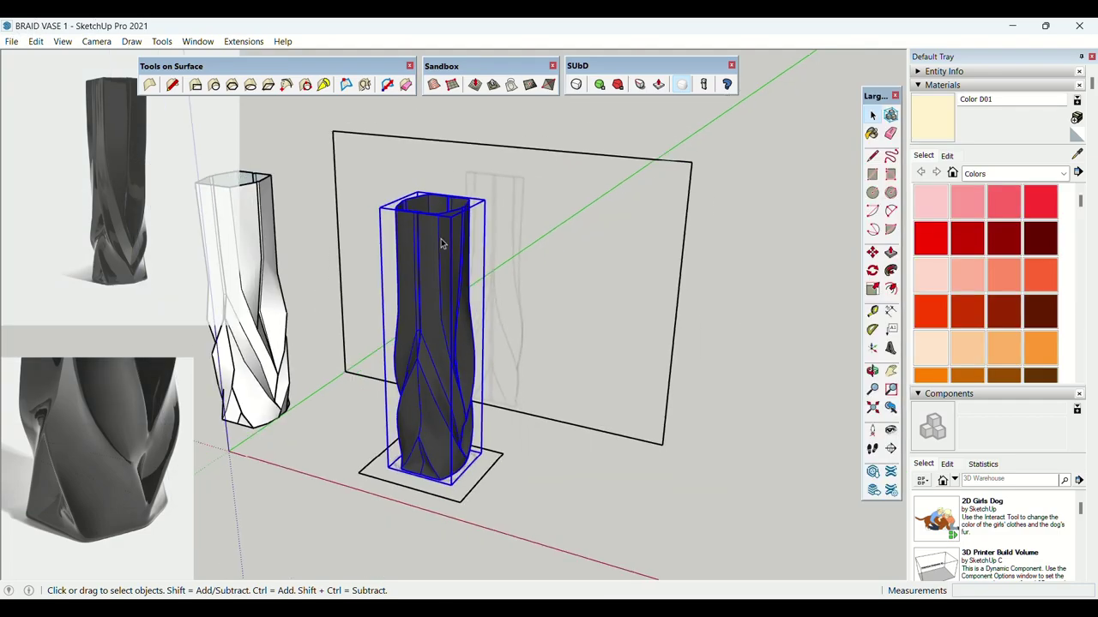
Copy the dark vase about 2300 mm along the red axis and paint the copy with Color D01.
key(m)
click(438, 213)
key(ctrl)
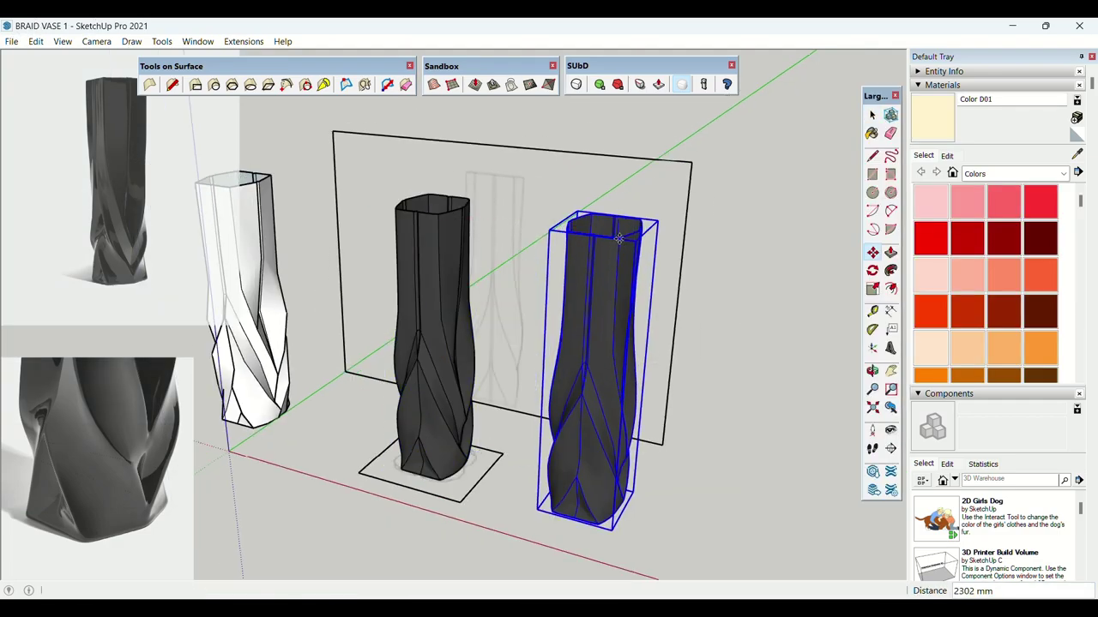
key(space)
key(b)
click(627, 254)
key(space)
Display the Fredo6_JointPushPull tool set.
mouse_move(627, 254)
middle_down()
mouse_move(556, 317)
mouse_move(576, 278)
middle_up()
scroll(576, 278, up, 1)
right_click(533, 88)
scroll(562, 245, down, 1)
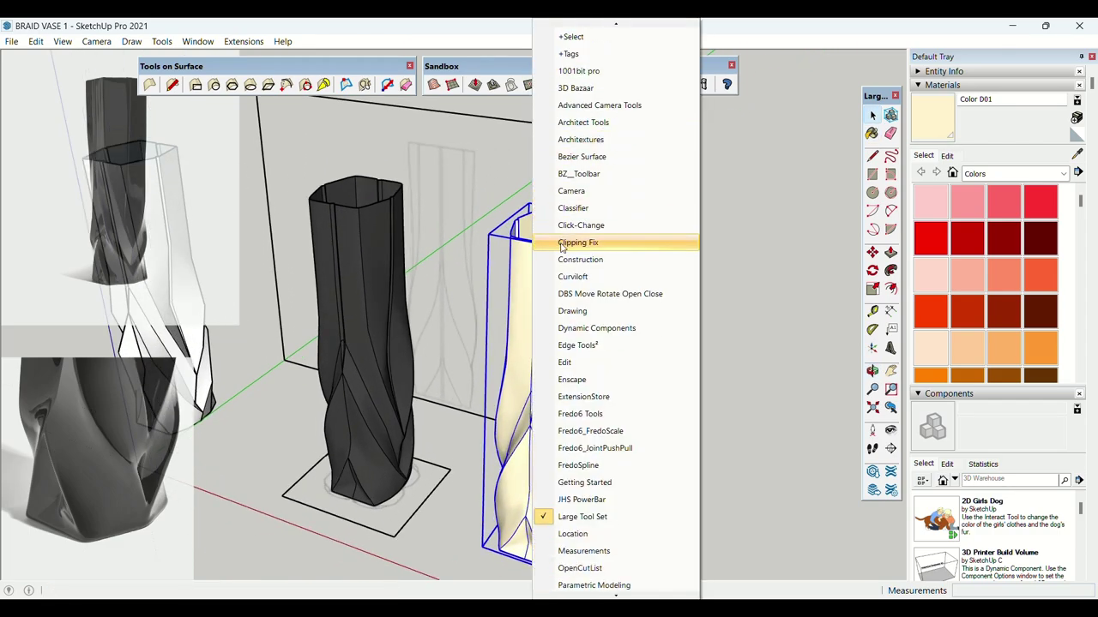
scroll(568, 275, down, 4)
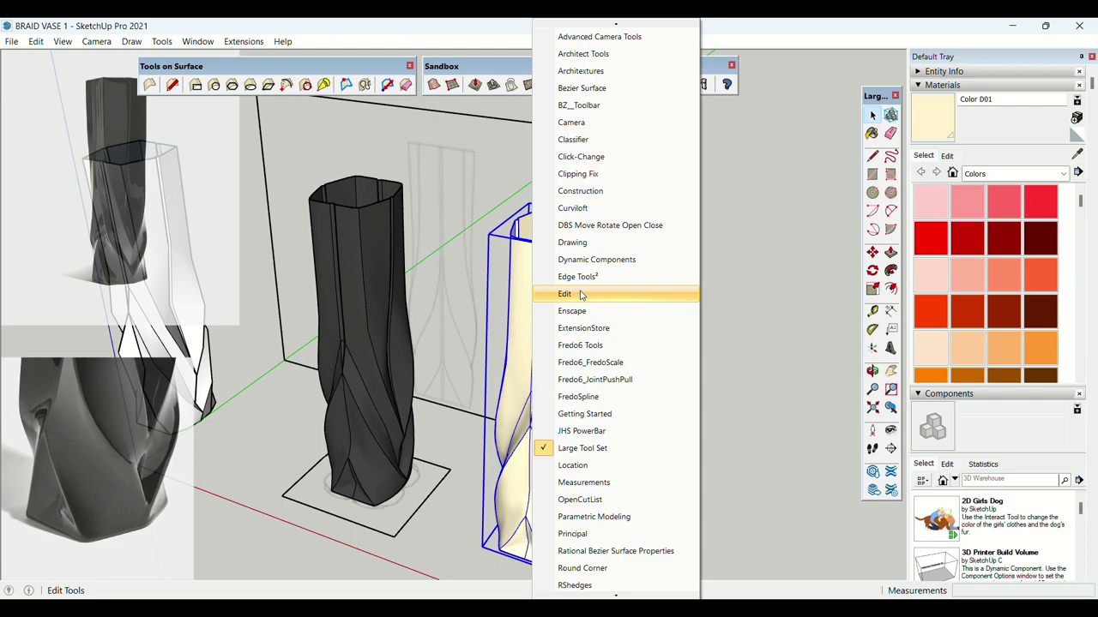
click(604, 380)
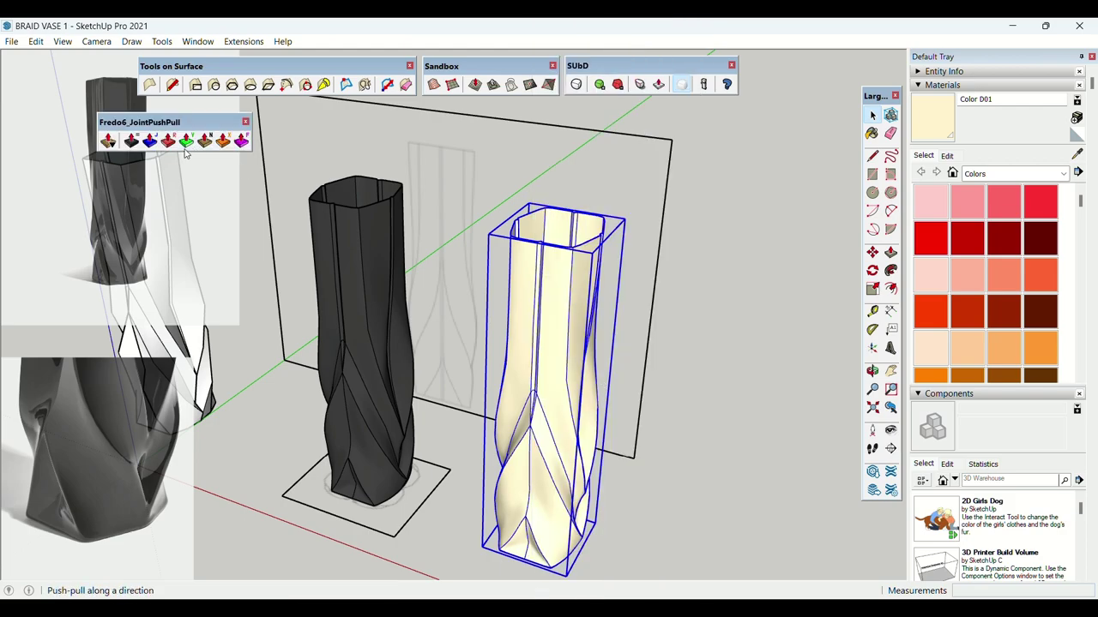
Thicken all faces of the cream vase copy inward by 30 mm with Joint Push Pull.
double_click(517, 262)
middle_drag(517, 261, 564, 312)
scroll(564, 309, up, 3)
triple_click(561, 274)
scroll(561, 254, up, 2)
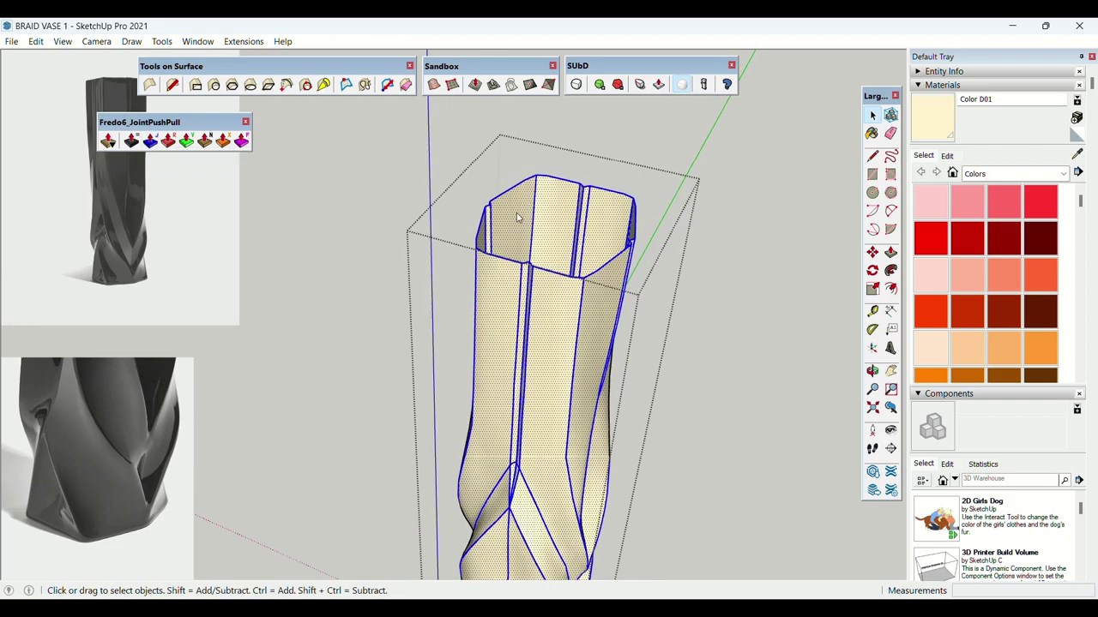
scroll(521, 225, up, 5)
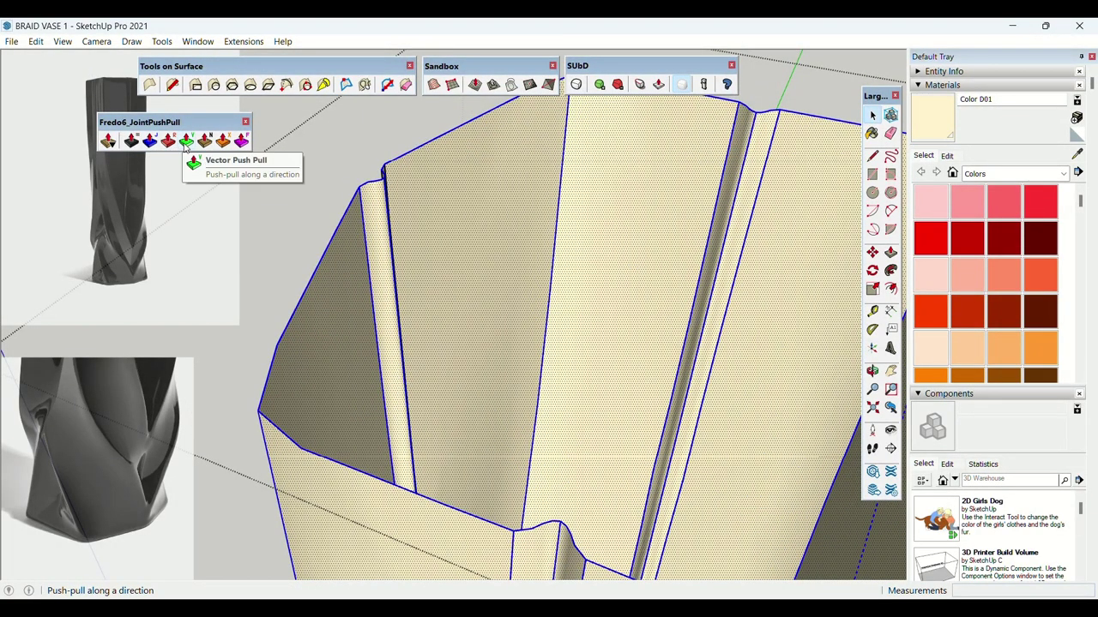
click(149, 141)
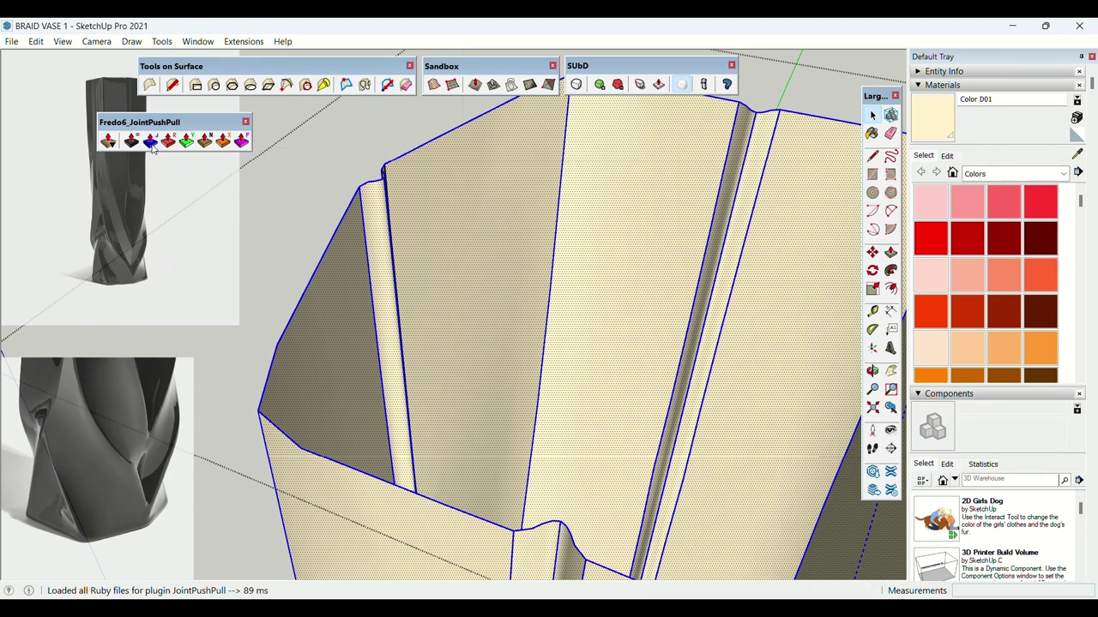
drag(410, 246, 430, 252)
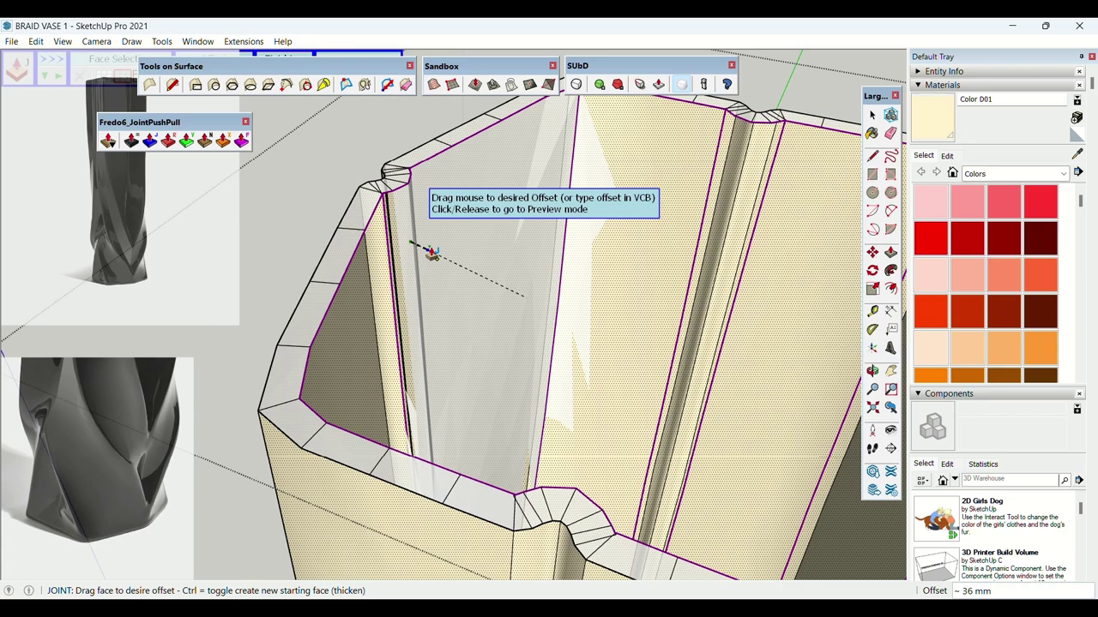
text(30)
key(Return)
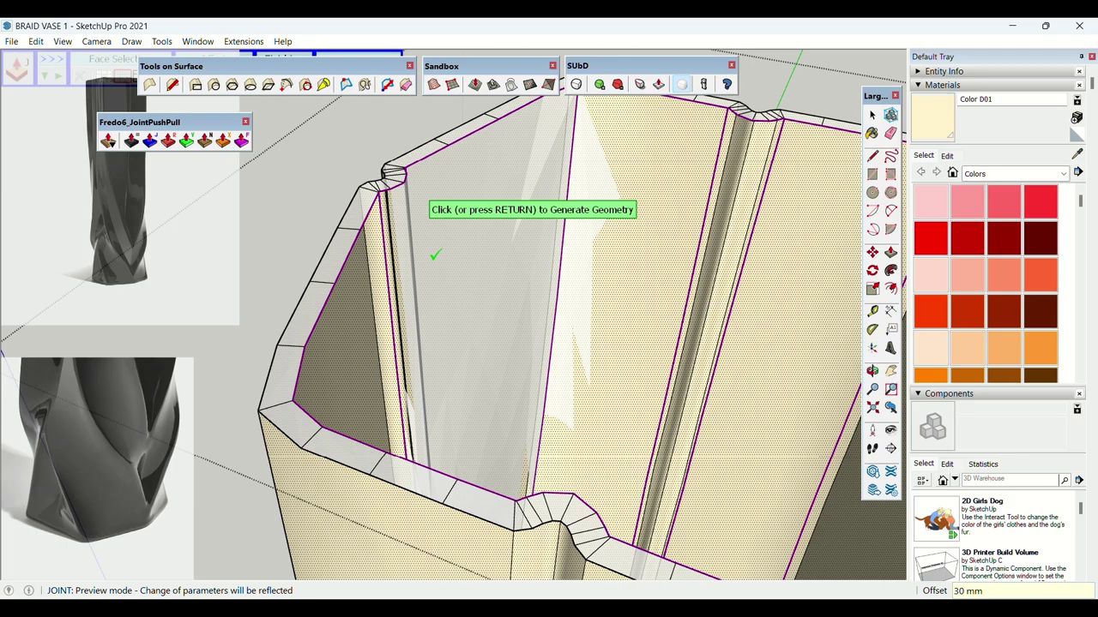
click(339, 152)
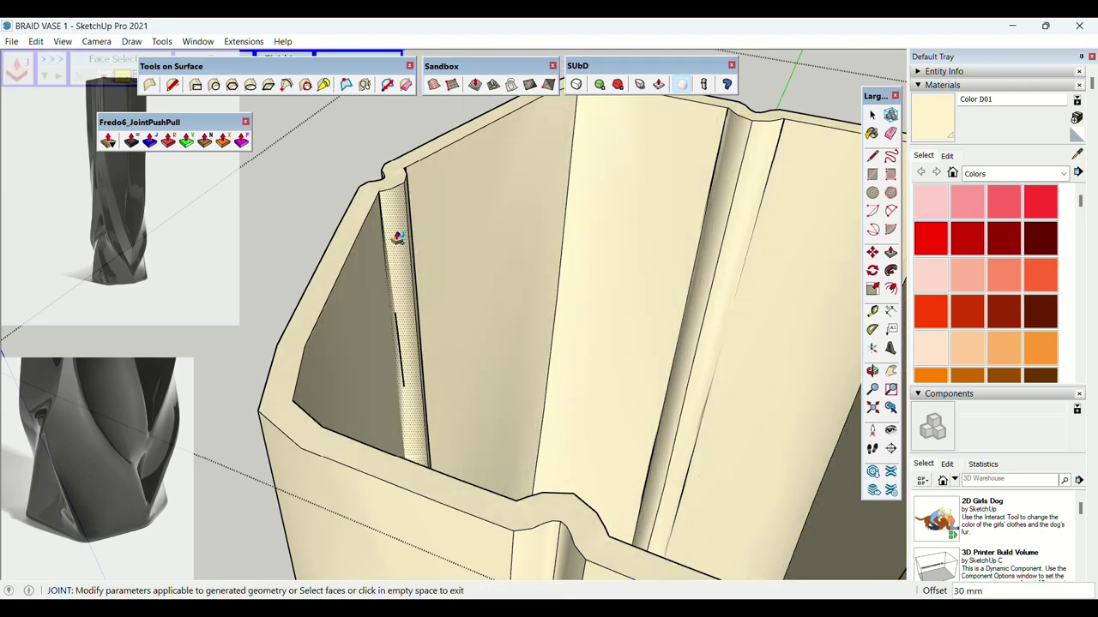
Inspect the thickened rim and walls of the cream vase from above and from the side, outside its group.
scroll(386, 233, down, 5)
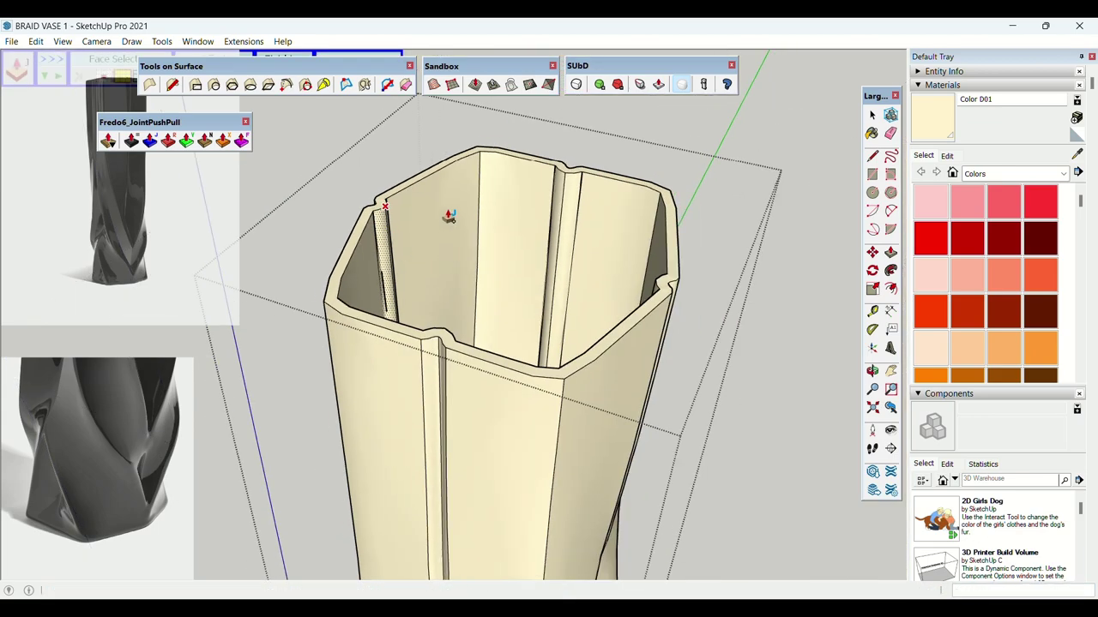
middle_drag(603, 134, 460, 377)
scroll(375, 369, up, 4)
middle_drag(340, 346, 504, 182)
scroll(507, 186, down, 8)
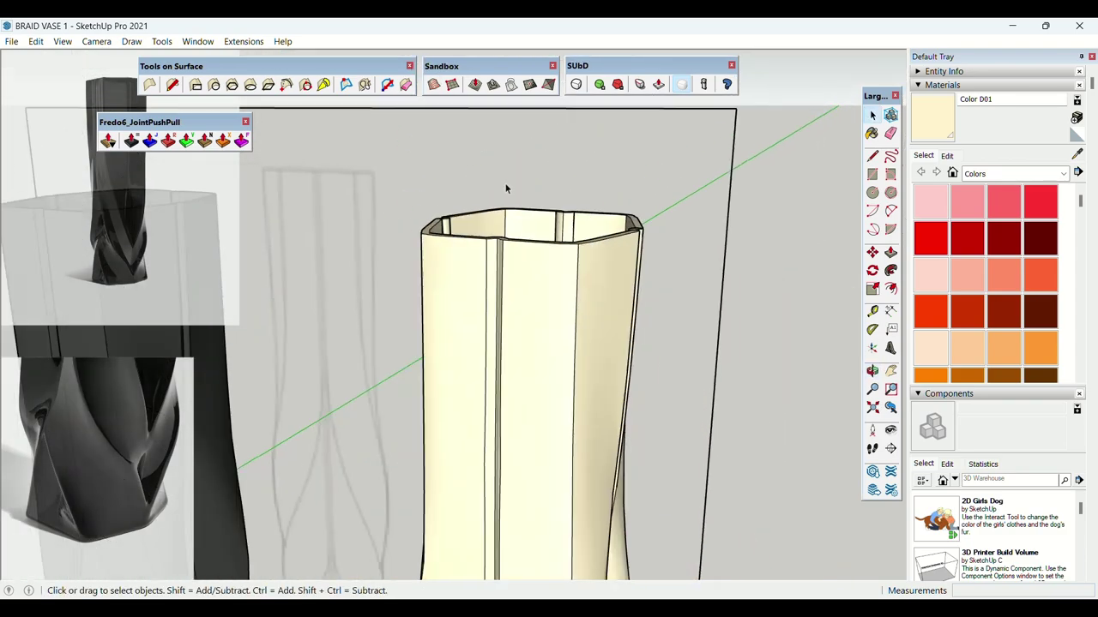
middle_drag(545, 318, 570, 245)
scroll(543, 260, down, 3)
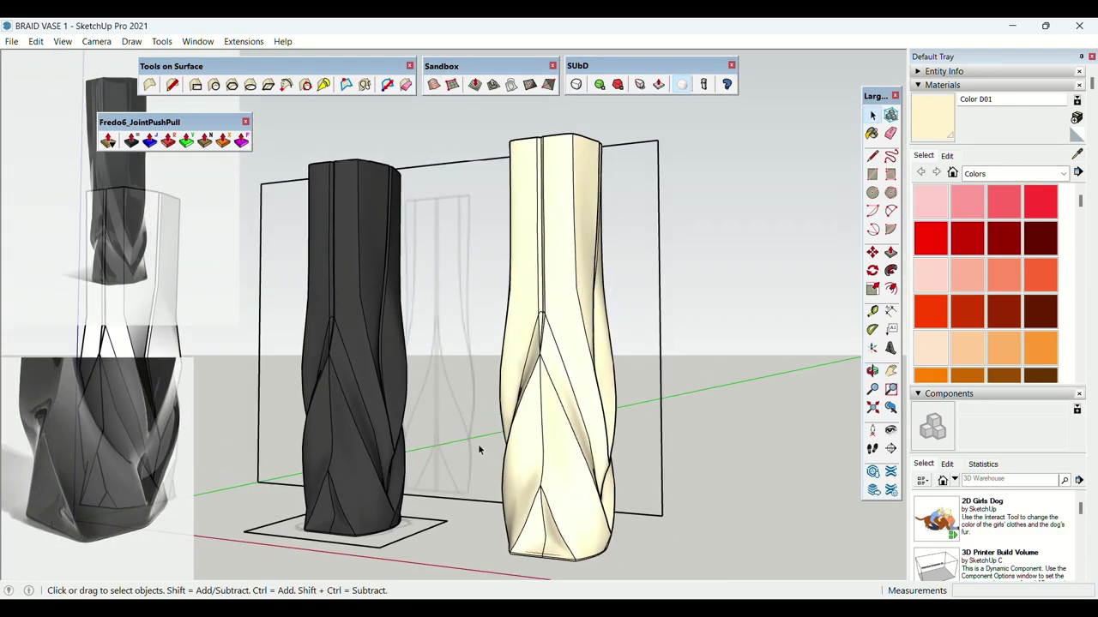
Clear the framed ground and vertical reference images from around the vases.
right_click(405, 537)
right_click(403, 536)
middle_drag(460, 167, 527, 272)
right_click(537, 273)
click(564, 245)
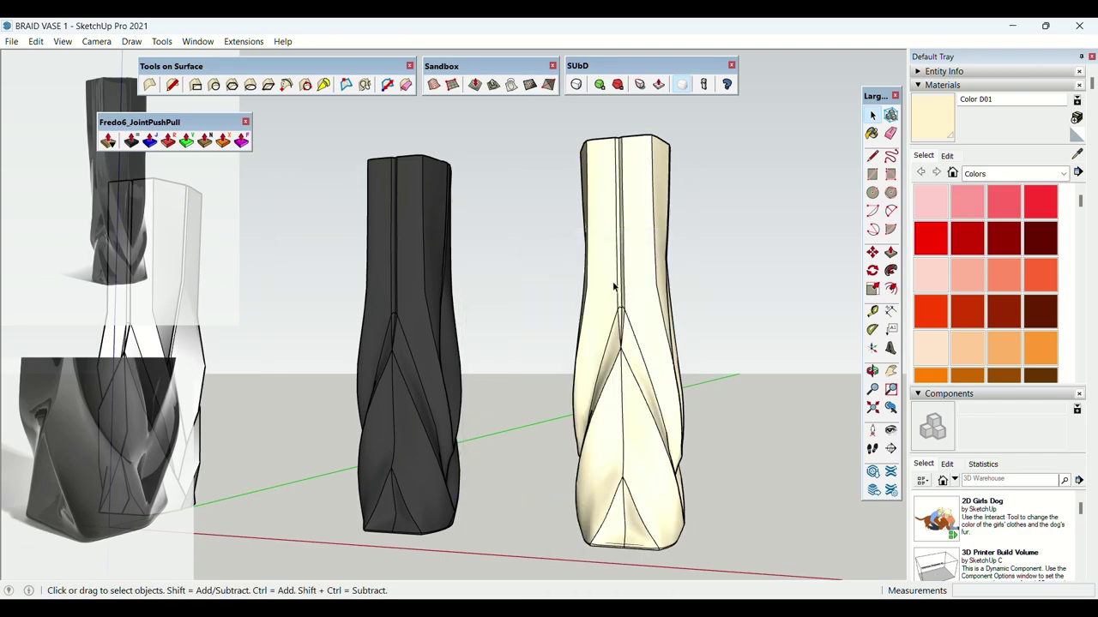
Move the white low-poly vase a short distance along the red axis toward the dark vase.
middle_drag(612, 283, 389, 471)
drag(268, 202, 268, 197)
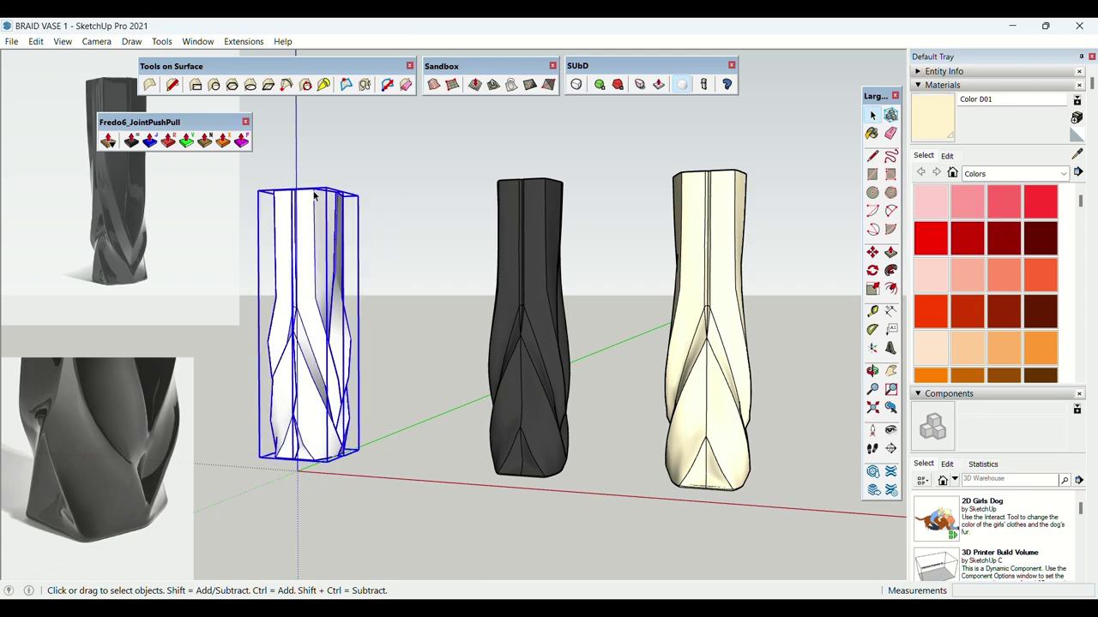
key(m)
click(310, 215)
click(354, 219)
key(space)
middle_drag(454, 240, 407, 186)
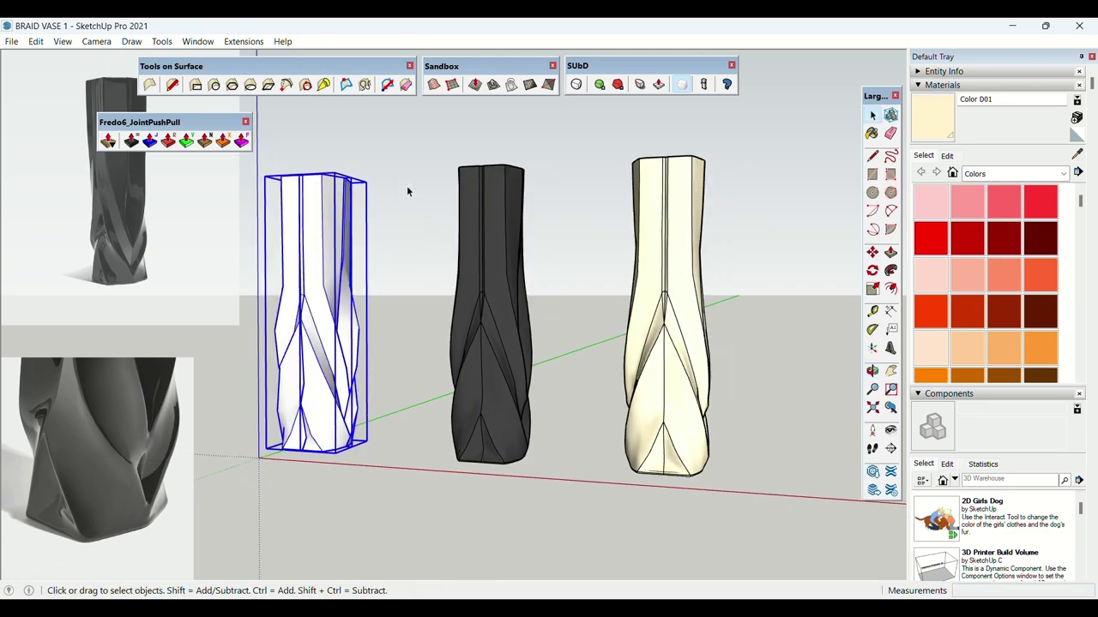
click(407, 226)
scroll(406, 228, up, 1)
middle_drag(406, 228, 379, 218)
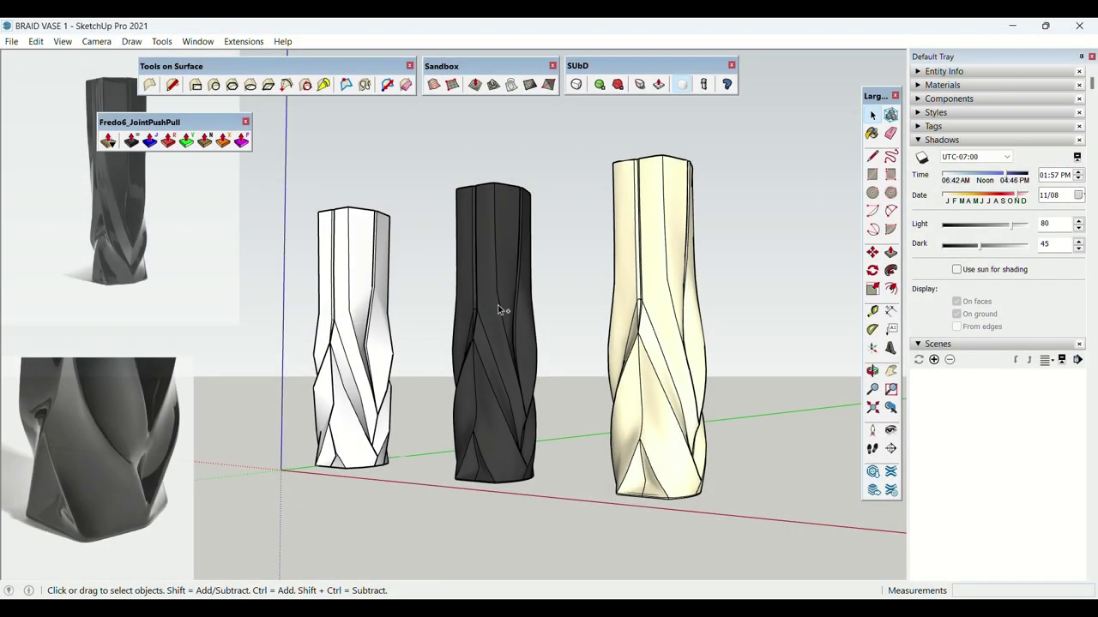
Compare the three vases' meshes with hidden geometry temporarily shown, and present the vases with inner edge lines off and shadows on.
key(alt+h)
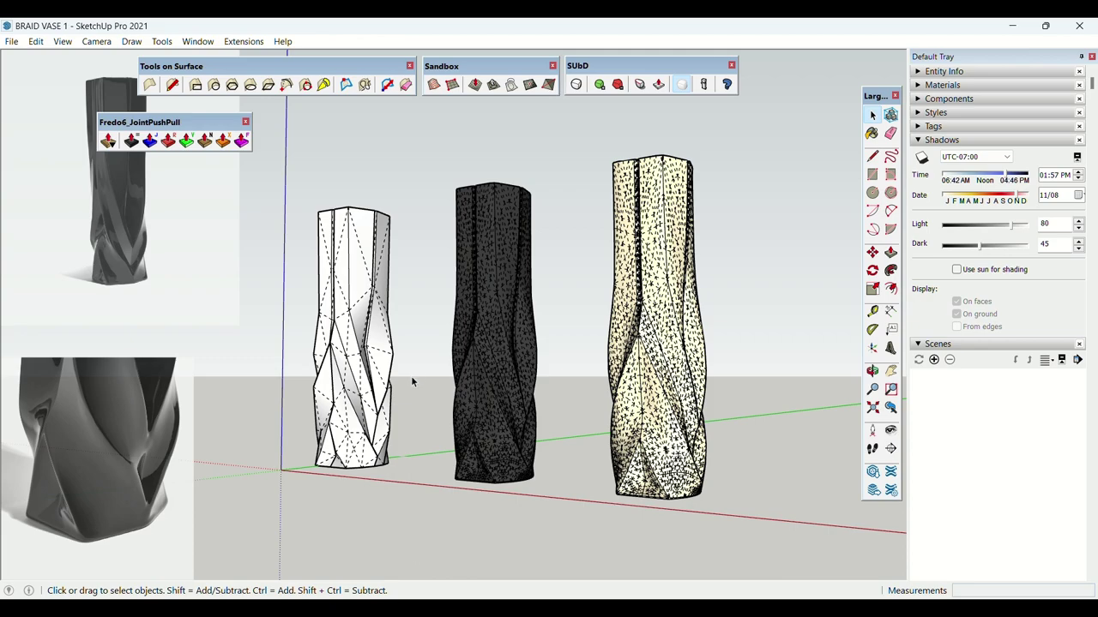
key(alt+h)
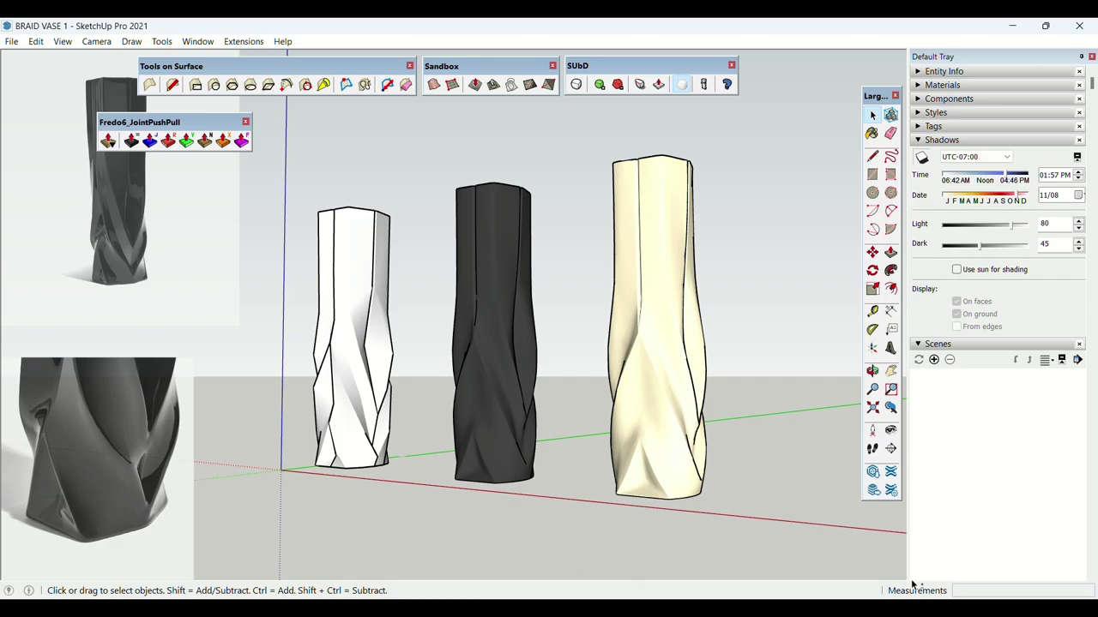
key(alt+s)
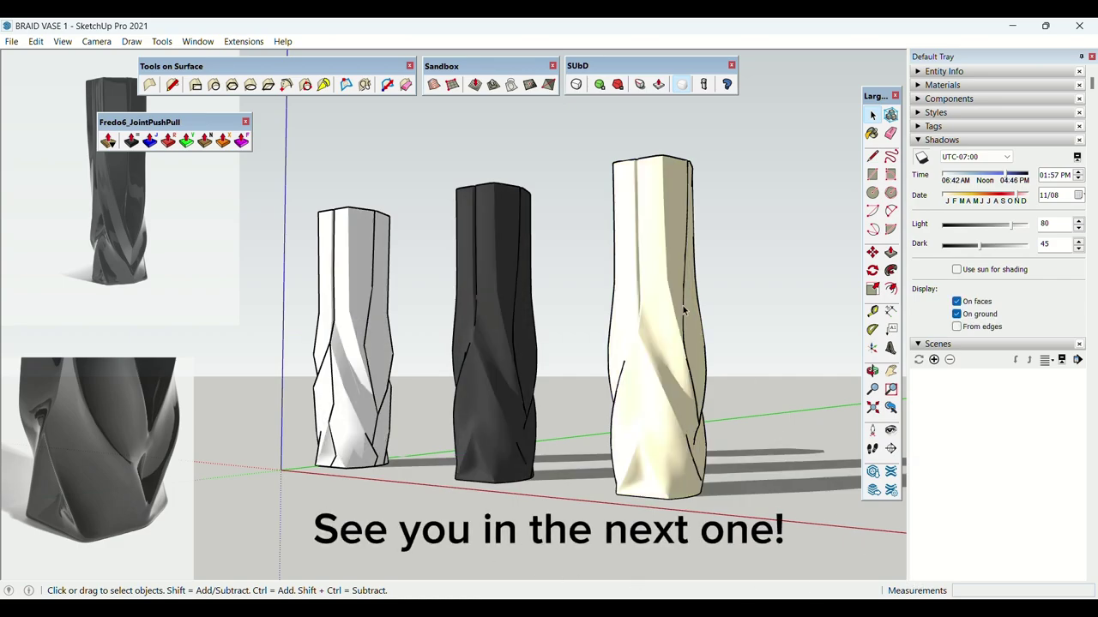